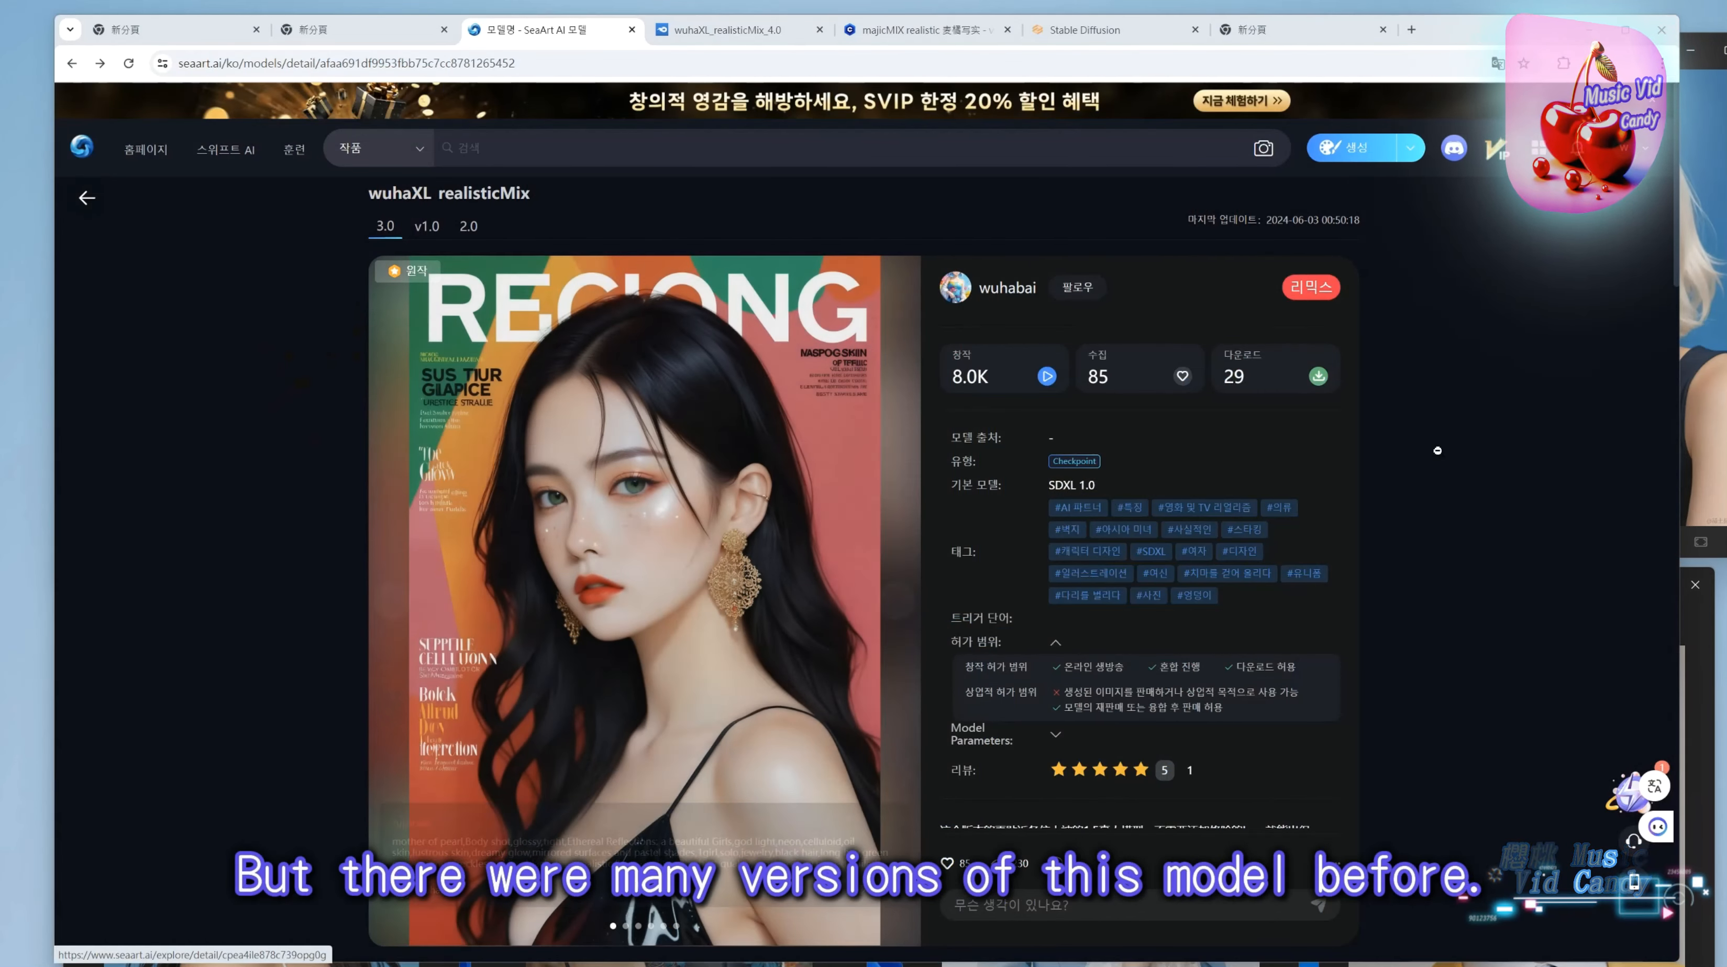
Look through the v1.0, 2.0 and 3.0 versions of the wuhaXL realisticMix model page.
click(440, 229)
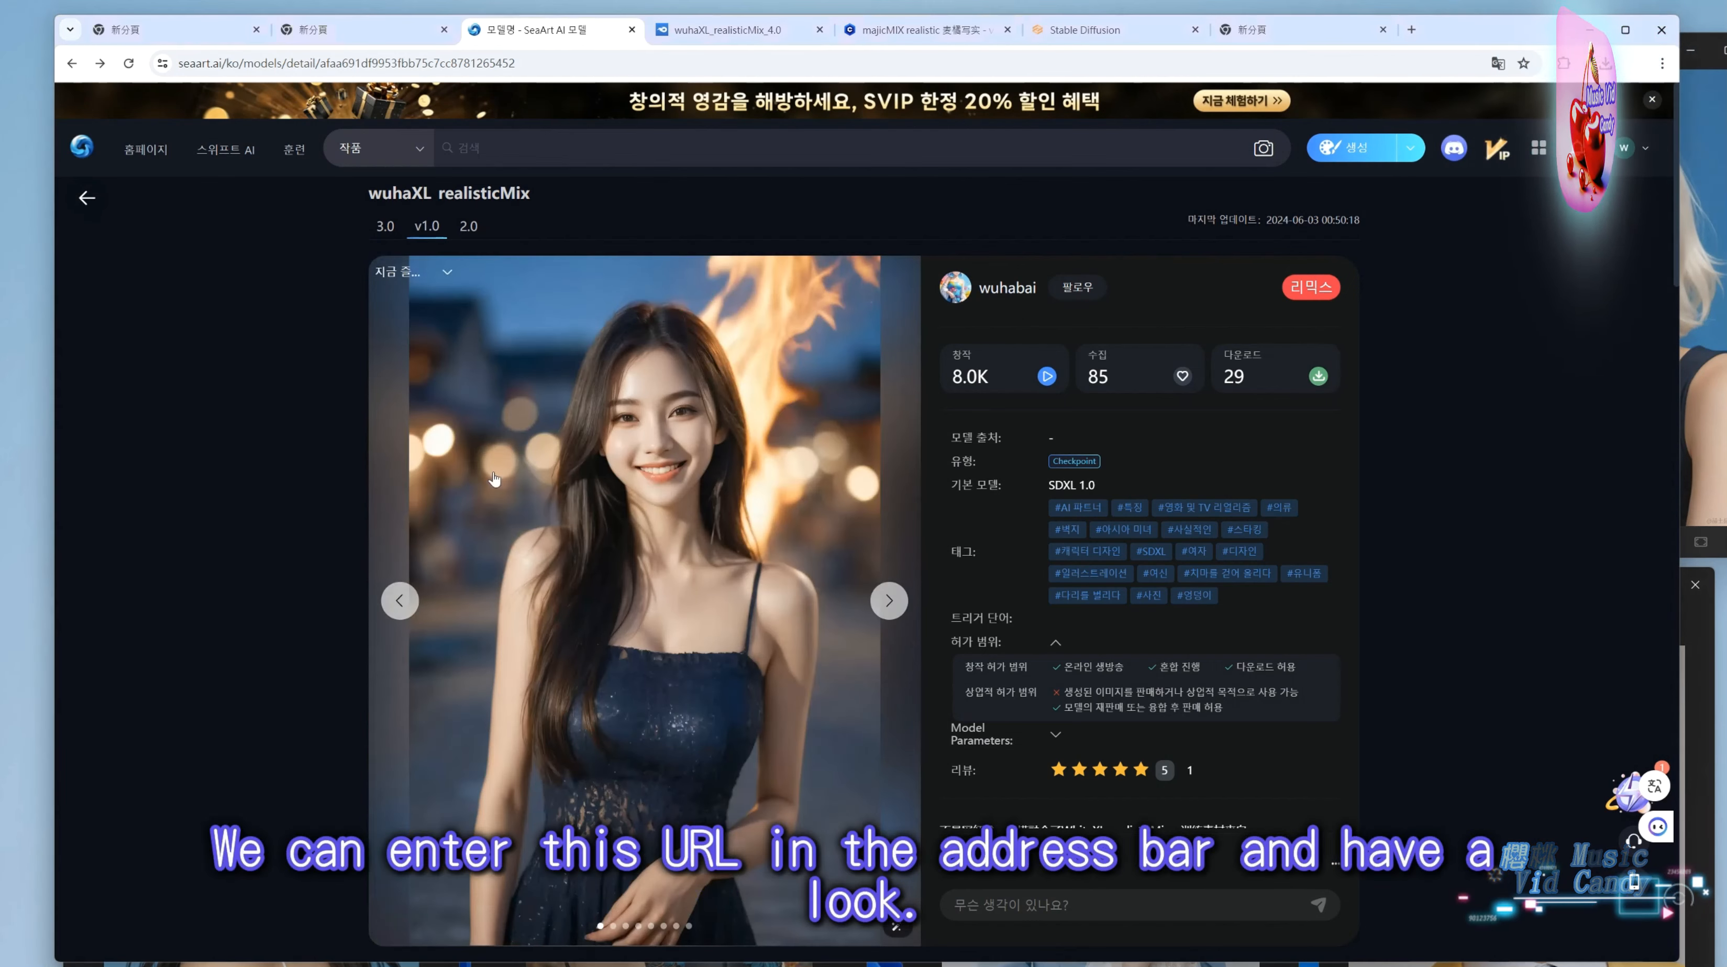
click(476, 232)
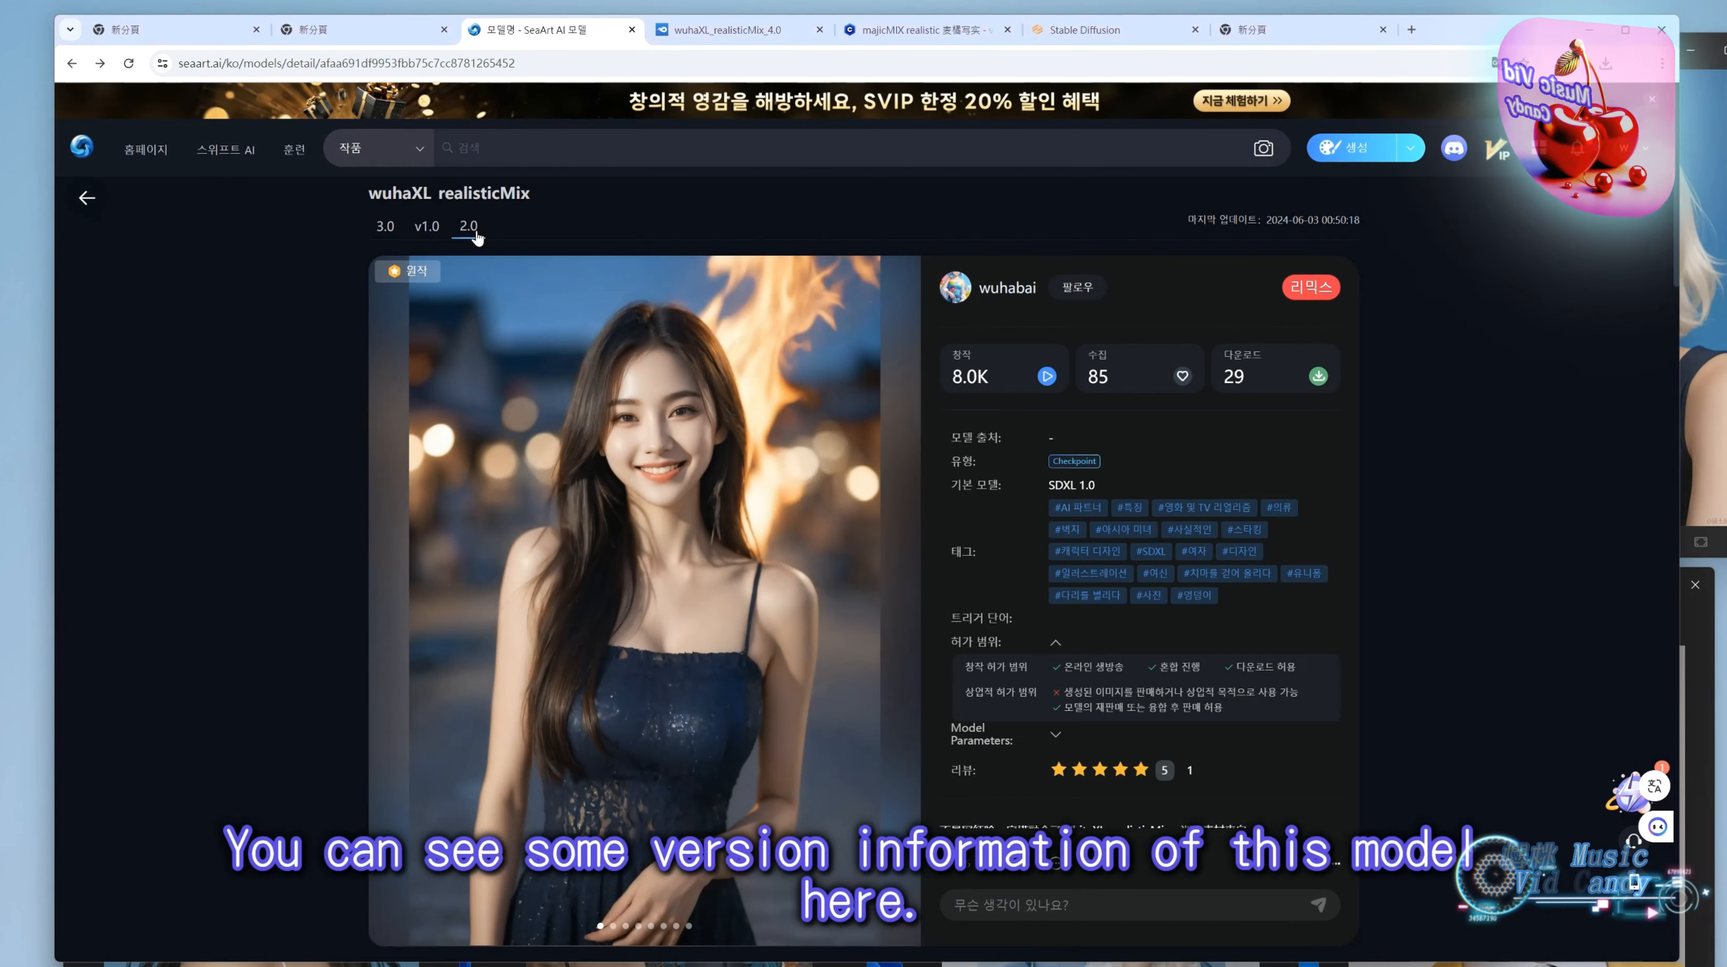
click(385, 227)
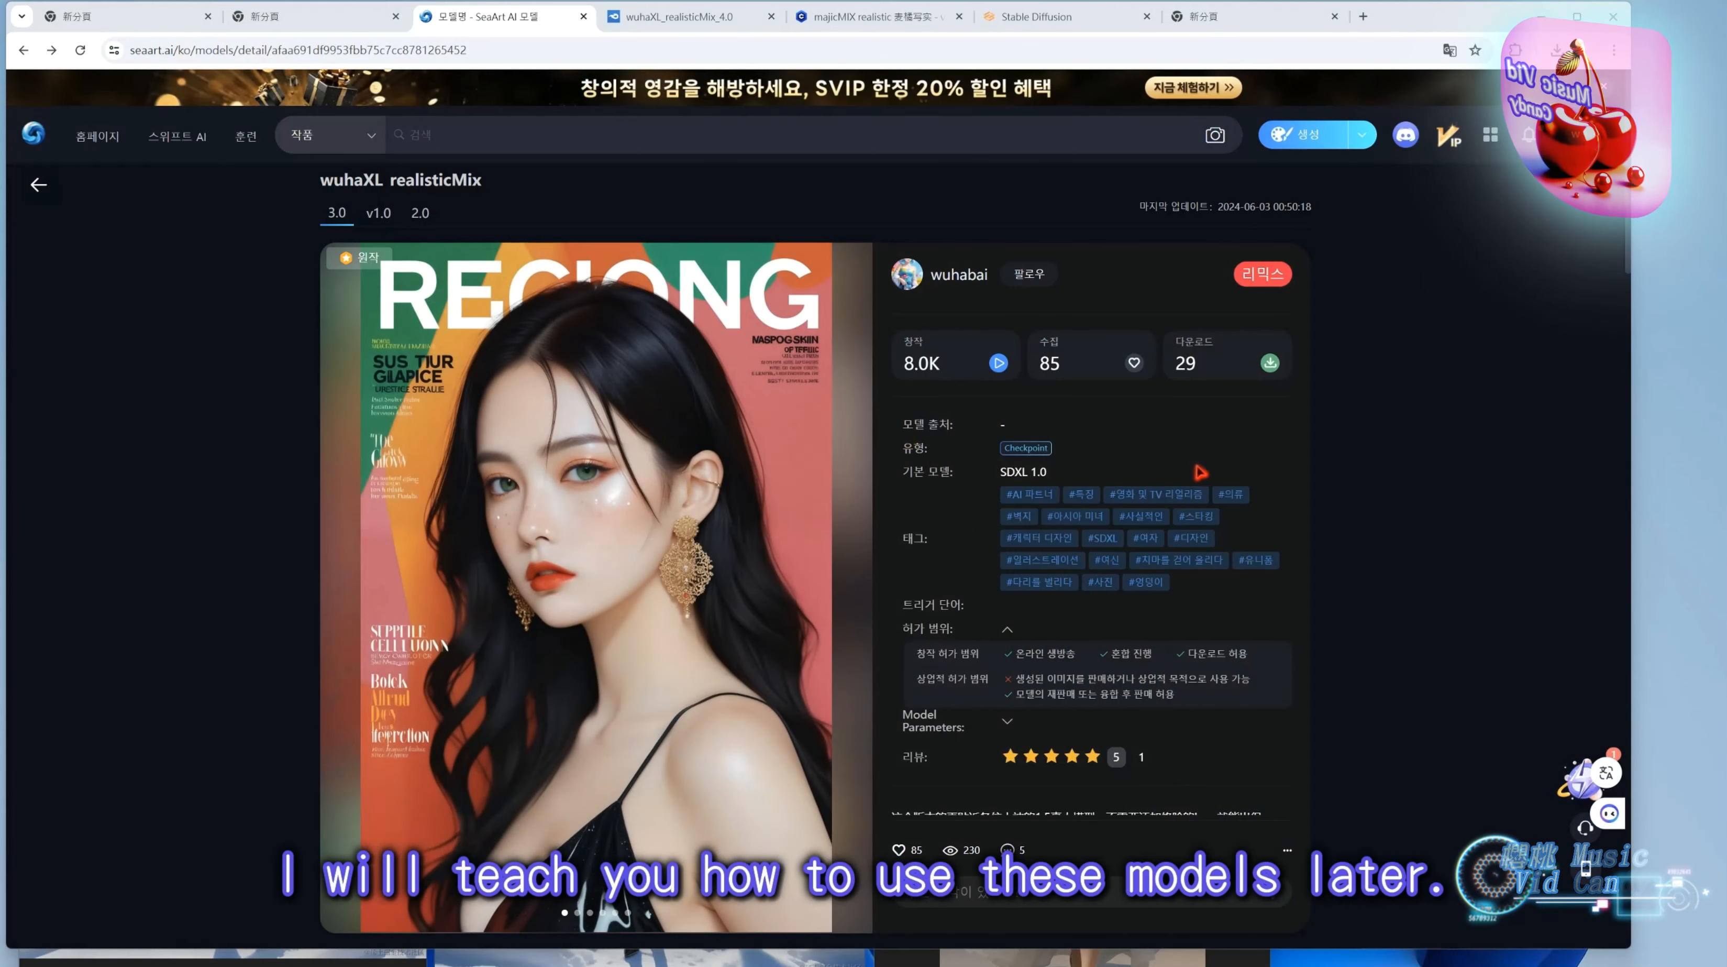
Switch to Stable Diffusion and examine the generated underwater girl image at full size.
click(1088, 18)
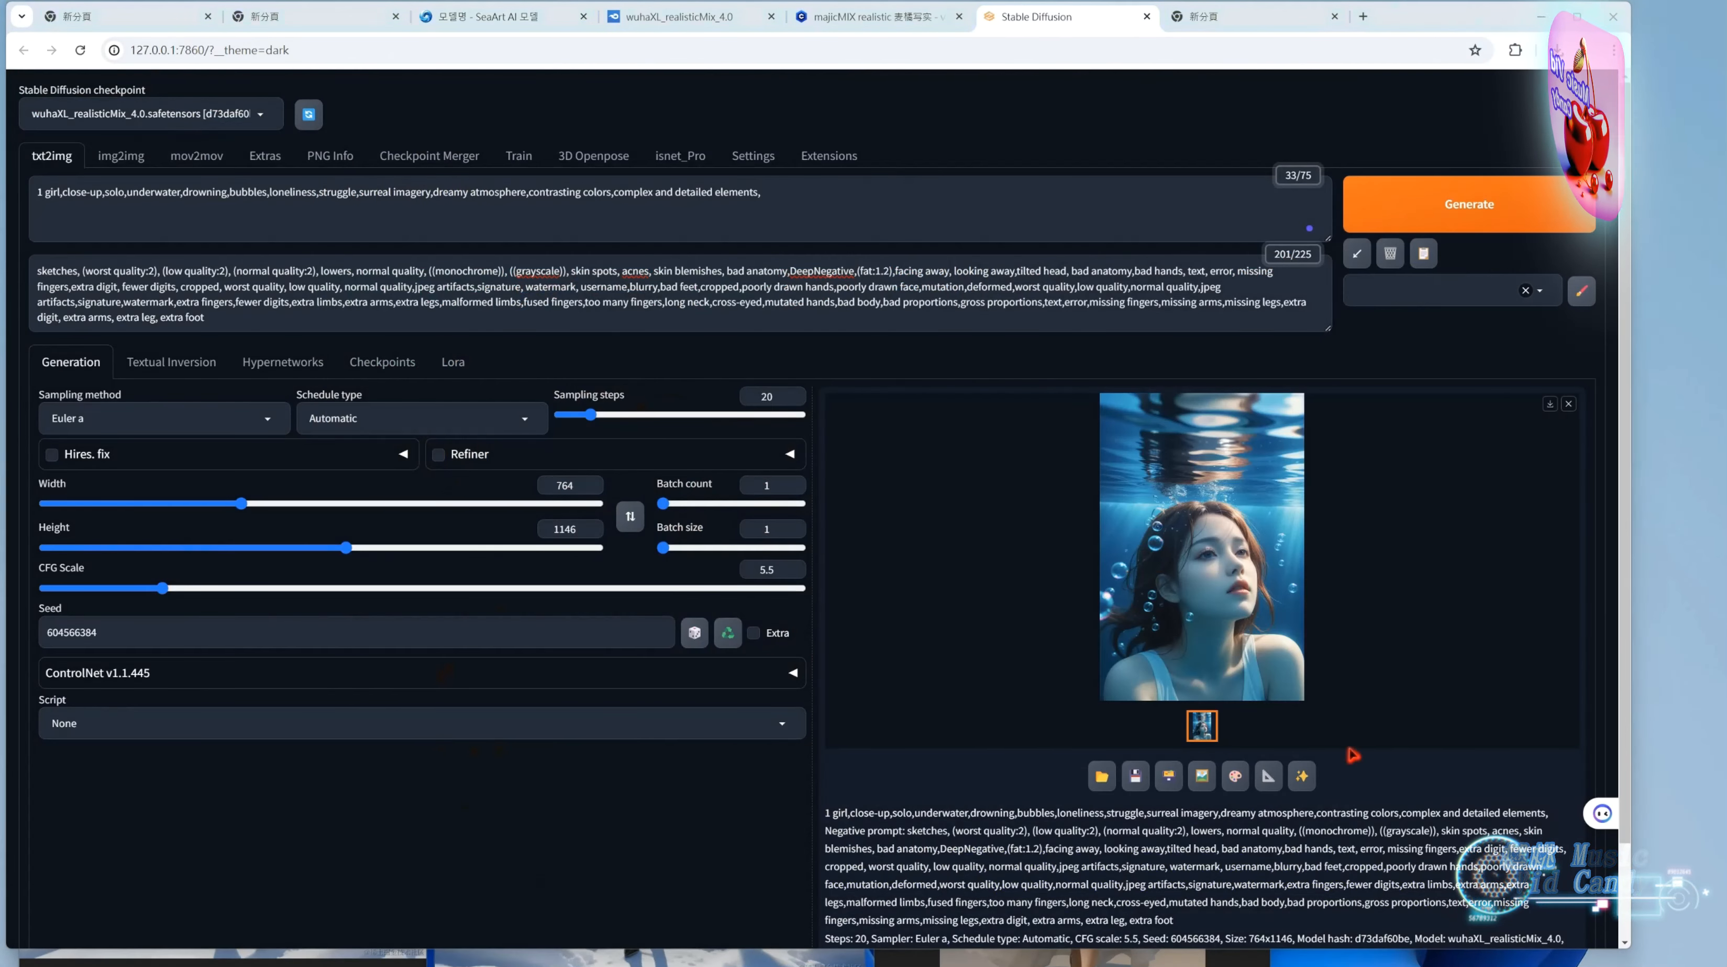
click(1257, 585)
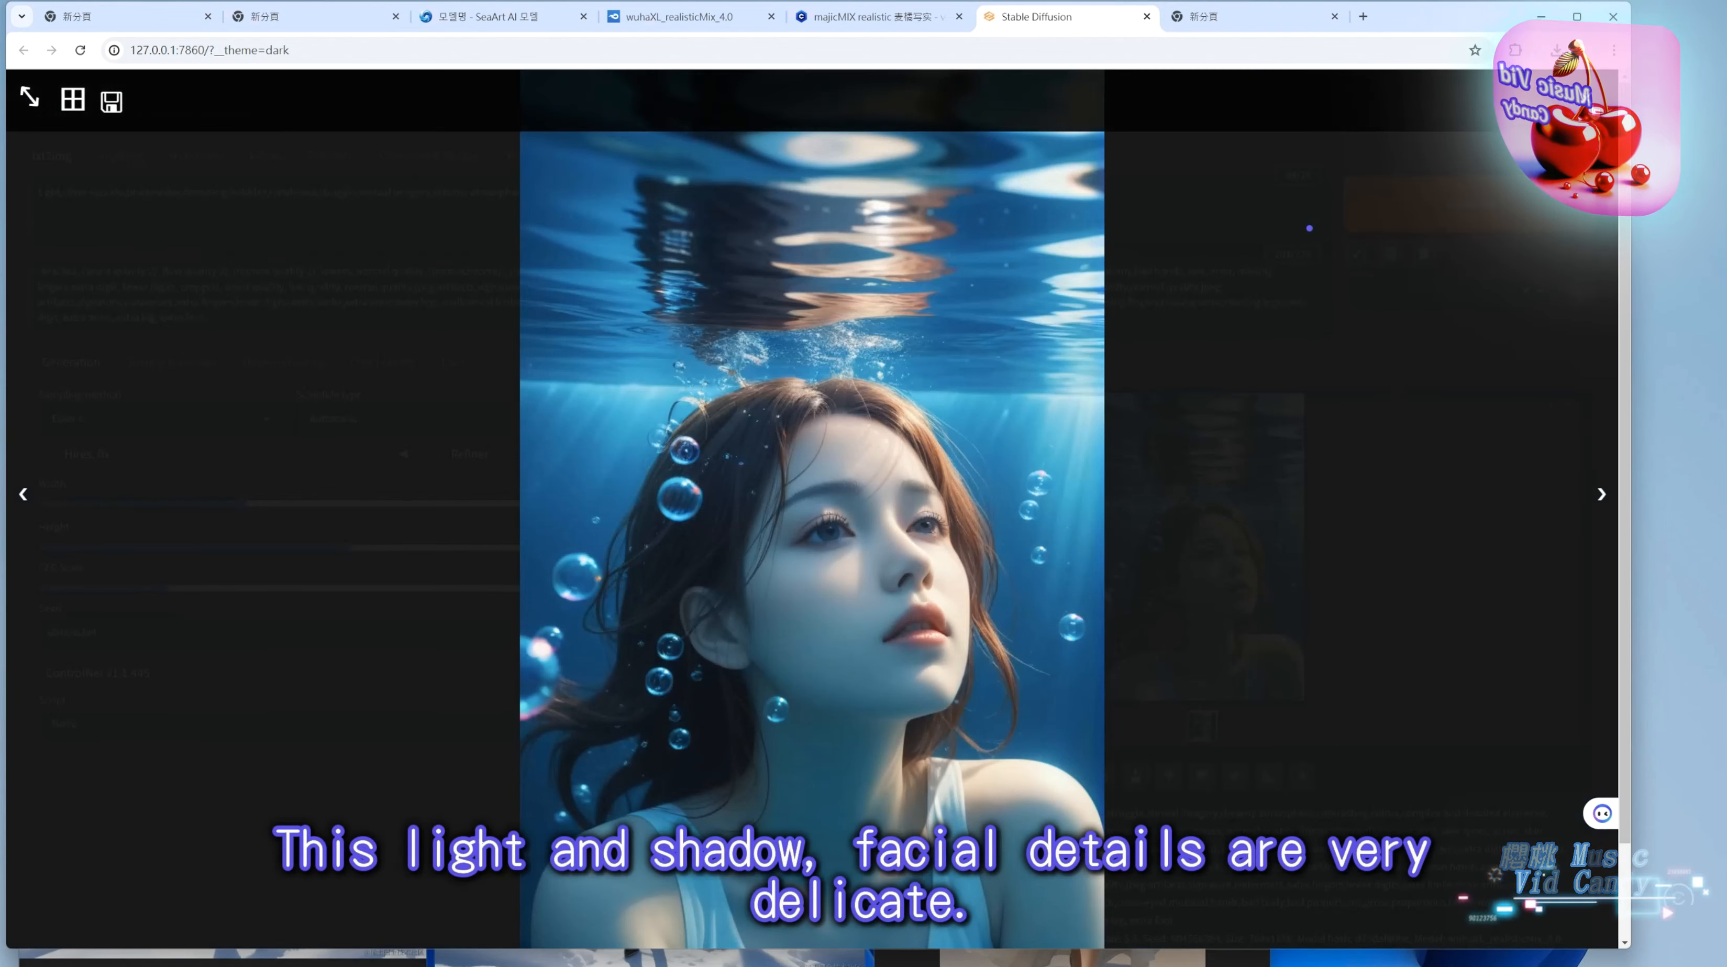
key(Escape)
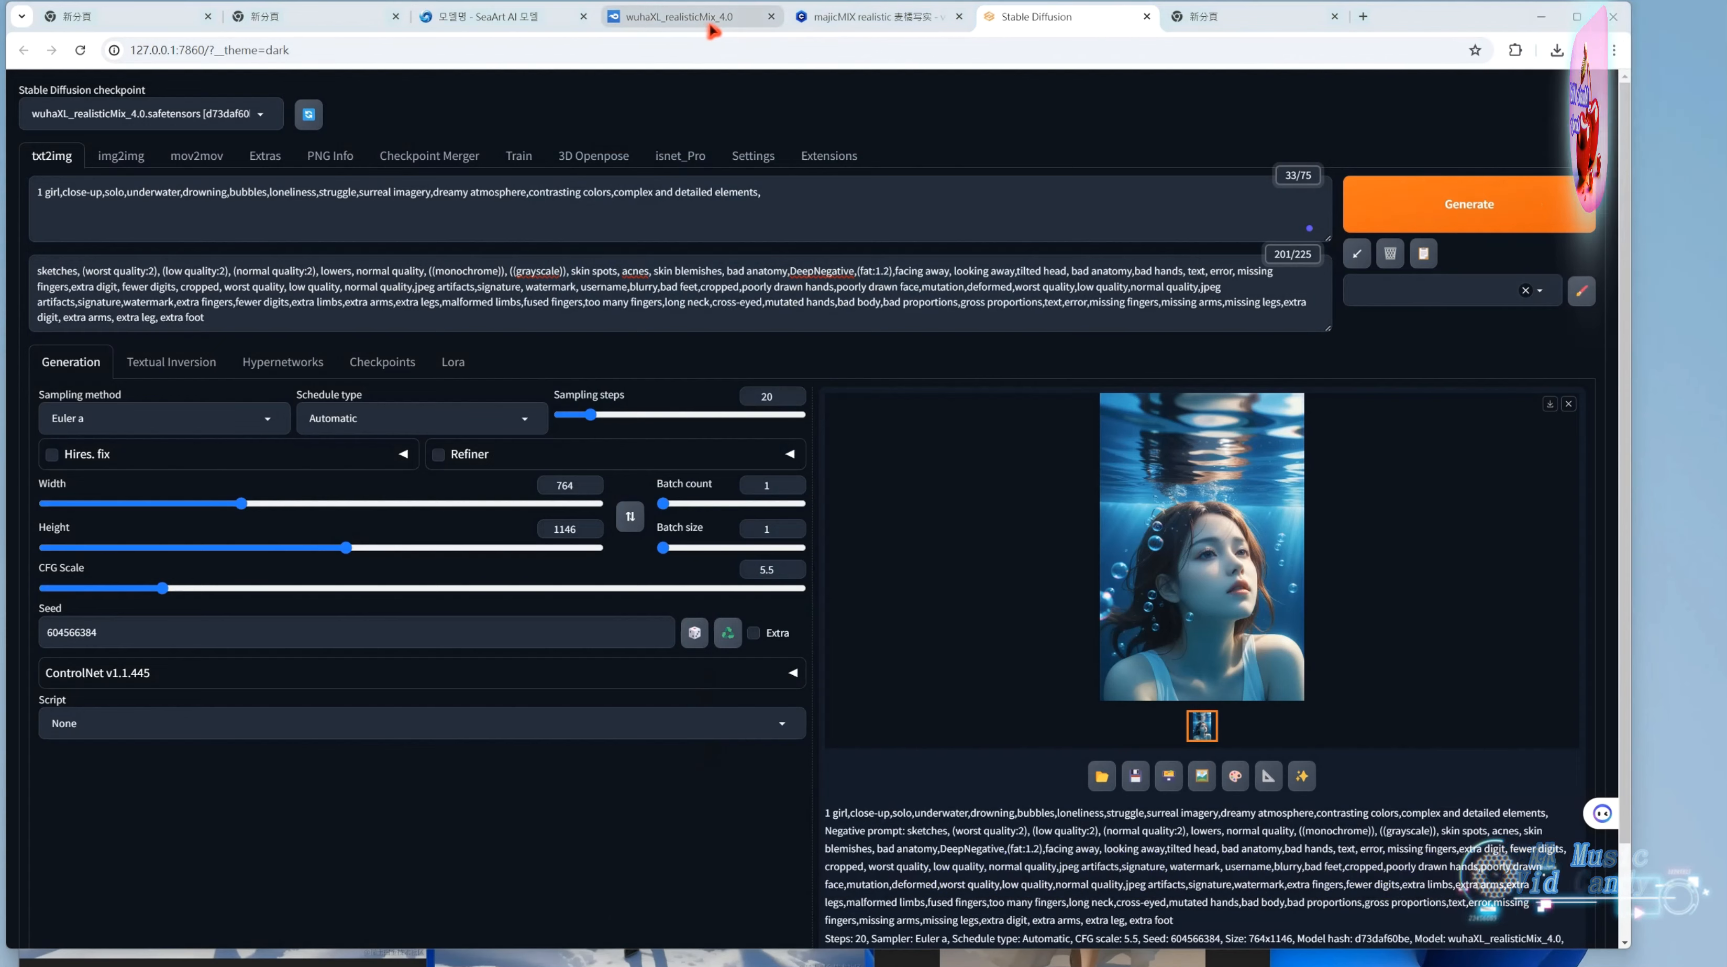
Return to the SeaArt model page and check the download options for versions 3.0, 2.0 and v1.0.
click(500, 16)
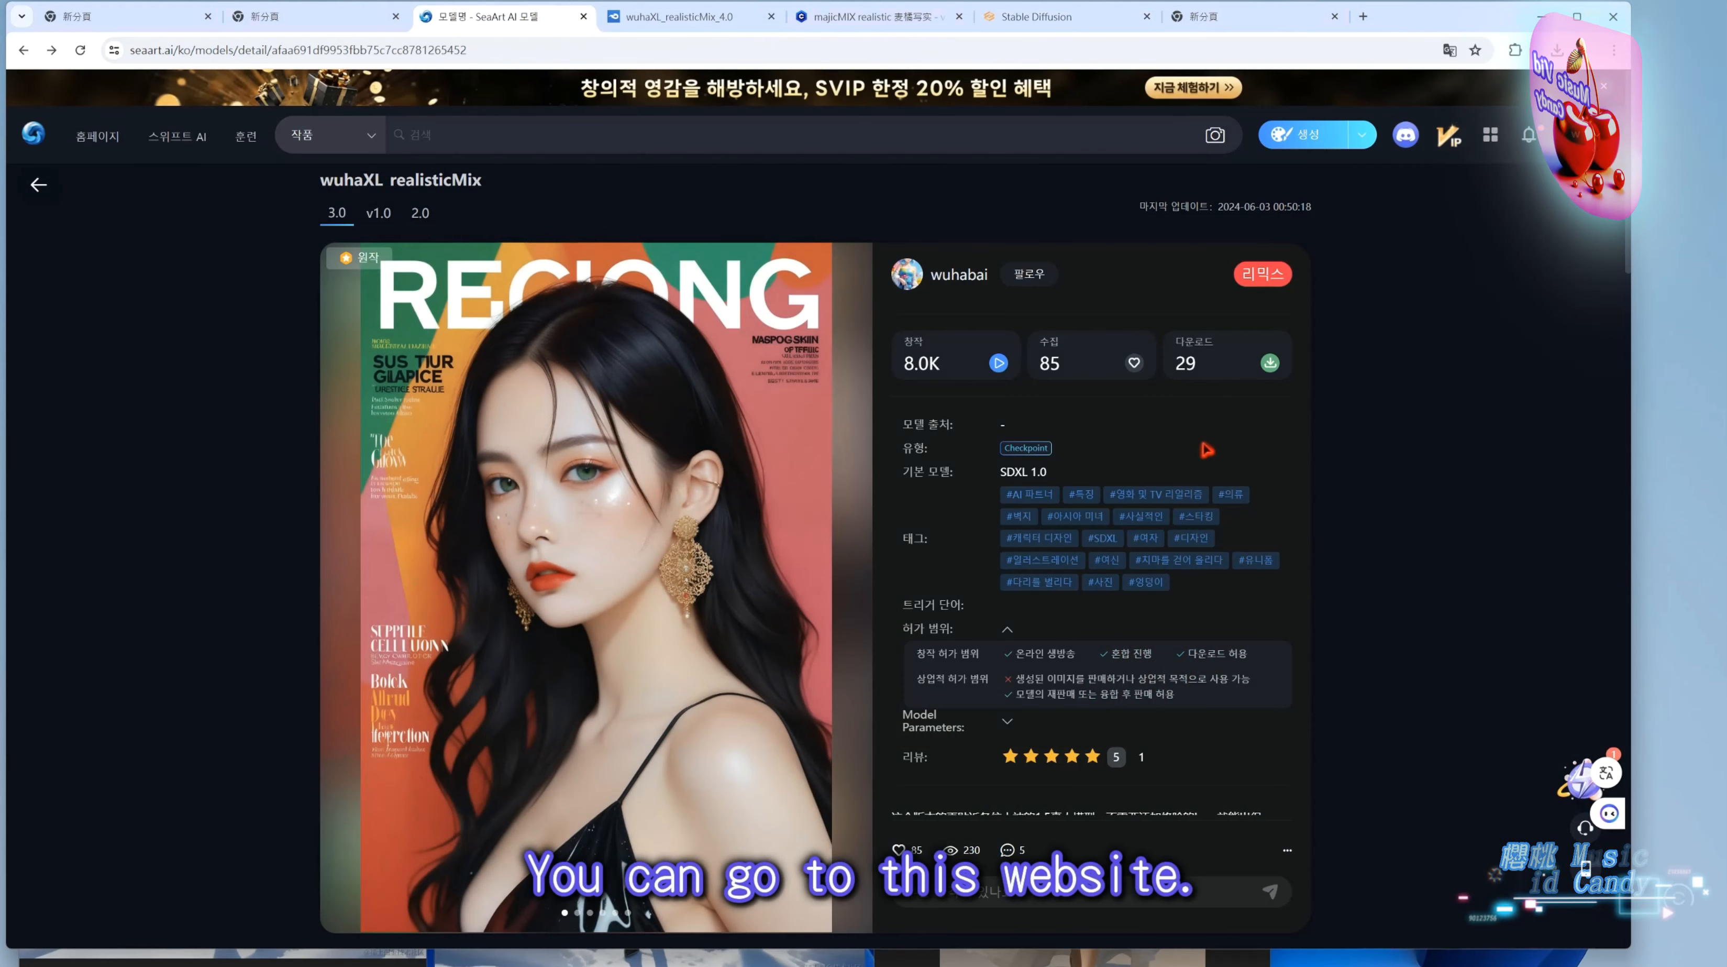
click(1271, 364)
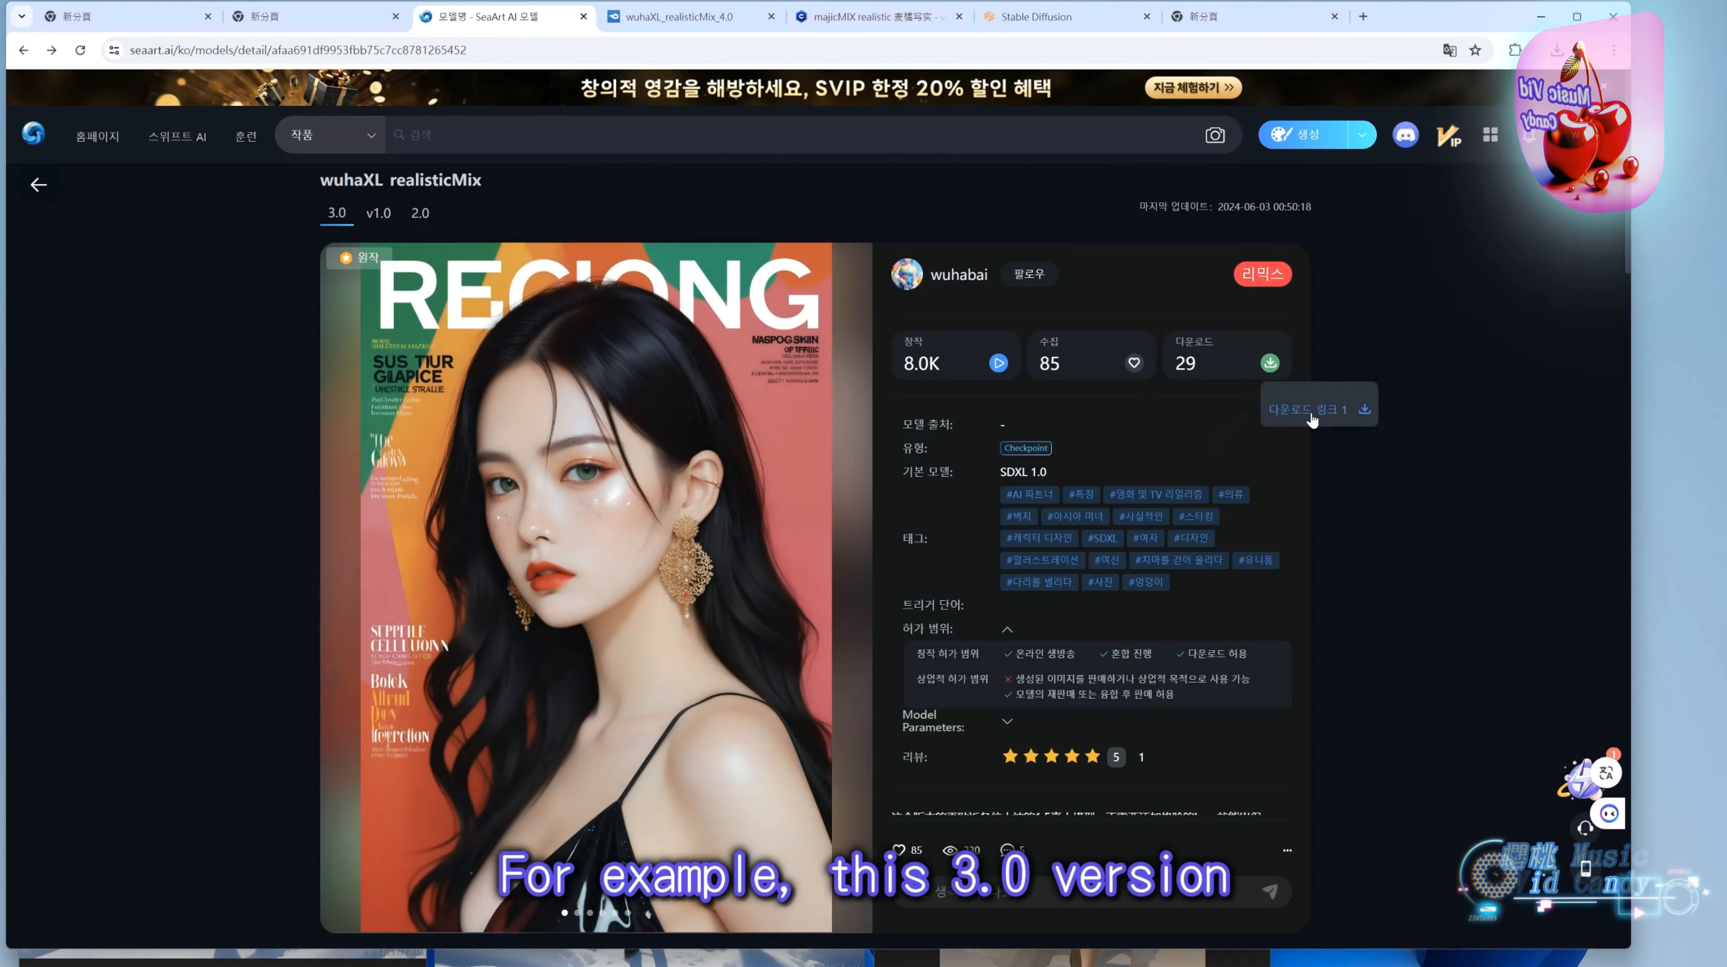
click(420, 213)
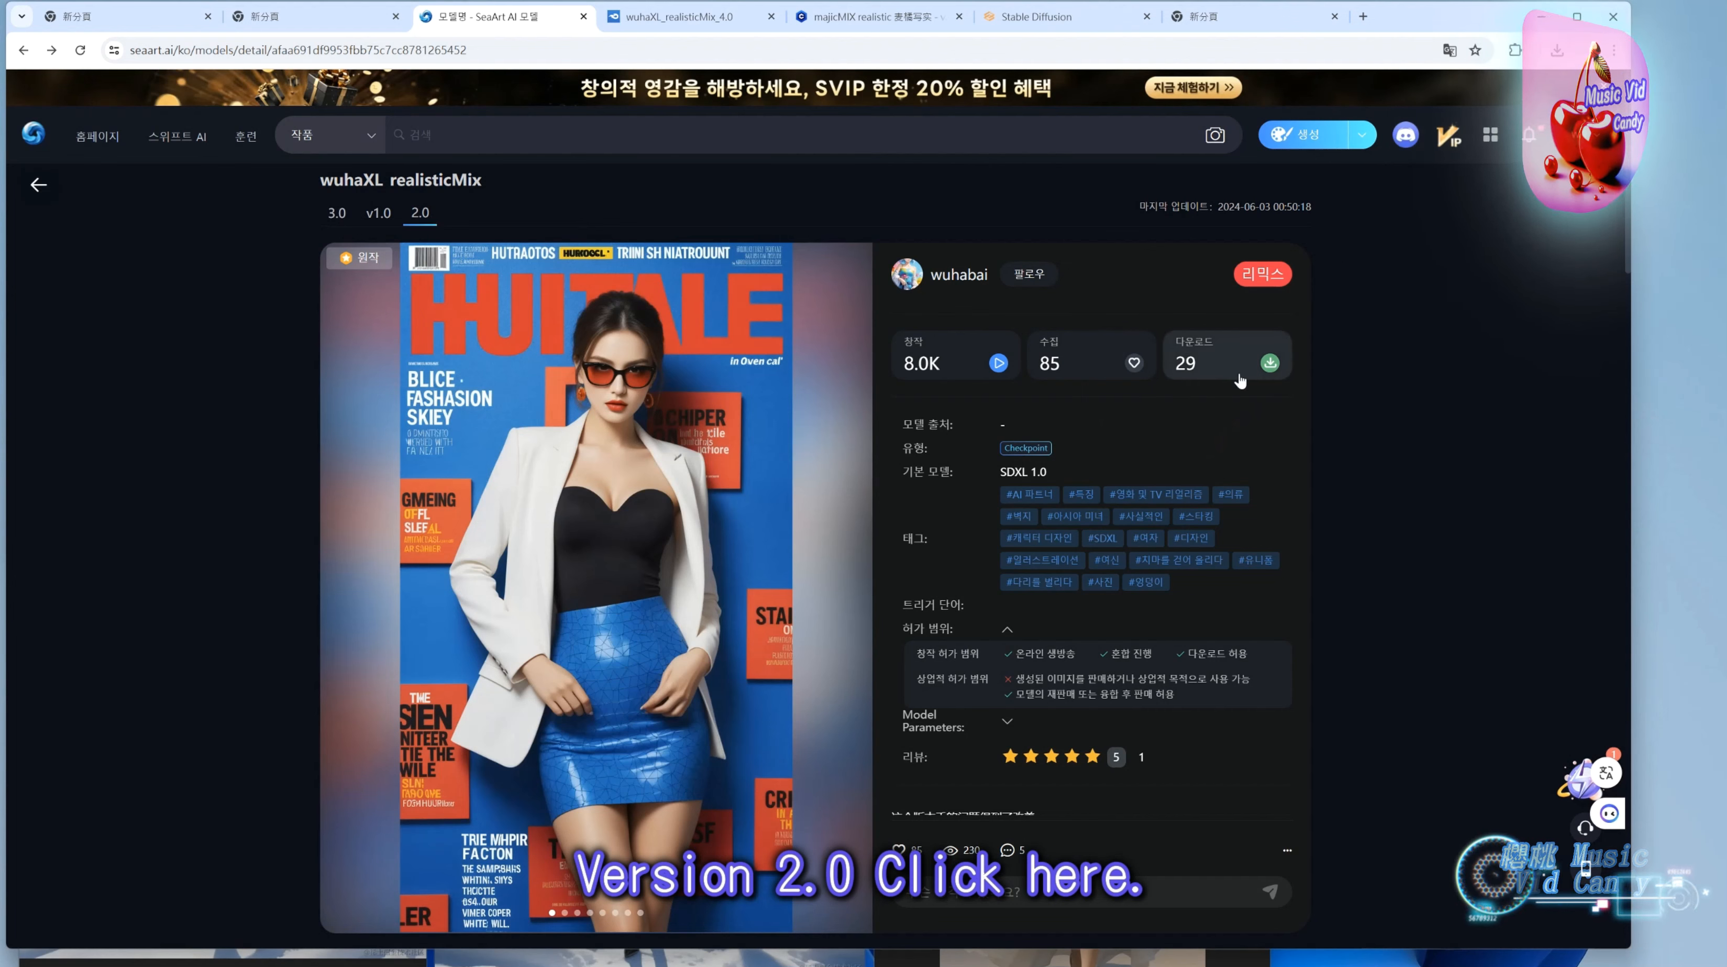
click(379, 213)
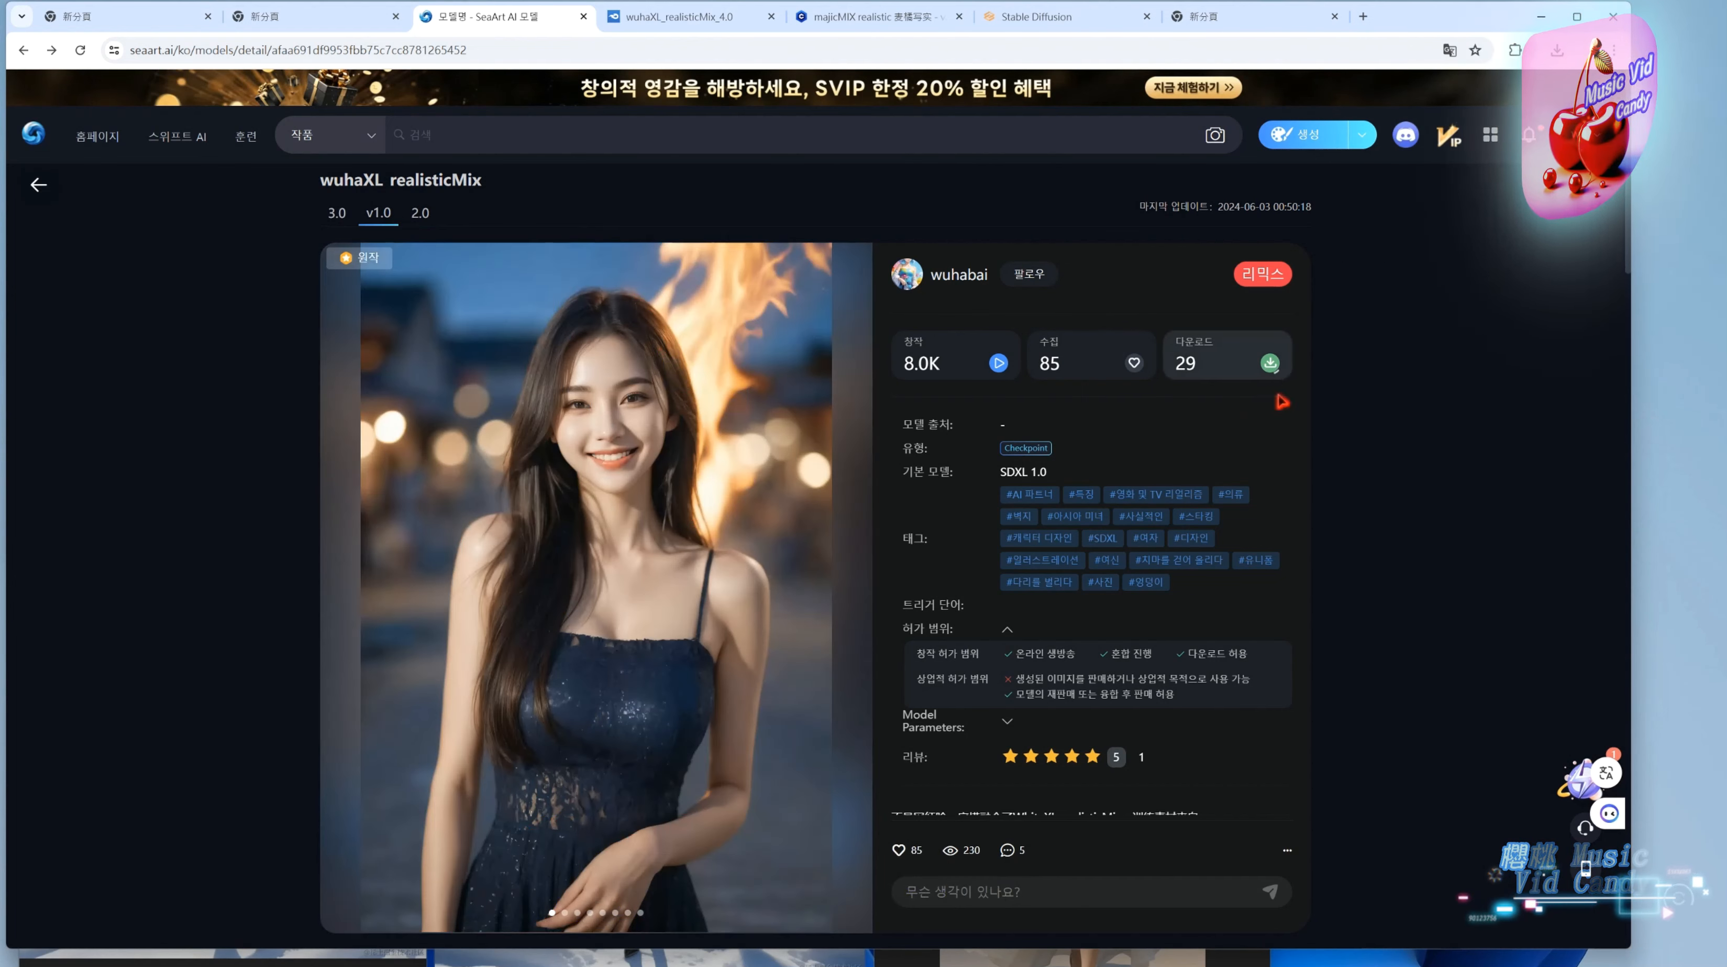
click(1271, 365)
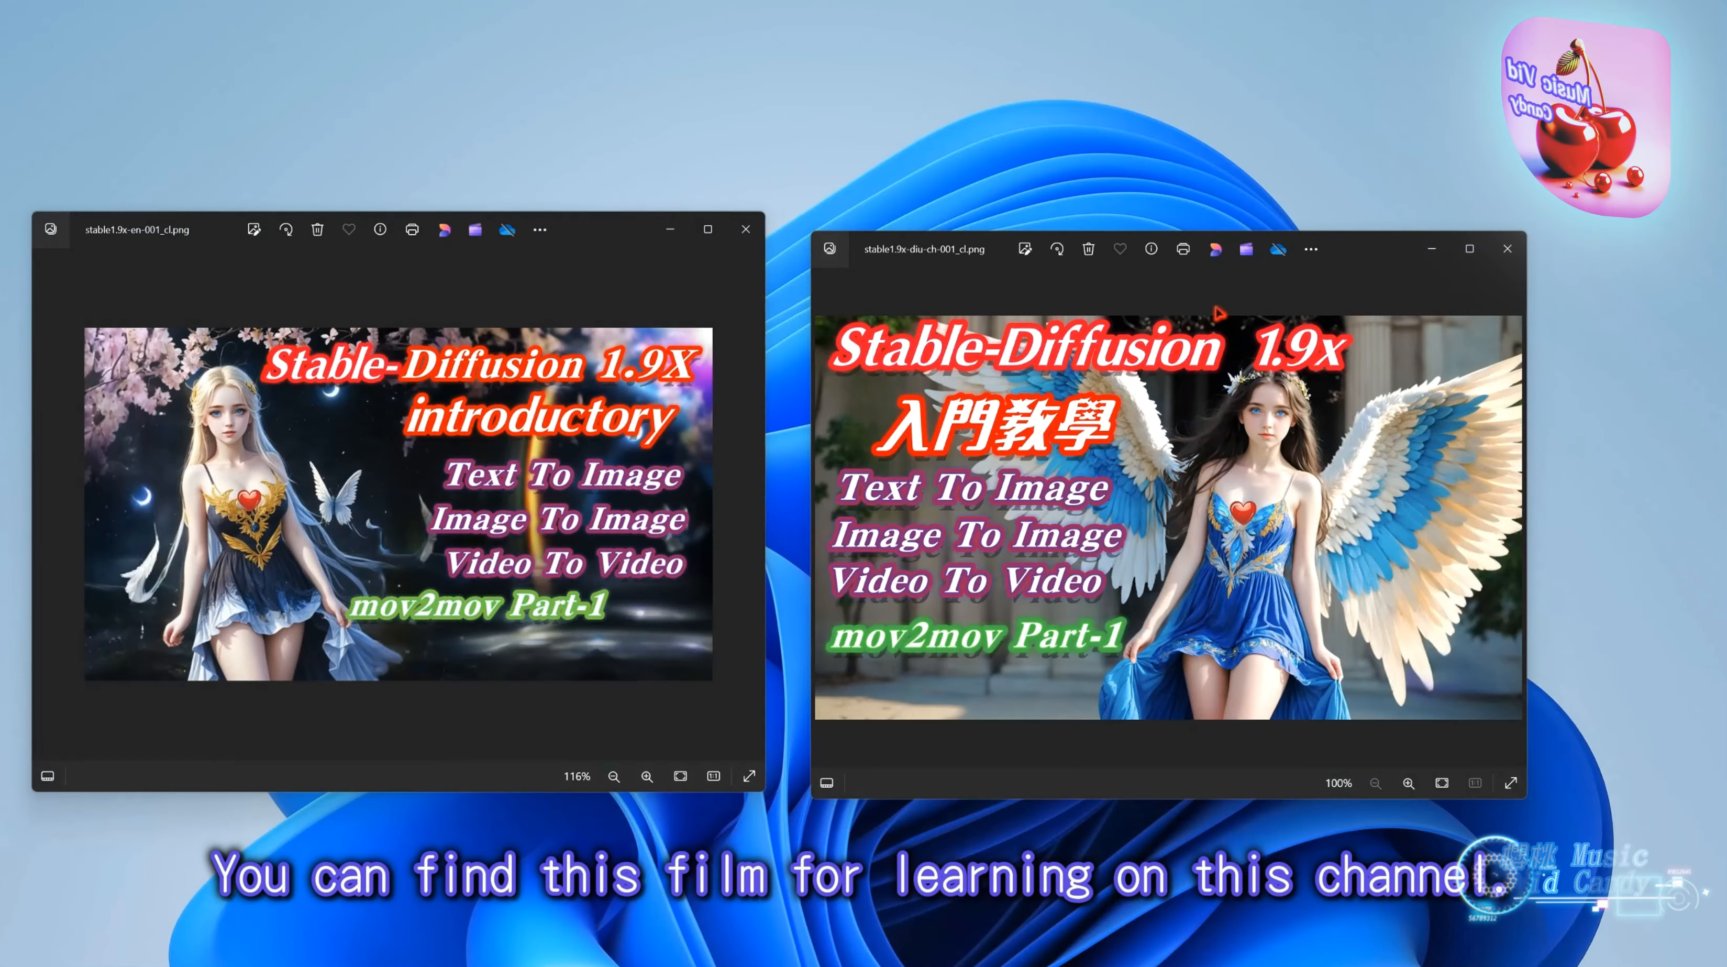
drag(1359, 256, 1352, 252)
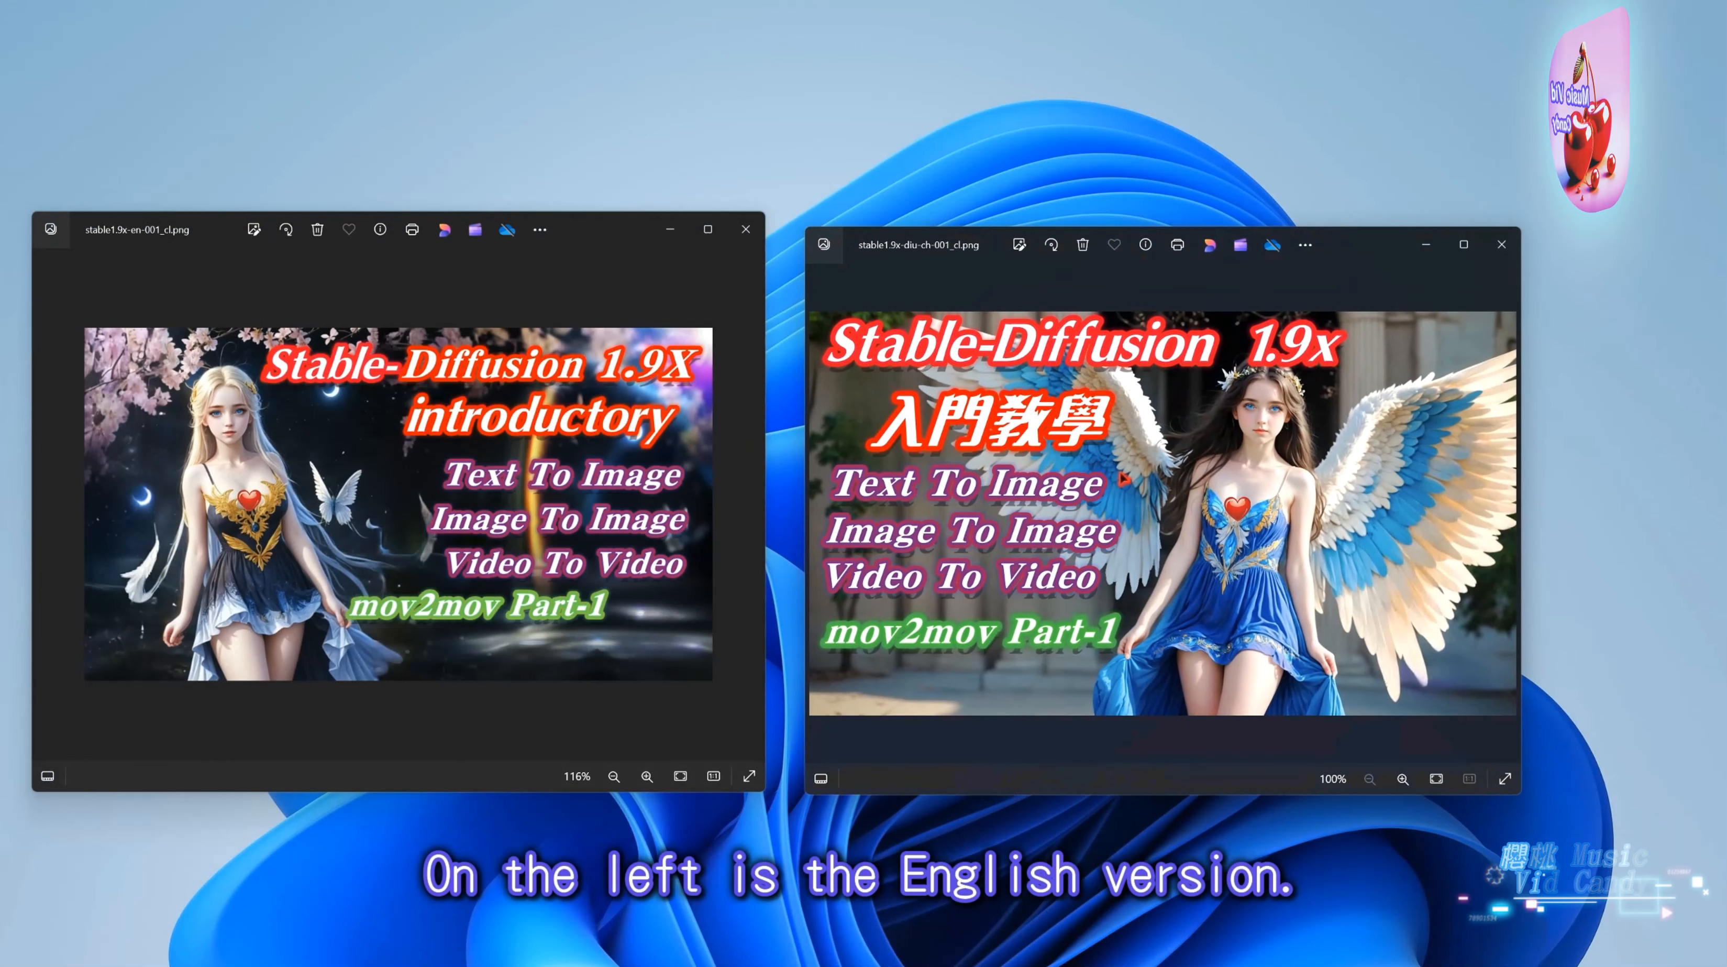
drag(1360, 276, 1357, 248)
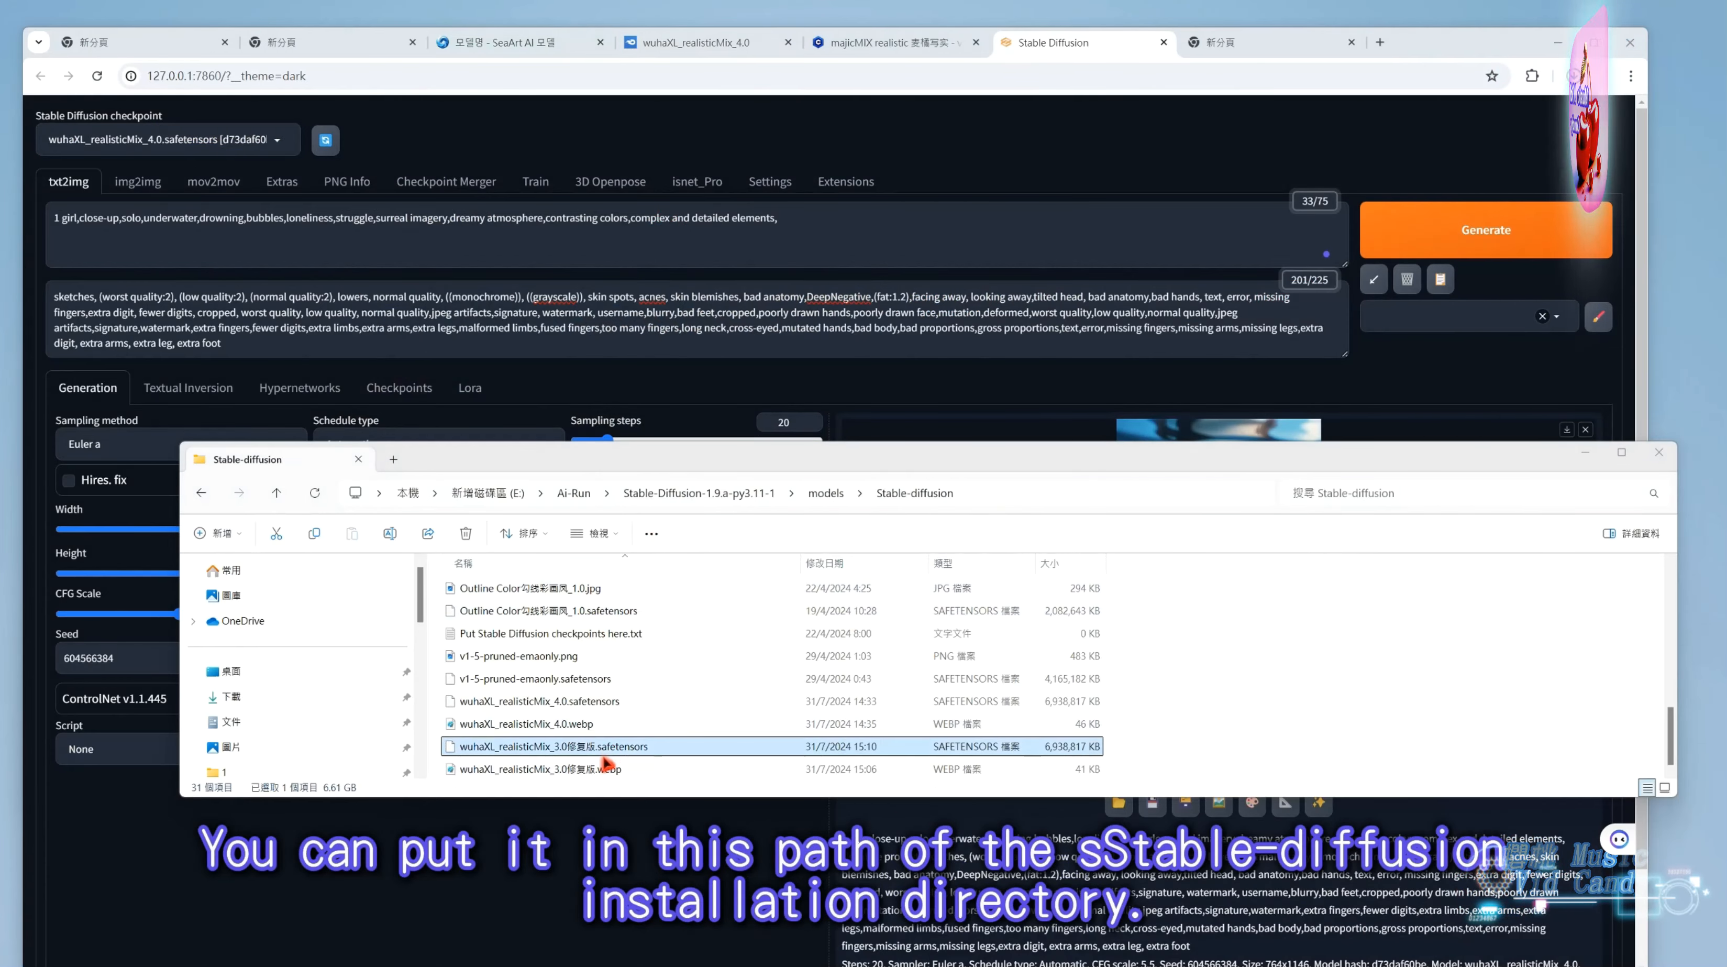
Check the wuhaXL_realisticMix 3.0 and 4.0 preview files in the models\Stable-diffusion folder.
click(582, 724)
click(575, 770)
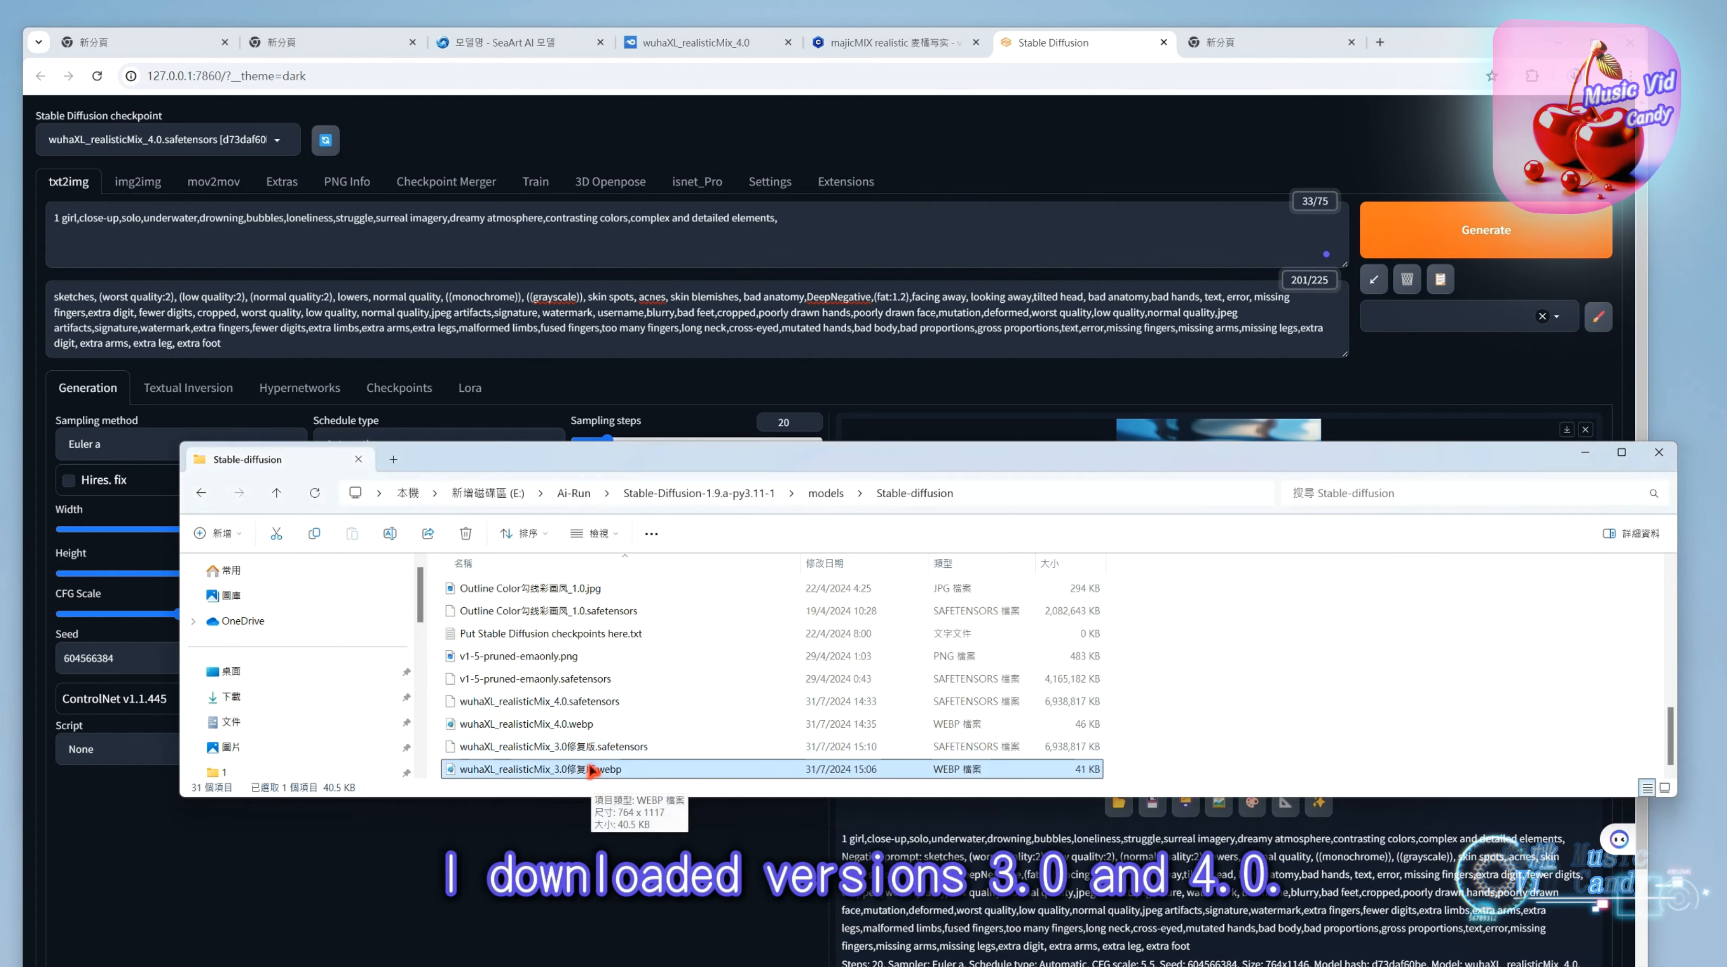
click(582, 724)
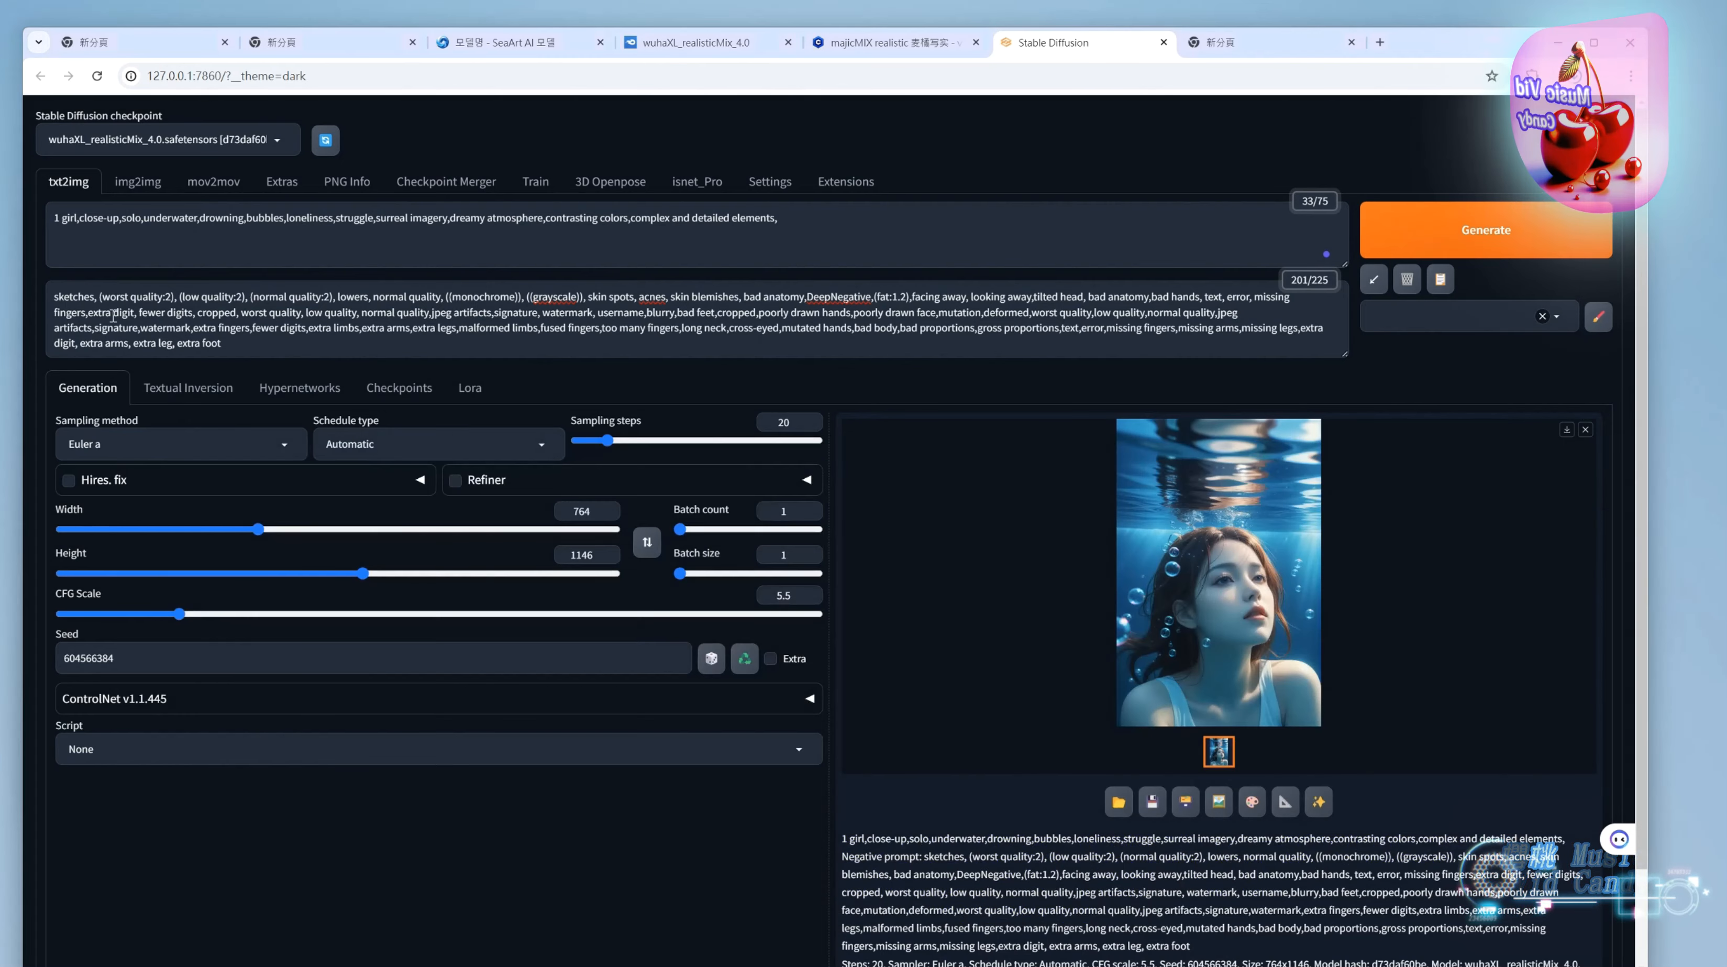
Browse the installed checkpoints to check that the wuhaXL_realisticMix models are available.
click(407, 395)
scroll(1015, 609, down, 2)
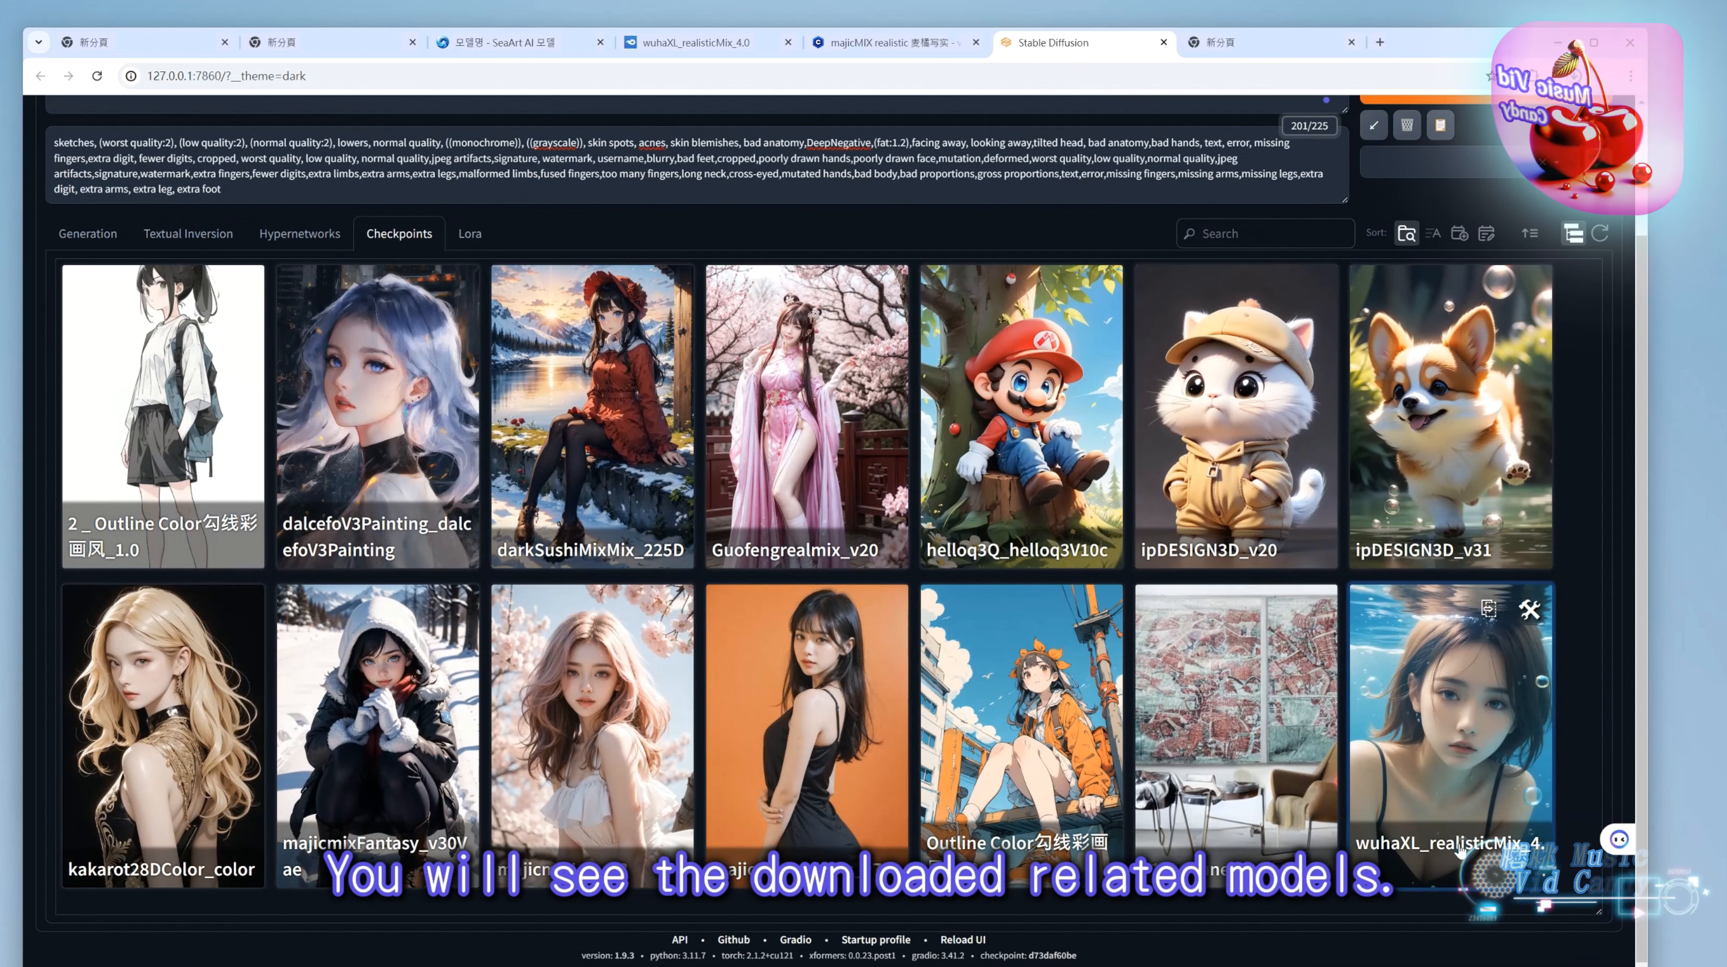
scroll(1475, 731, up, 2)
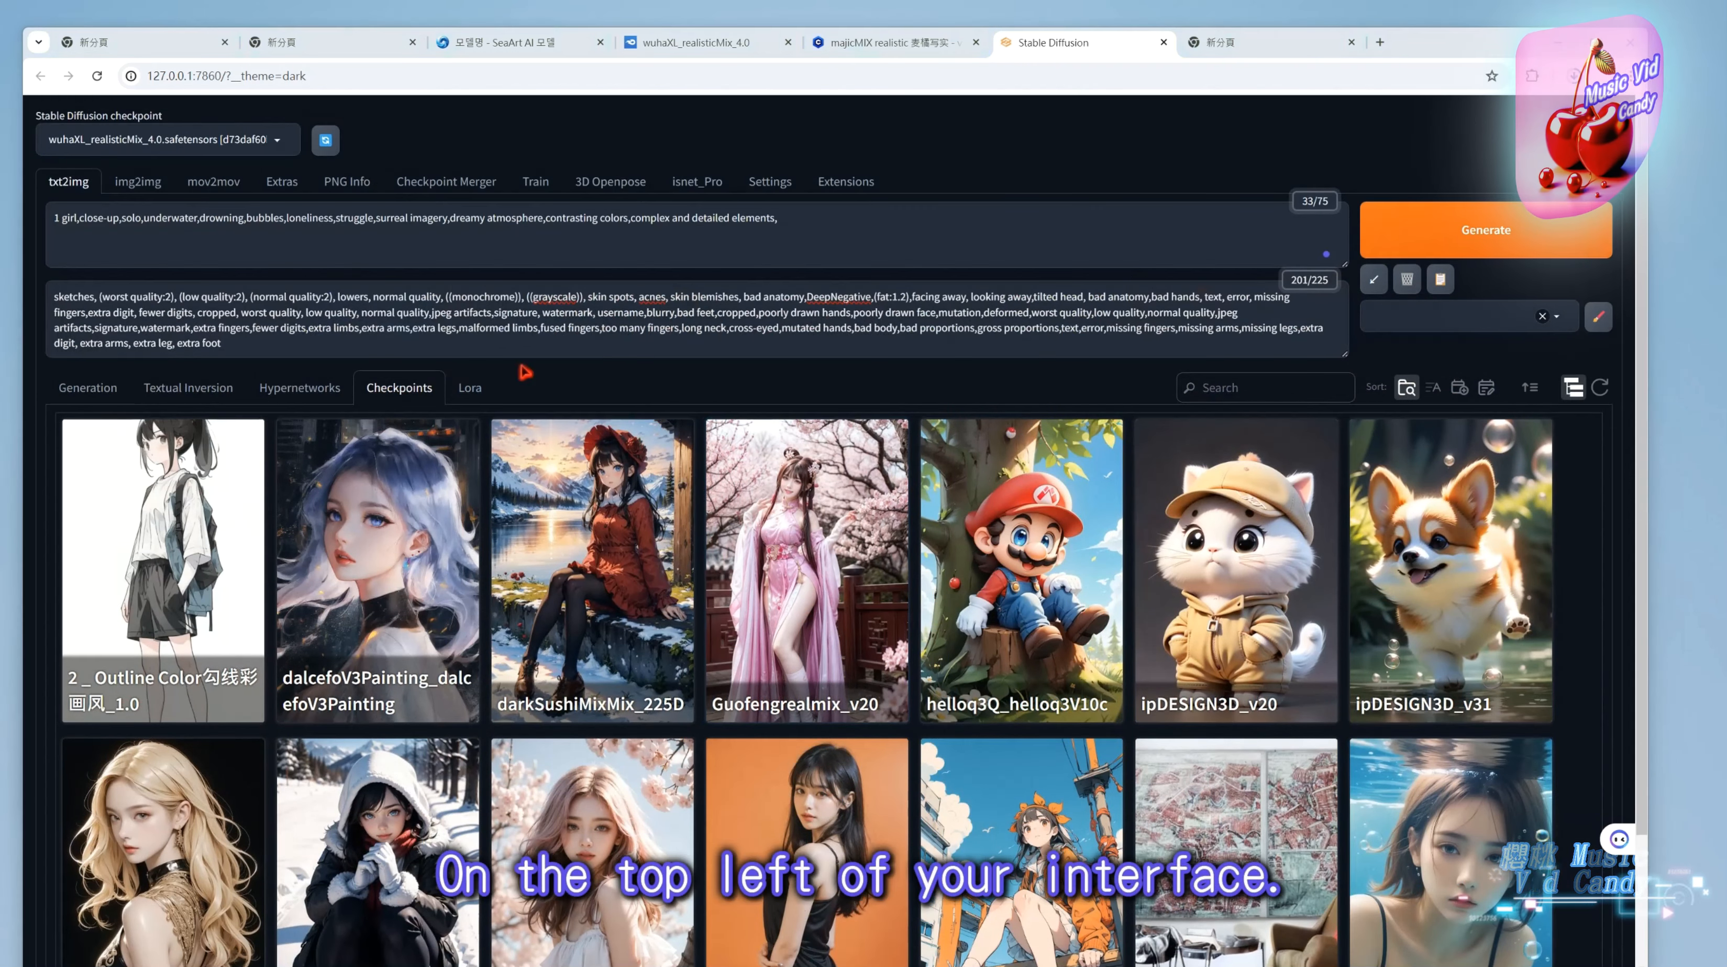
Review the selectable Stable Diffusion checkpoints and refresh the checkpoint list.
click(281, 150)
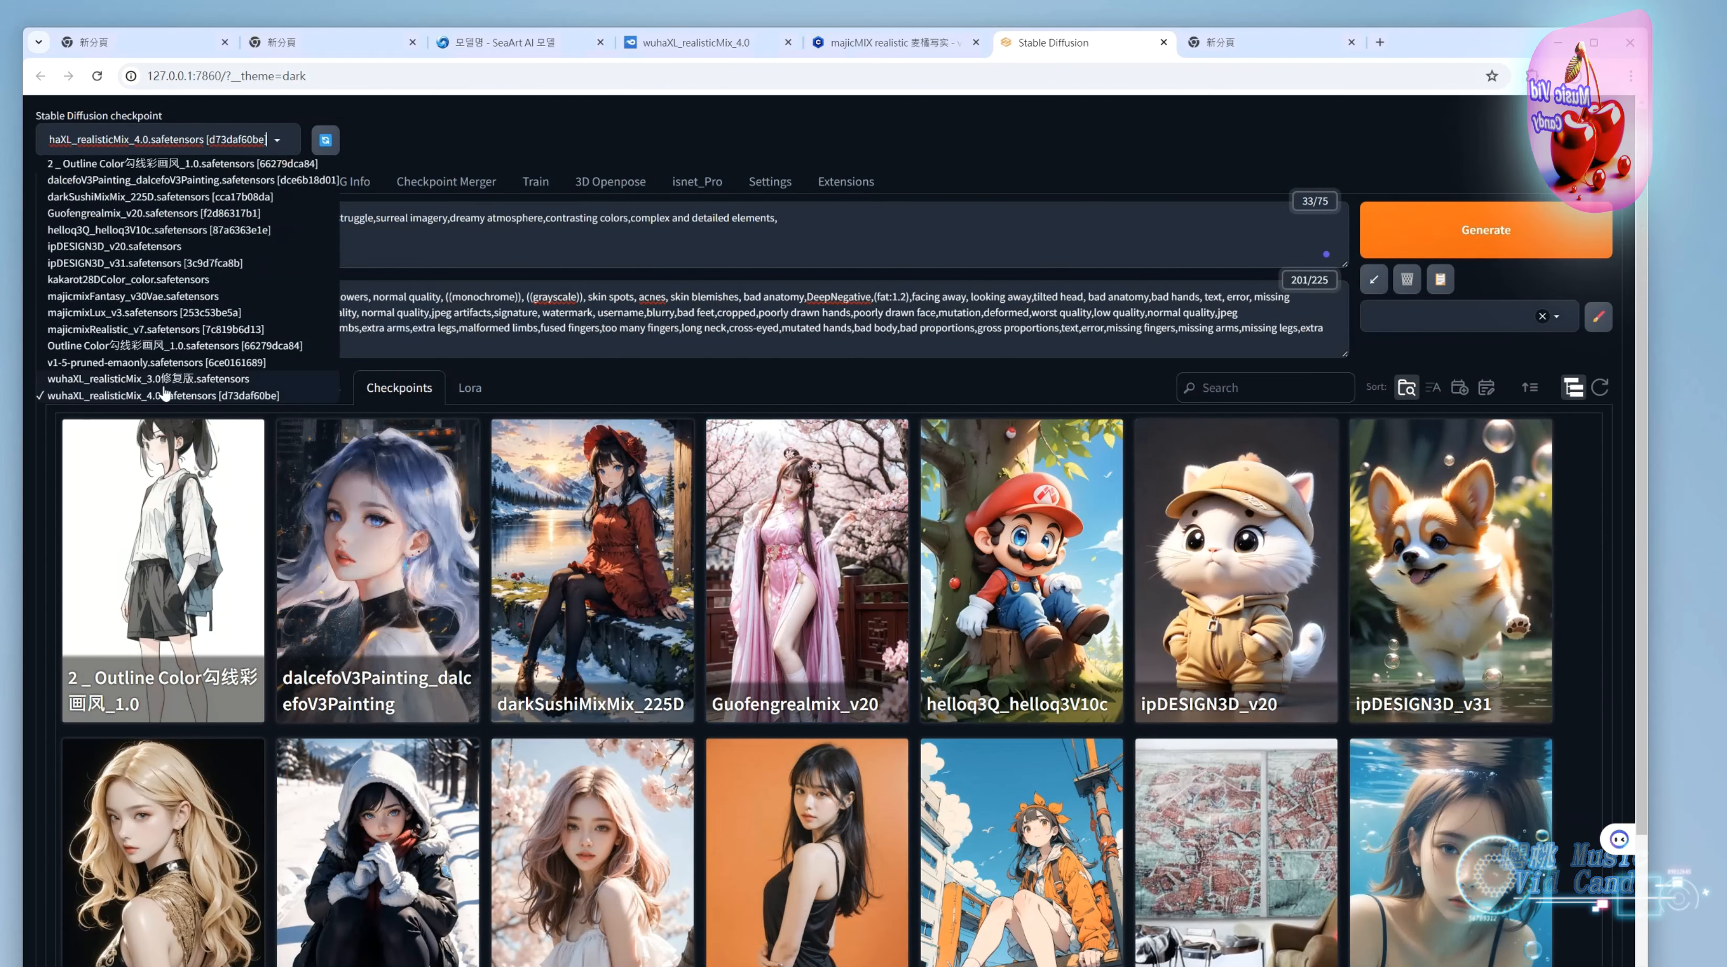
click(338, 153)
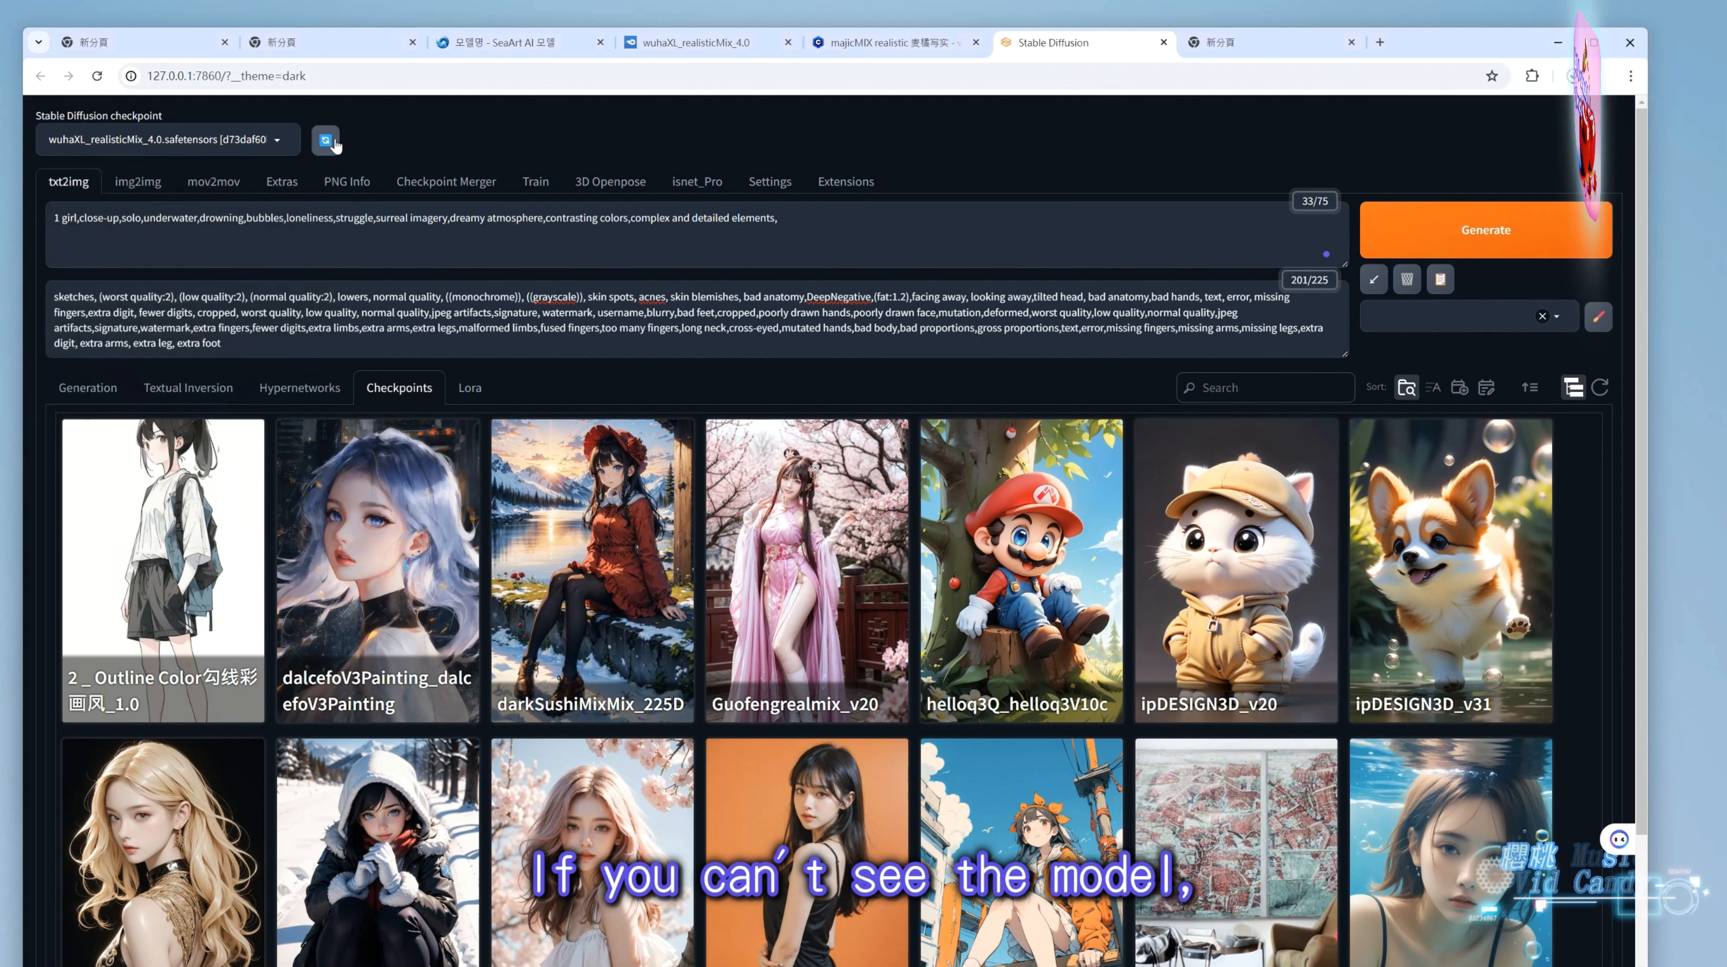
click(326, 141)
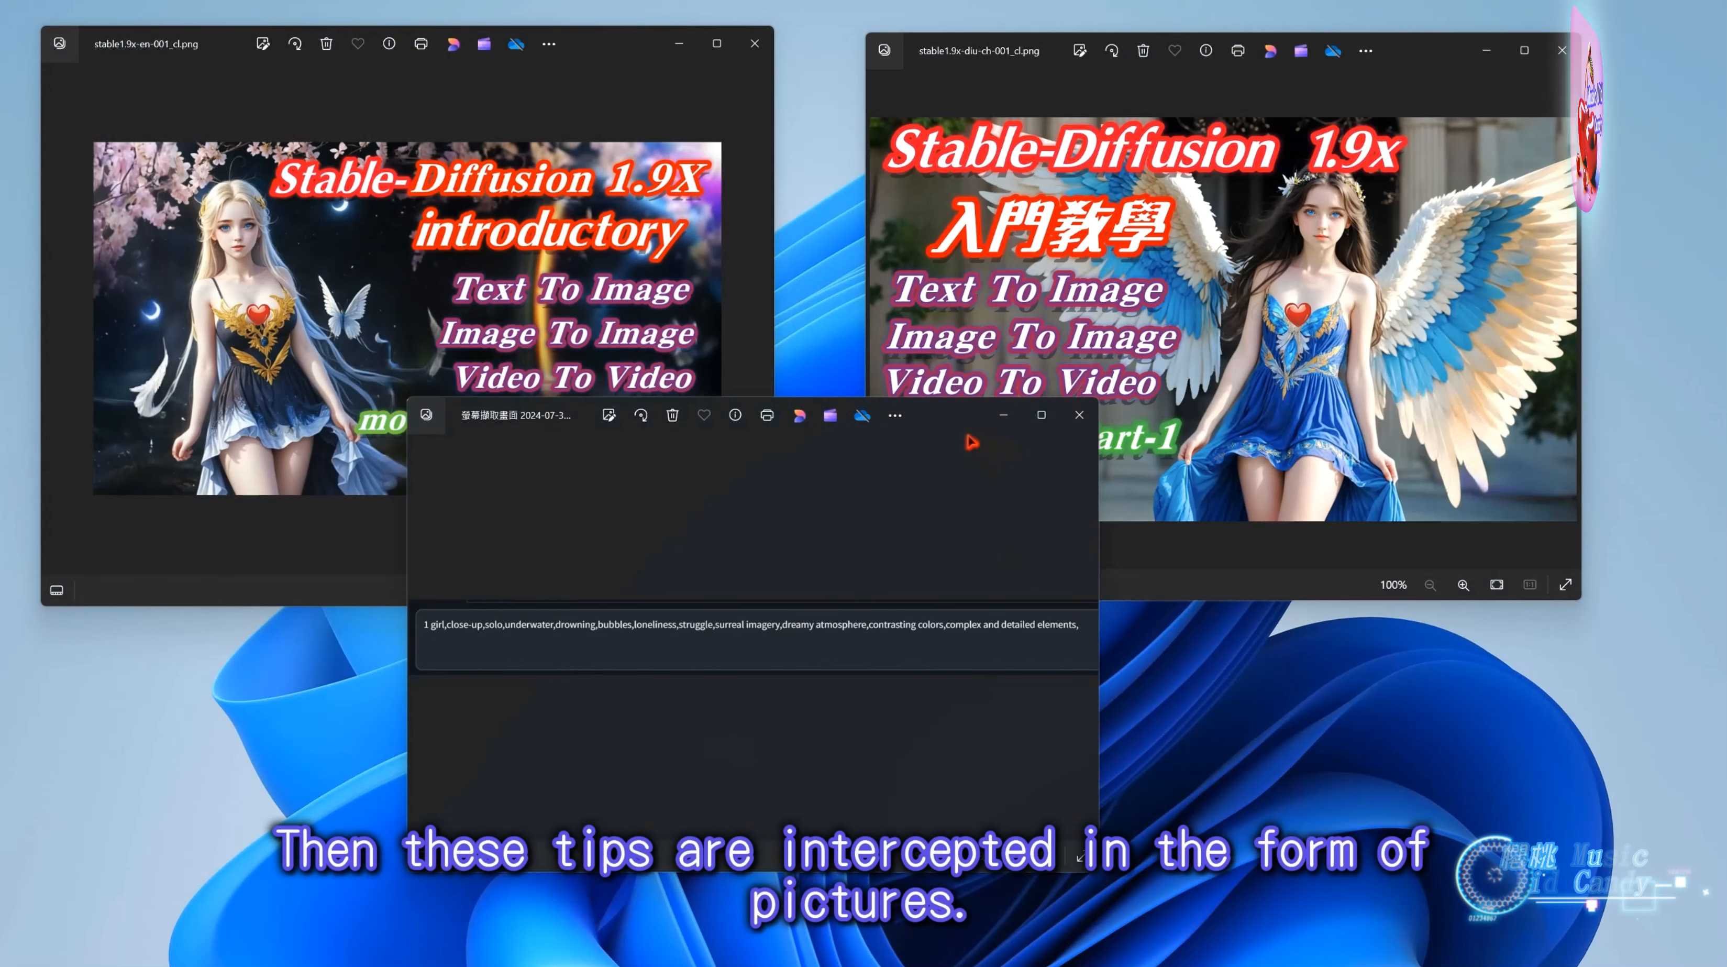
Copy the prompt text extracted from the screenshot on imagetotext.info.
drag(972, 441, 582, 565)
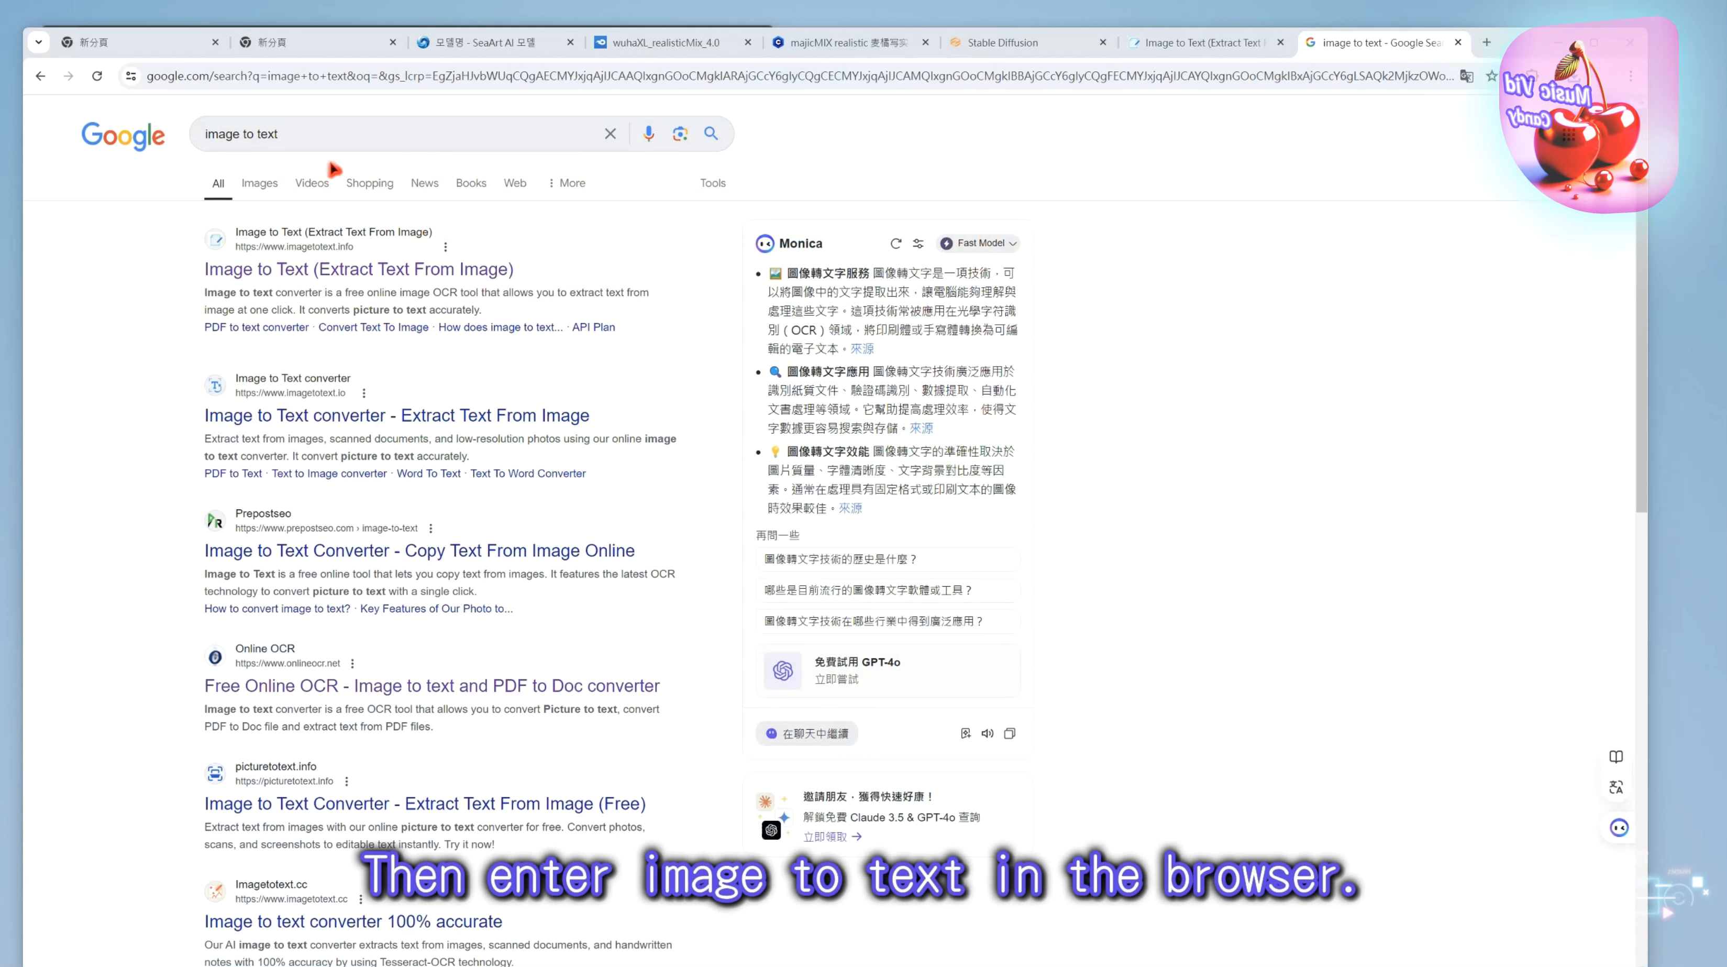
click(1181, 46)
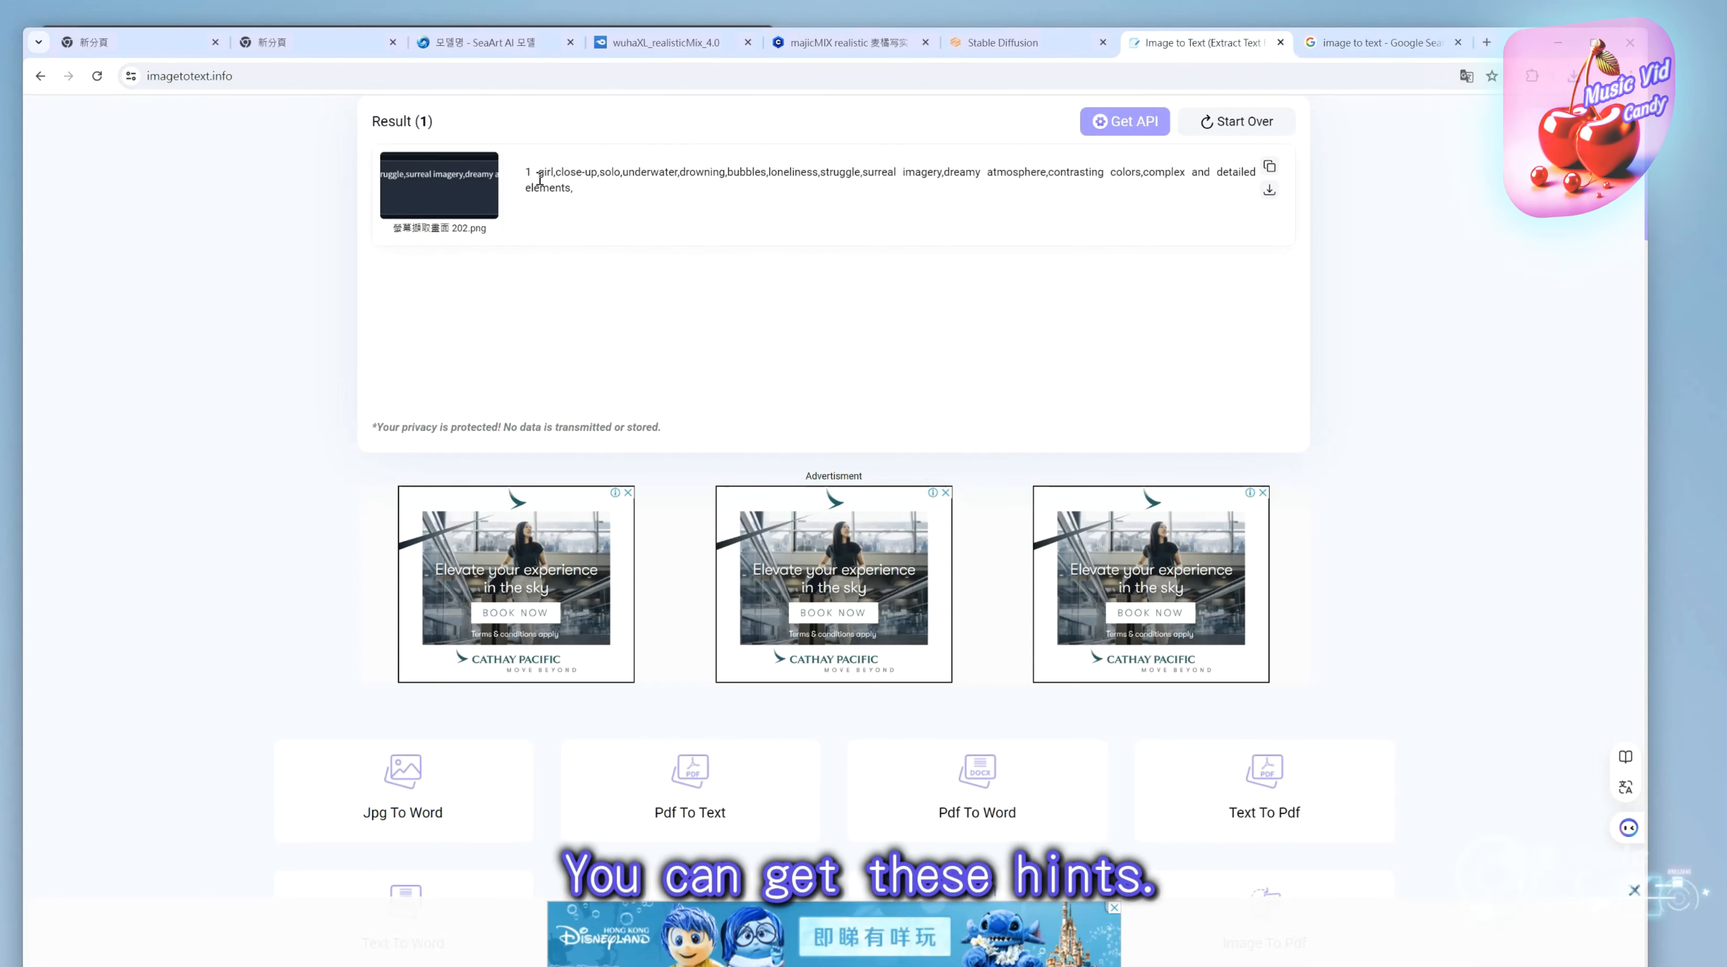
drag(533, 177, 644, 192)
key(ctrl+c)
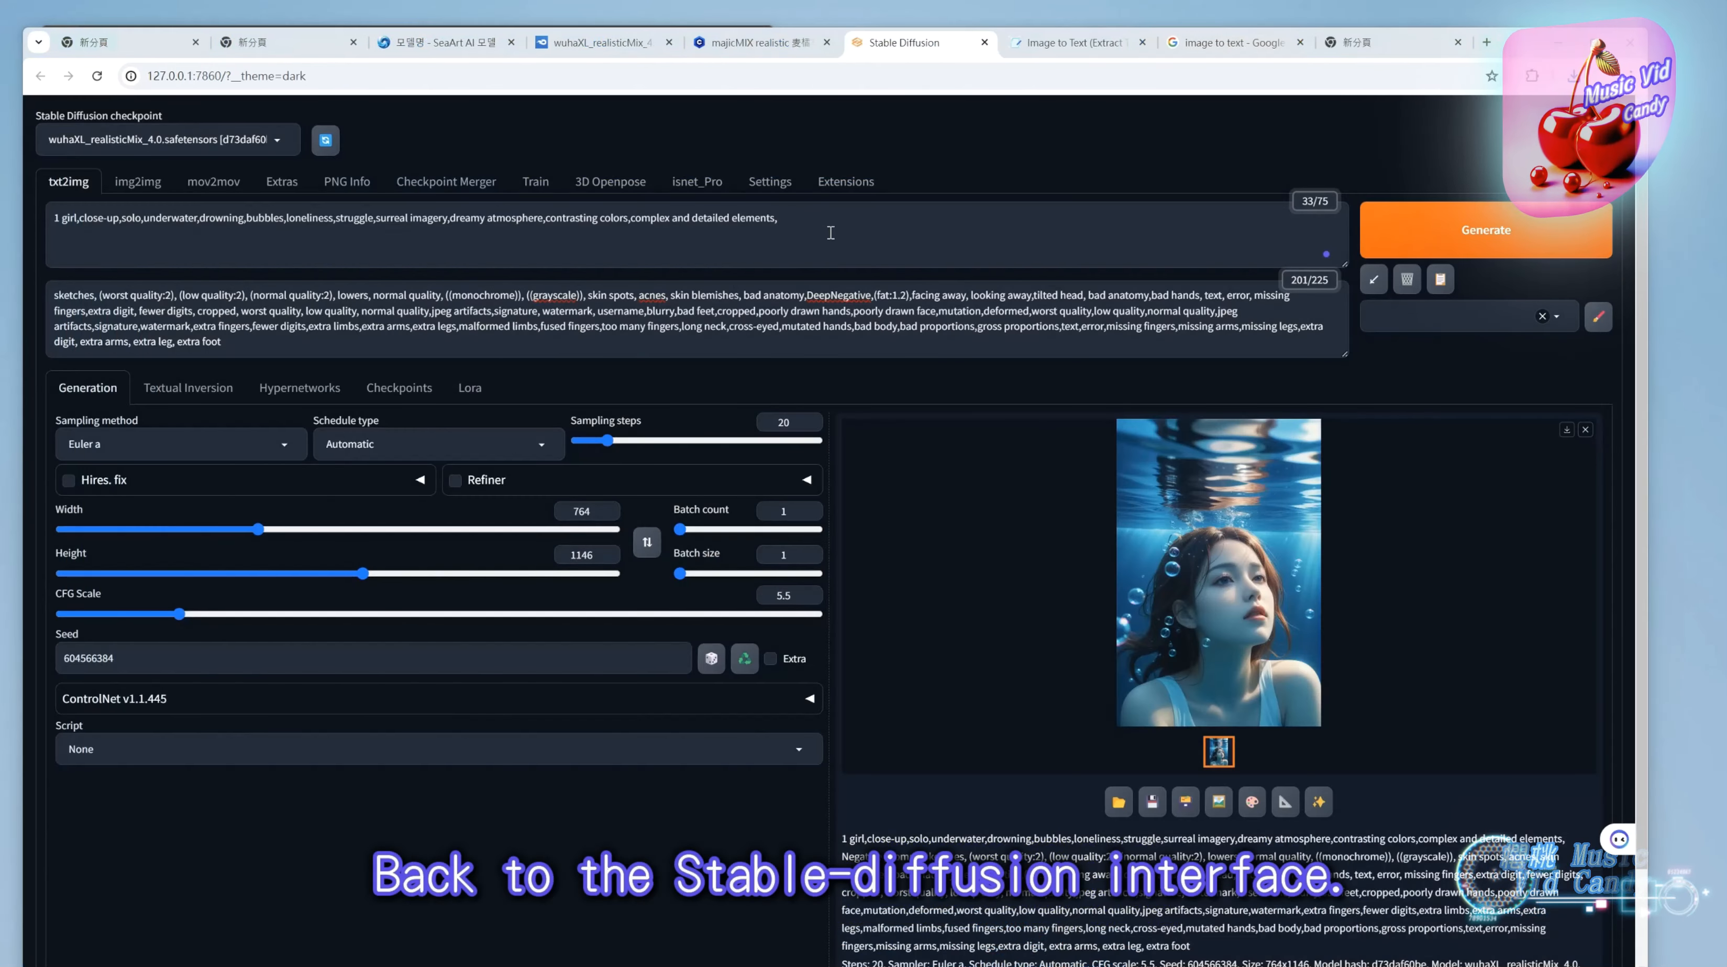
Try adding the copied prompt text on a new line beneath the existing positive prompt, and remove it again.
click(833, 229)
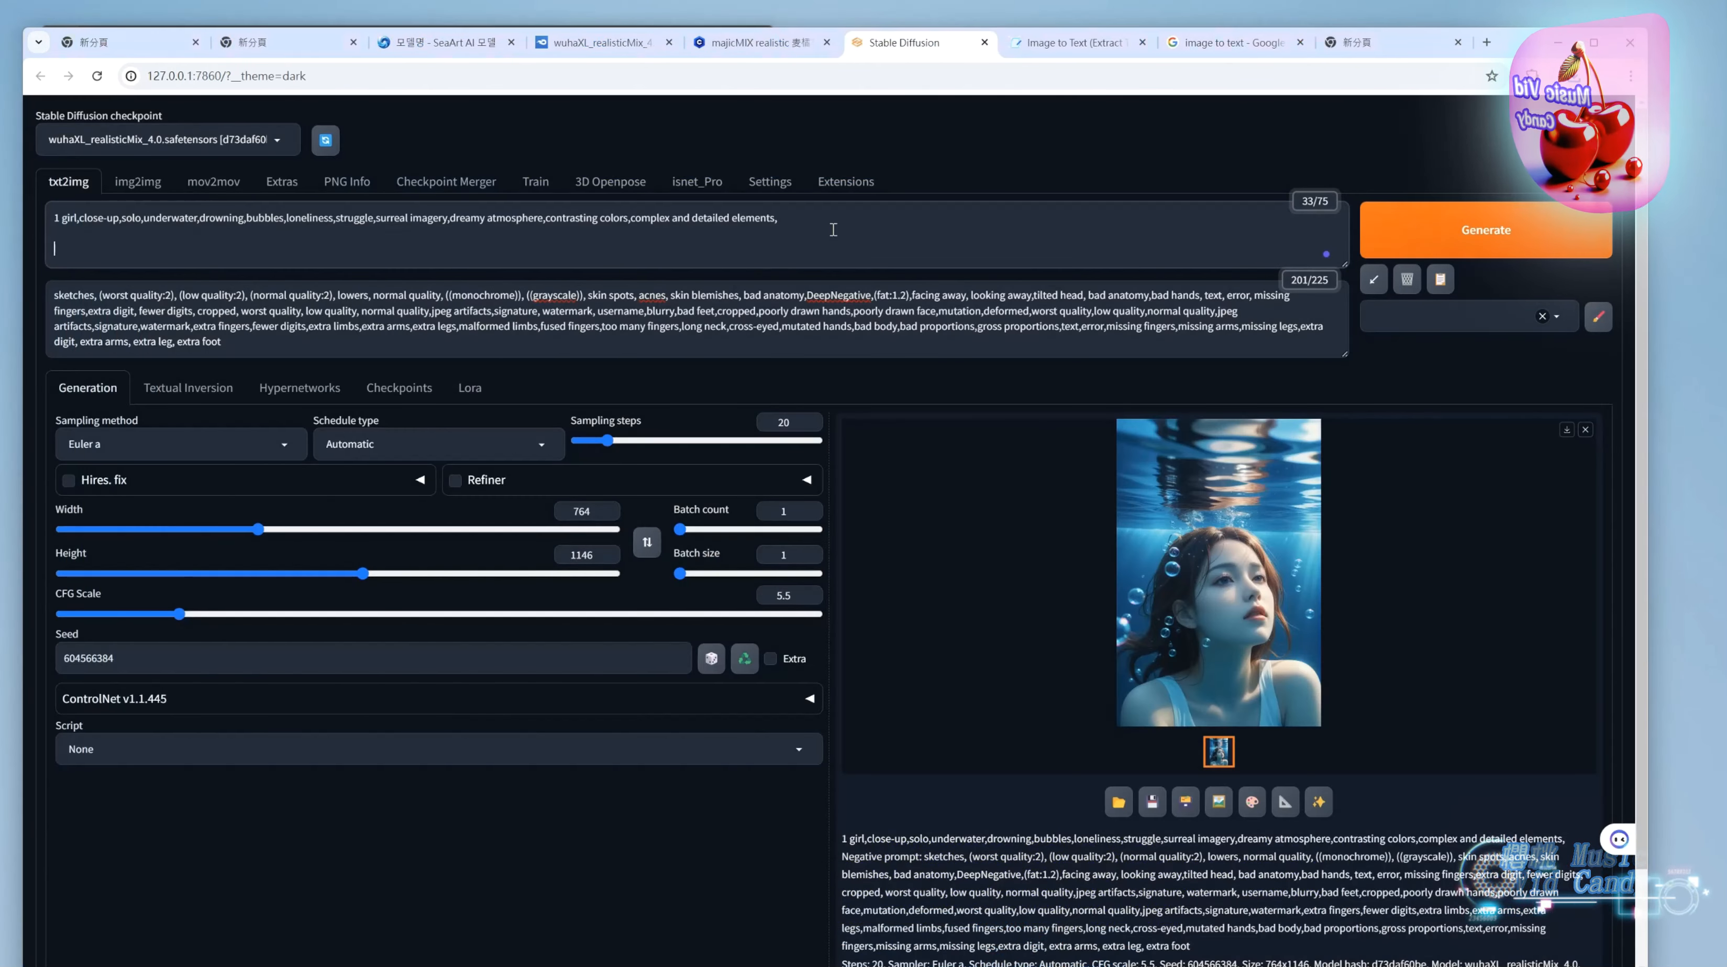
key(ctrl+v)
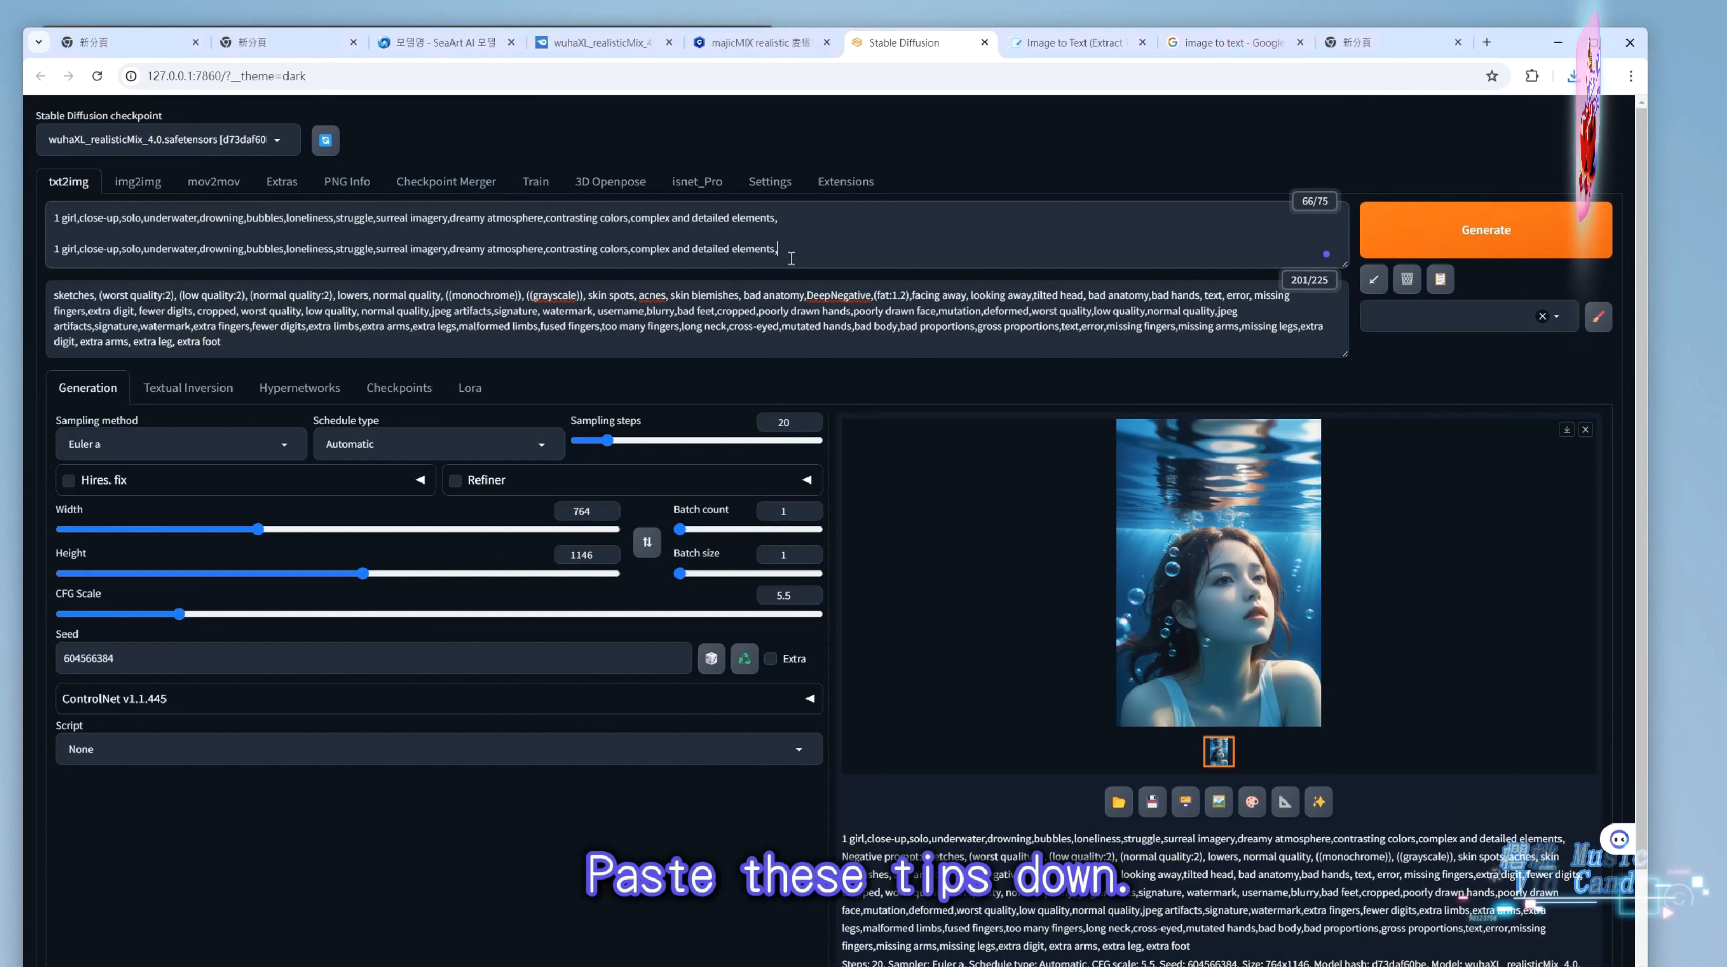
drag(780, 248, 37, 252)
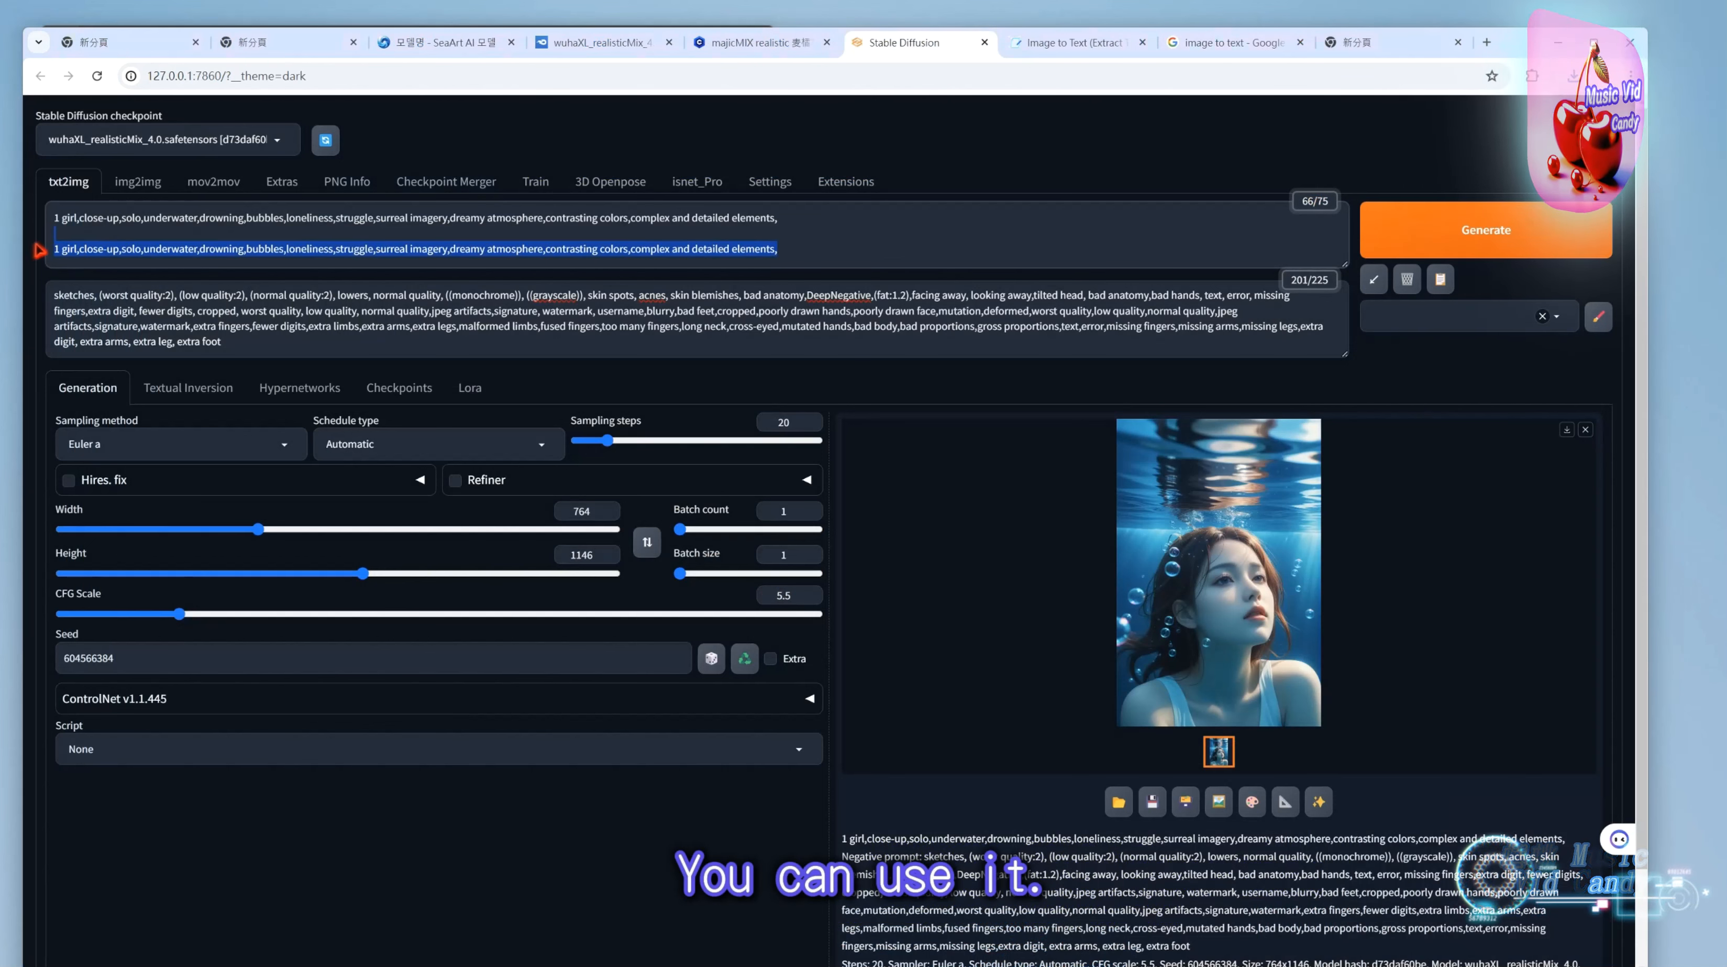
key(BackSpace)
Reload the Stable Diffusion page to reset all settings, keeping wuhaXL_realisticMix_4.0 as the checkpoint.
click(97, 75)
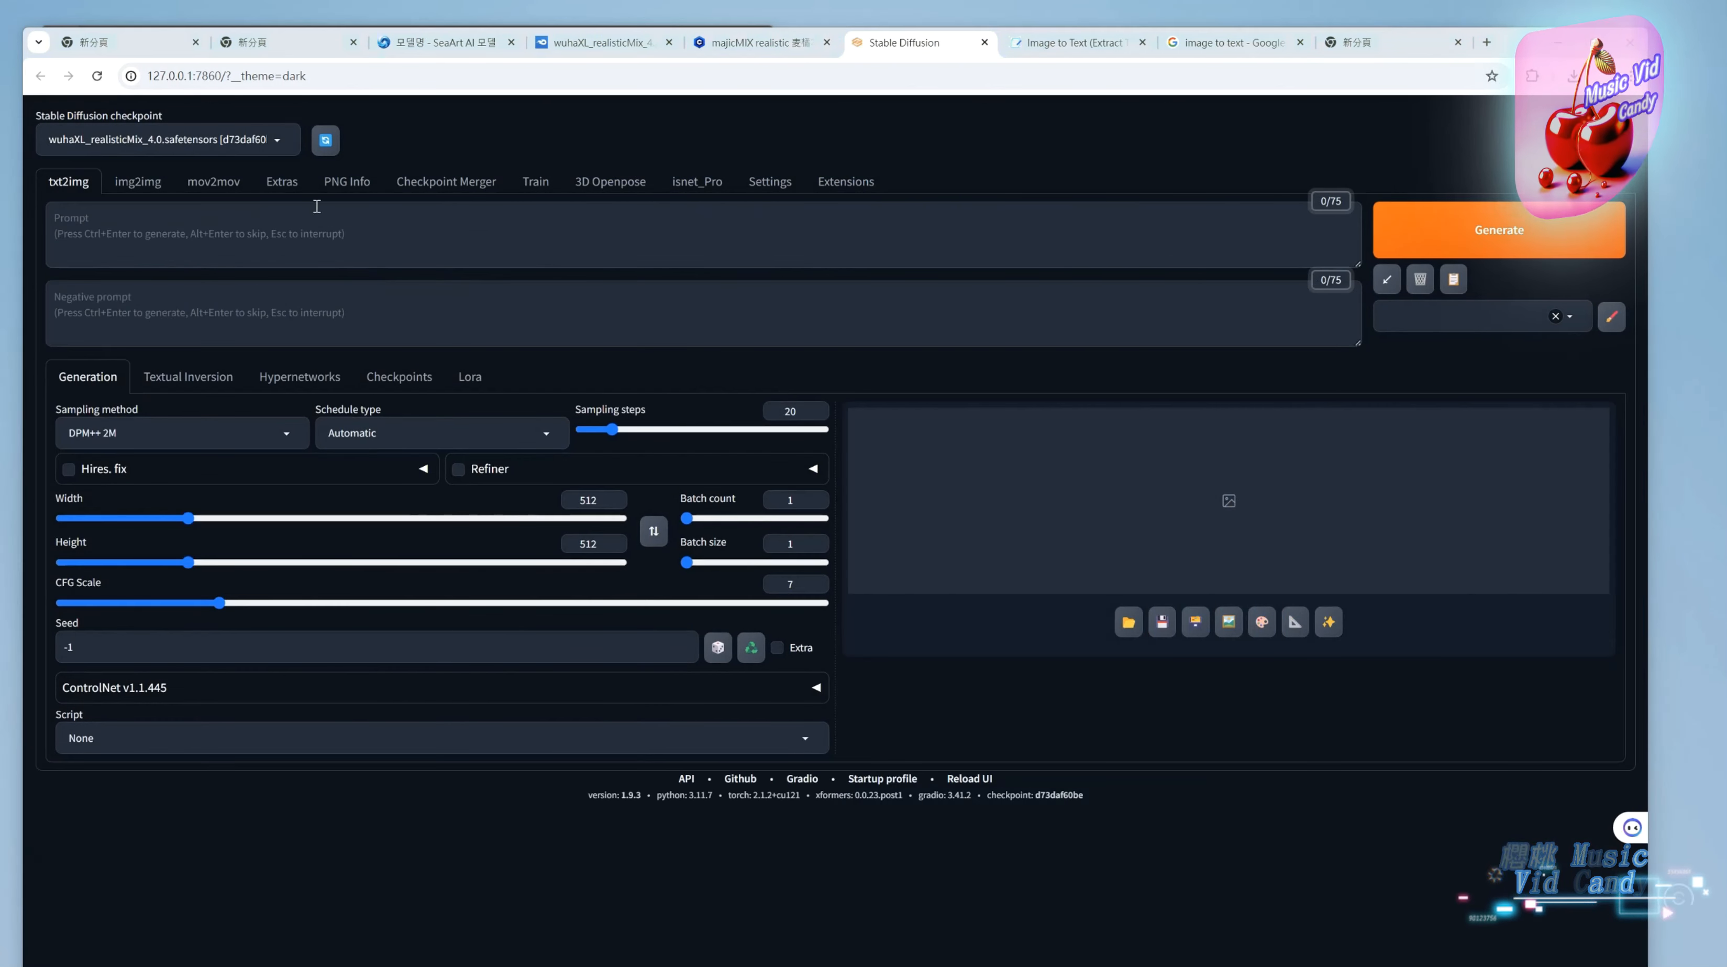
click(287, 151)
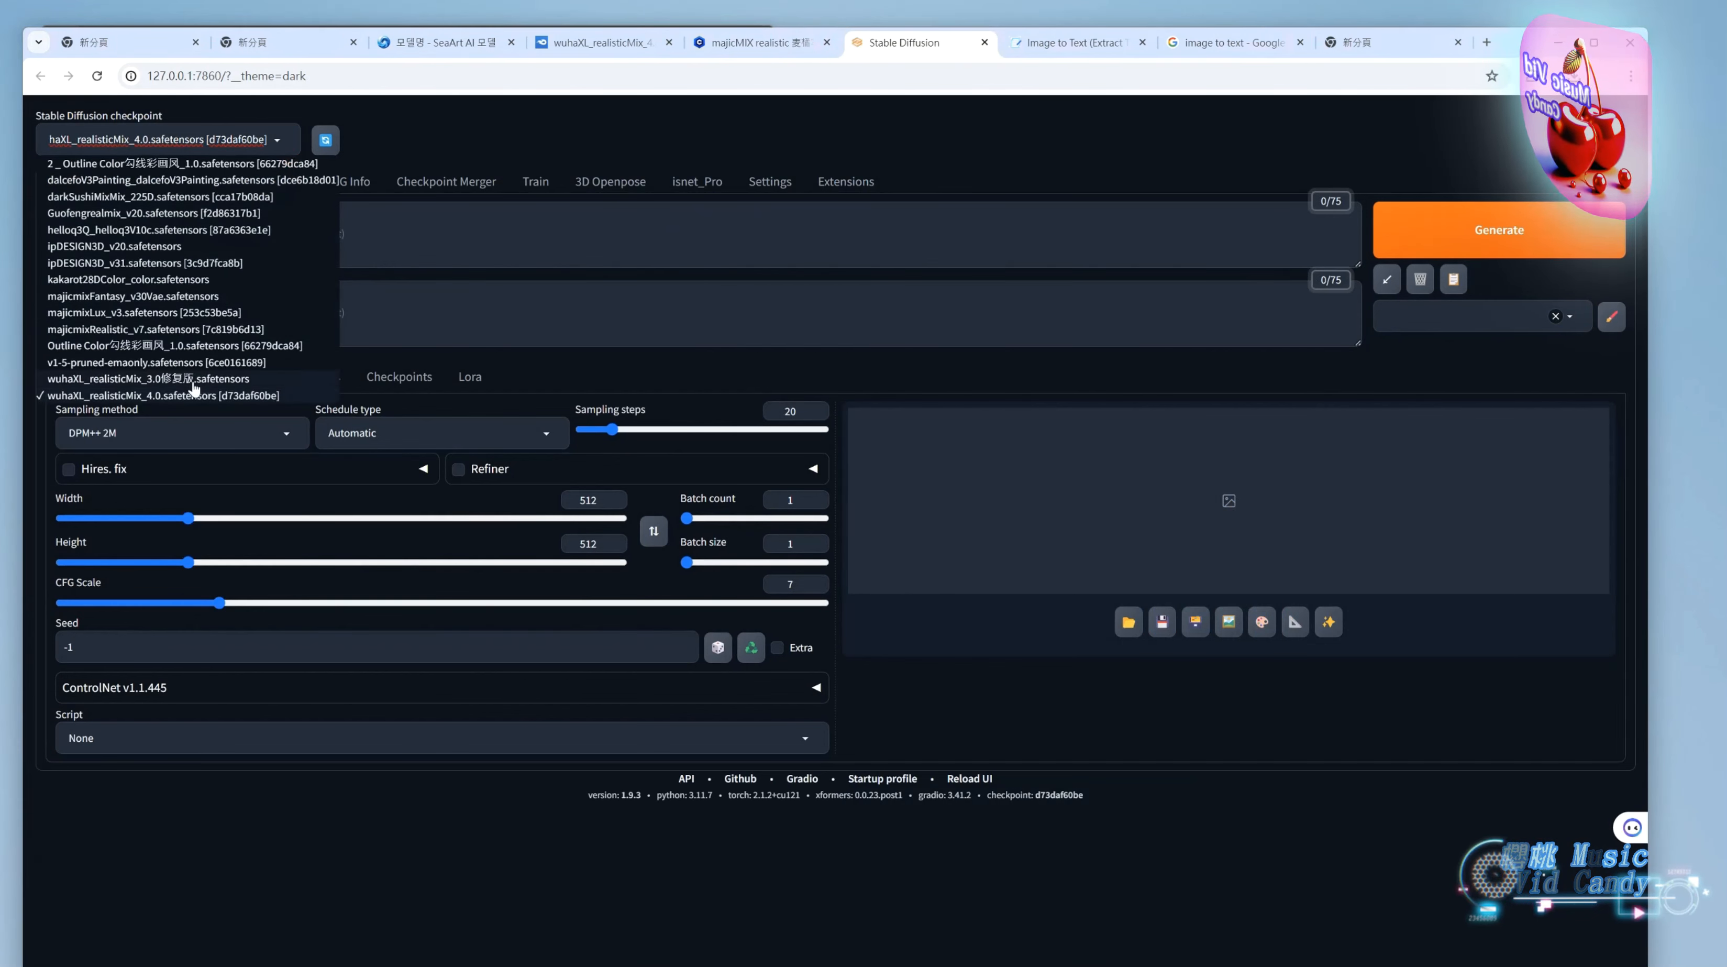
Enter the positive prompt beginning "dark,caustics,colorful" and the negative prompt beginning "sketches, (worst quality:2), (low quality:2)".
click(386, 231)
text(dark,caustics,colorful,gorgeouslightandshadow,fullbody,Thegirl'spaleskin,herlipsareslightlyopentorevealherteeth,andherblueeyesareblurryanddreamy.mottledlightandshadow,portrait,black_hair,)
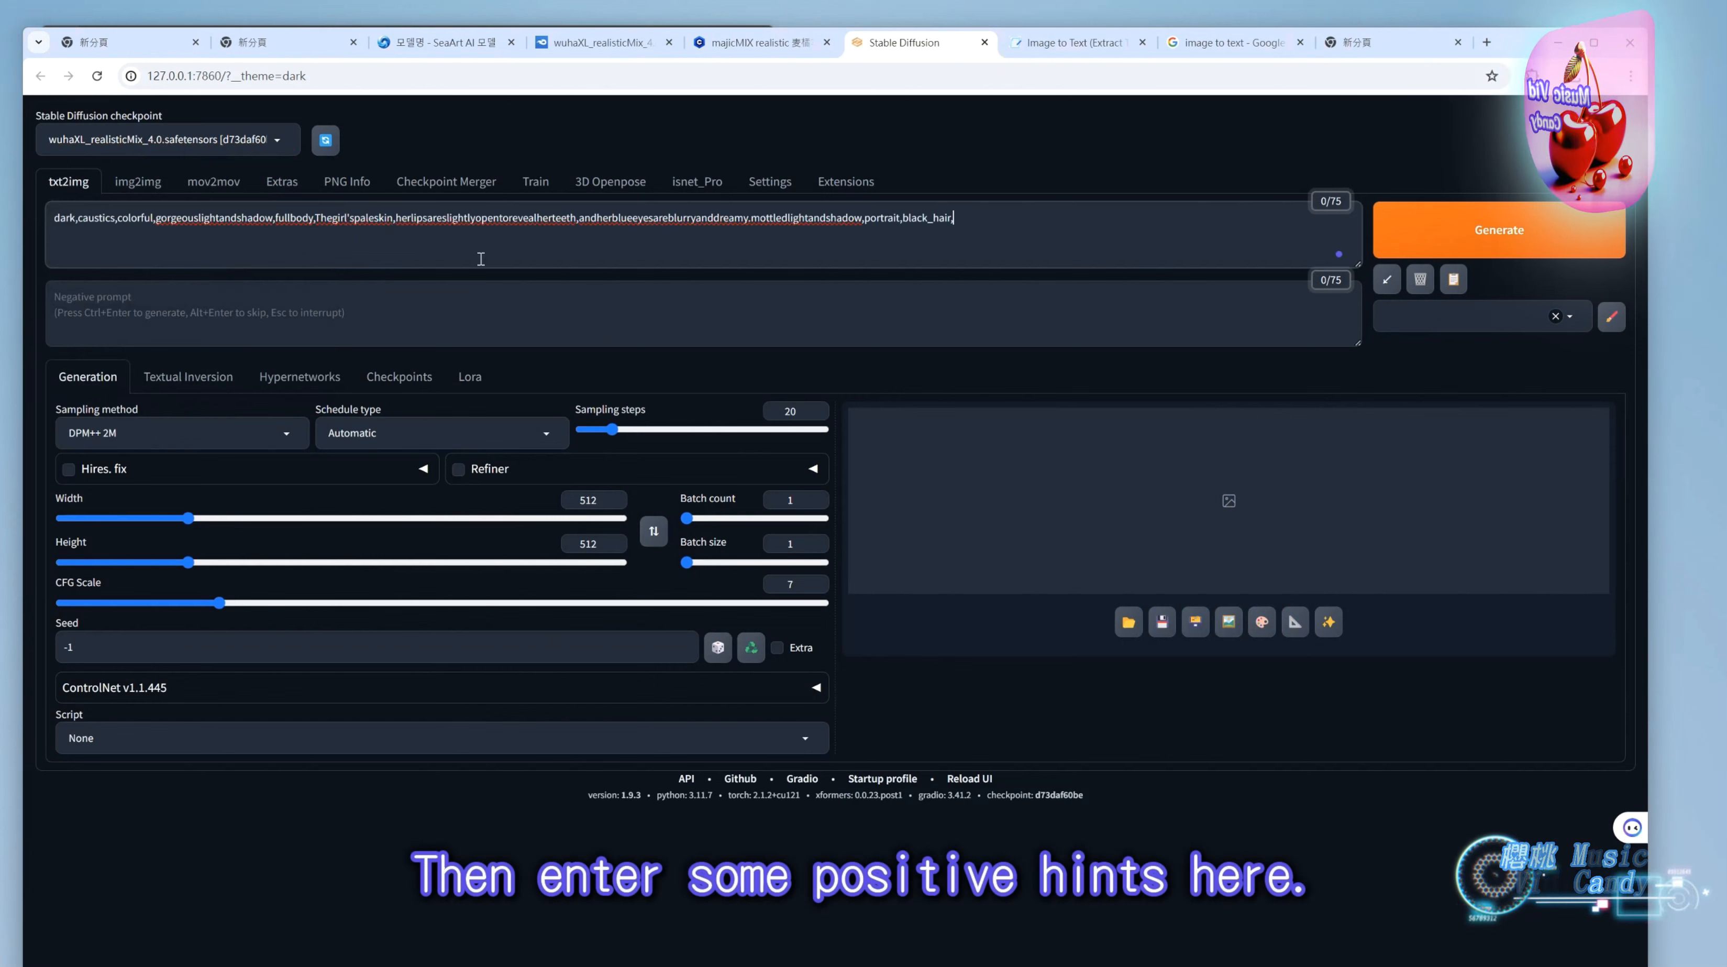
click(654, 321)
text(sketches, (worst quality:2), (low quality:2), (normal quality:2), lowers, normal quality, ((monochrome)), ((grayscale)), skin spots, acnes, skin blemishes, bad anatomy,DeepNegative,(fat:1.2),facing away, looking away,tilted head, bad anatomy,bad hands, text, error, missing fingers,extra digit, fewer digits, cropped, worst quality, low quality, normal quality,jpeg artifacts,signature, watermark, username,blurry,bad feet,cropped,poorly drawn hands,poorly drawn face,mutation,deformed,worst quality,low quality,normal quality,jpeg artifacts,signature,watermark,extra fingers,fewer digits,extra limbs,extra arms,extra legs,malformed limbs,fused fingers,too many fingers,long neck,cross-eyed,mutated hands,bad body,bad proportions,gross proportions,text,error,missing fingers,missing arms,missing legs,extra digit, extra arms, extra leg, extra foot)
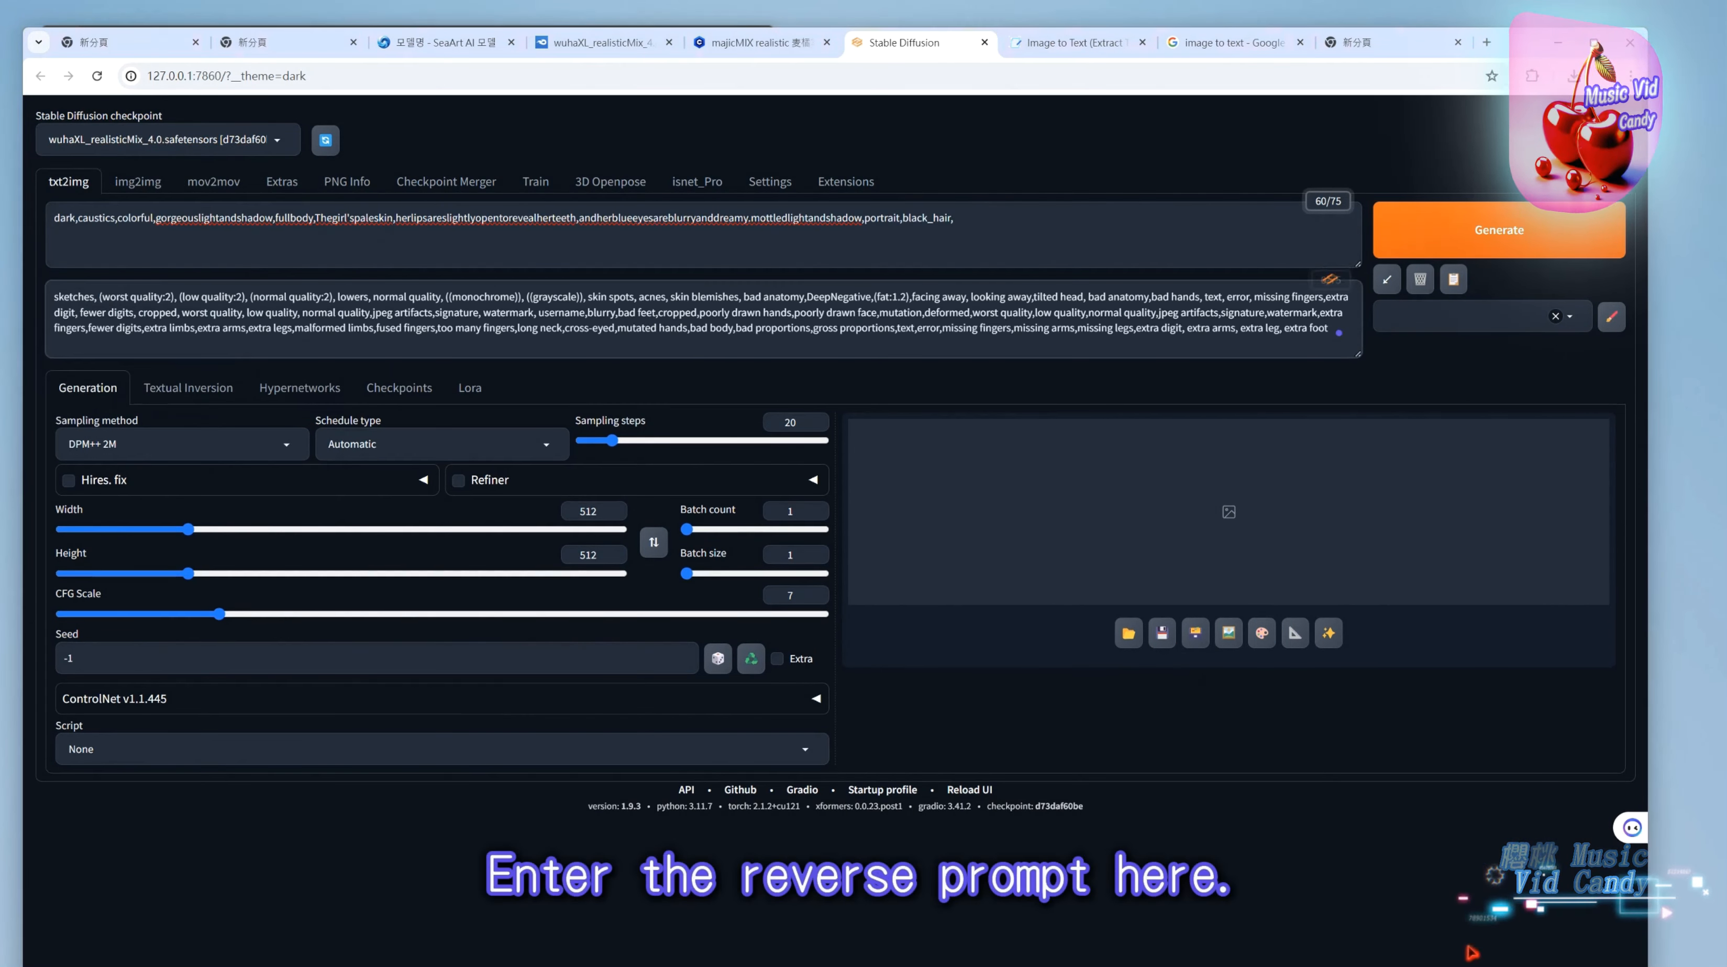
click(301, 452)
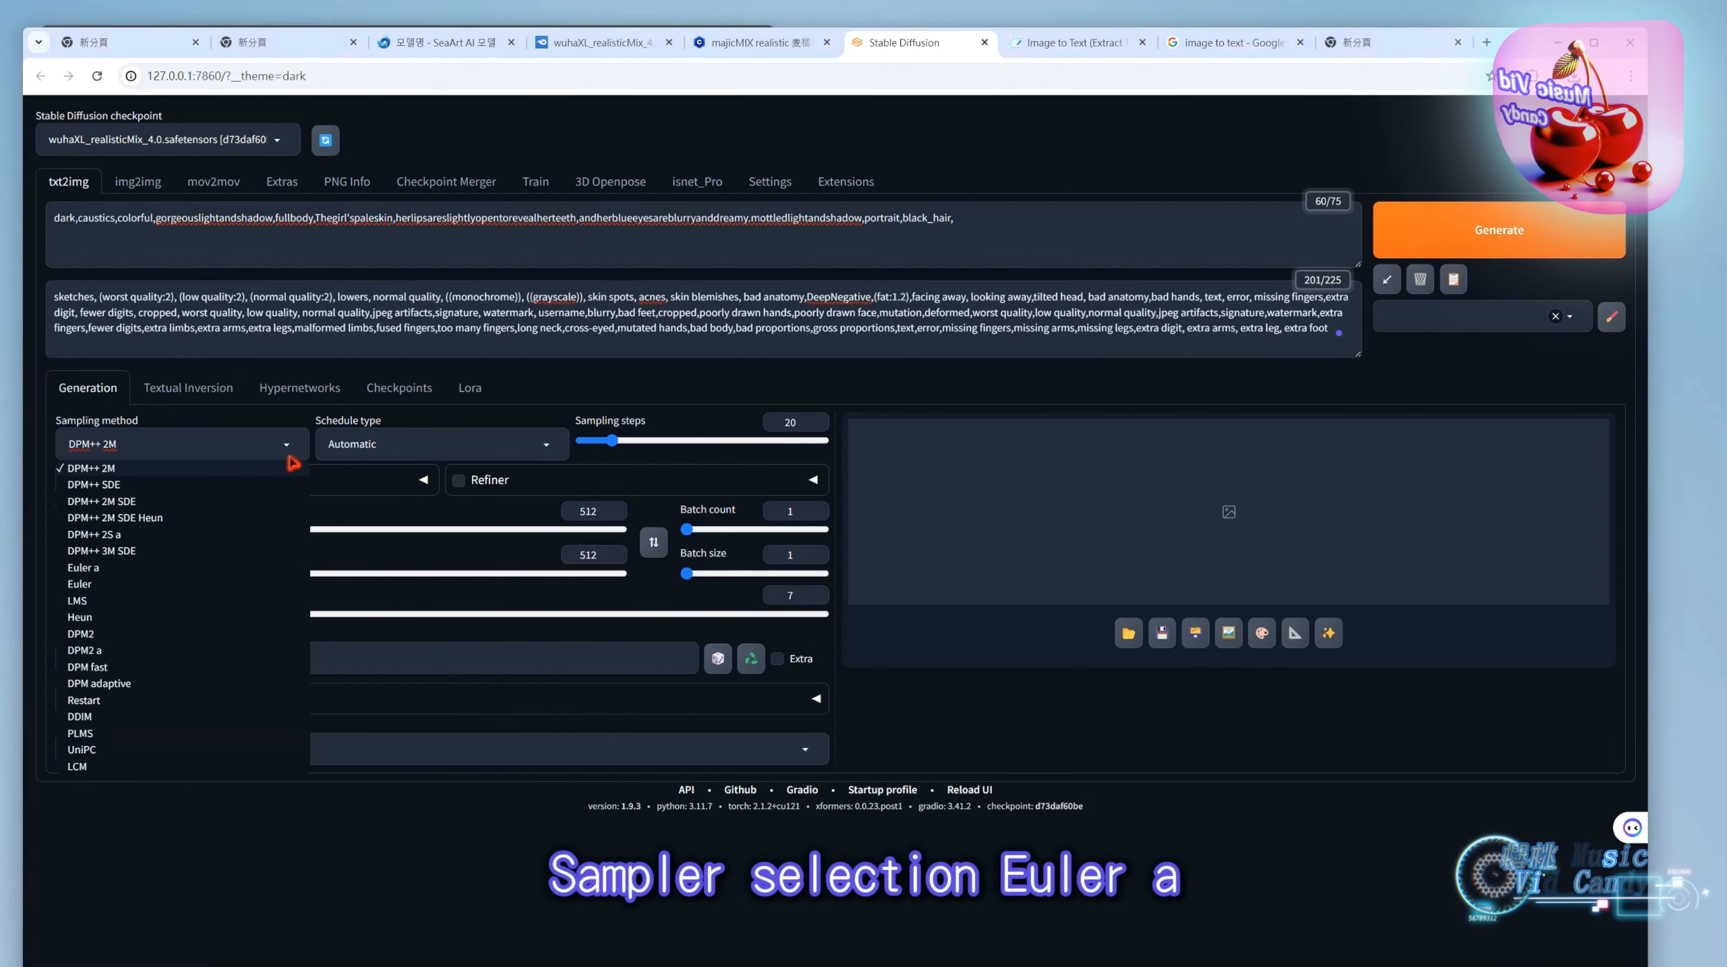
click(189, 575)
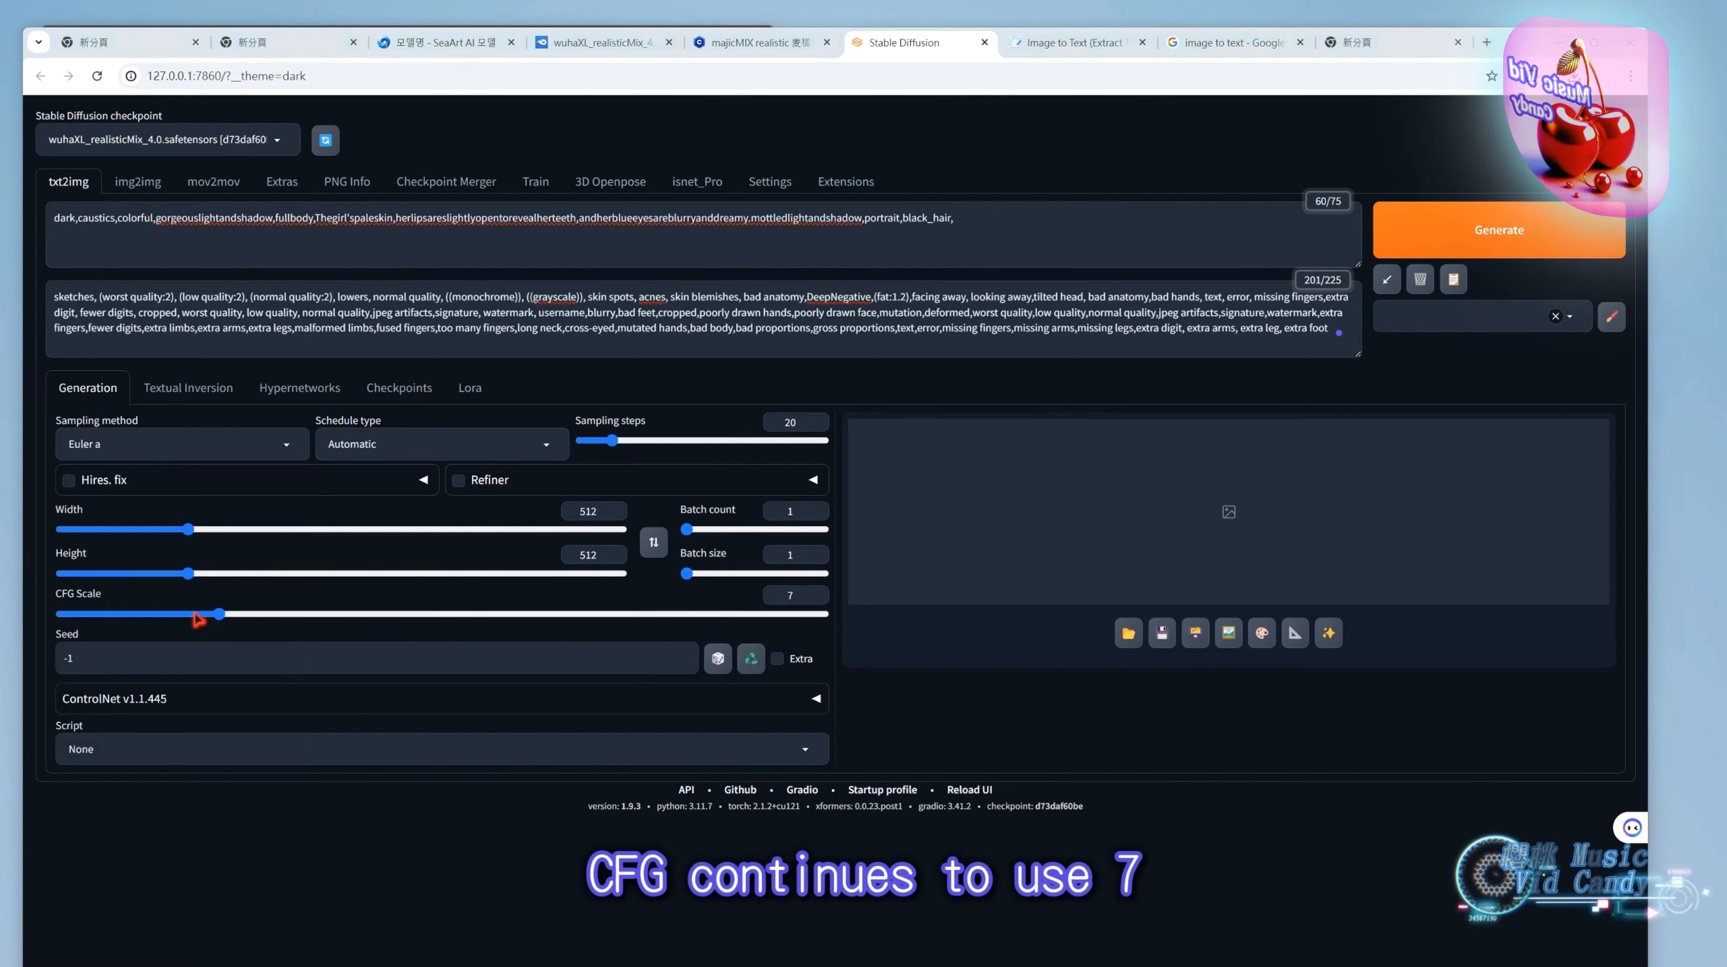
triple_click(210, 666)
key(ctrl+v)
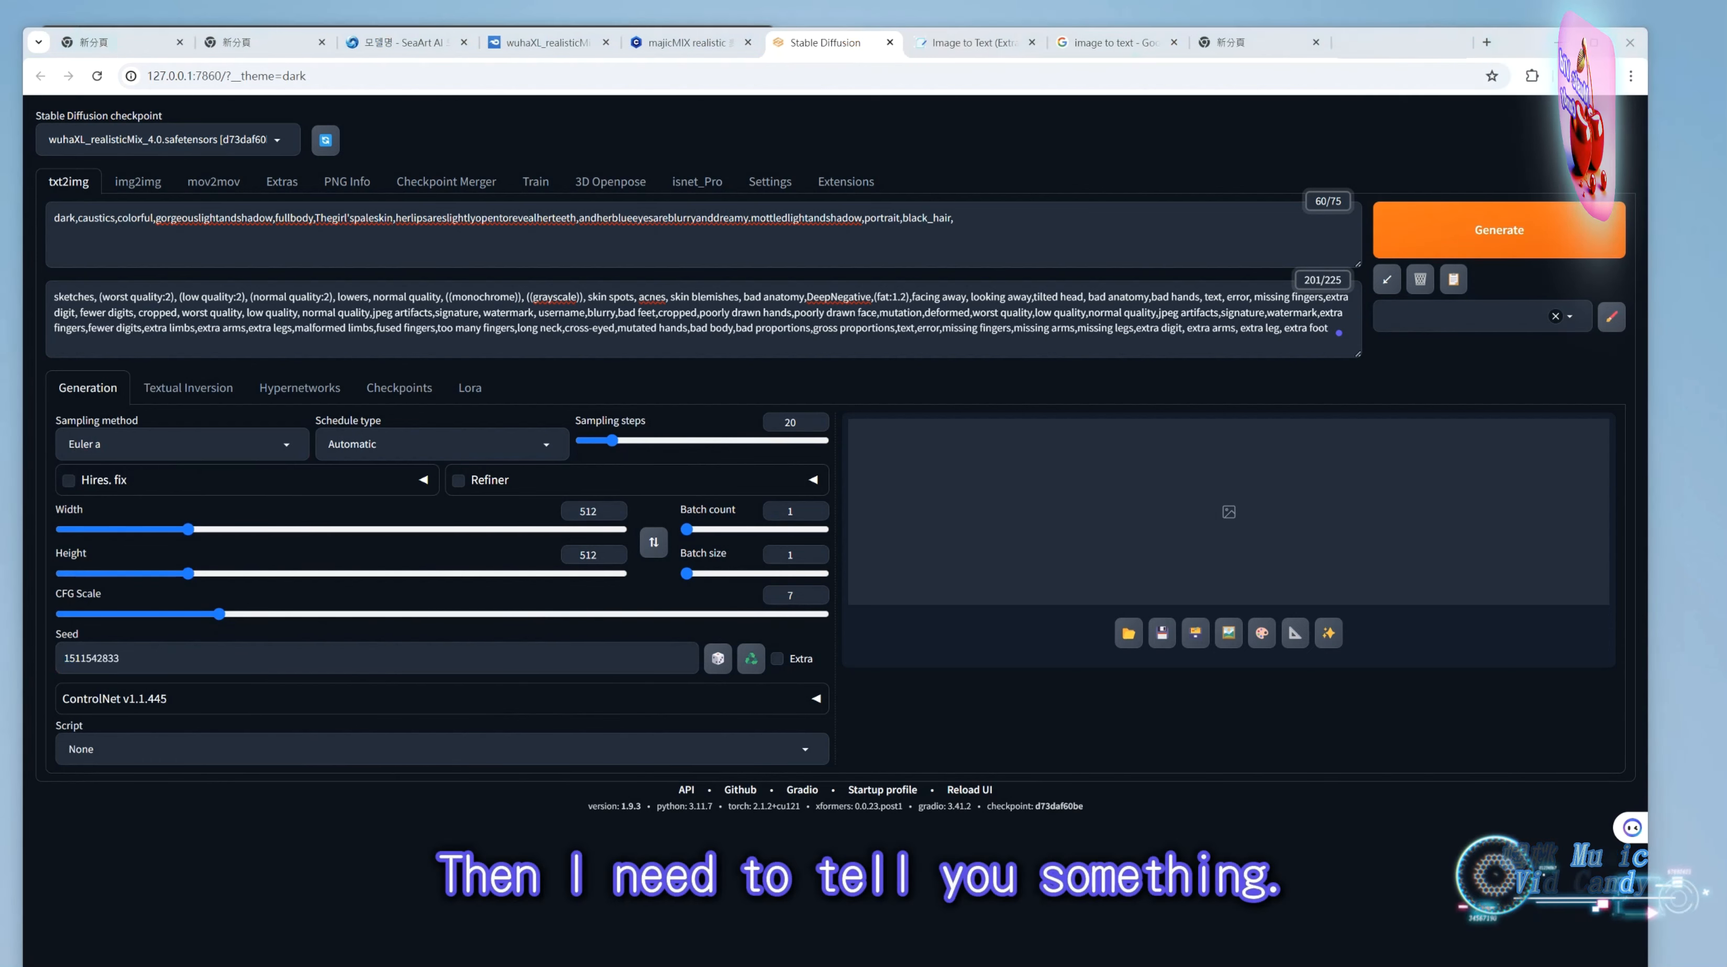
Bring up the reference portrait 009.webp over the Stable Diffusion page and shrink its window.
drag(947, 964, 980, 161)
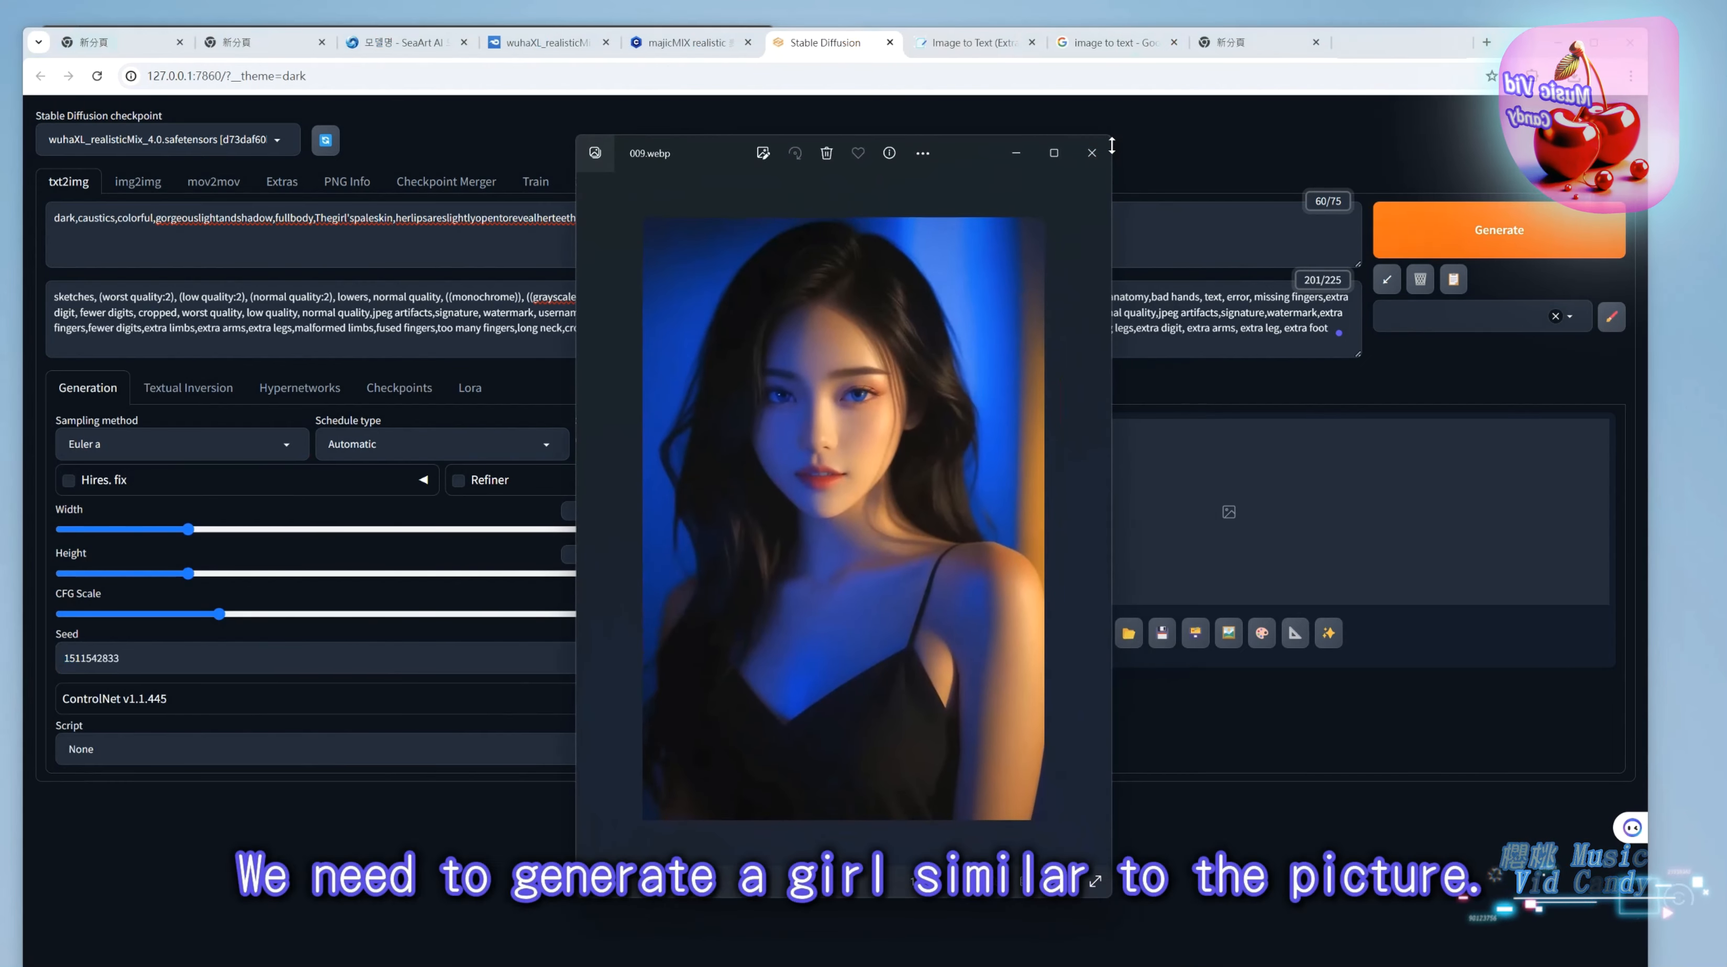
drag(1116, 142, 969, 272)
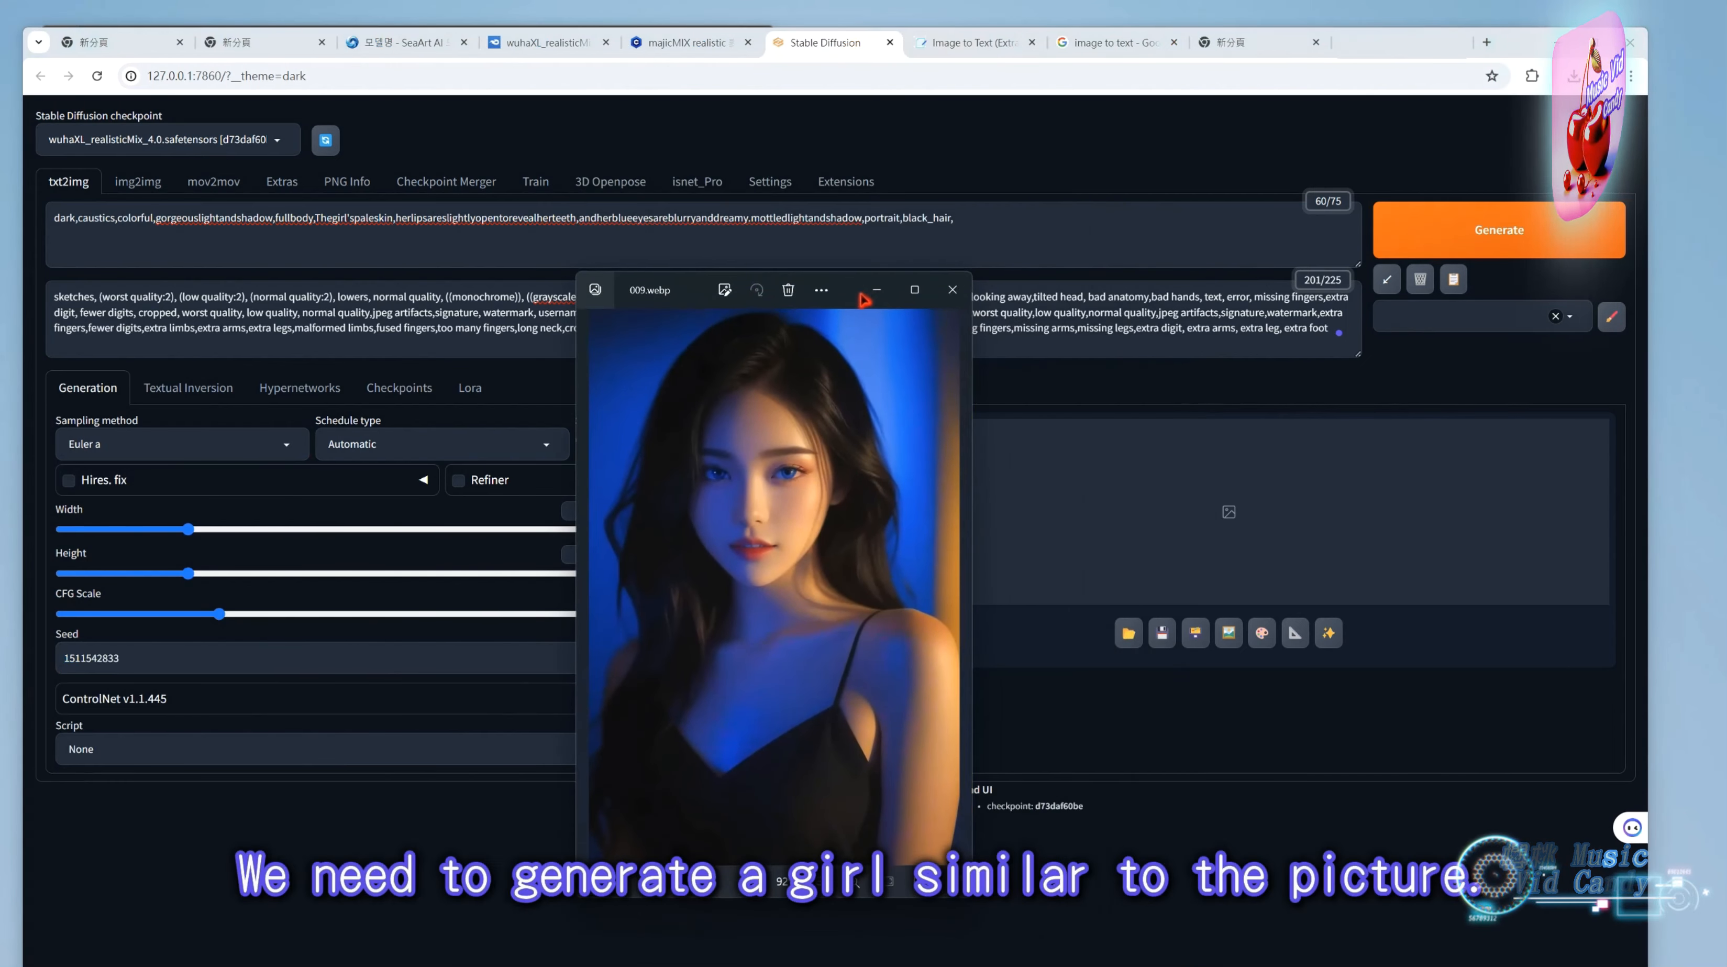
Move the reference portrait 009.webp aside and set the image height to 768, with the width at 512.
drag(856, 294, 1156, 259)
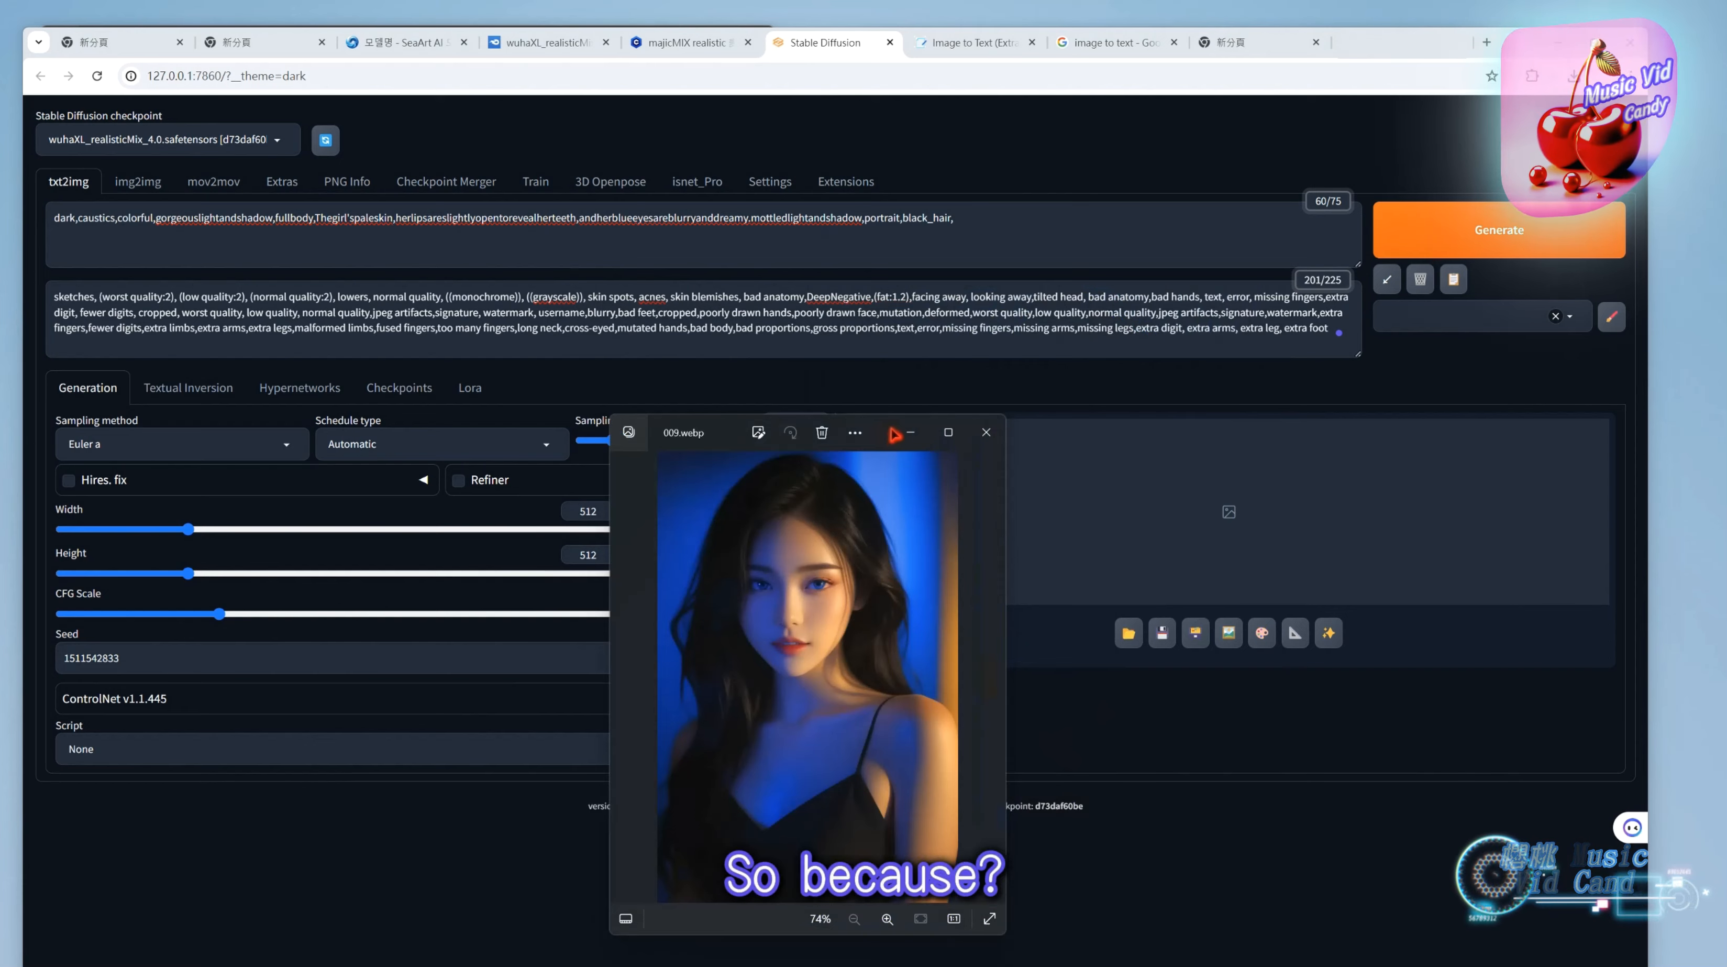
drag(887, 431, 1223, 365)
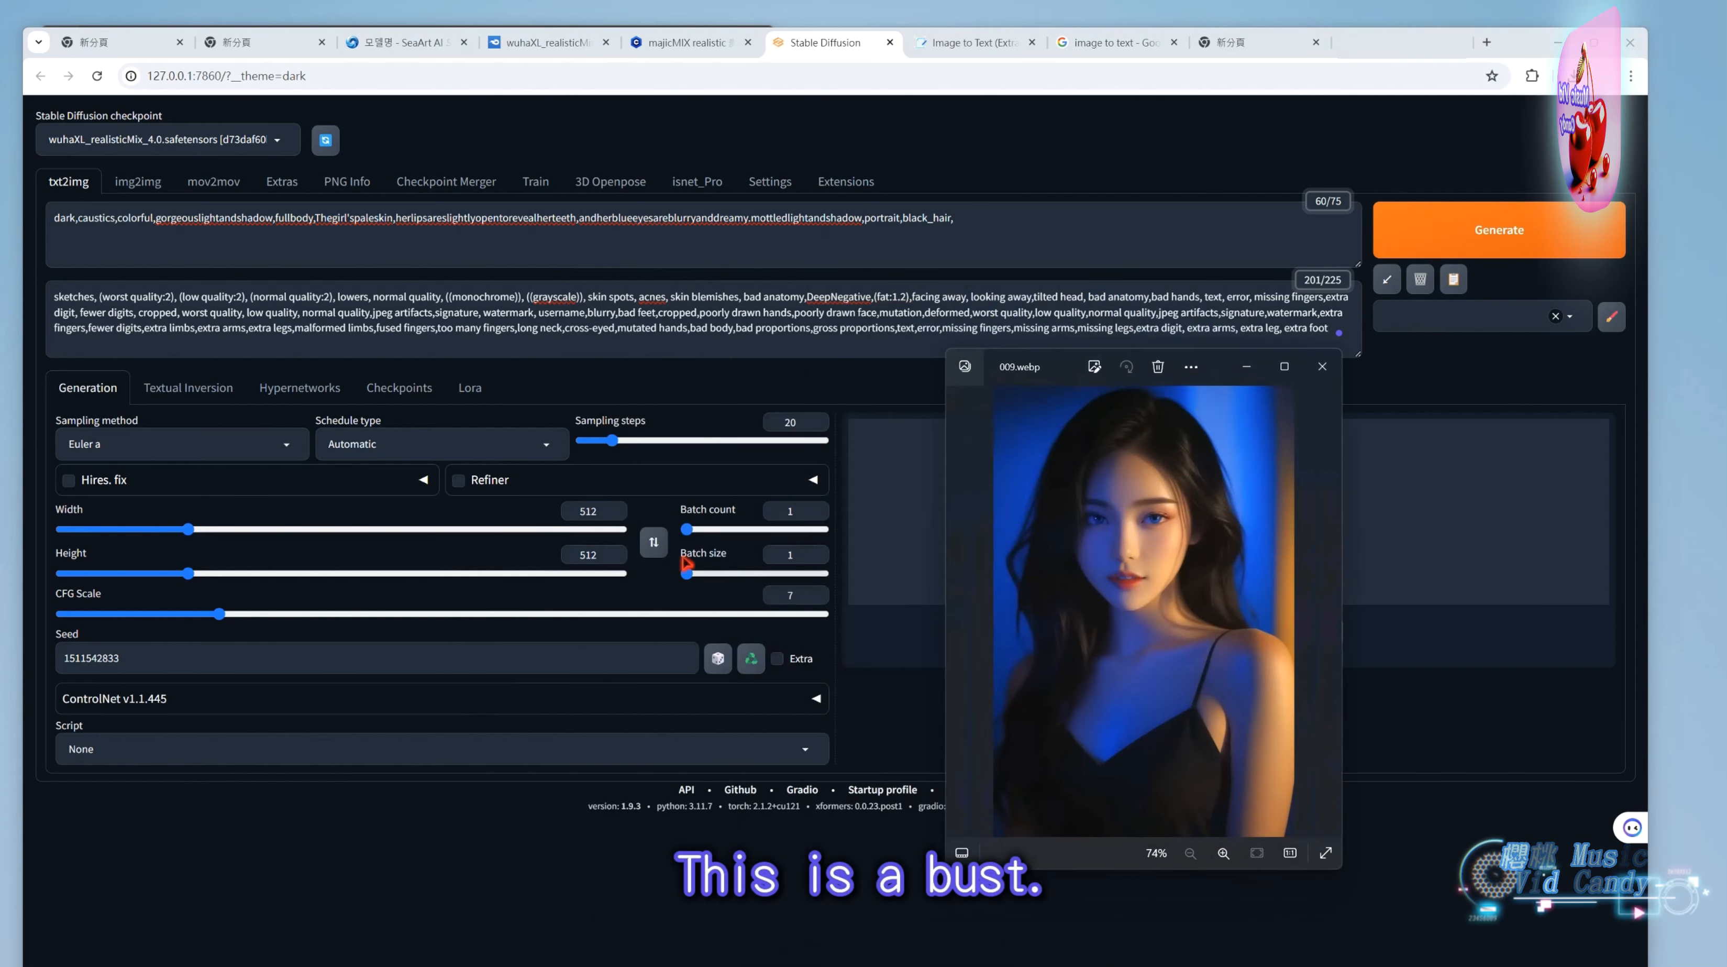
drag(604, 520, 577, 518)
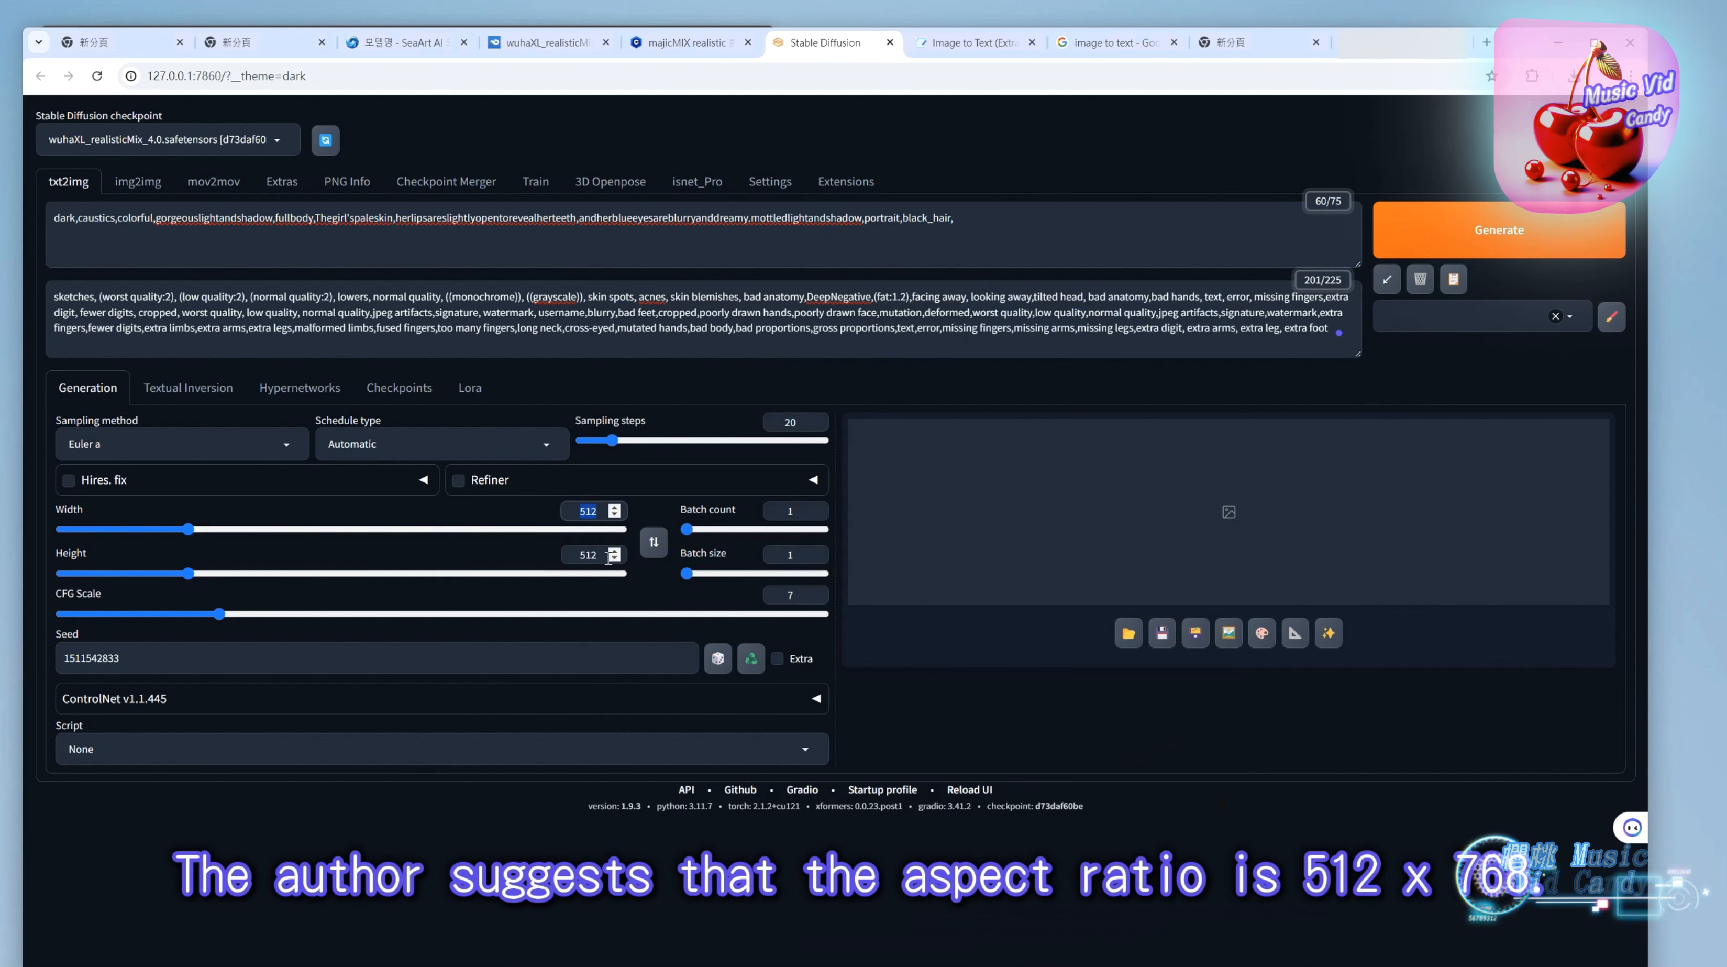
drag(612, 565, 579, 562)
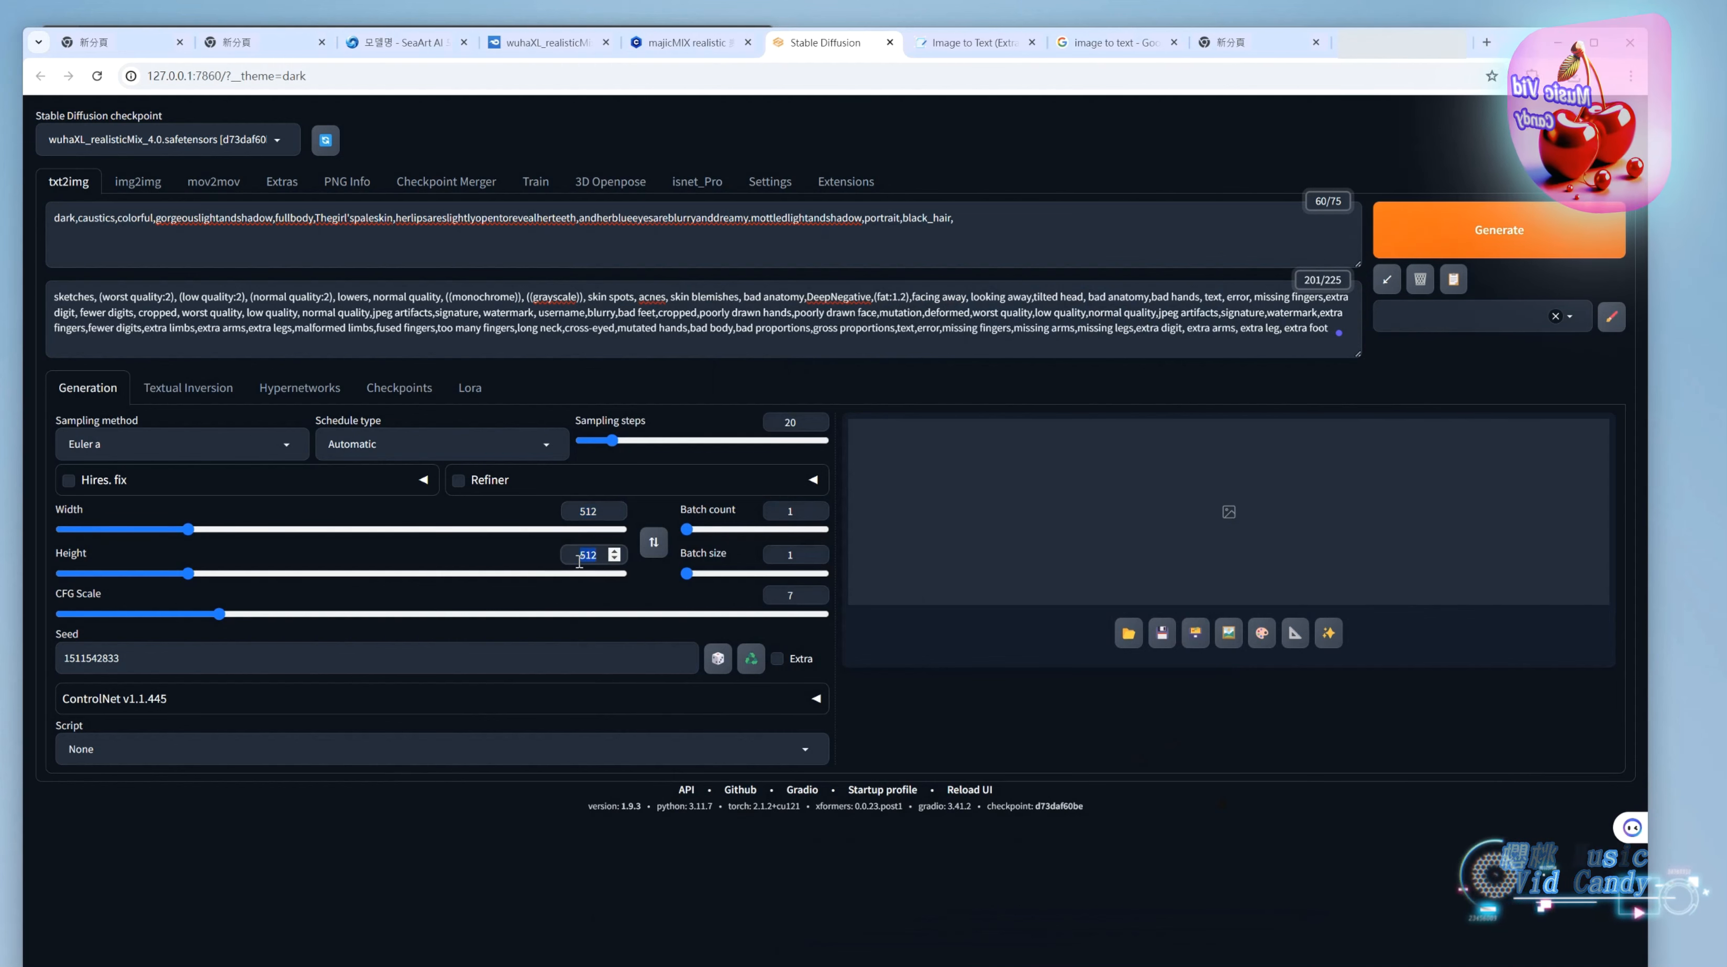
text(768)
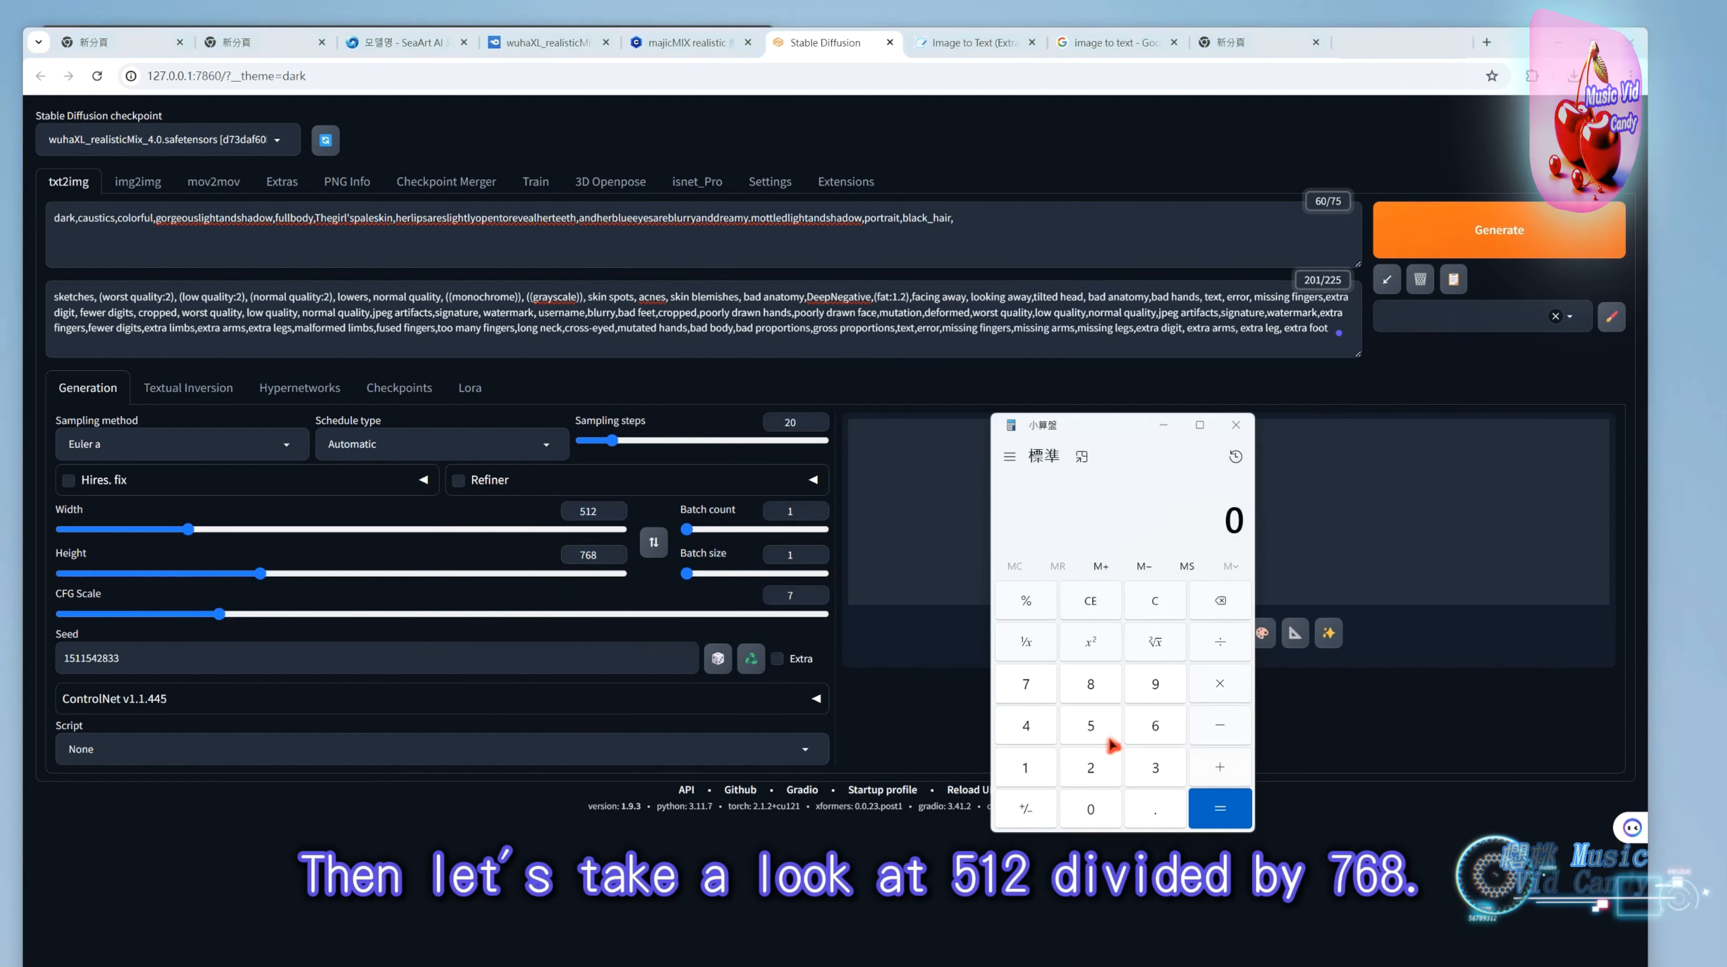
Calculate the aspect ratio 512 ÷ 768 in the calculator, and put the calculator away.
click(1090, 724)
click(1026, 767)
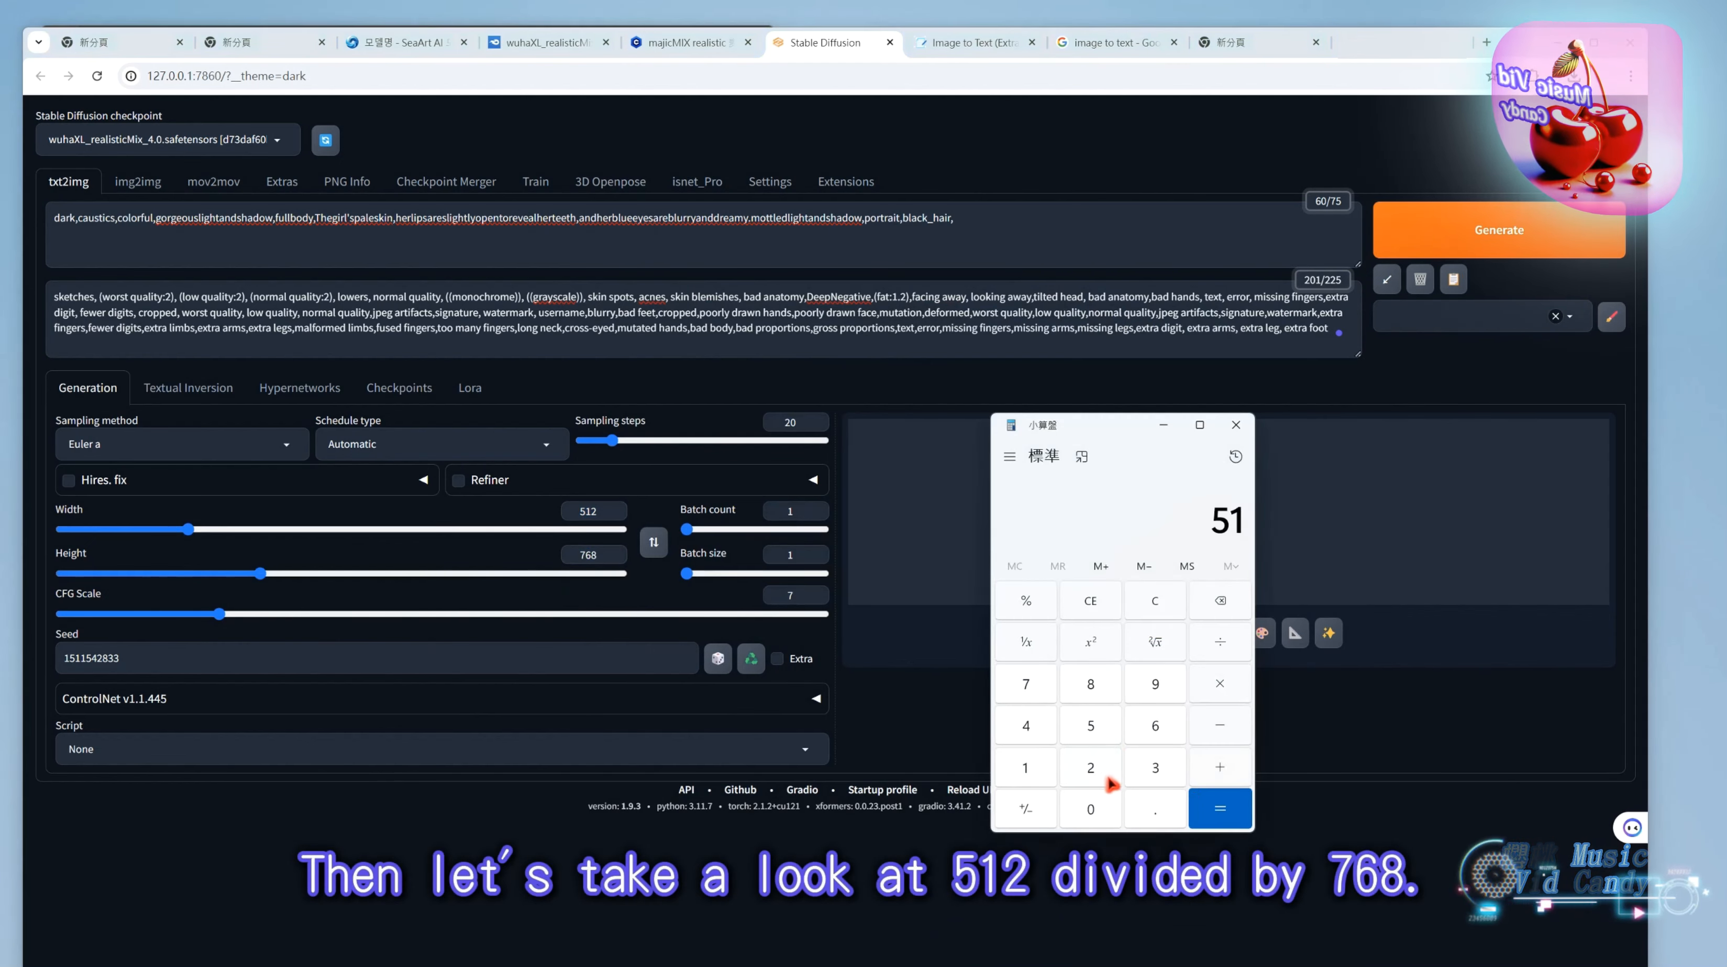
click(1090, 767)
click(1220, 641)
text(768)
key(Return)
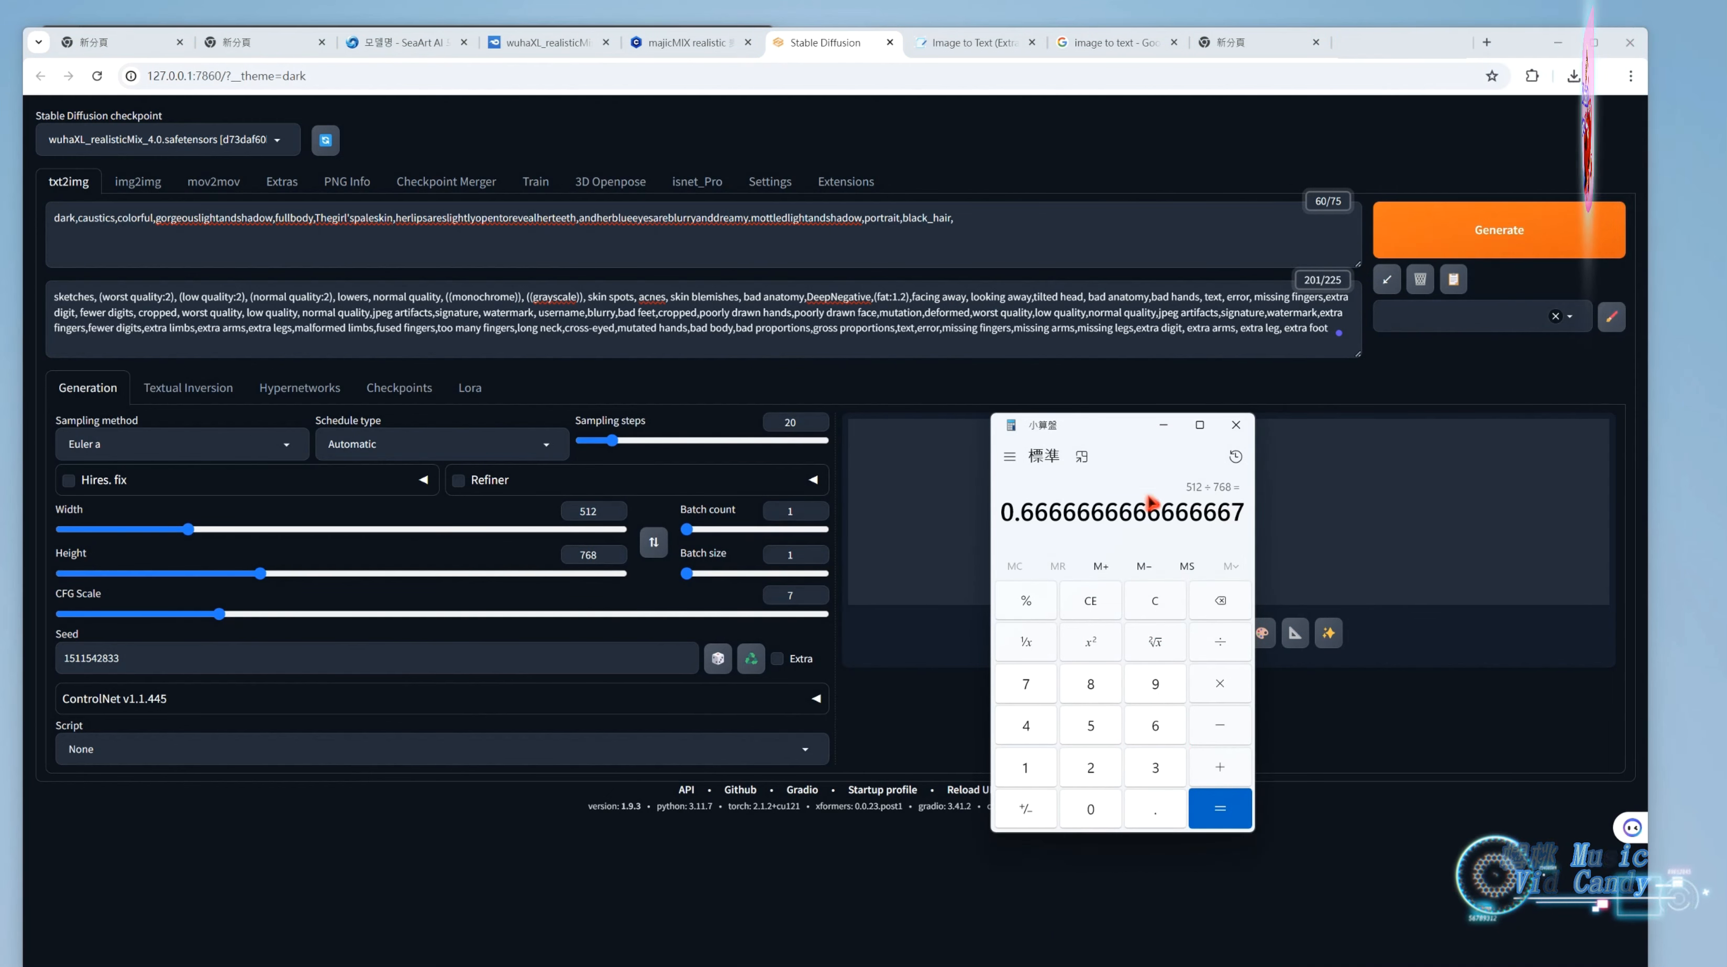
click(1159, 426)
Set the image height to 1120 and work out the matching width by multiplying the ratio by 1120 in the calculator.
double_click(599, 556)
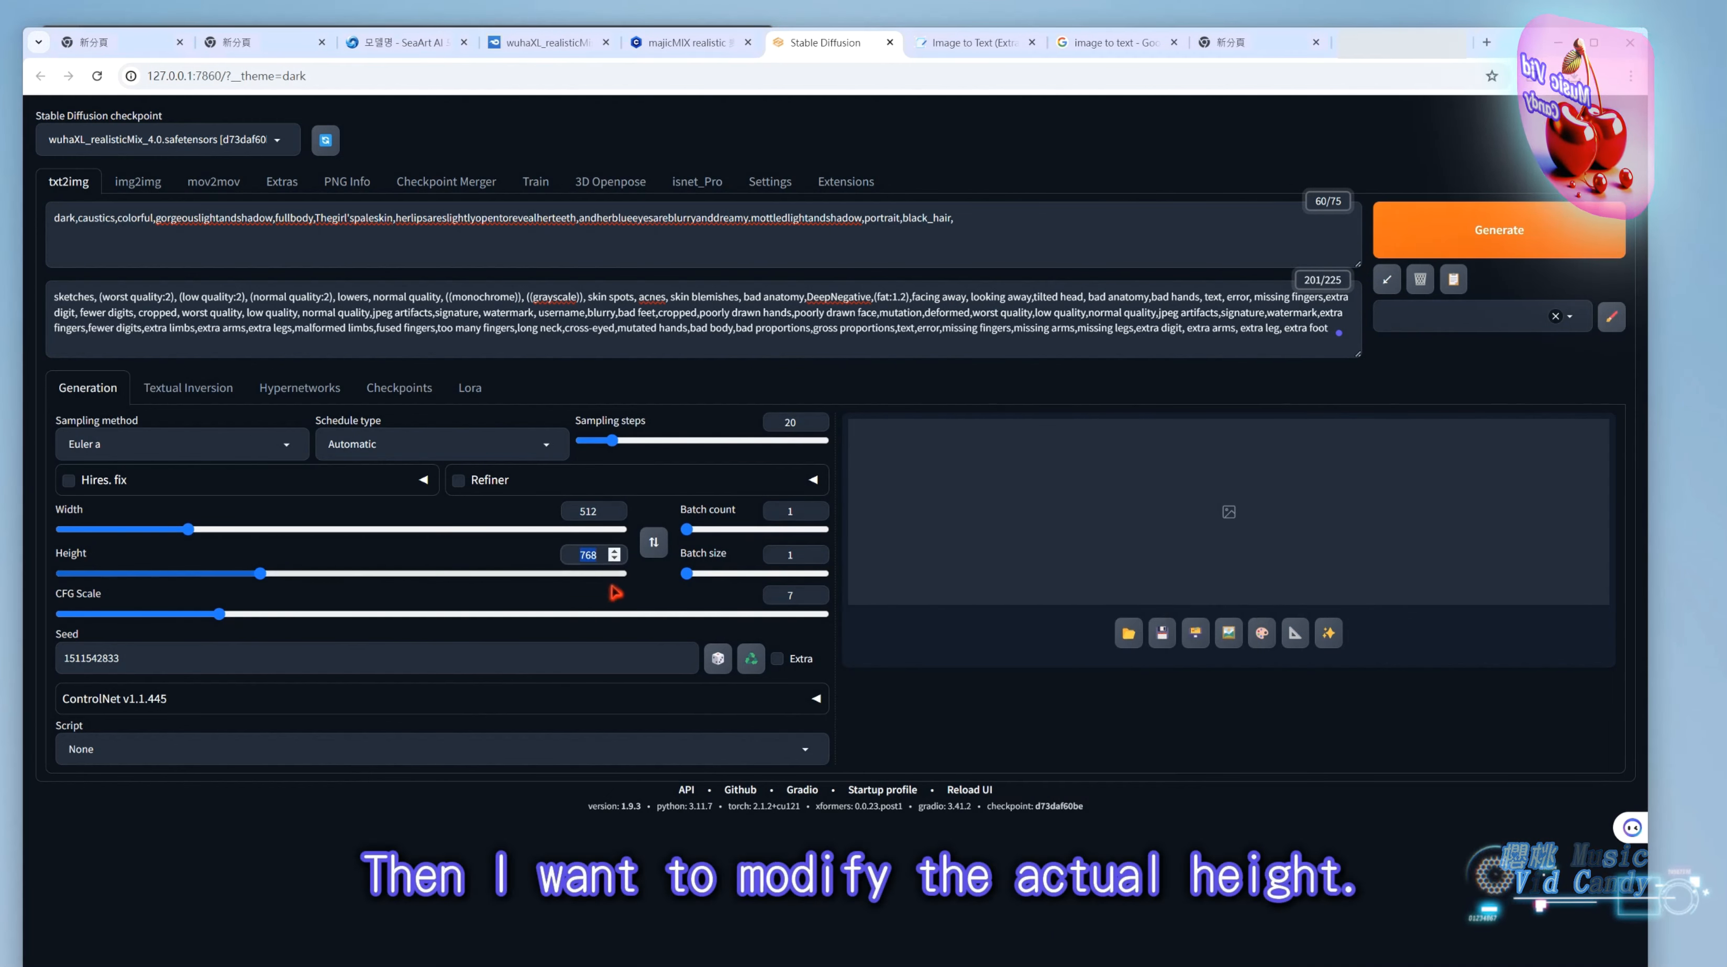
text(1120)
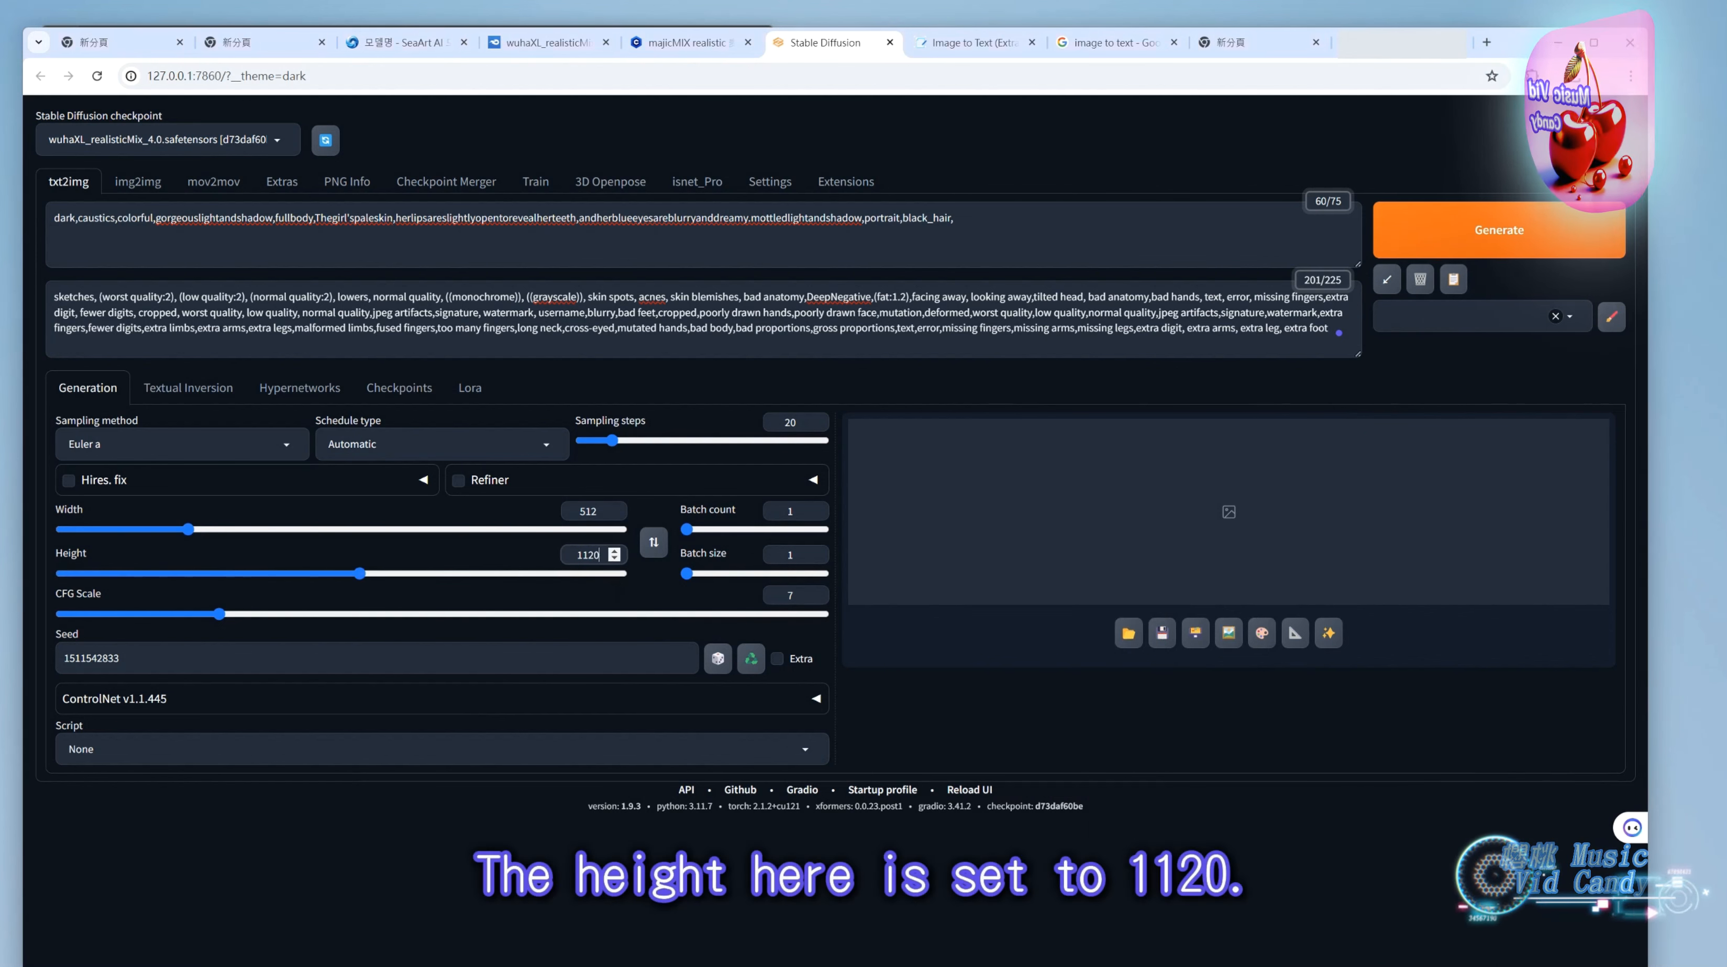
key(alt+Tab)
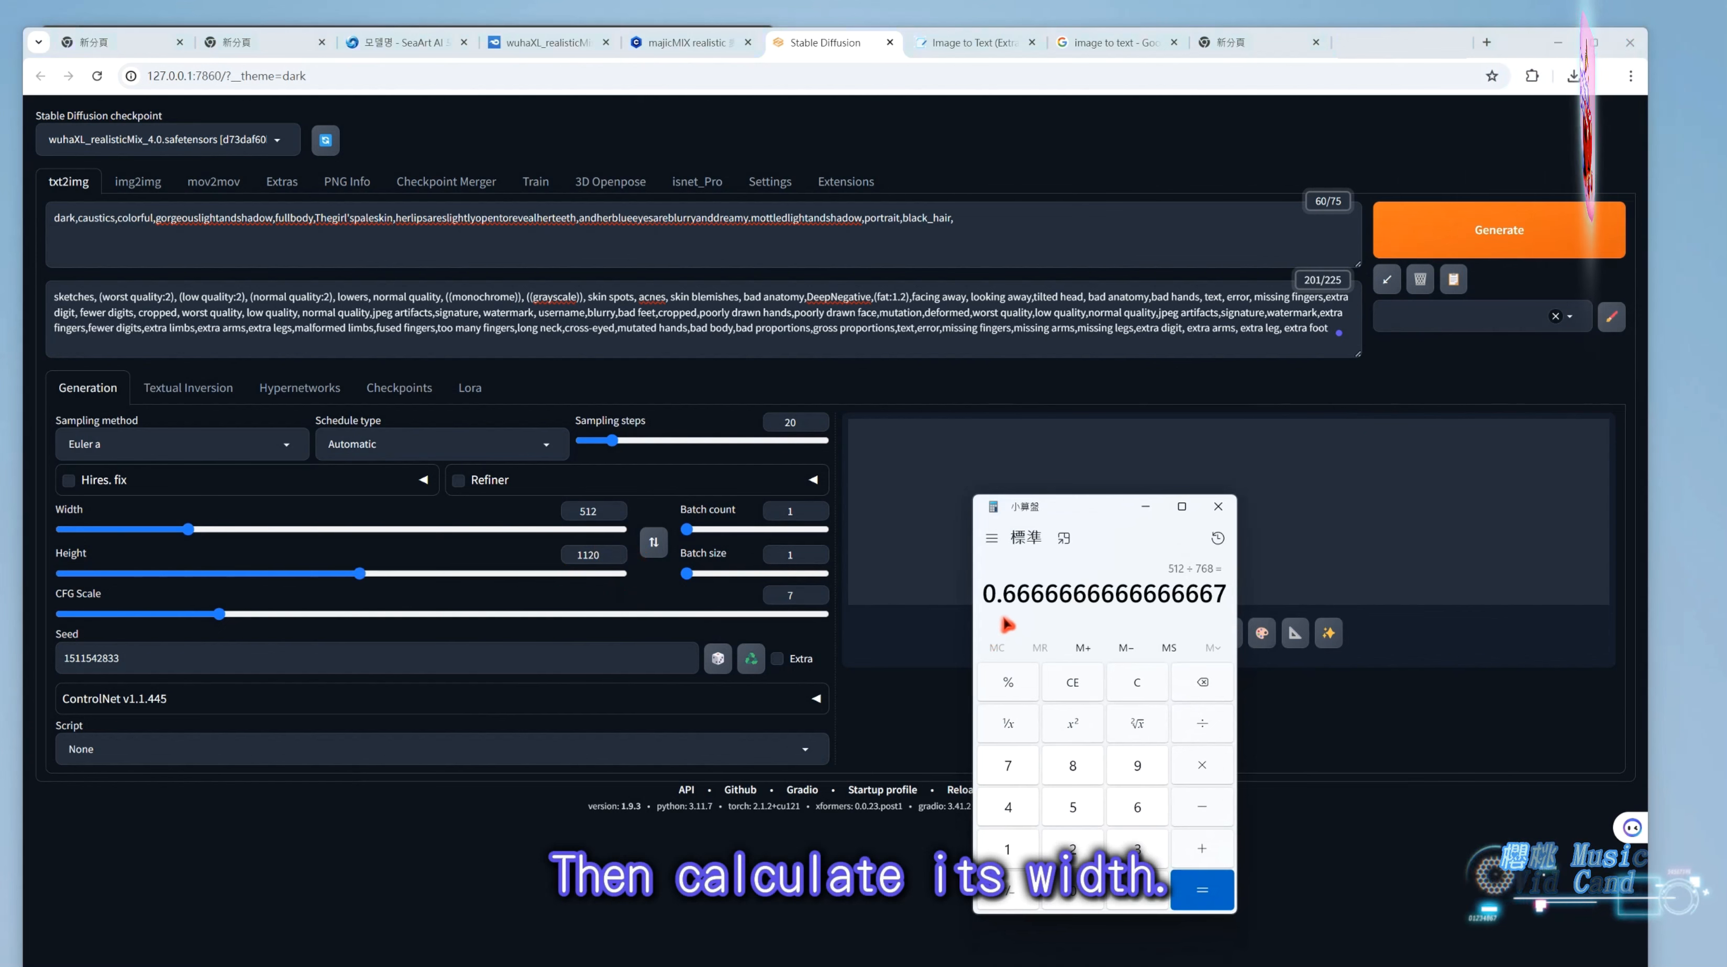
click(1212, 779)
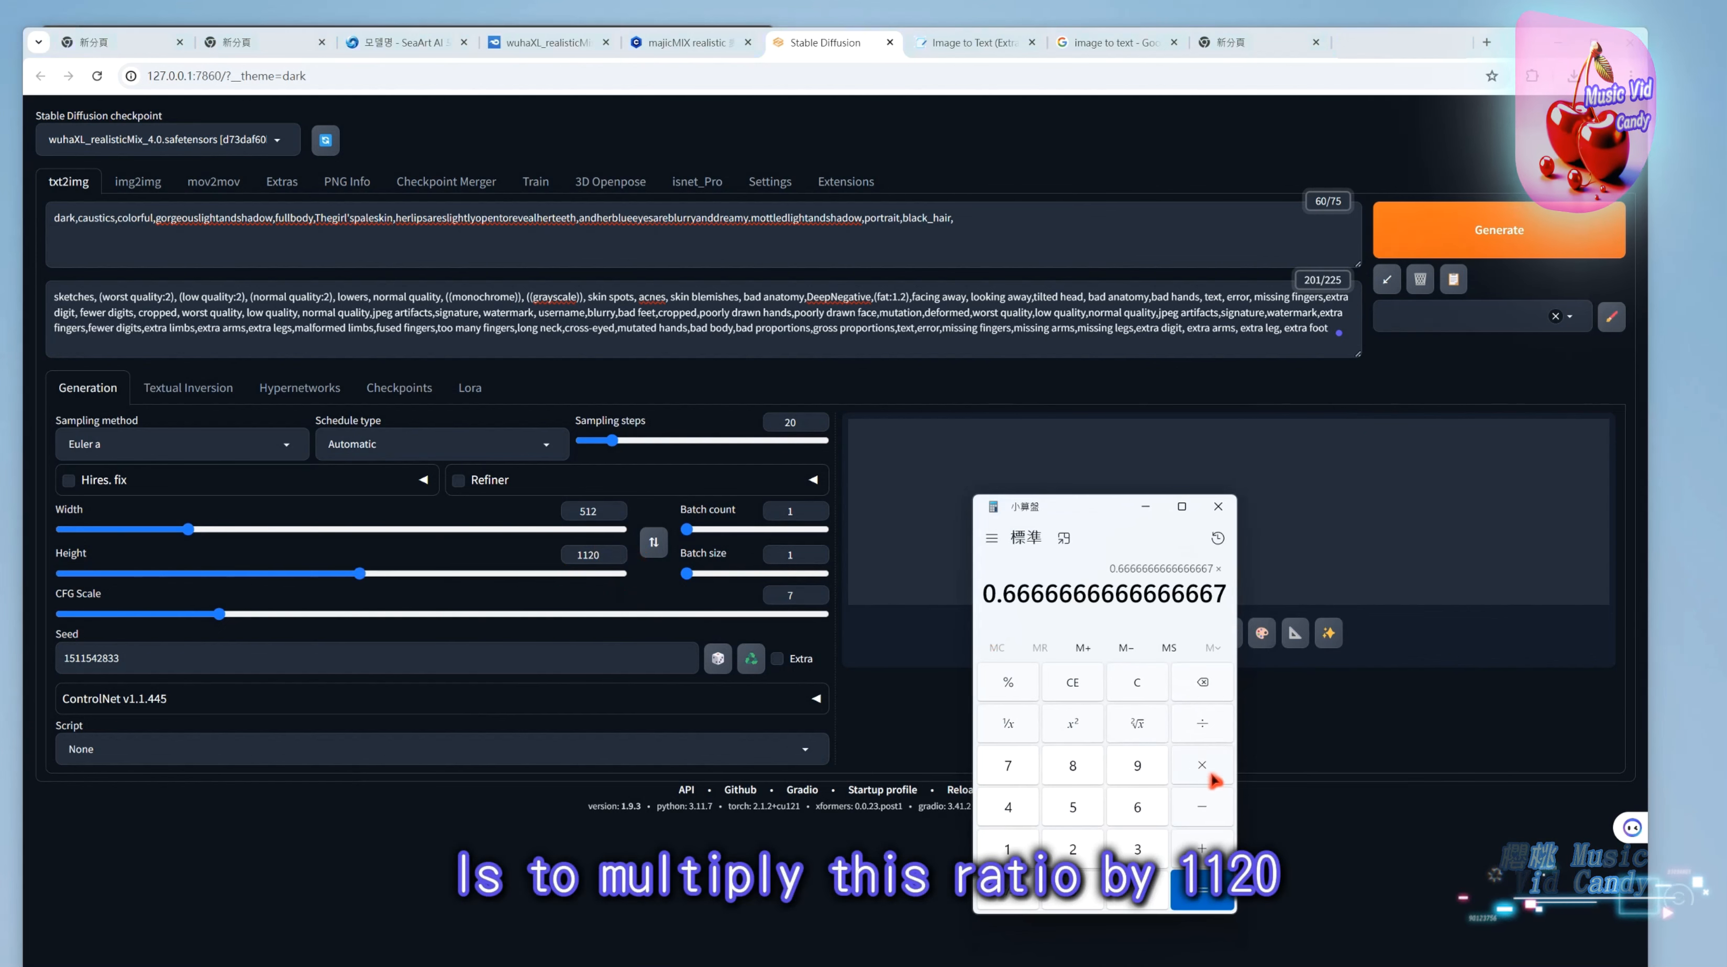
text(1120)
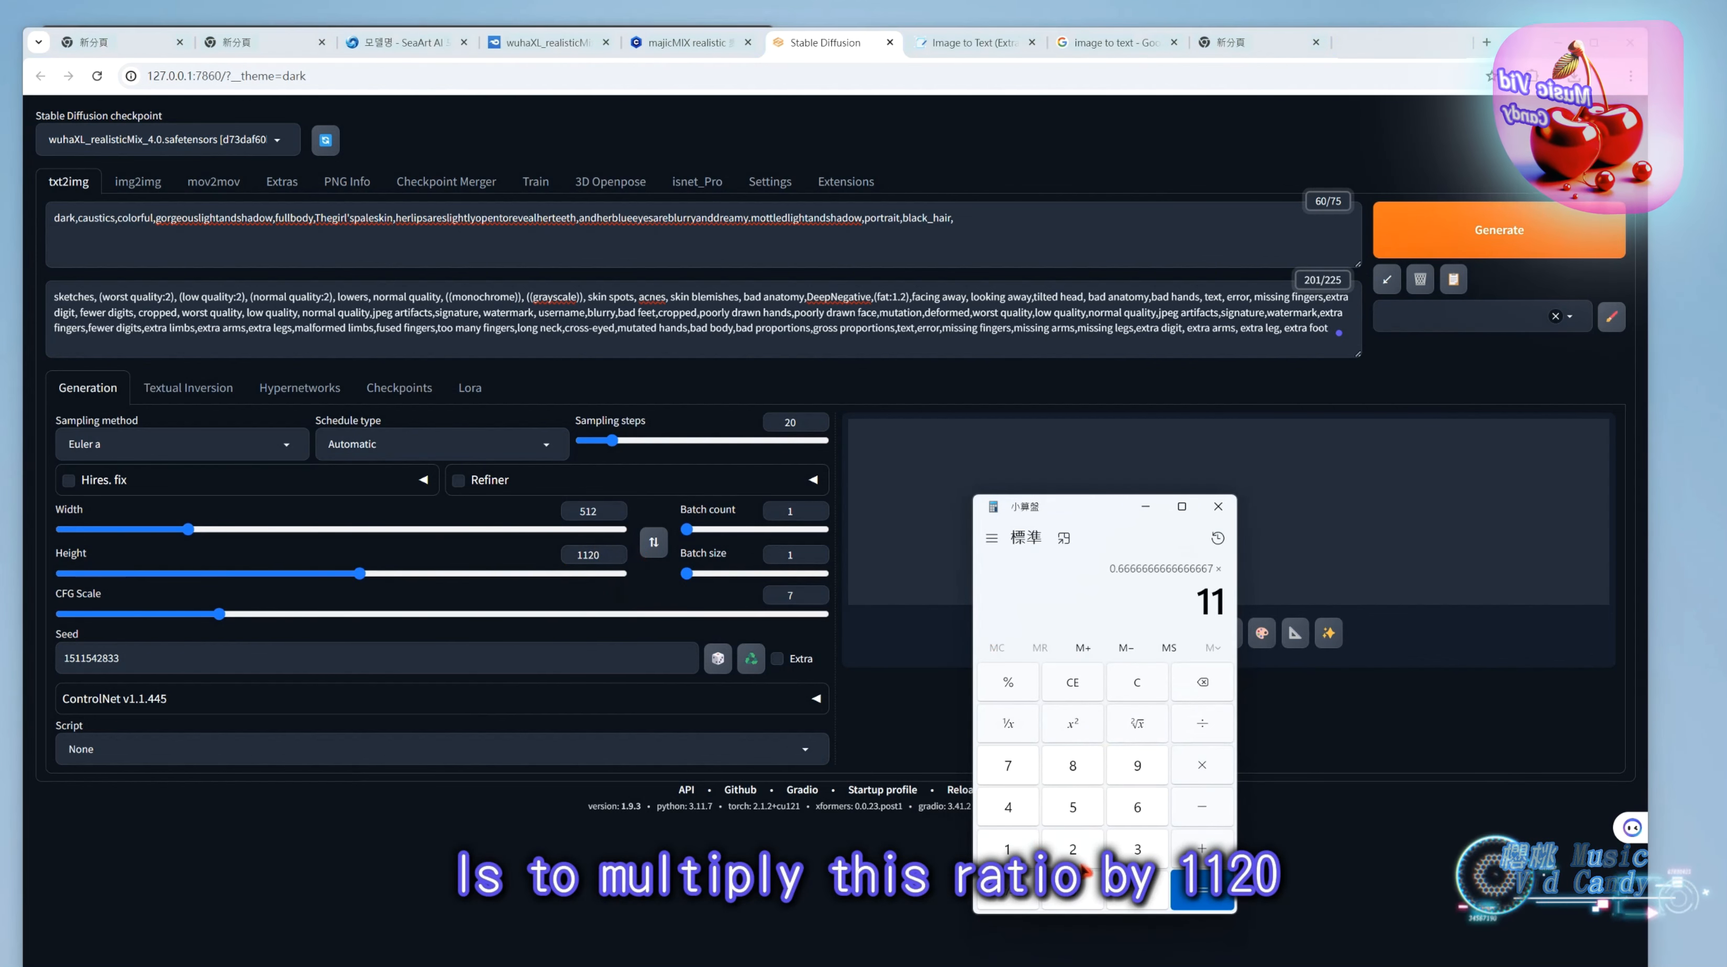
key(Return)
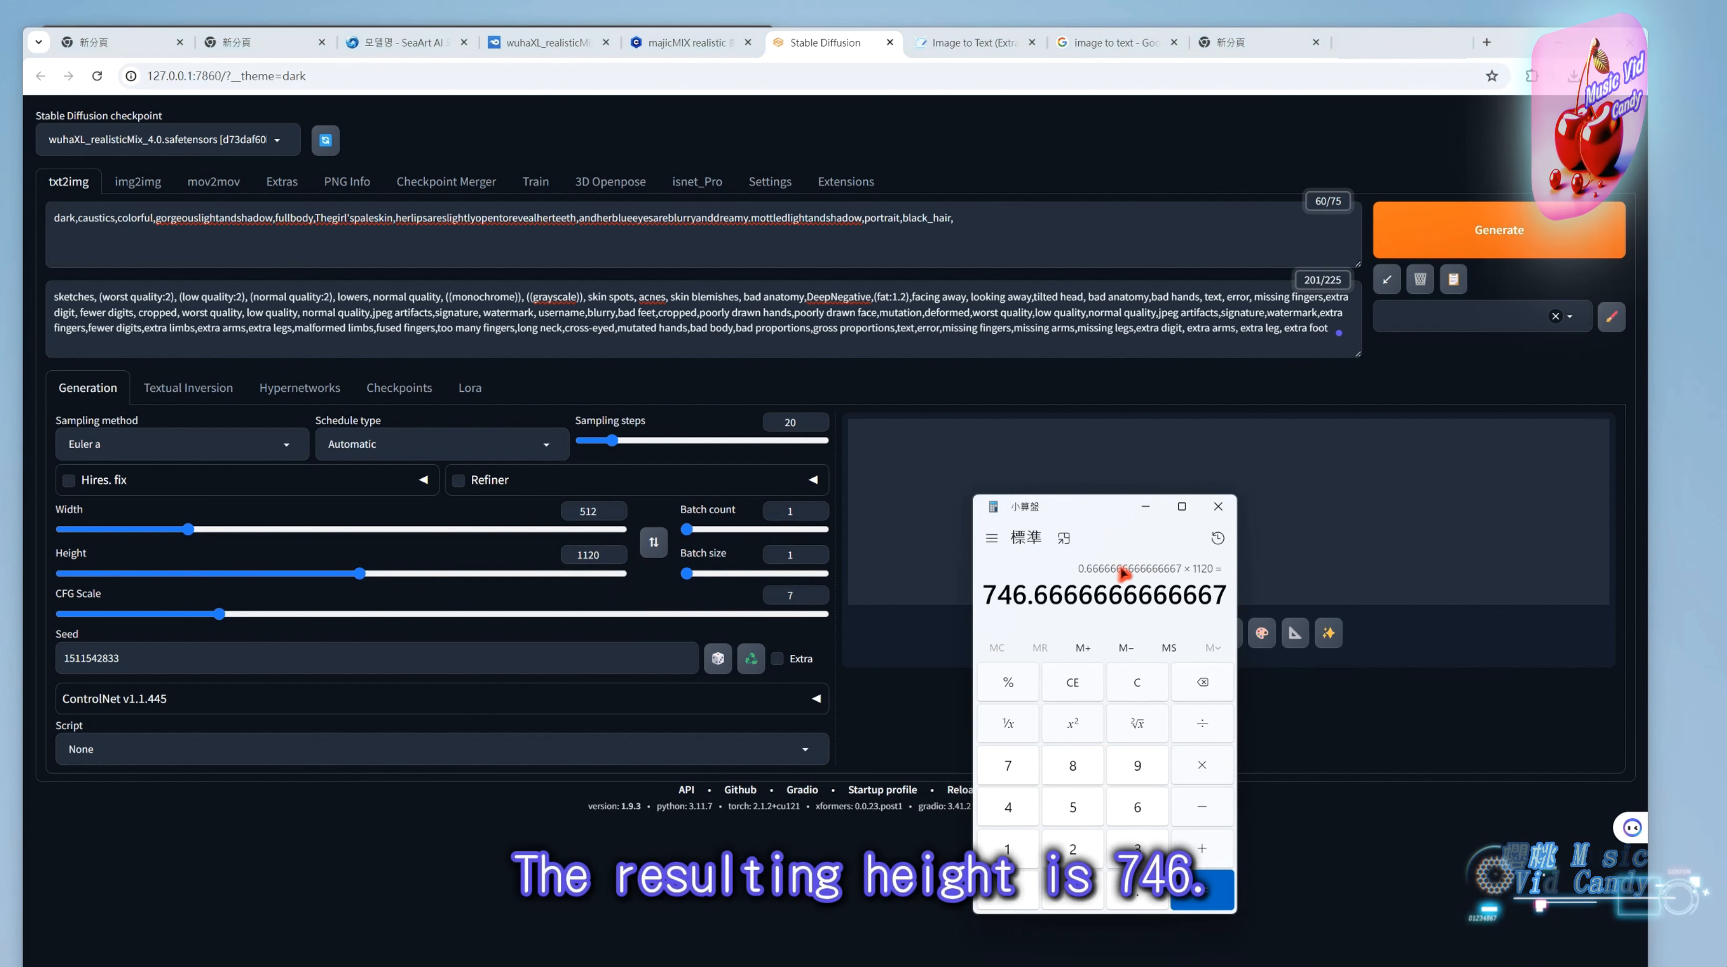
click(1145, 507)
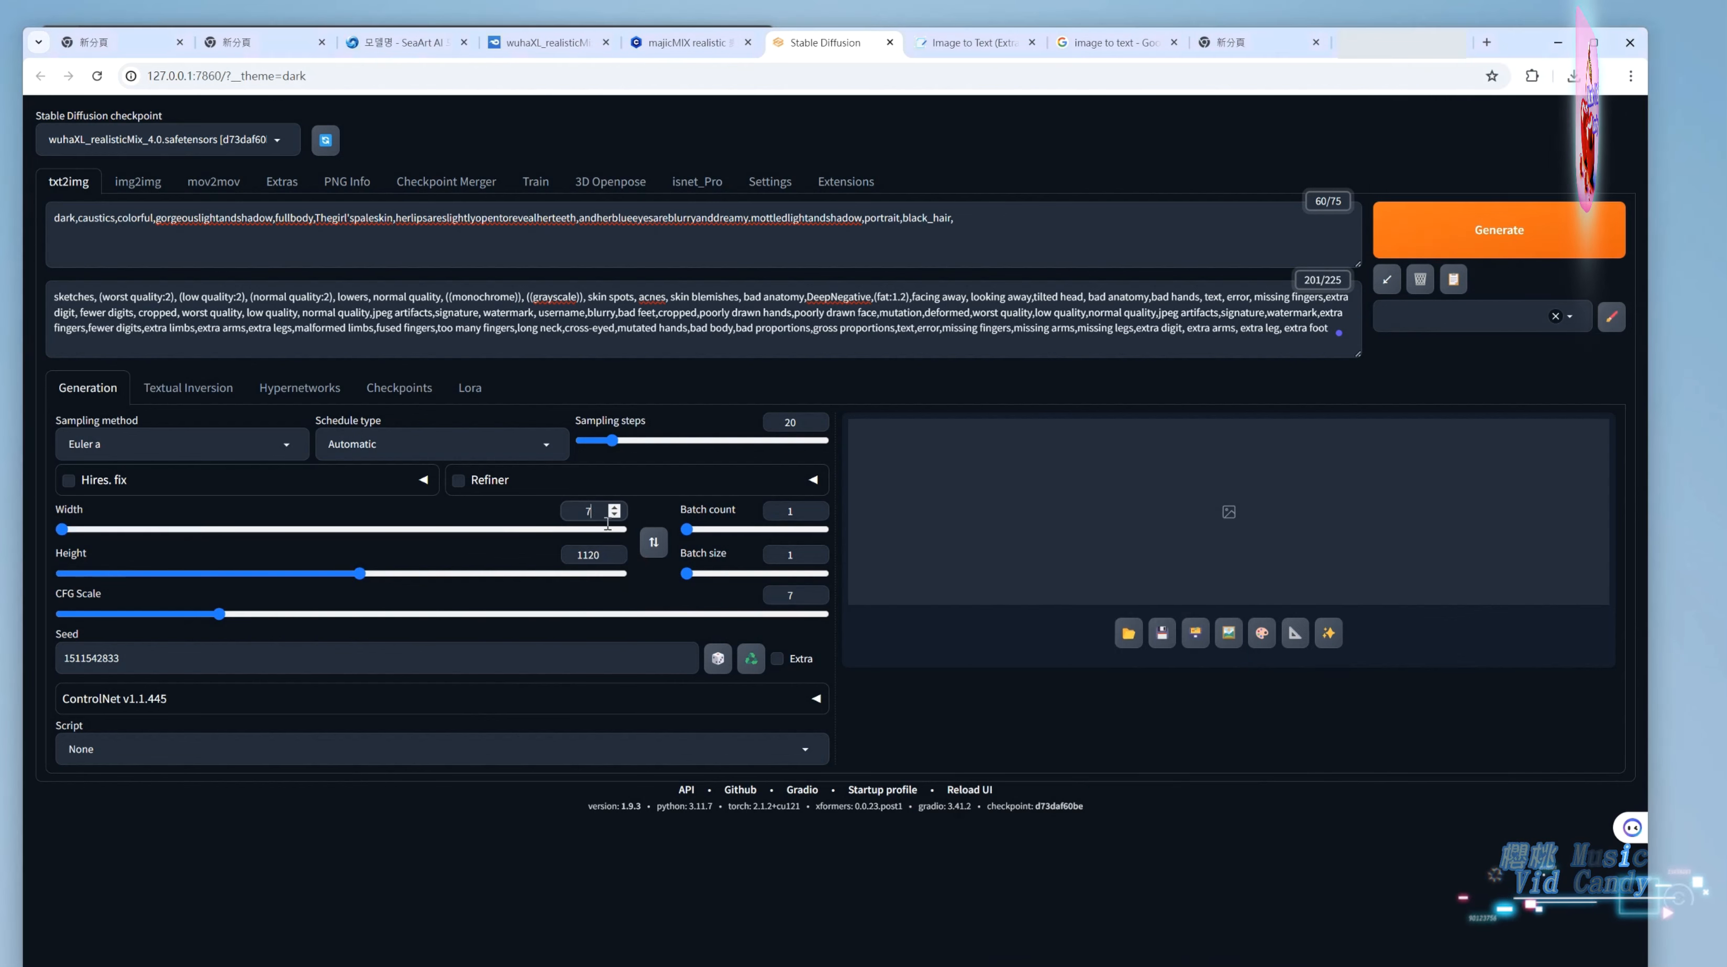
Set the image width to 746 and generate the image.
double_click(588, 511)
text(746)
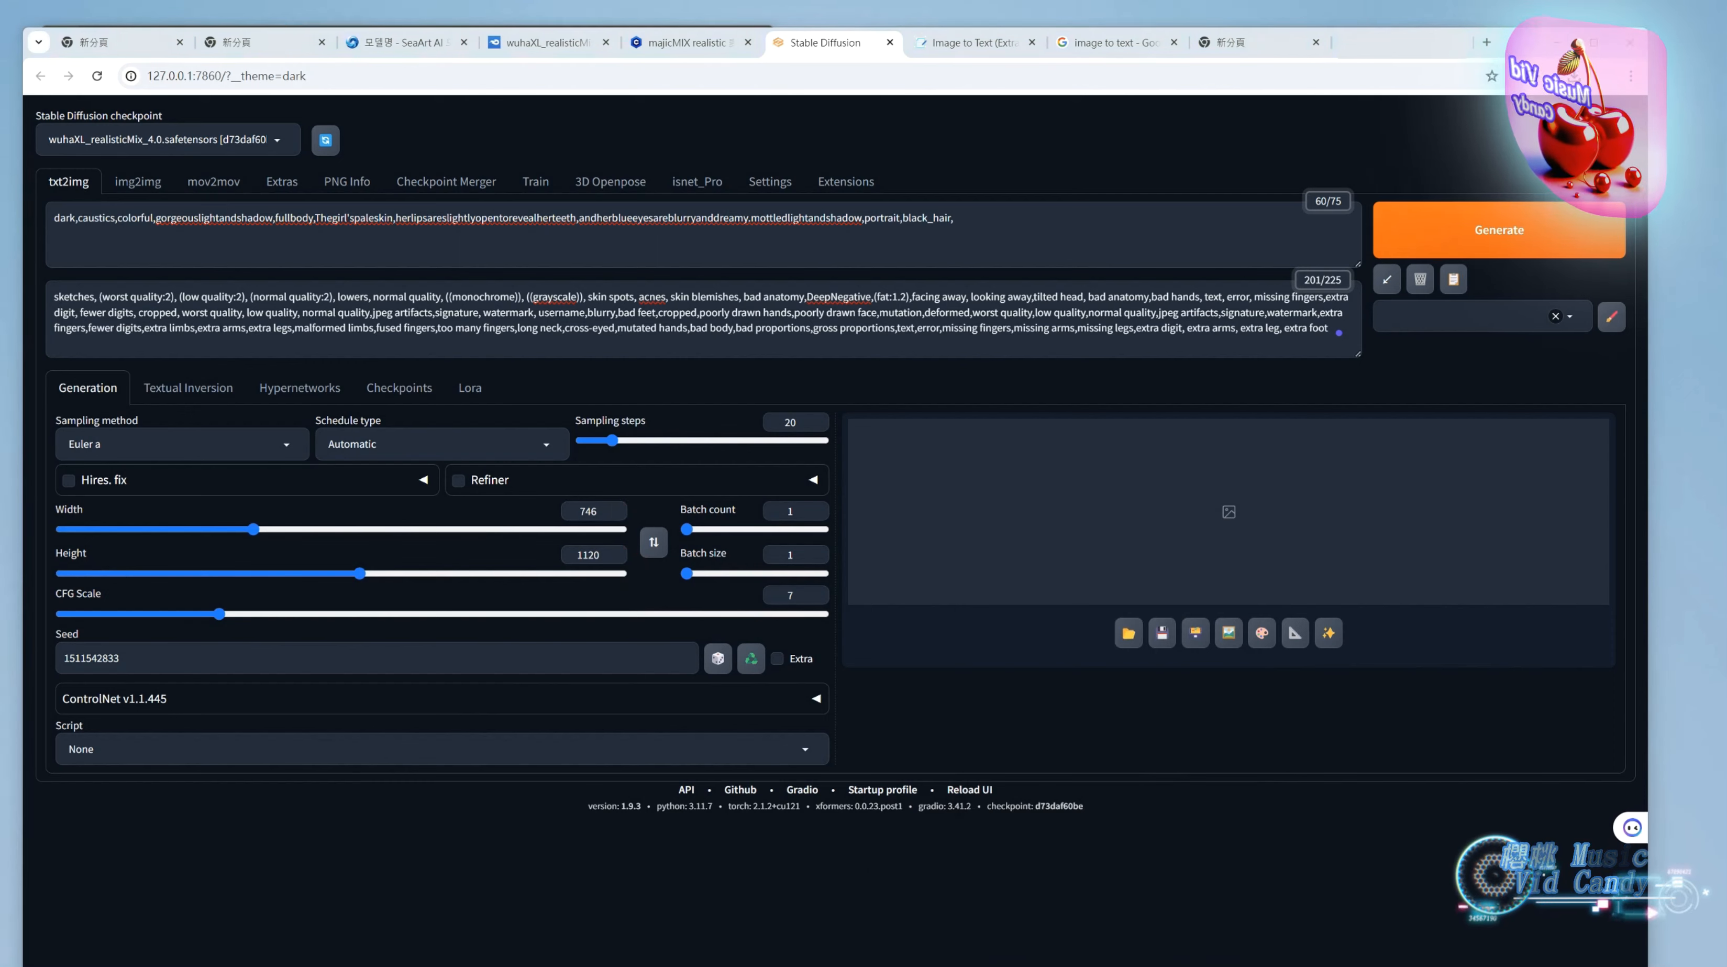
click(1475, 234)
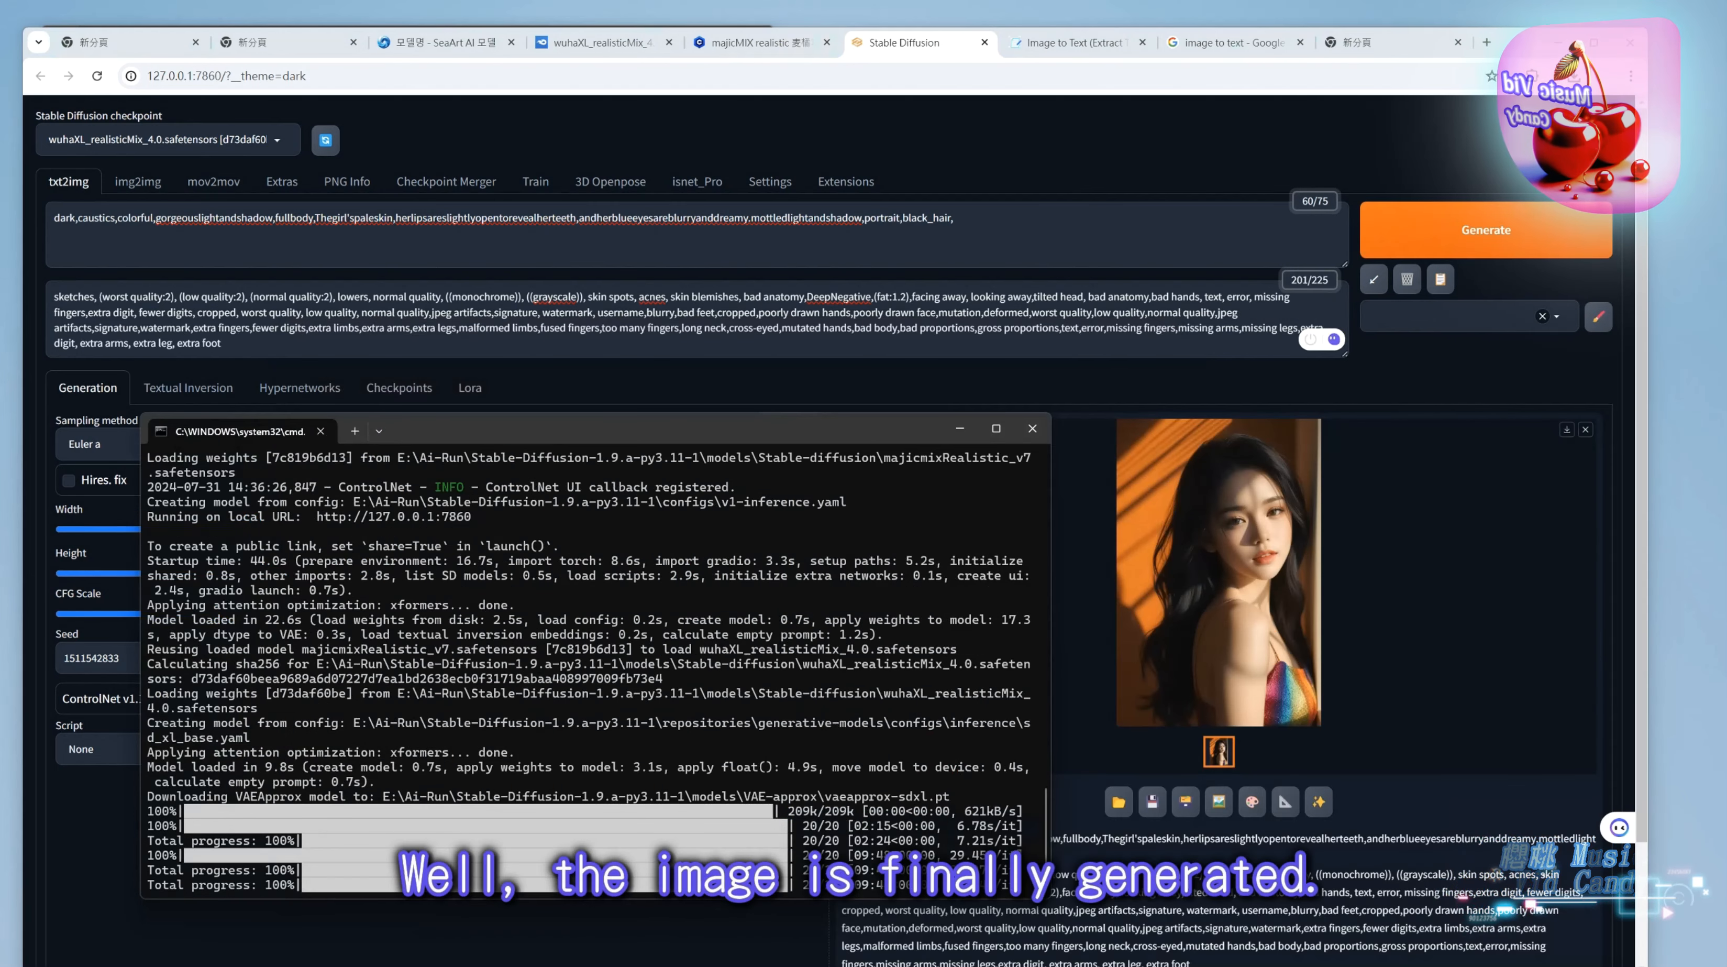
Hide the command console and download the generated portrait.
click(960, 428)
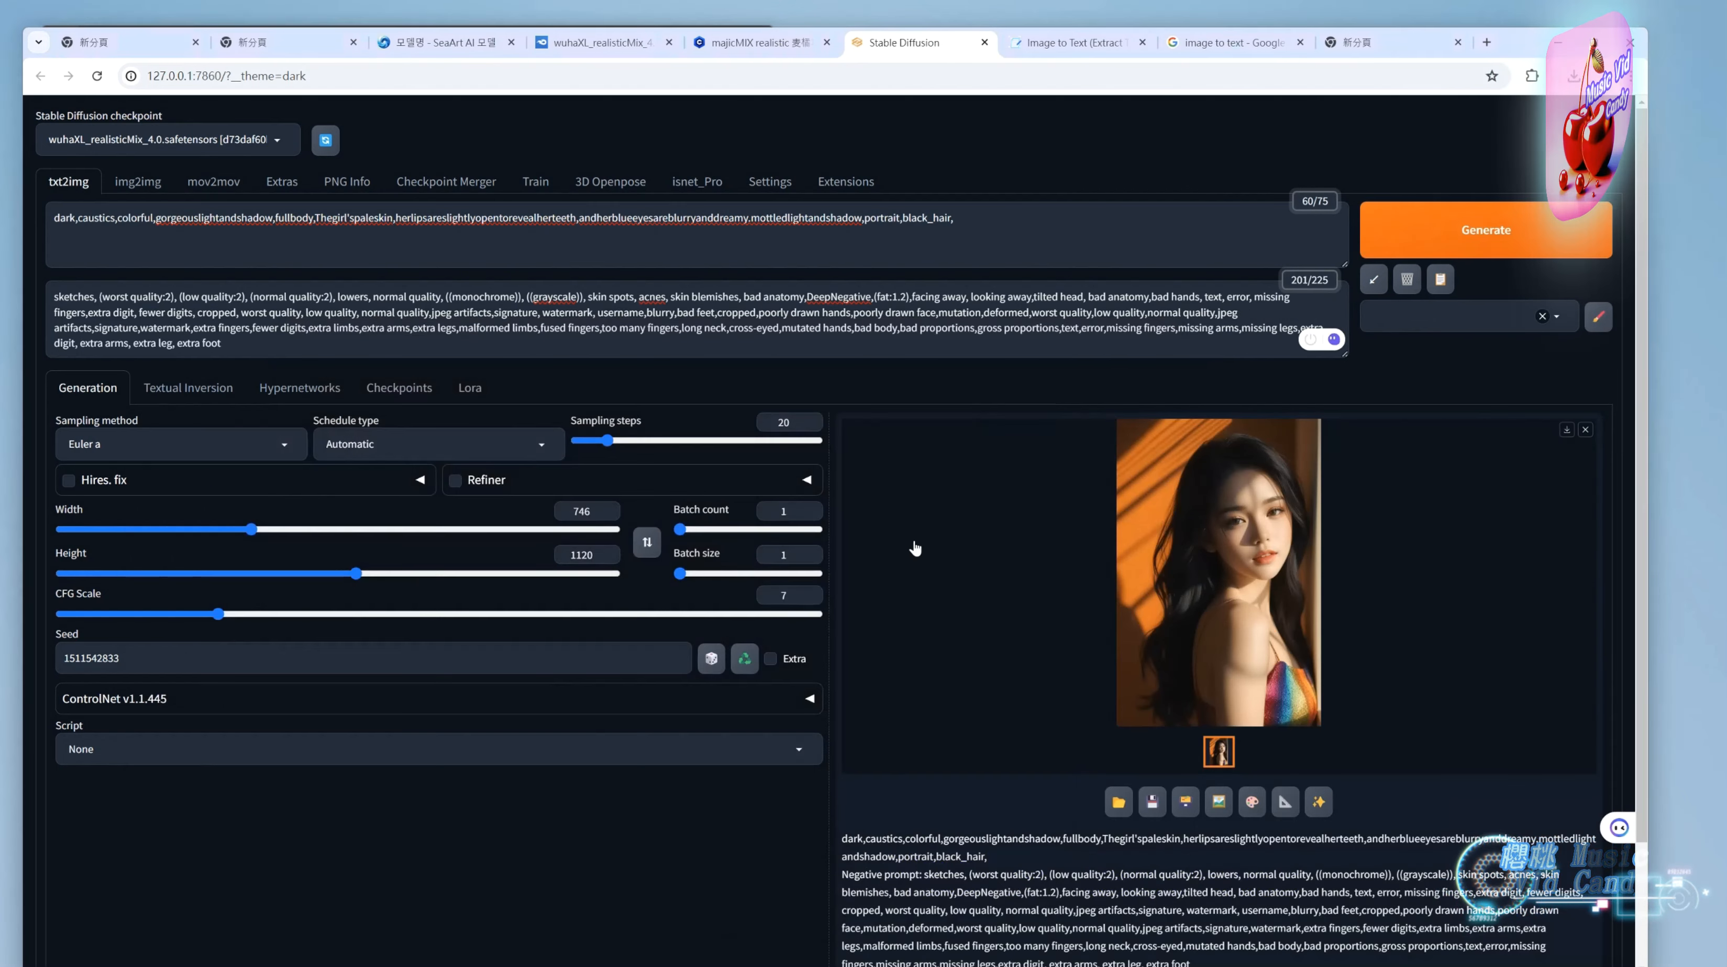
click(1202, 627)
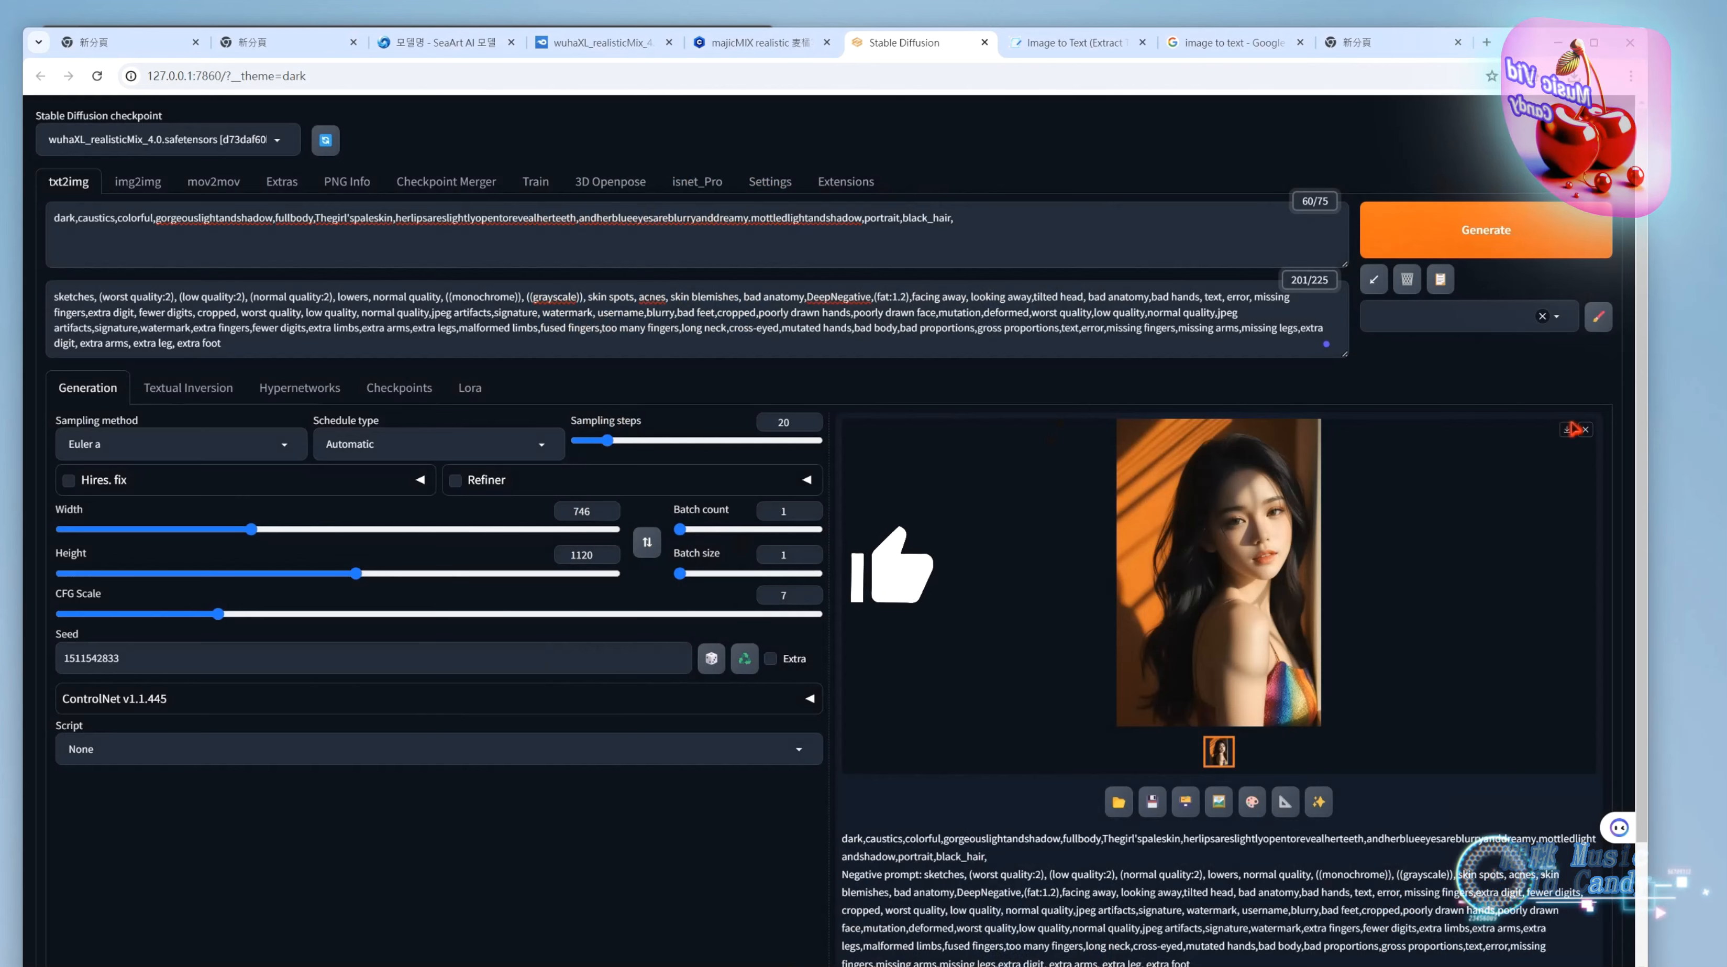
click(1567, 440)
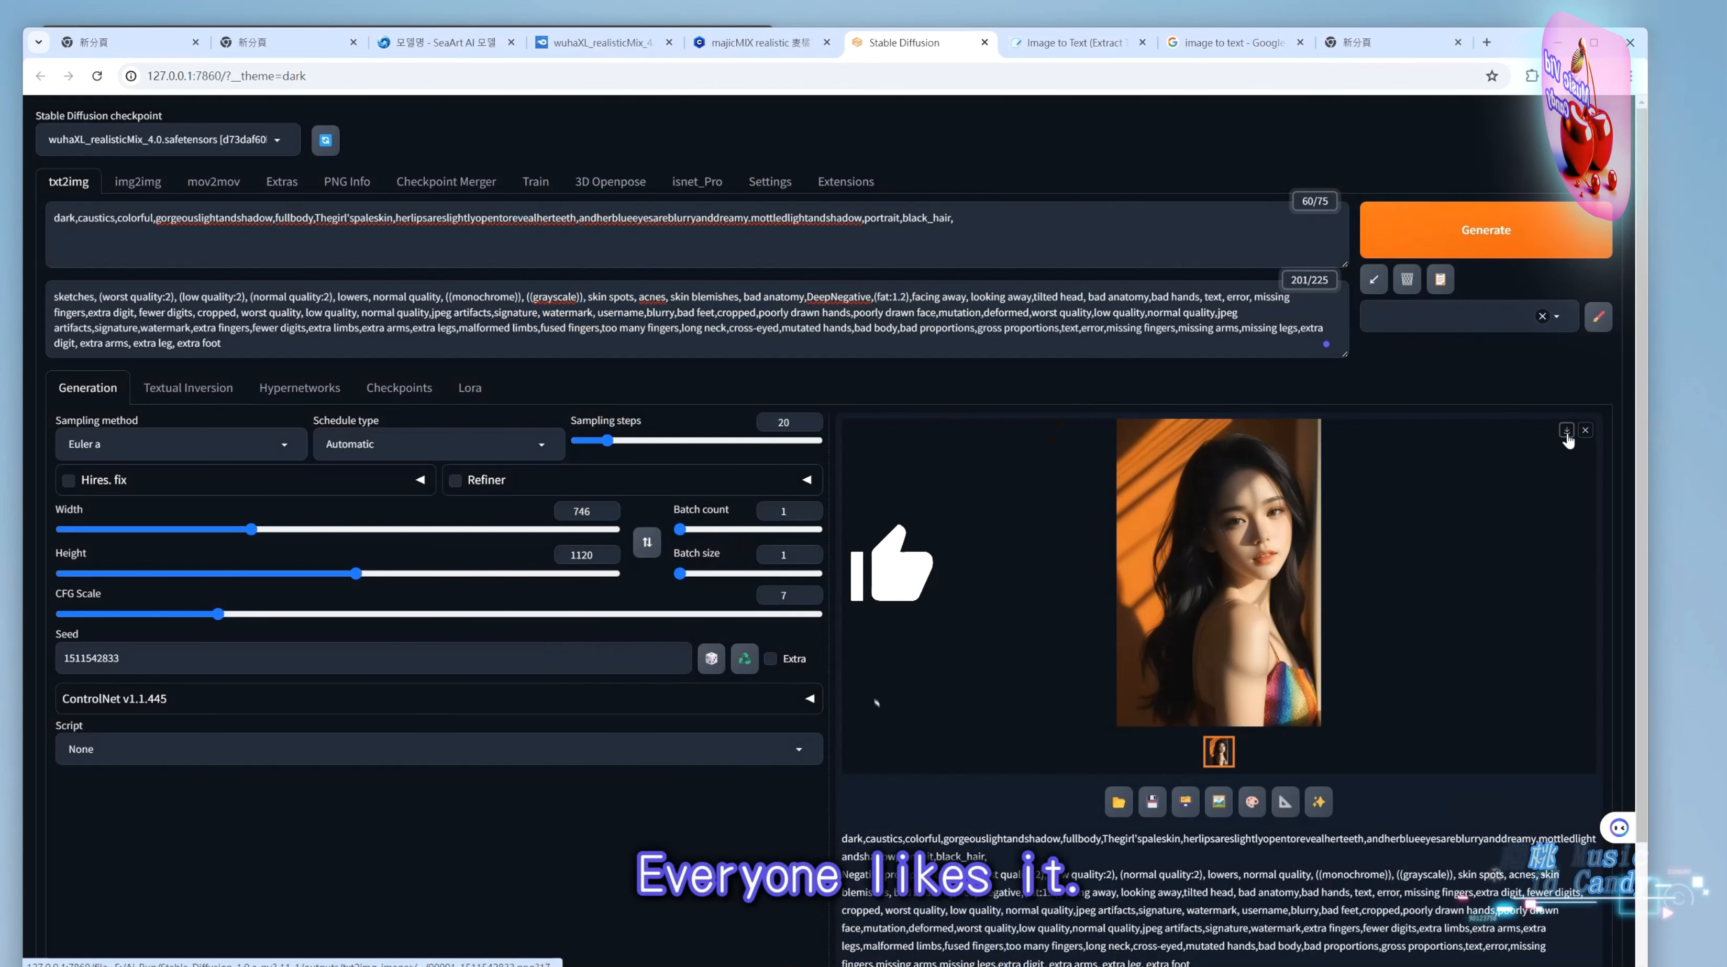
click(1567, 430)
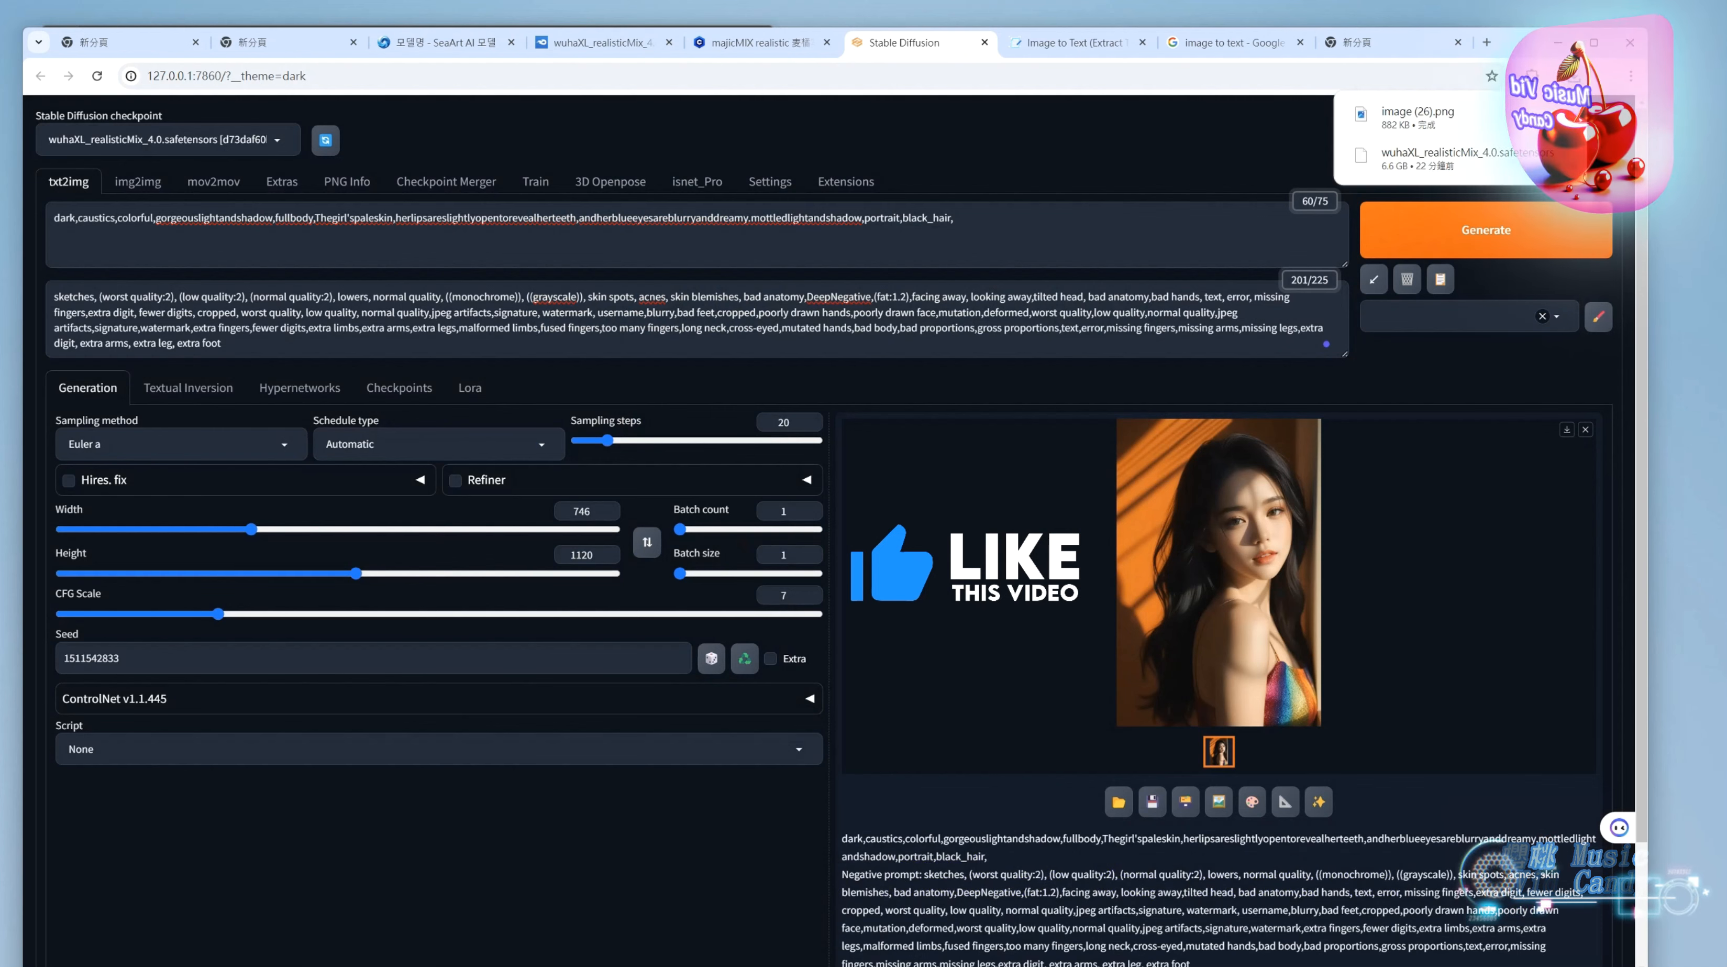
View the reference picture b002.png, and replace the negative prompt with the copied one beginning "sketches,(worst quality:2),(low quality:2)".
drag(975, 966, 1079, 255)
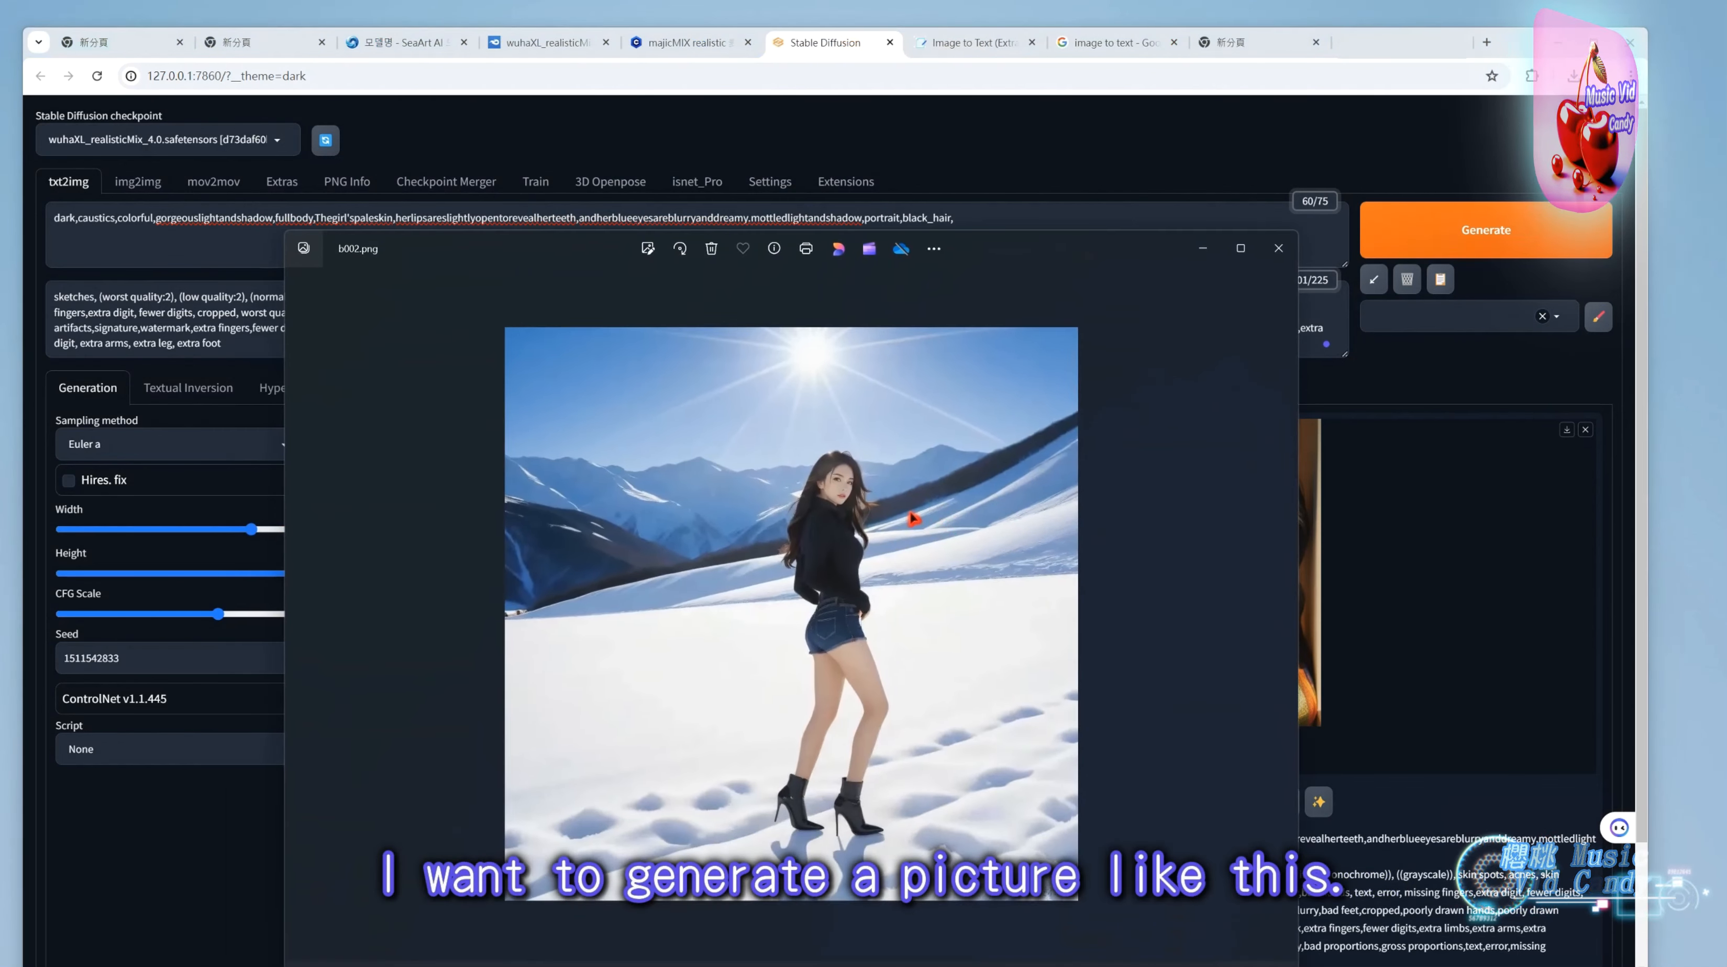
click(271, 359)
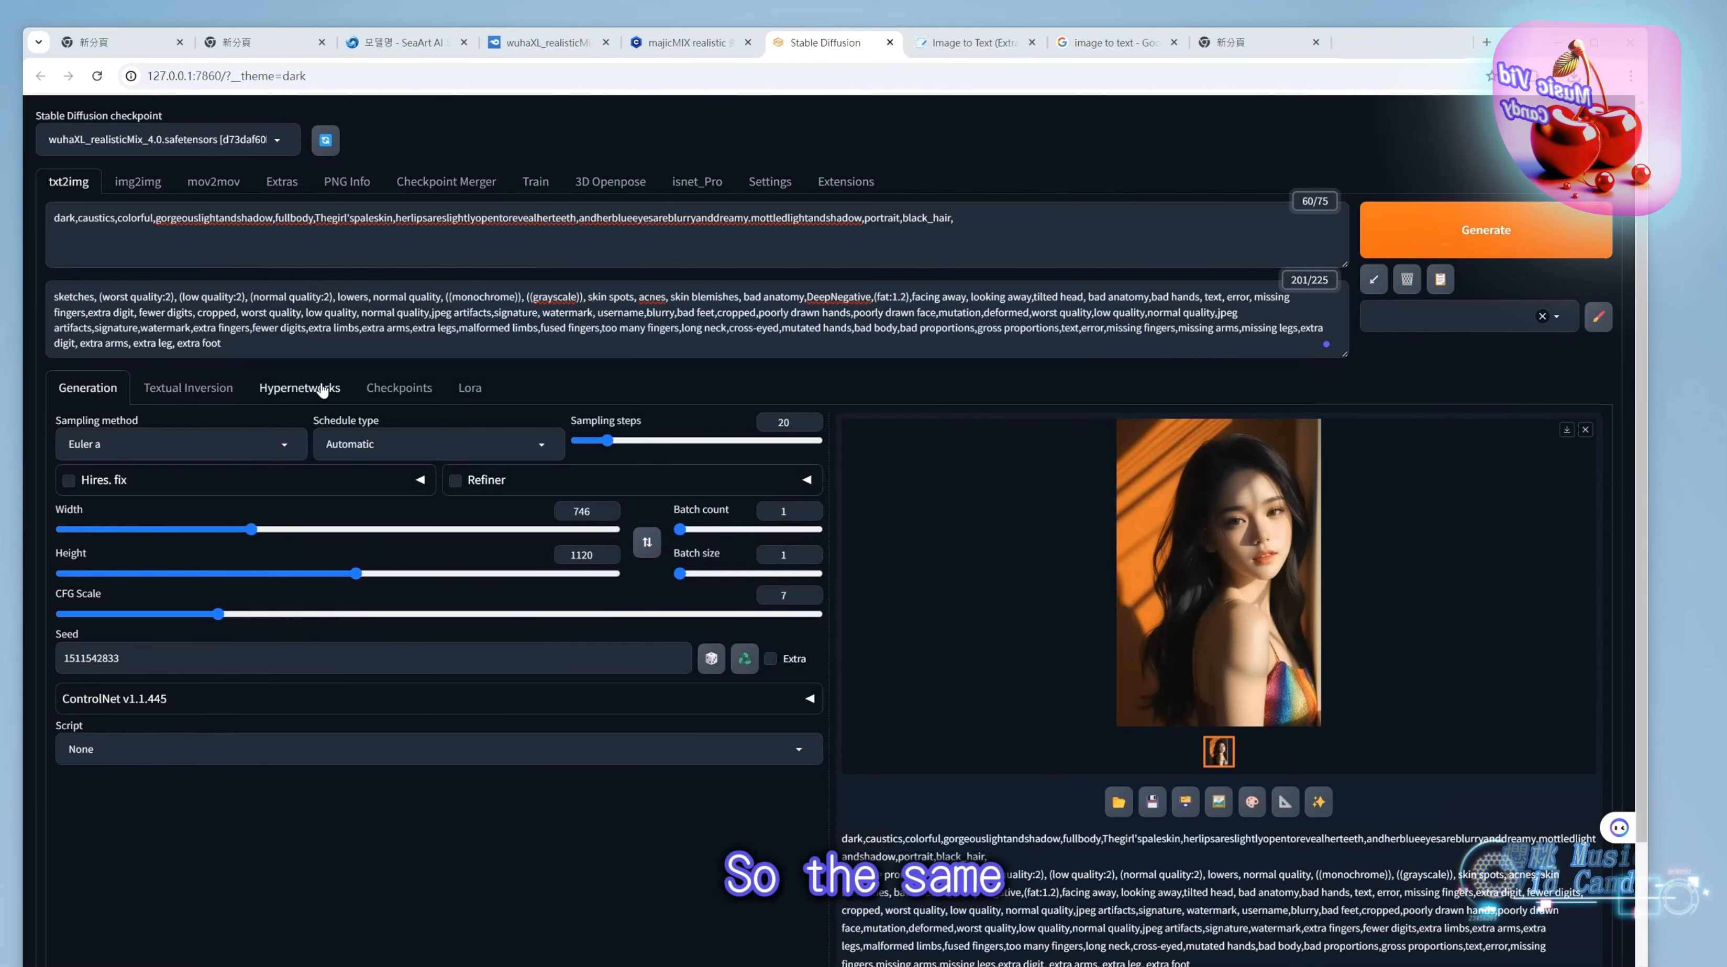
drag(271, 359, 39, 298)
key(ctrl+v)
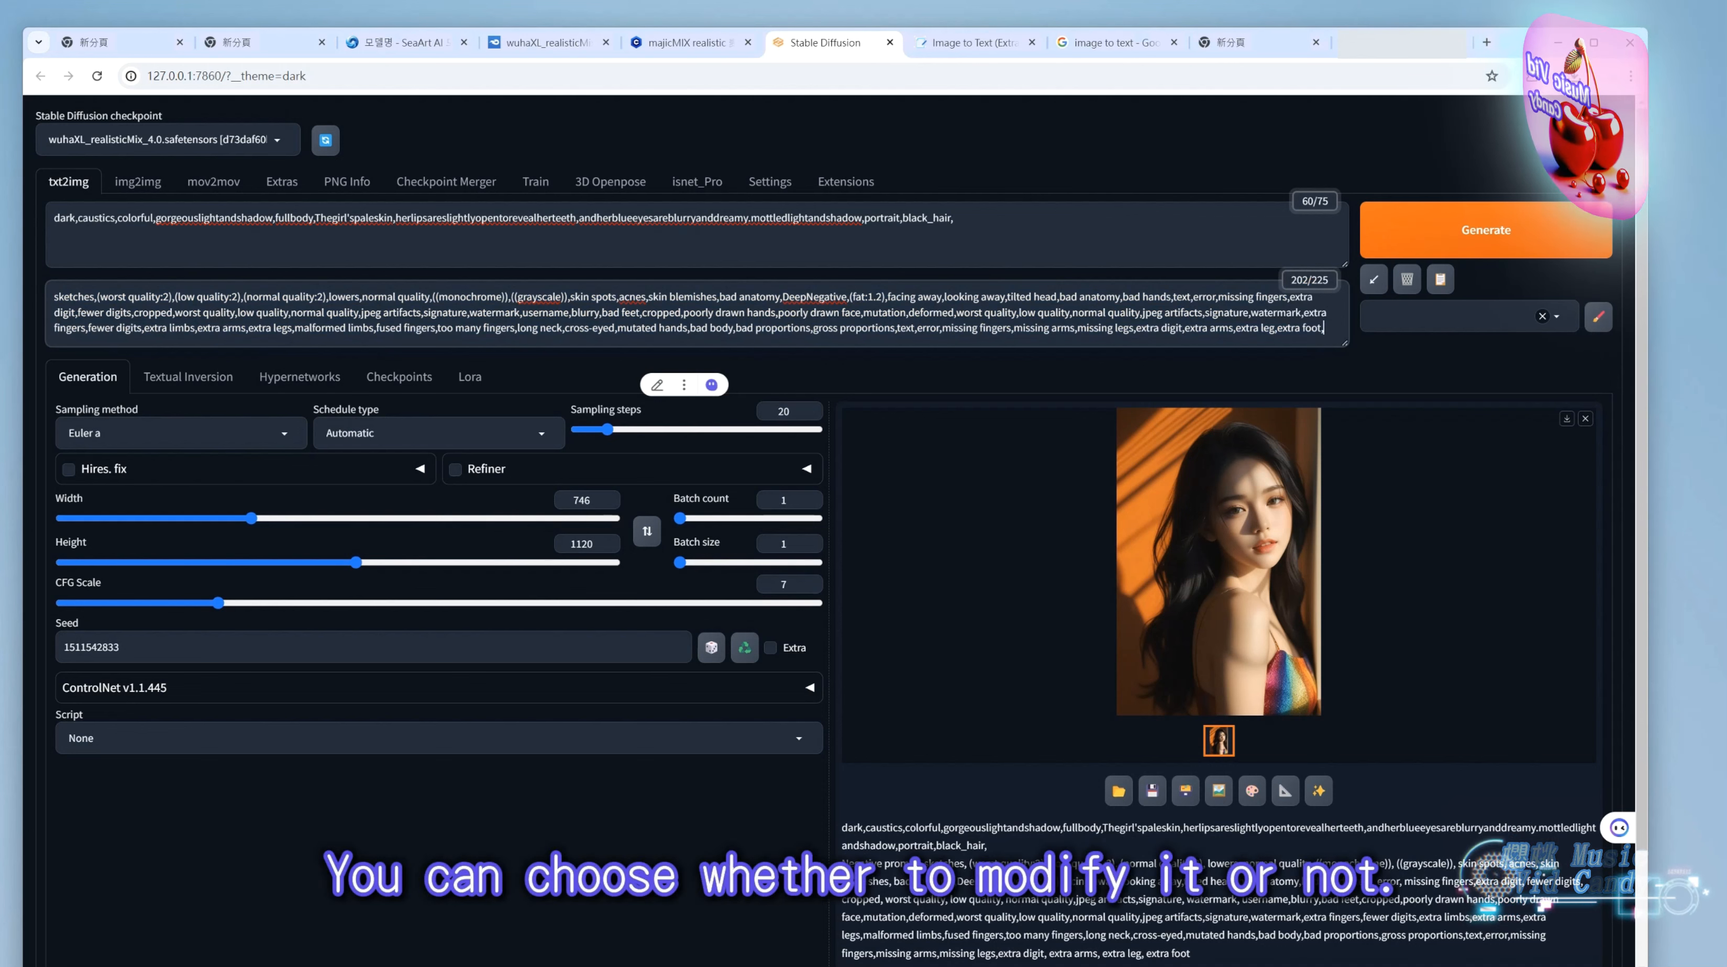
Replace the positive prompt with "Prompt: 1 girl,solo,full body,long hair,black hair,sexy short jeans,bare long legs,high heels,winter,snow,snowfield,snow".
drag(975, 220, 49, 218)
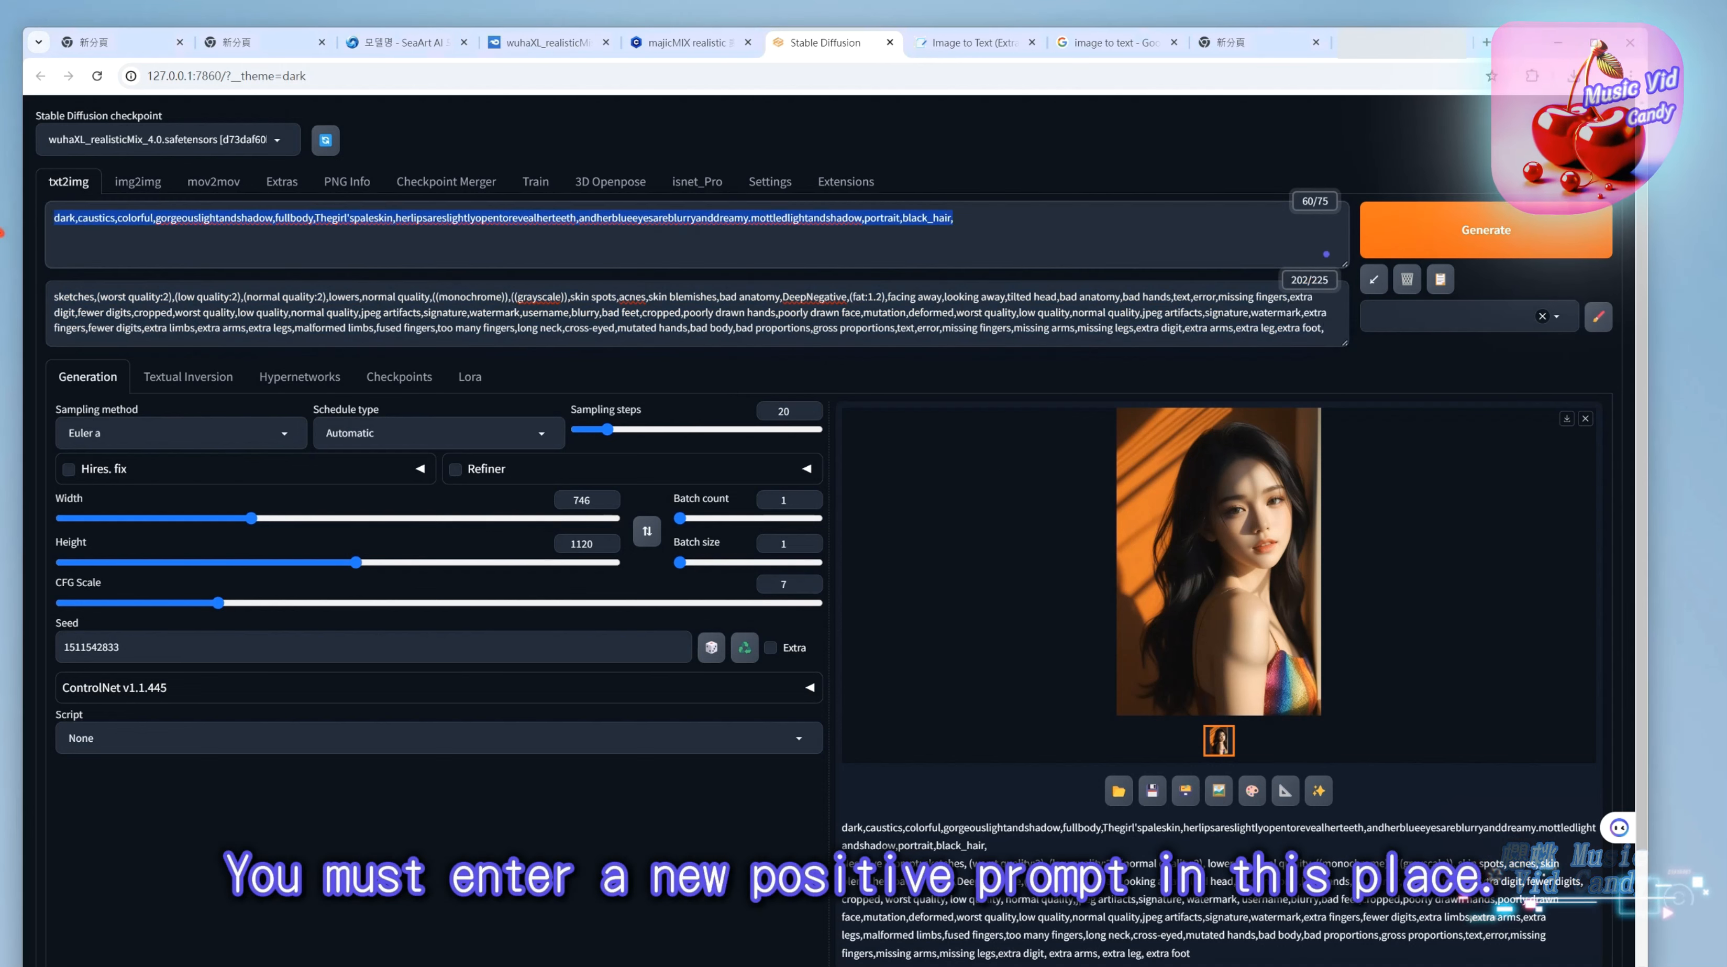
text(Prompt: 1 girl,solo,full body,long hair,black hair,sexy short jeans,bare long legs,high heels,winter,snow,snowfield,snow)
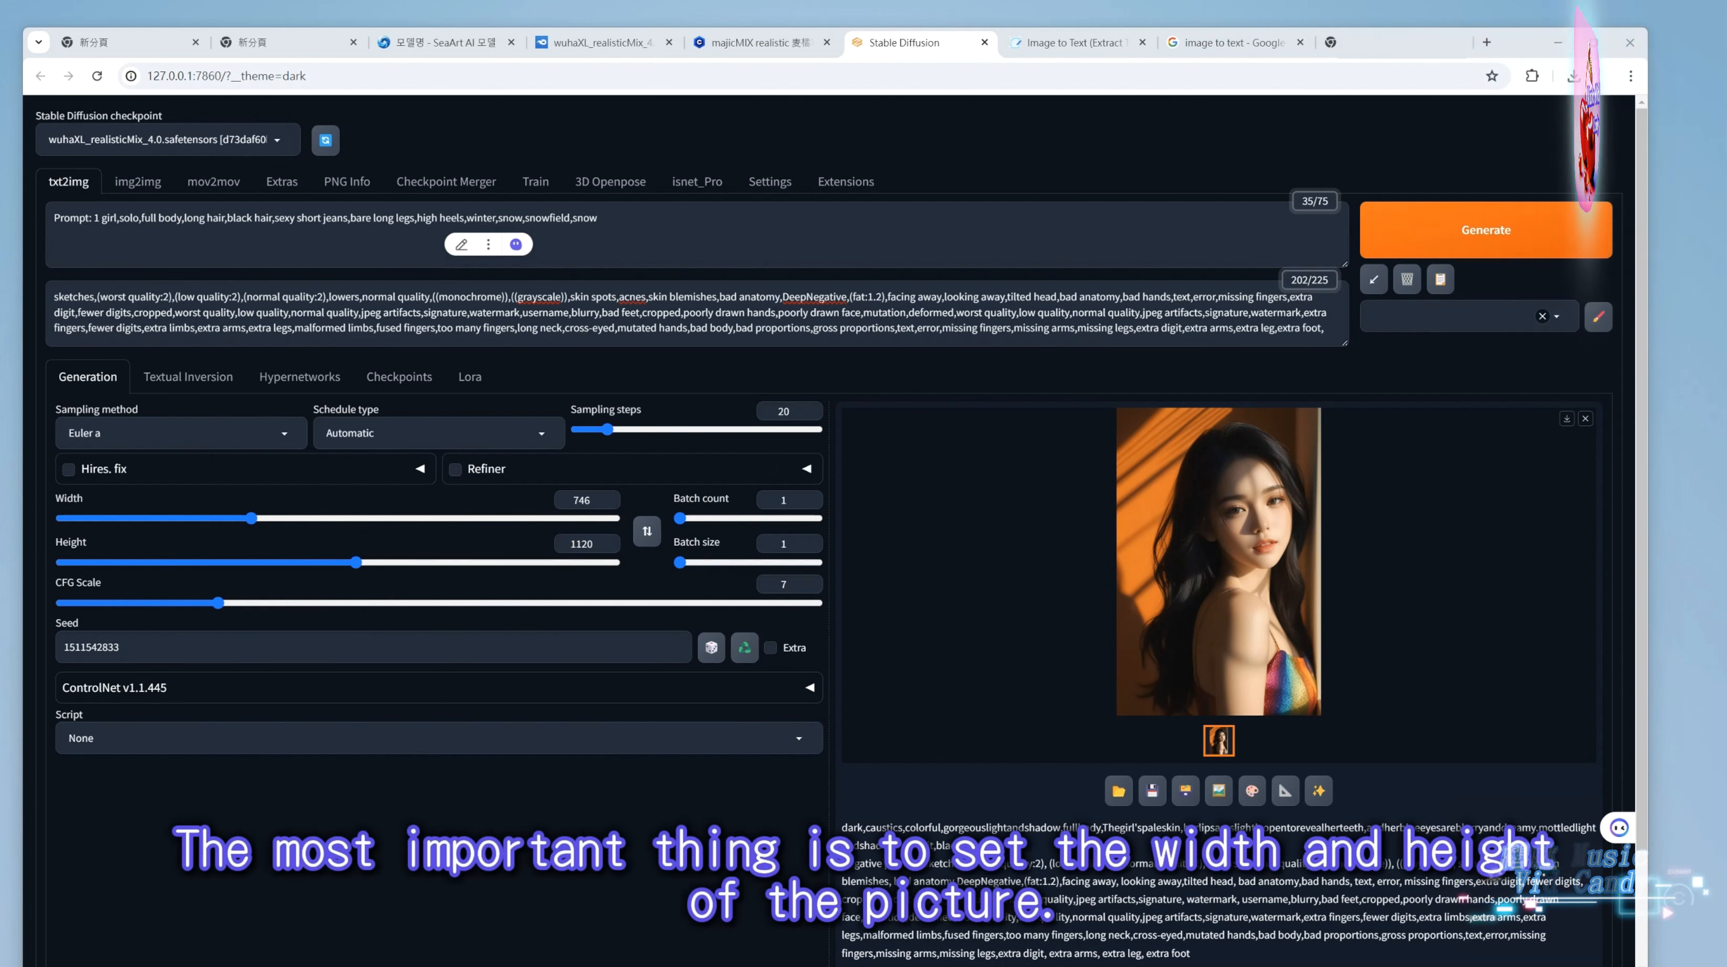
Bring up the reference picture b002.png together with the calculator to examine the aspect ratio for the new image.
key(alt+Tab)
drag(1253, 230, 1220, 226)
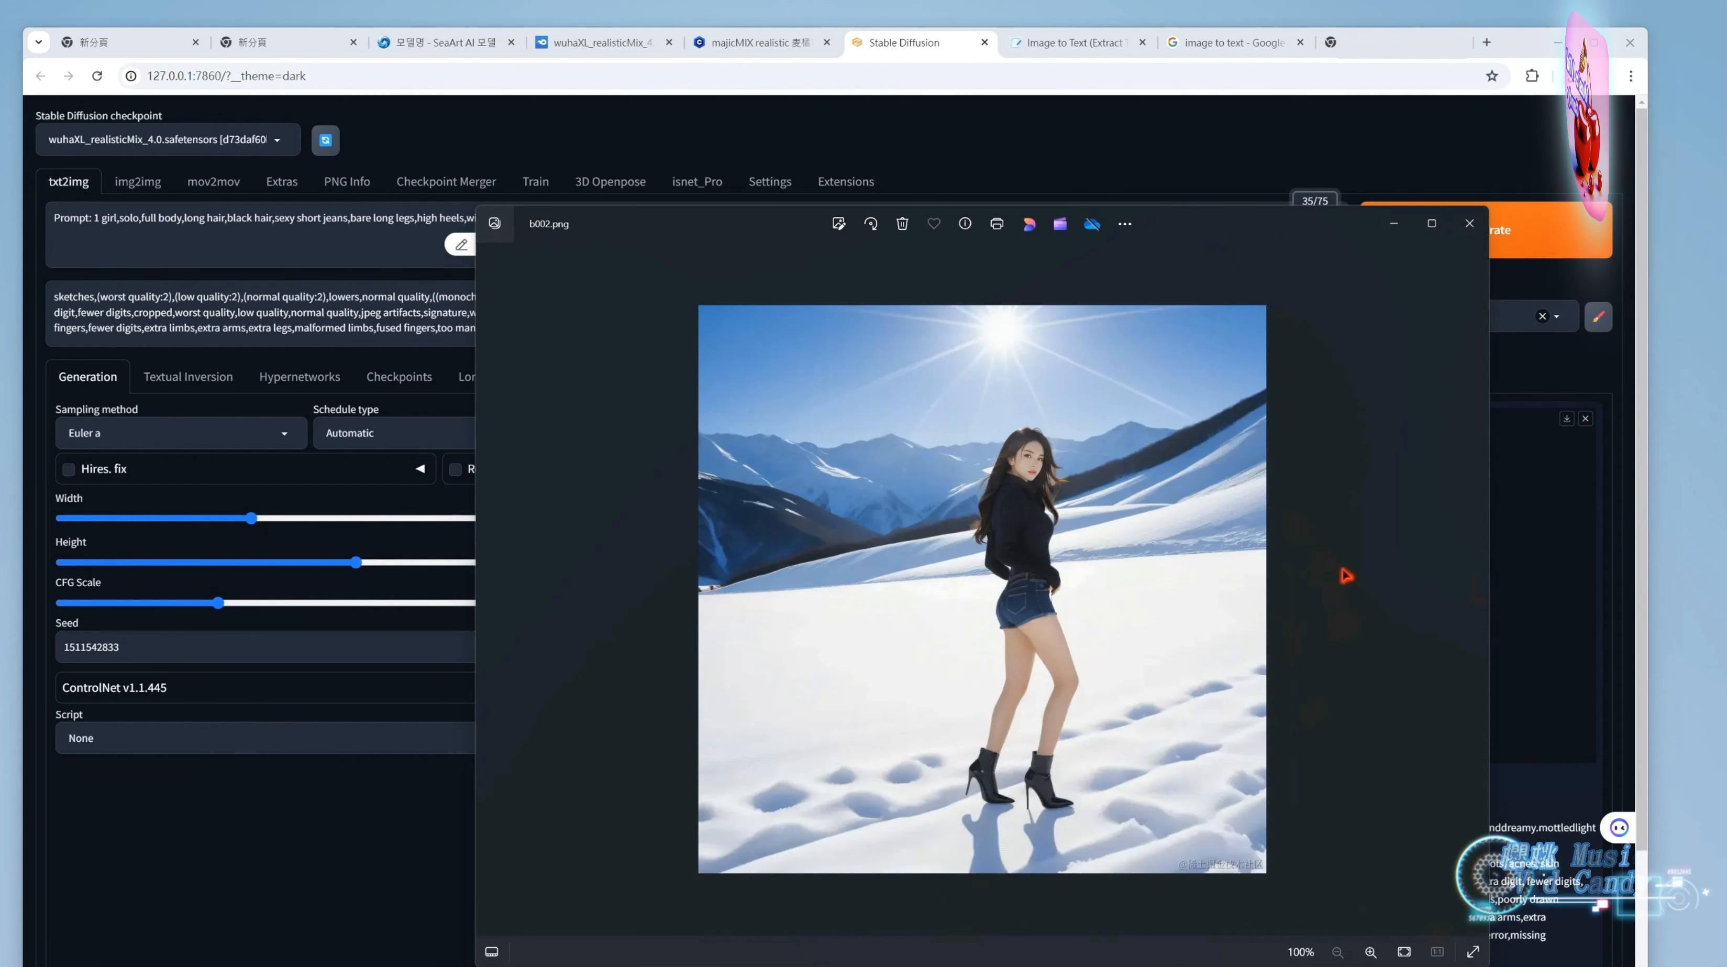
key(alt+Tab)
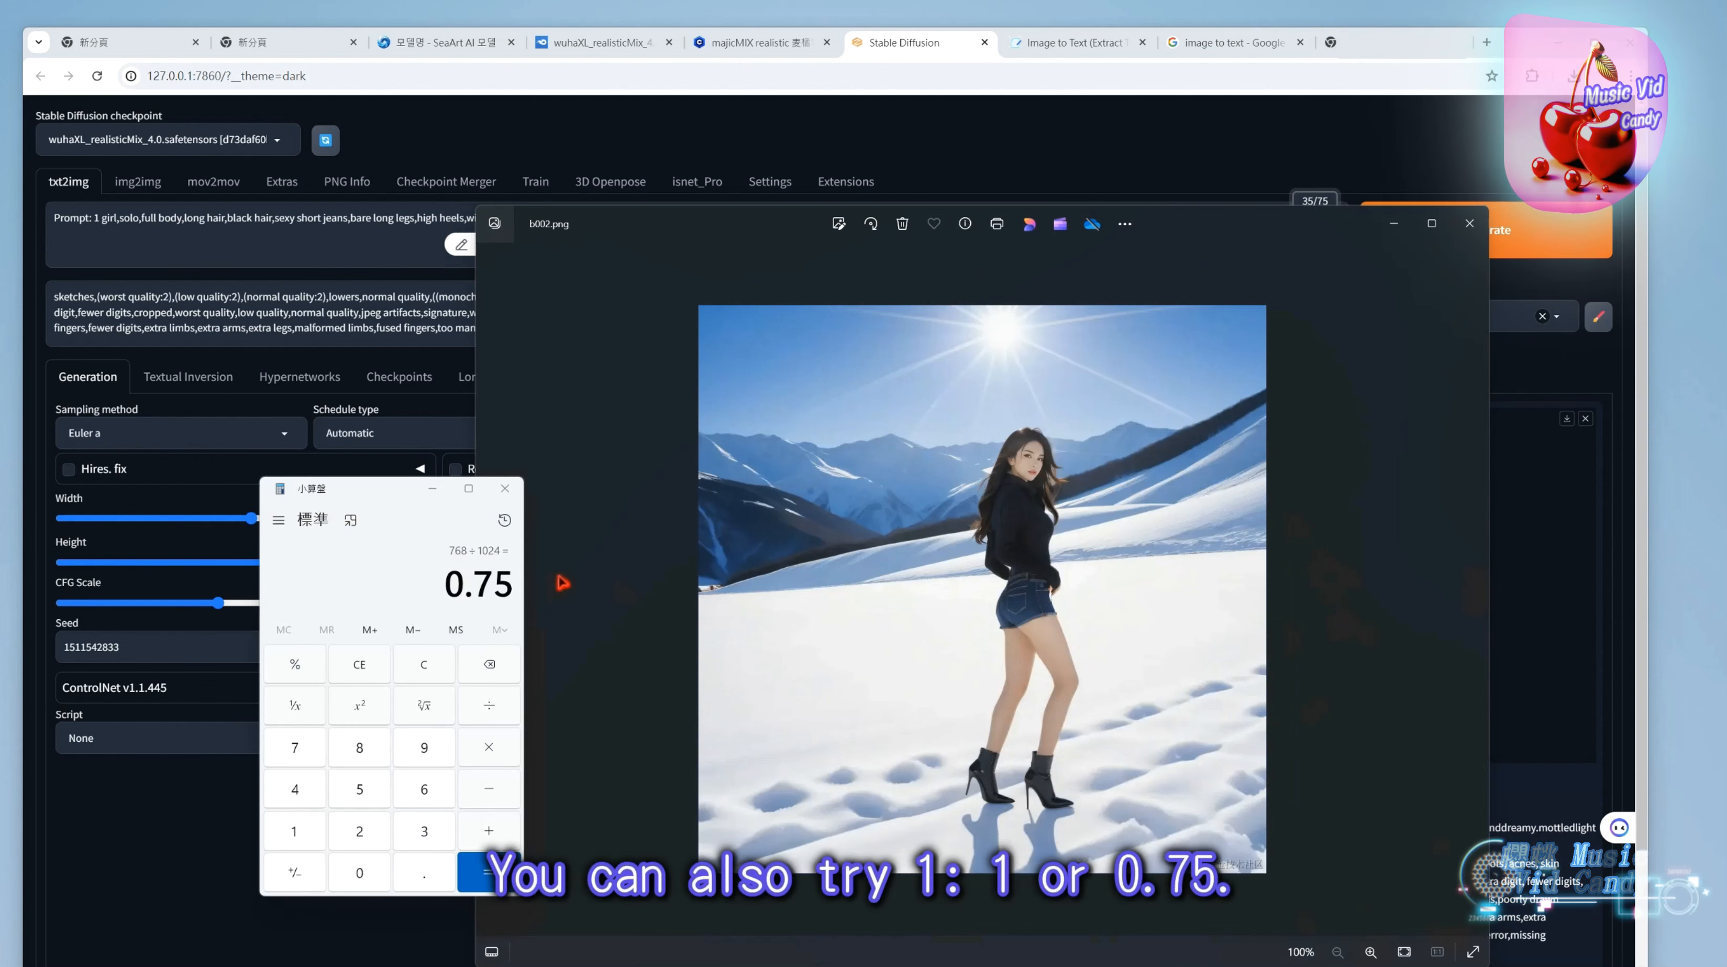
drag(386, 505, 350, 493)
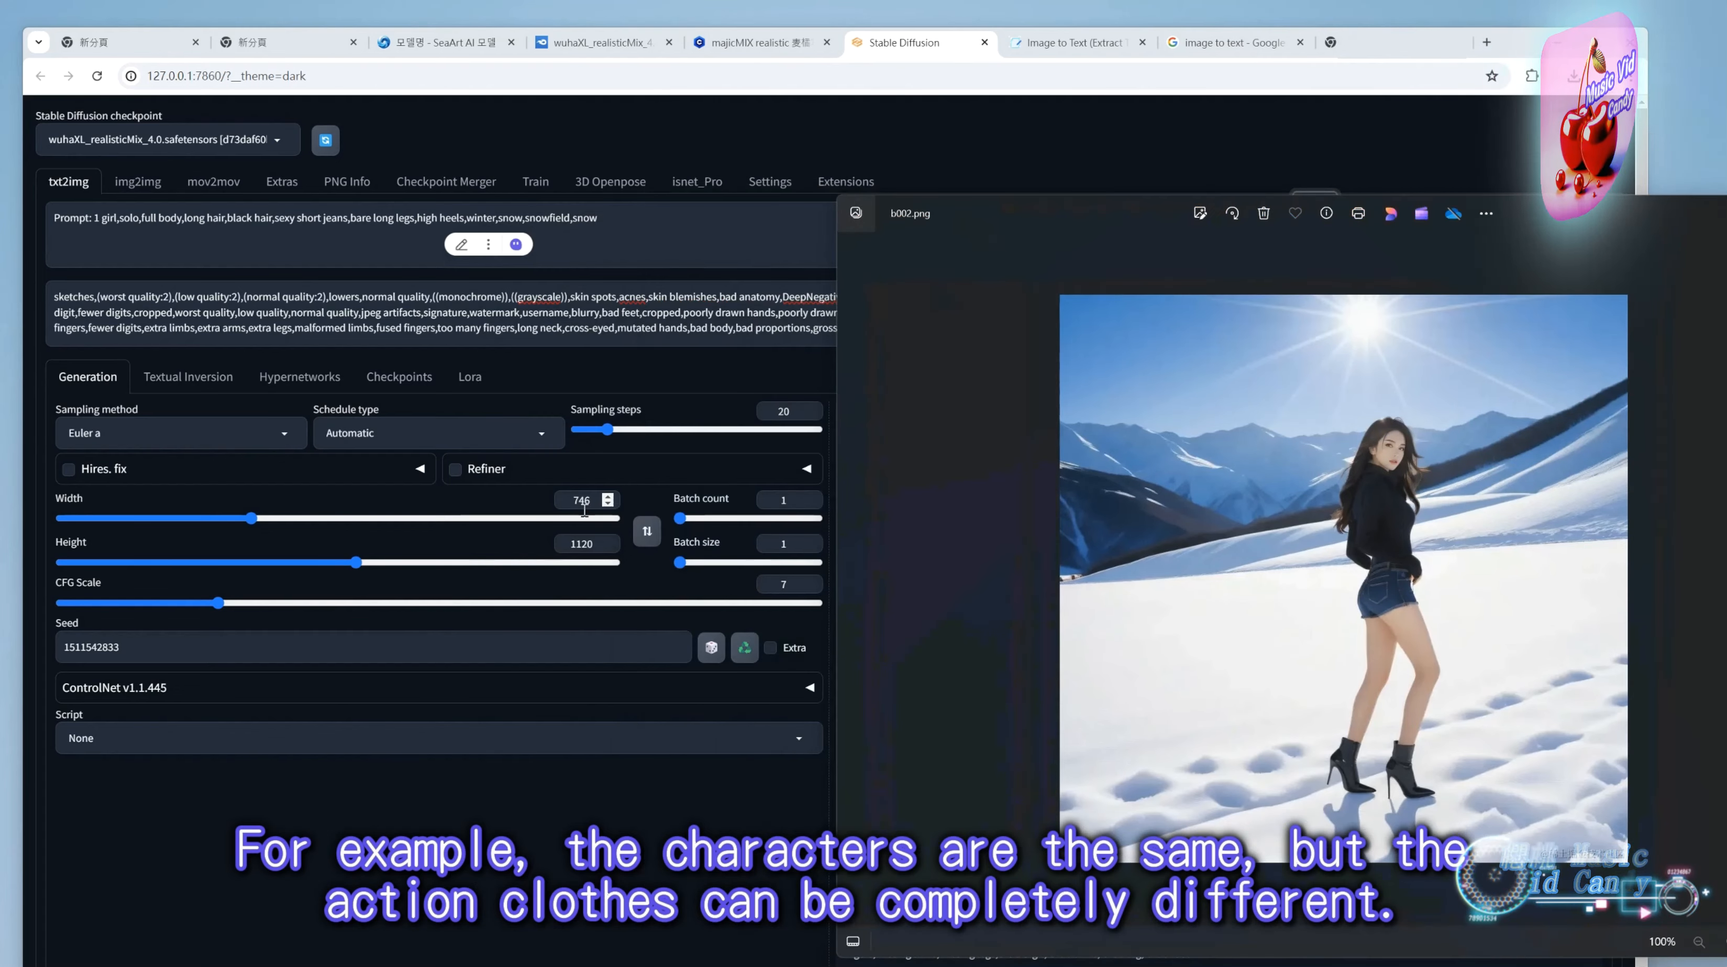
Set the image width to 512 and the height to 1024.
double_click(605, 508)
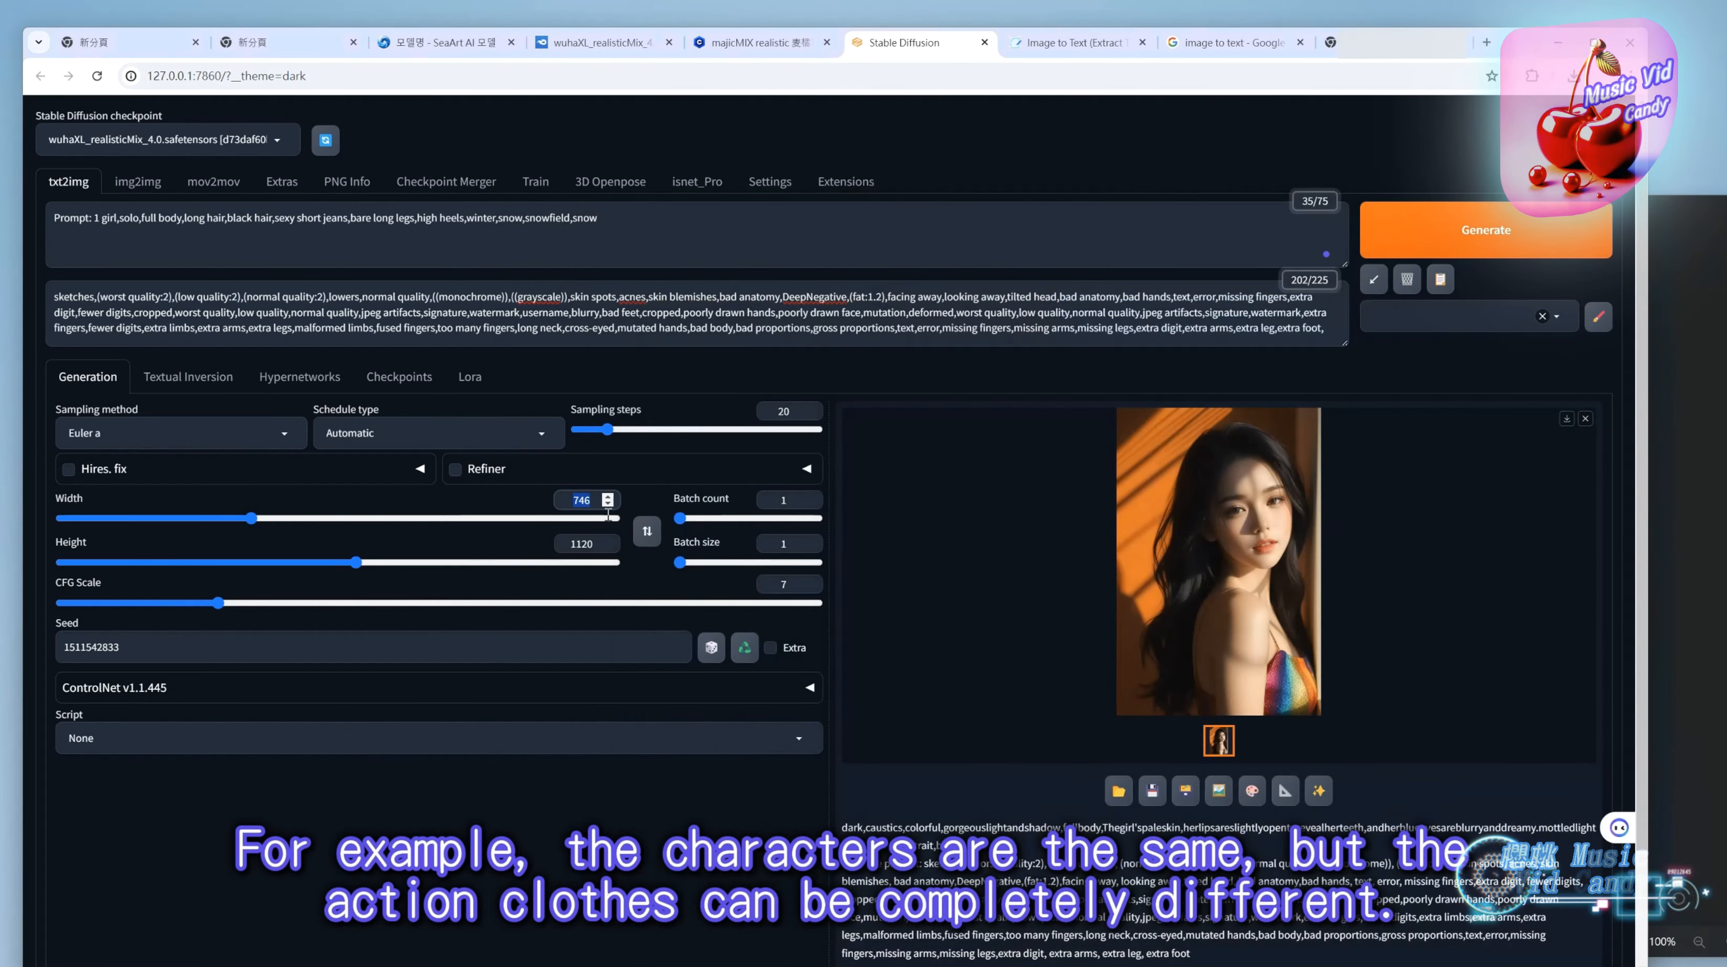
text(512)
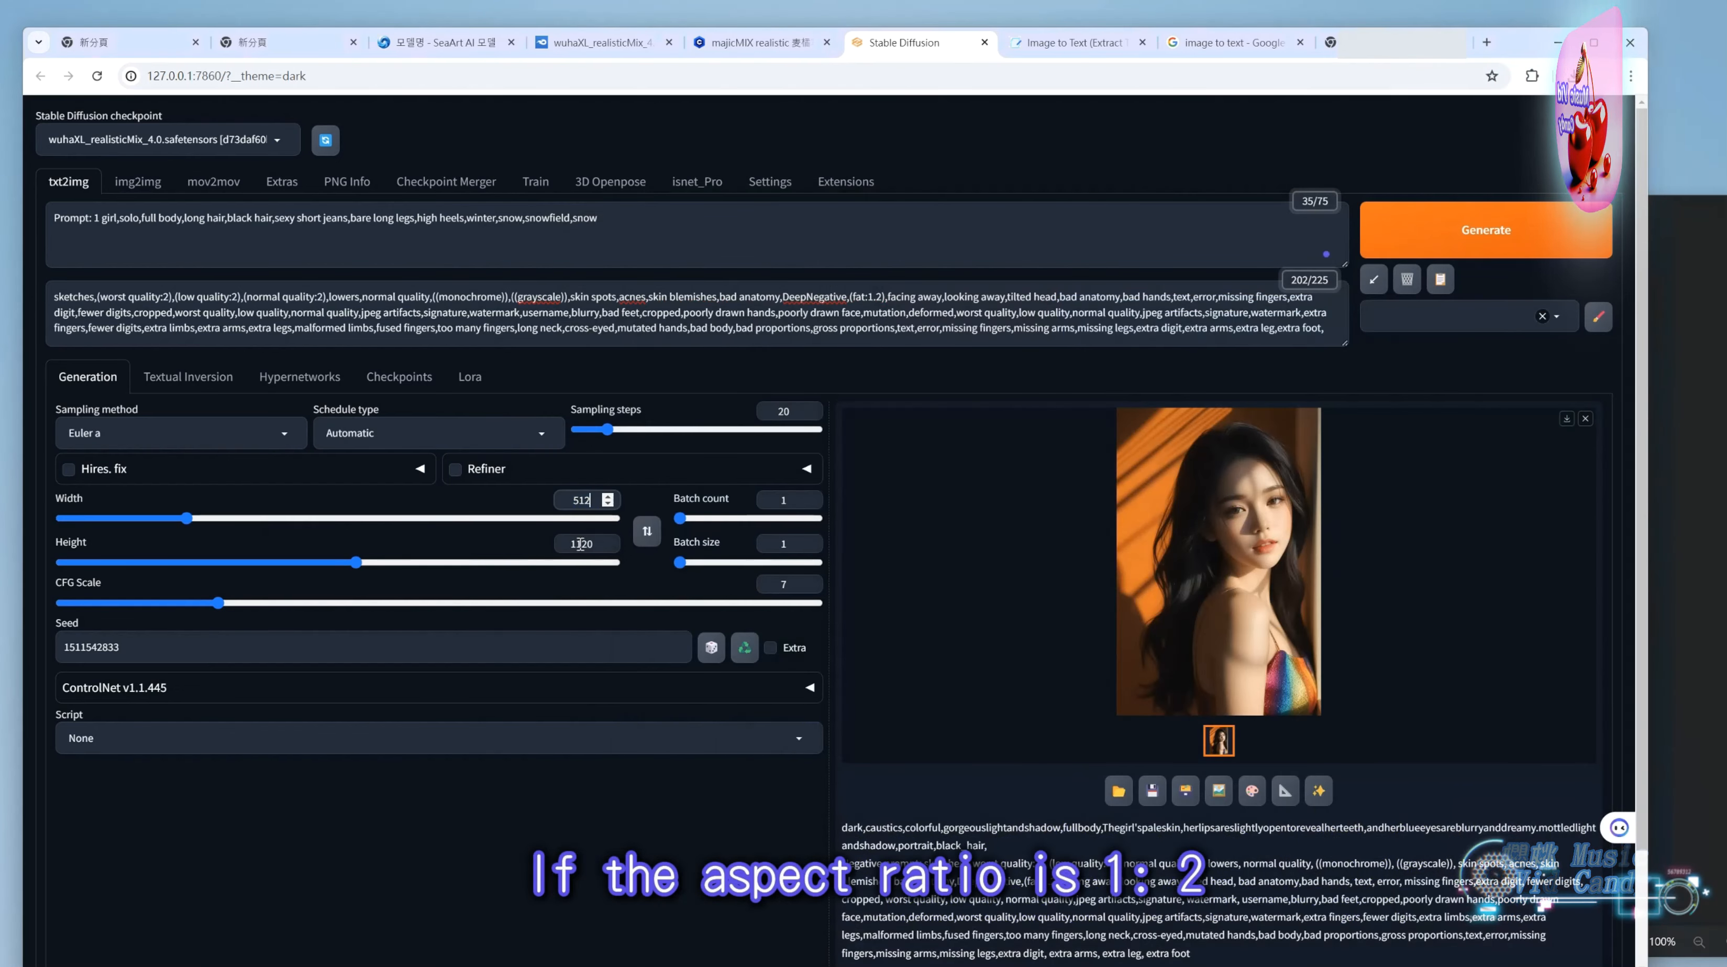
double_click(581, 552)
text(10)
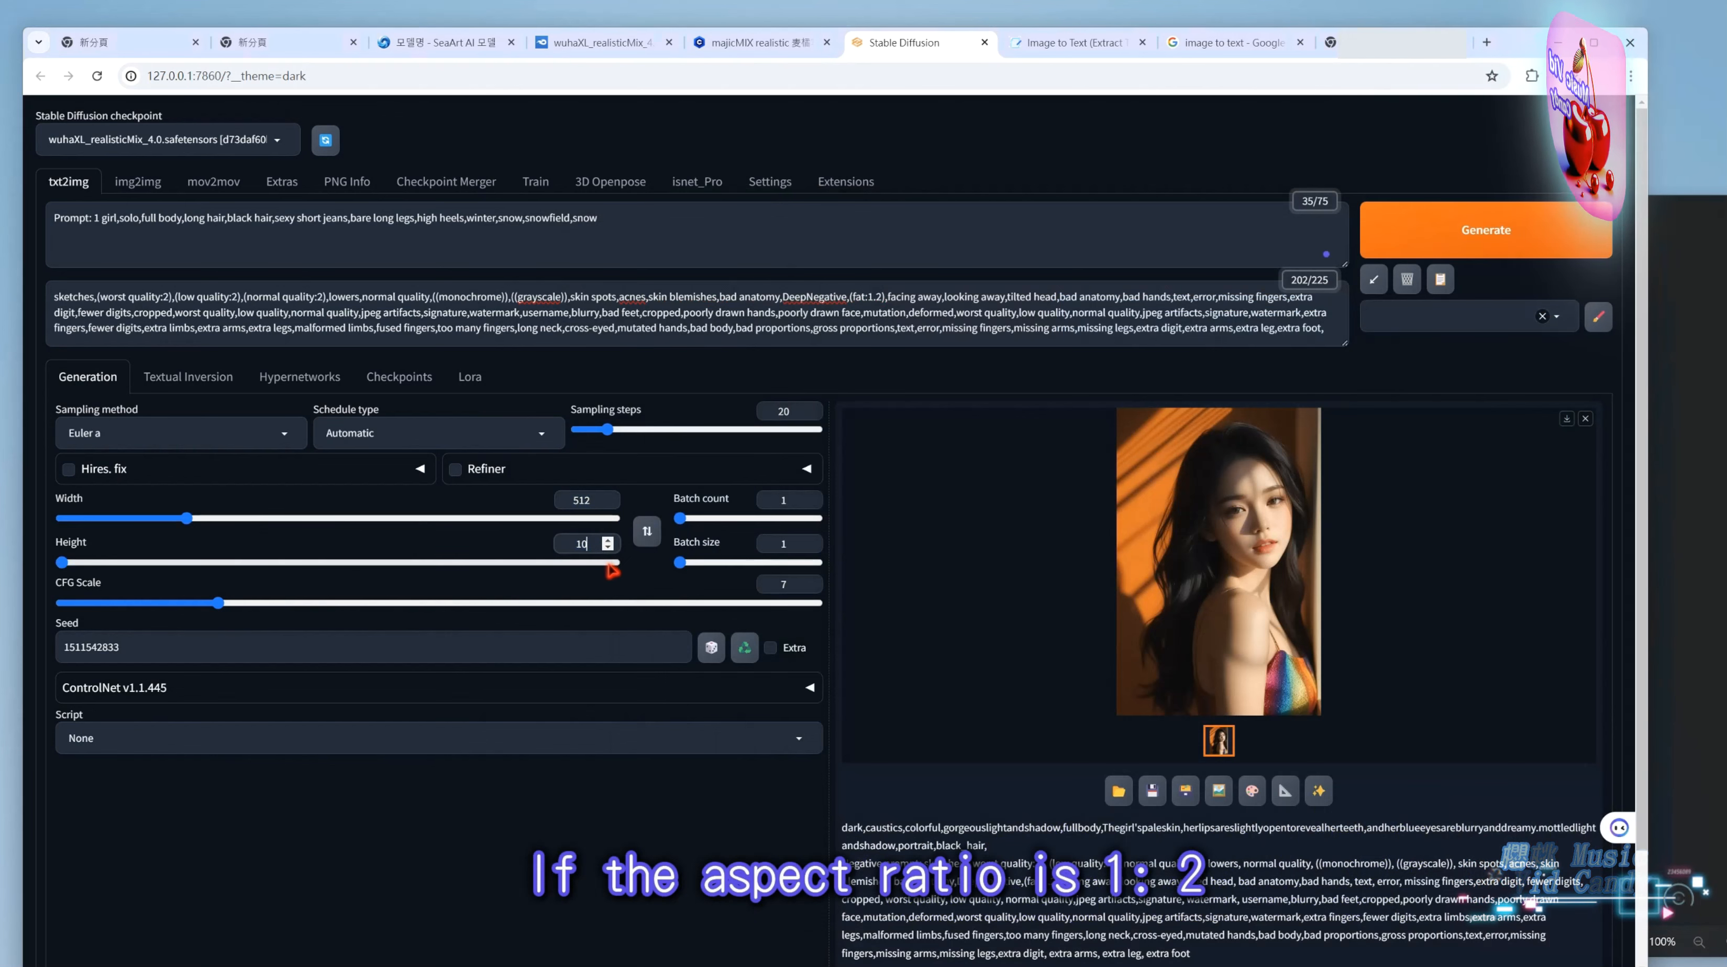
text(24)
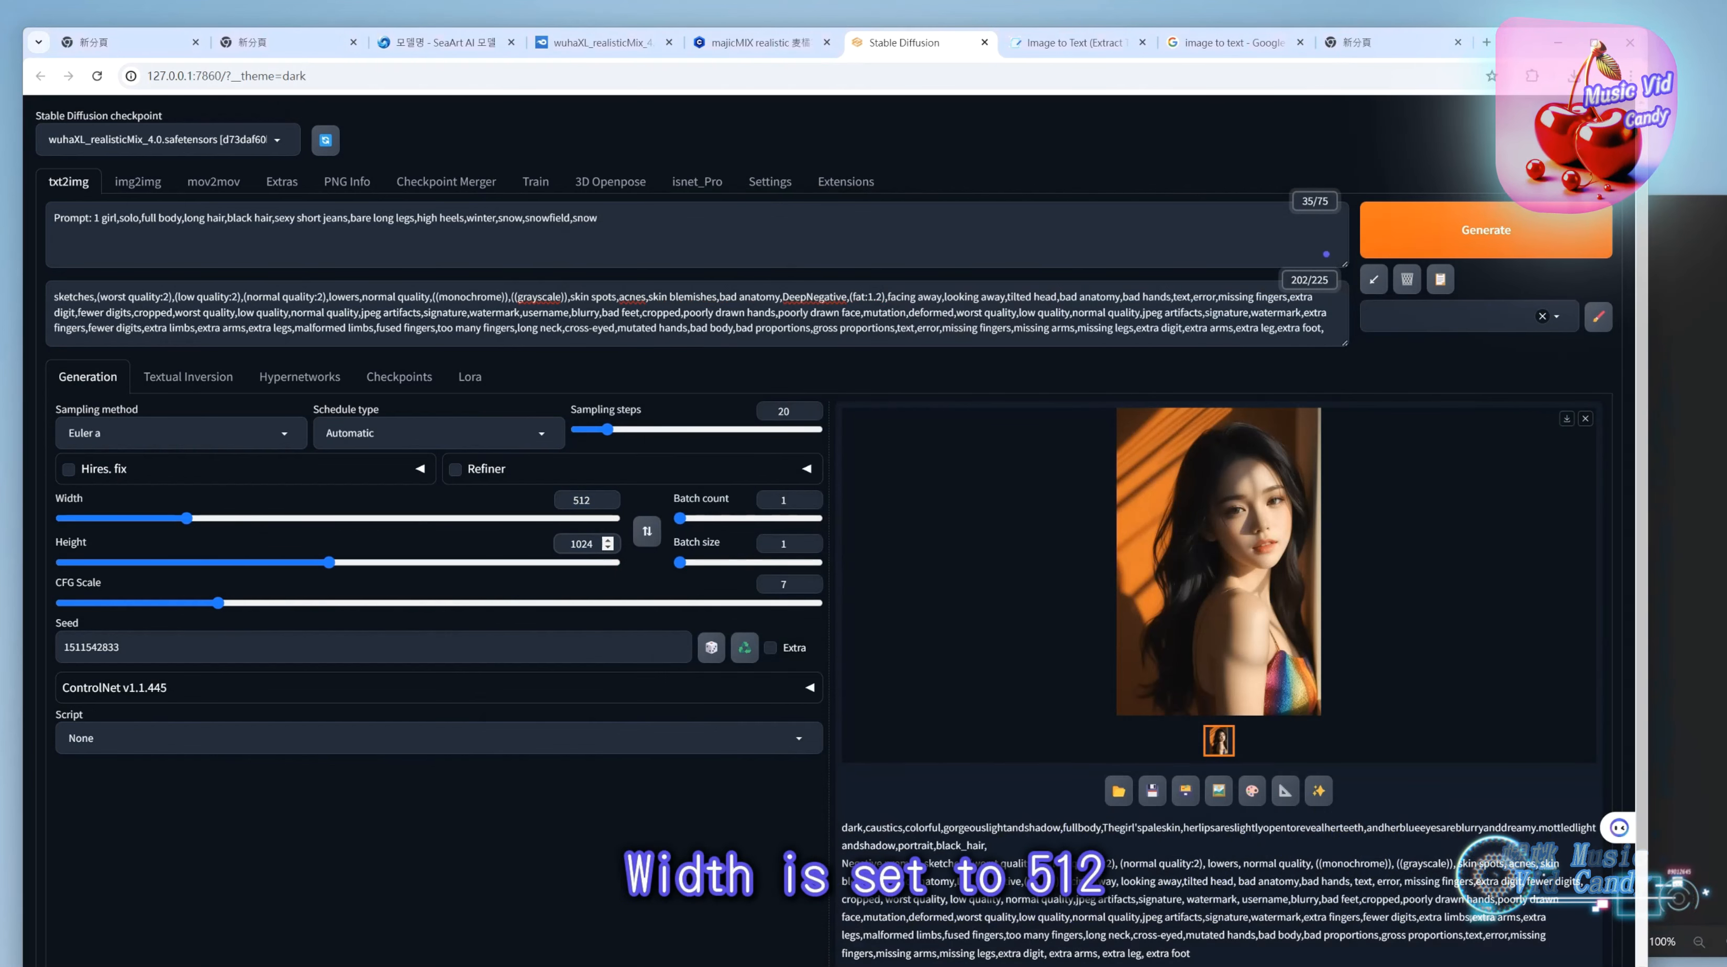
Check the 768 ÷ 1024 ratio in the calculator and set the image width to 768.
drag(493, 957, 928, 464)
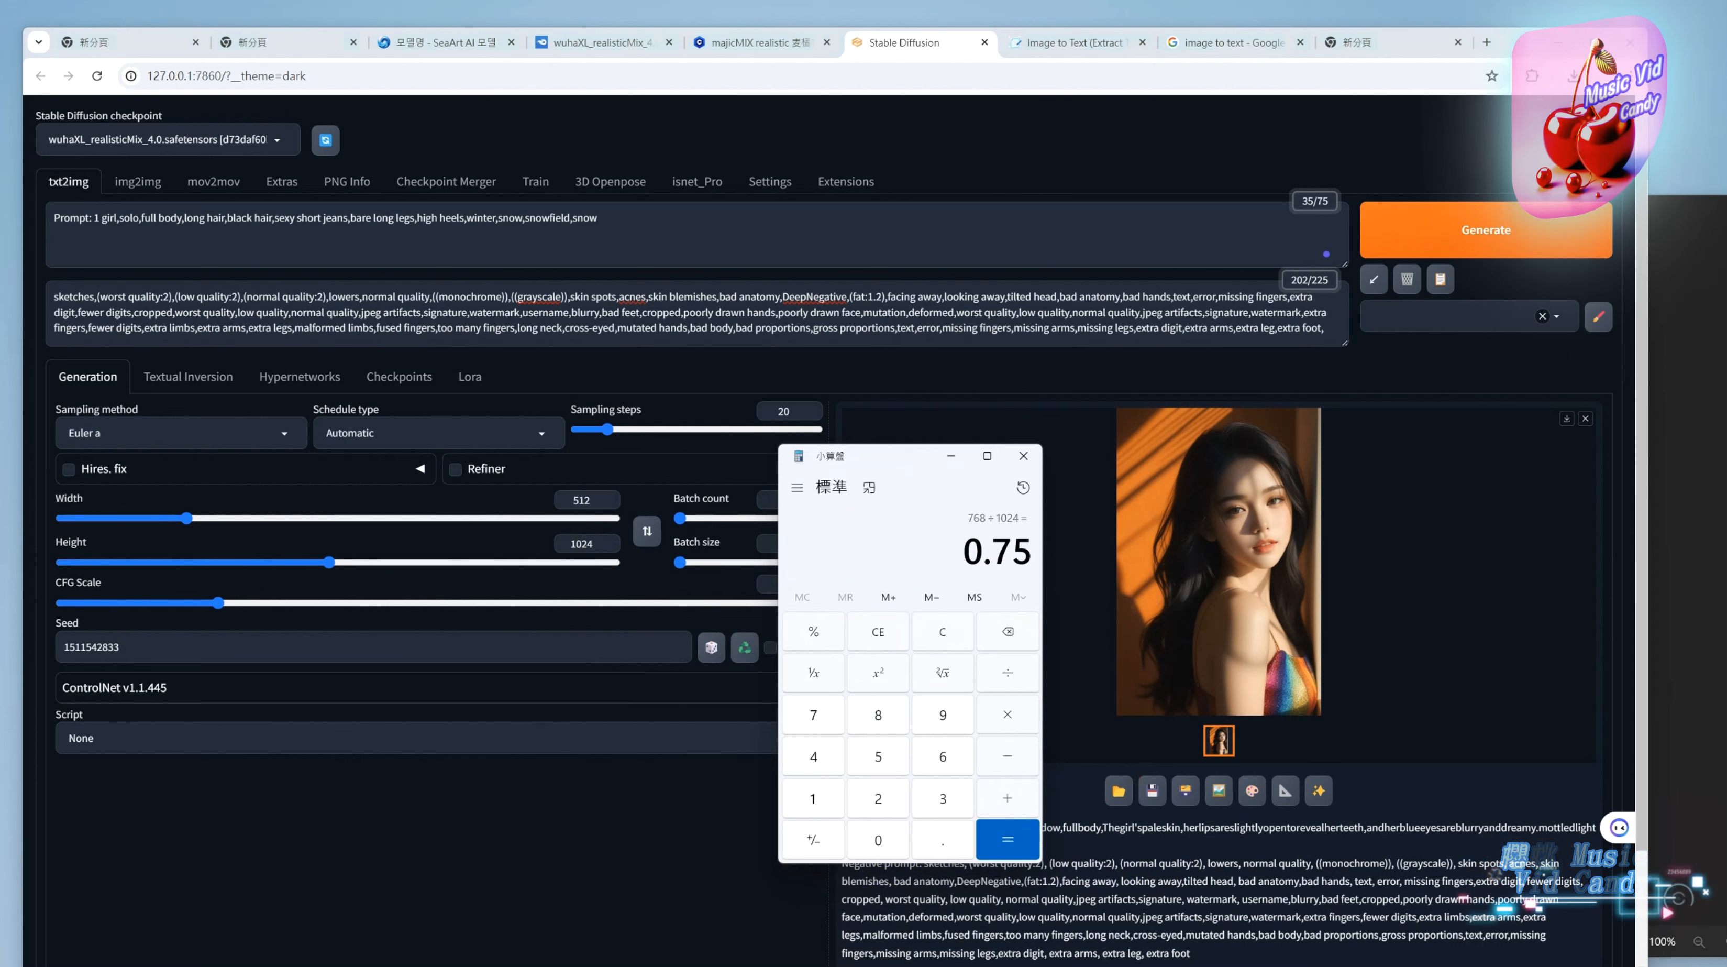
double_click(601, 508)
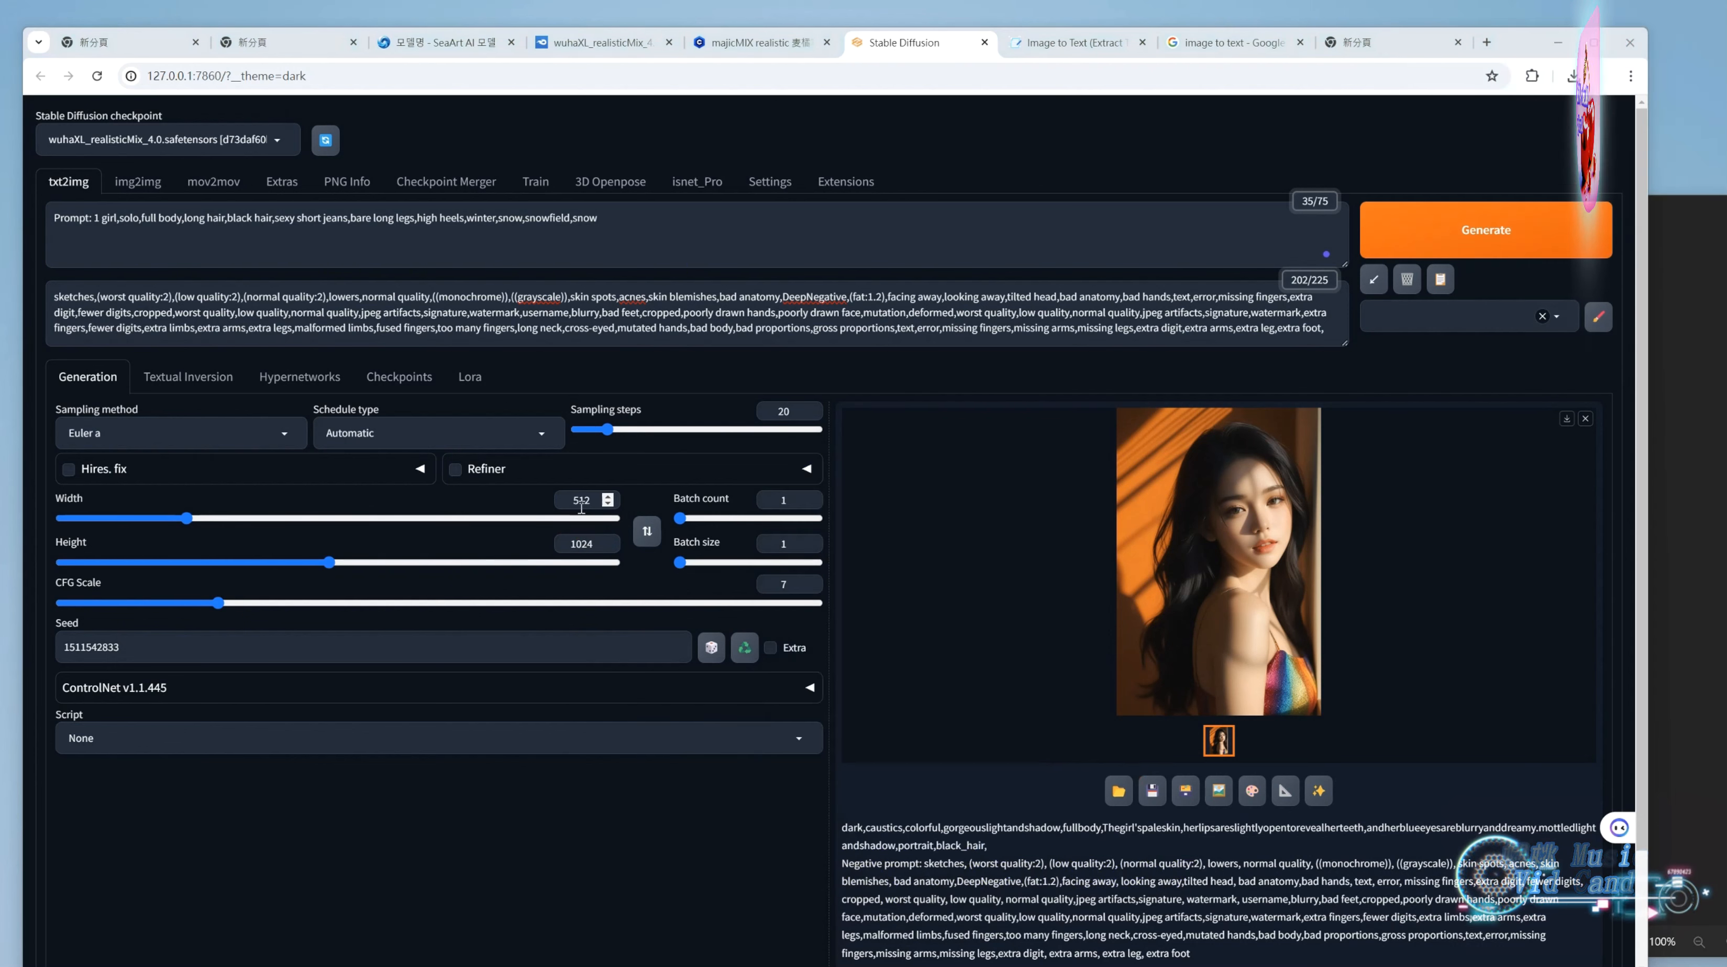
text(68)
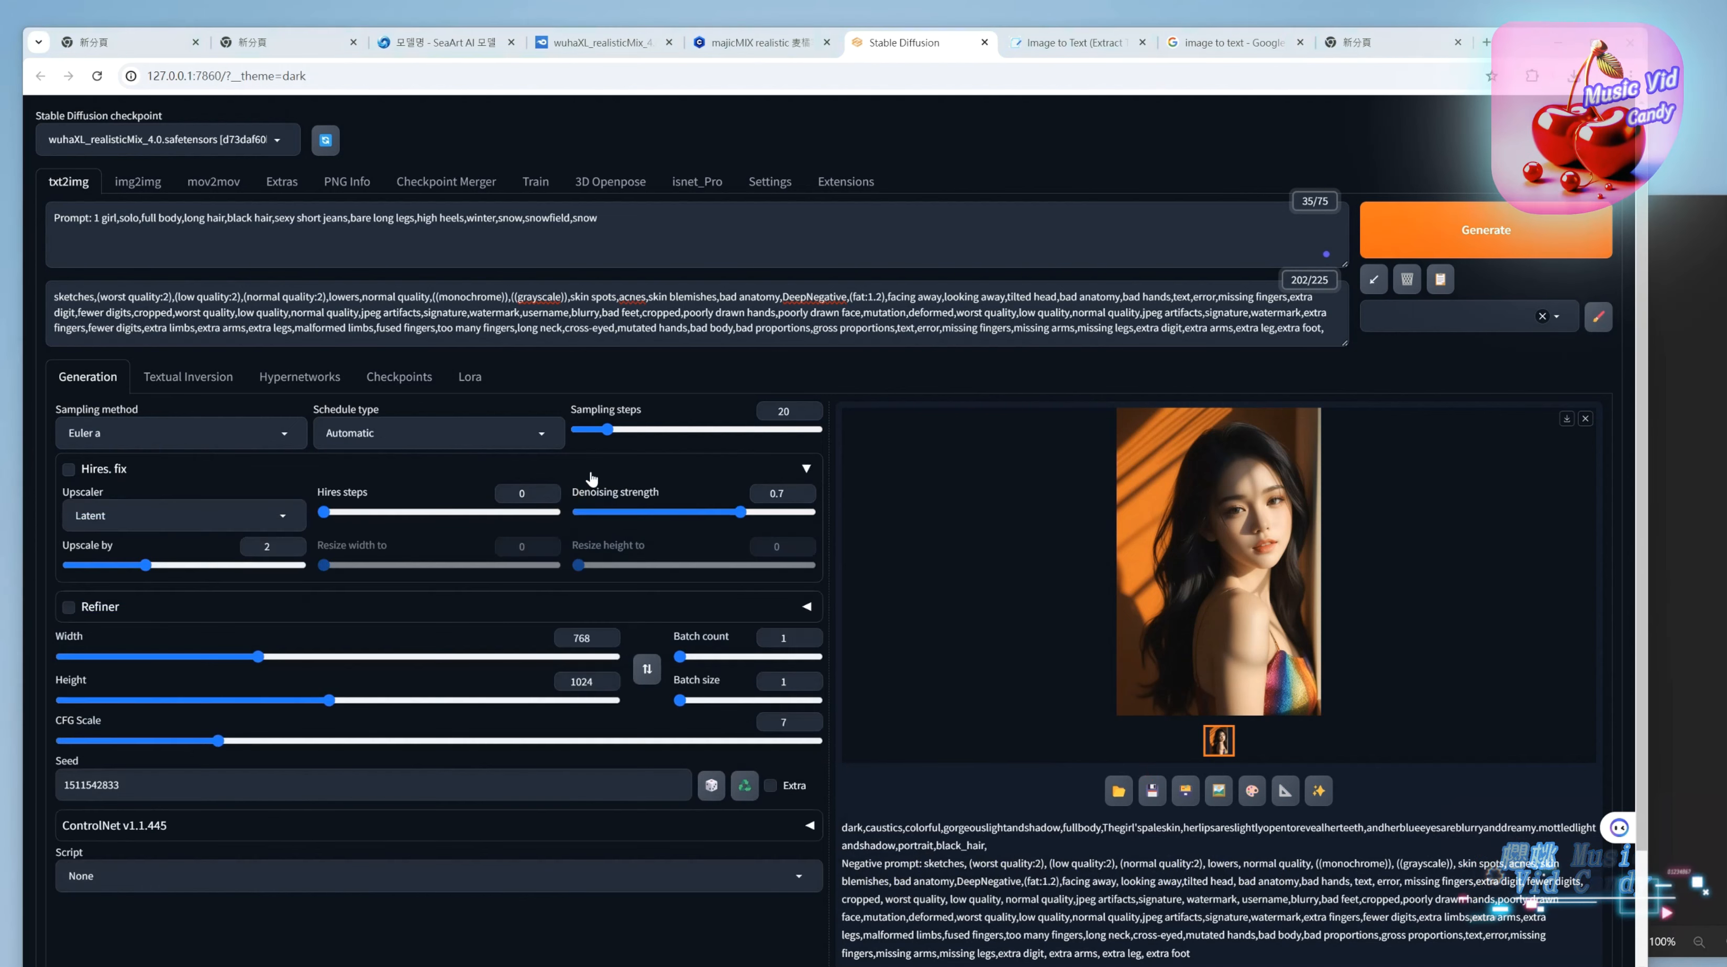
Expand the Hires. fix settings and choose R-ESRGAN 4x+ Anime6B as the upscaler.
click(591, 474)
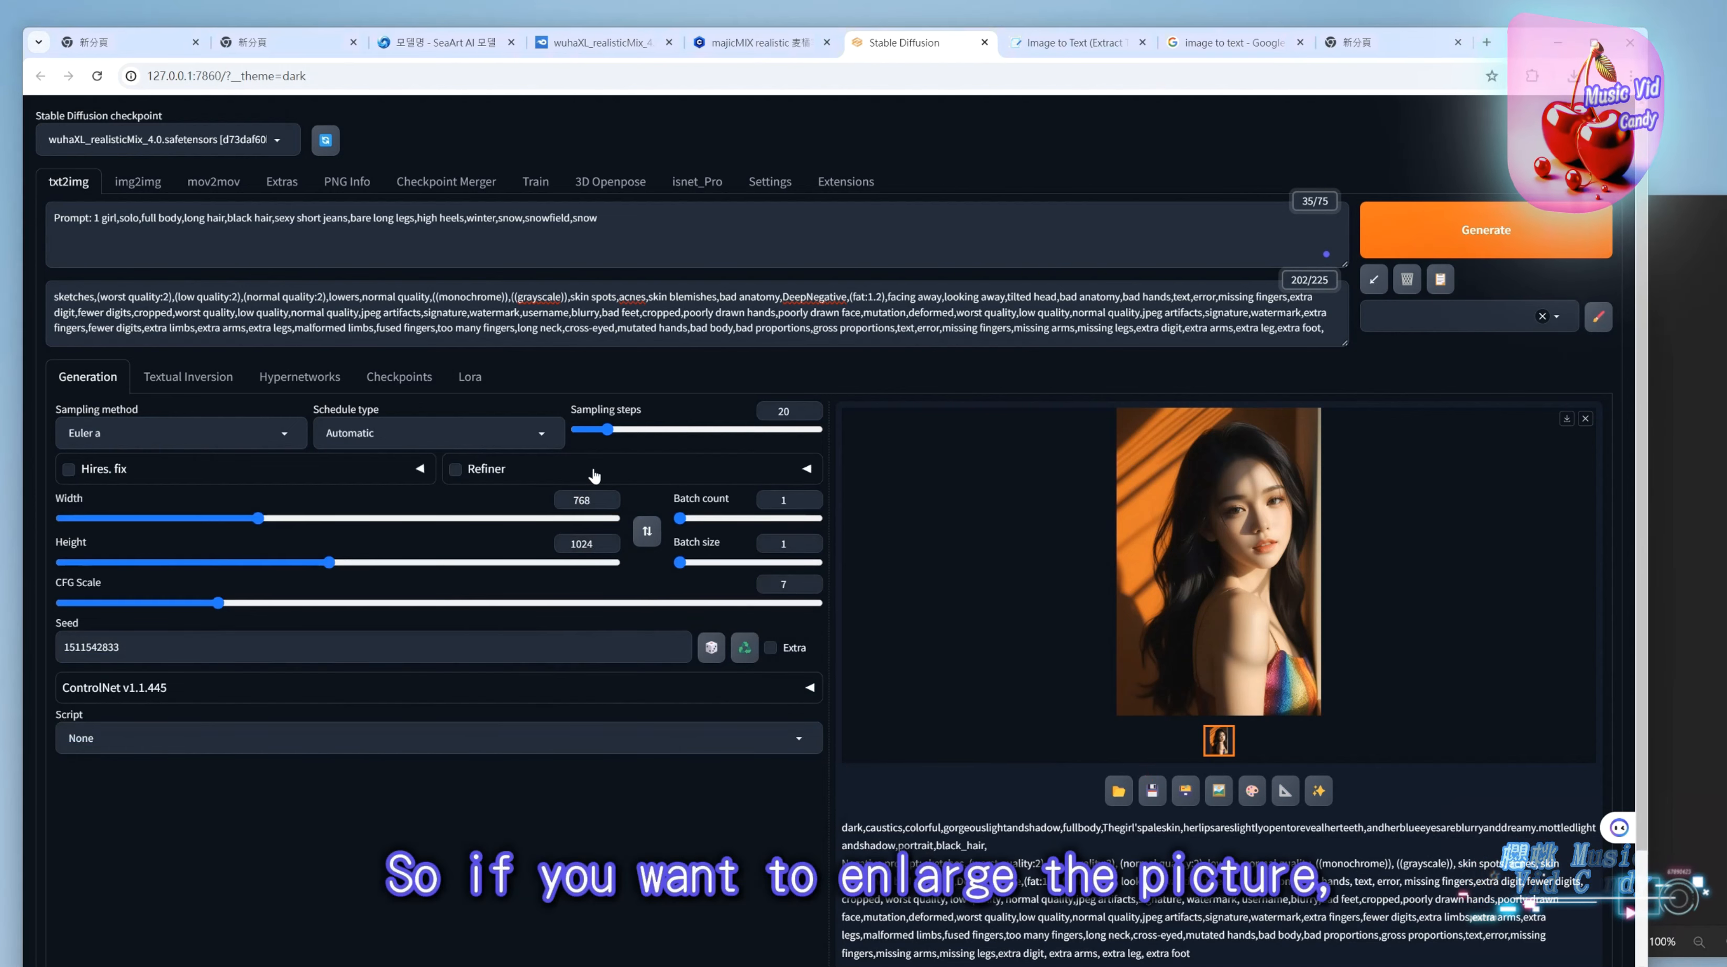
click(398, 471)
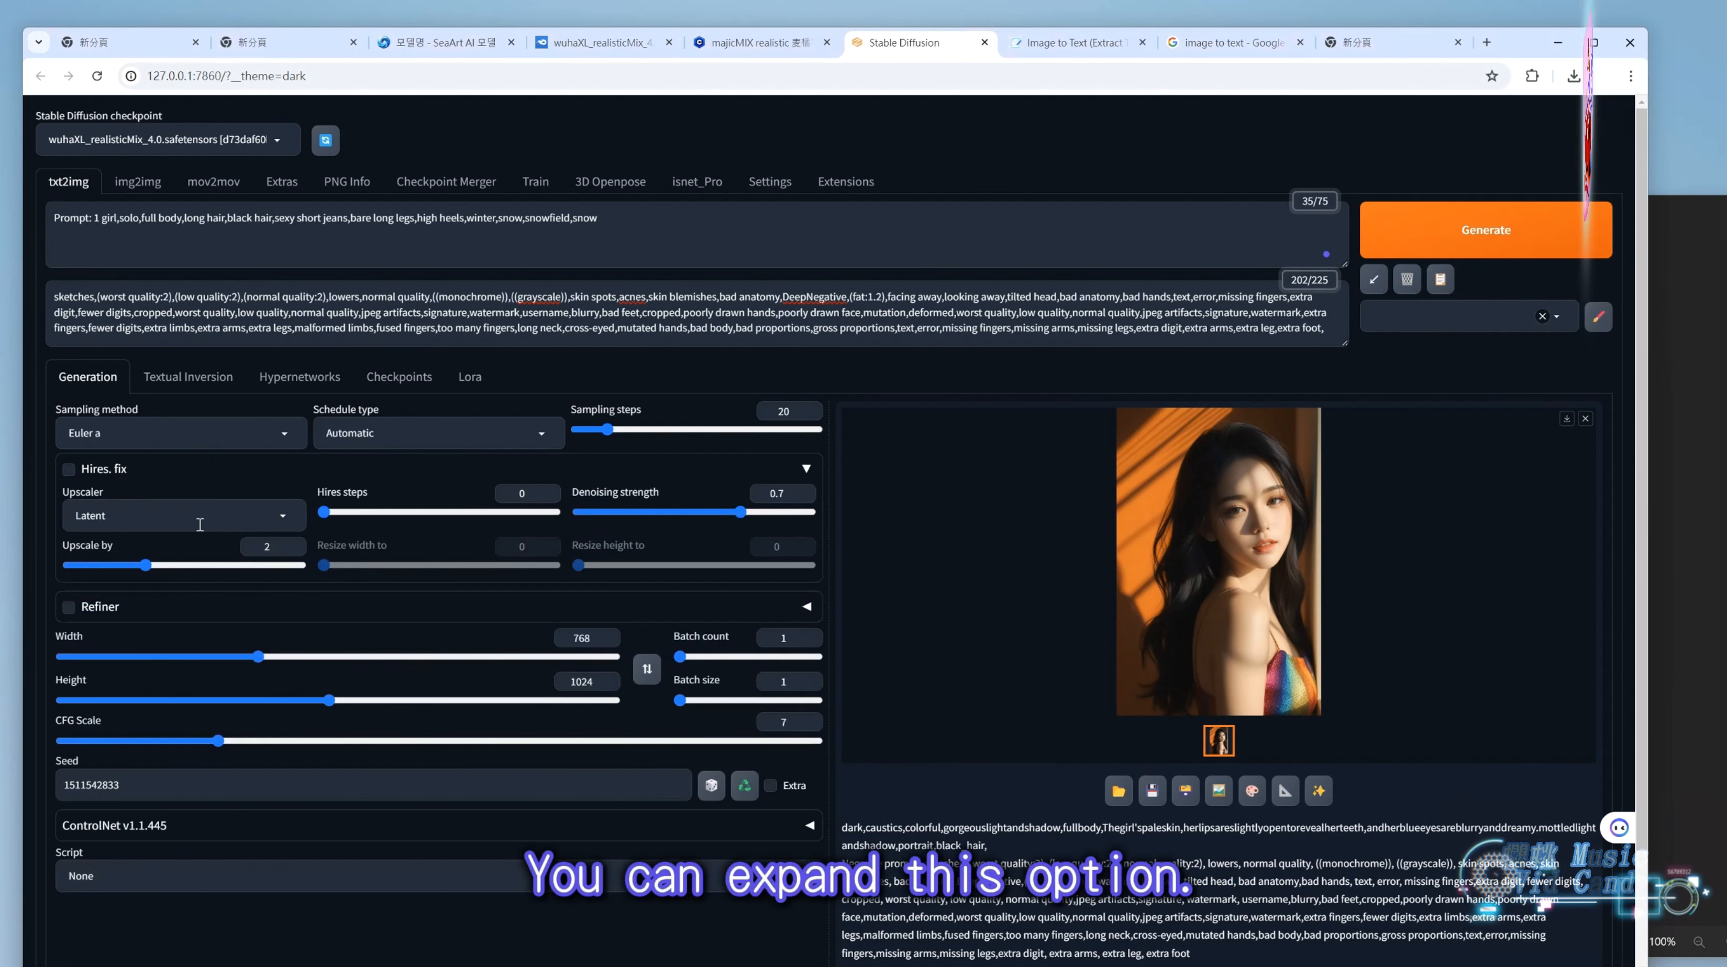
click(265, 525)
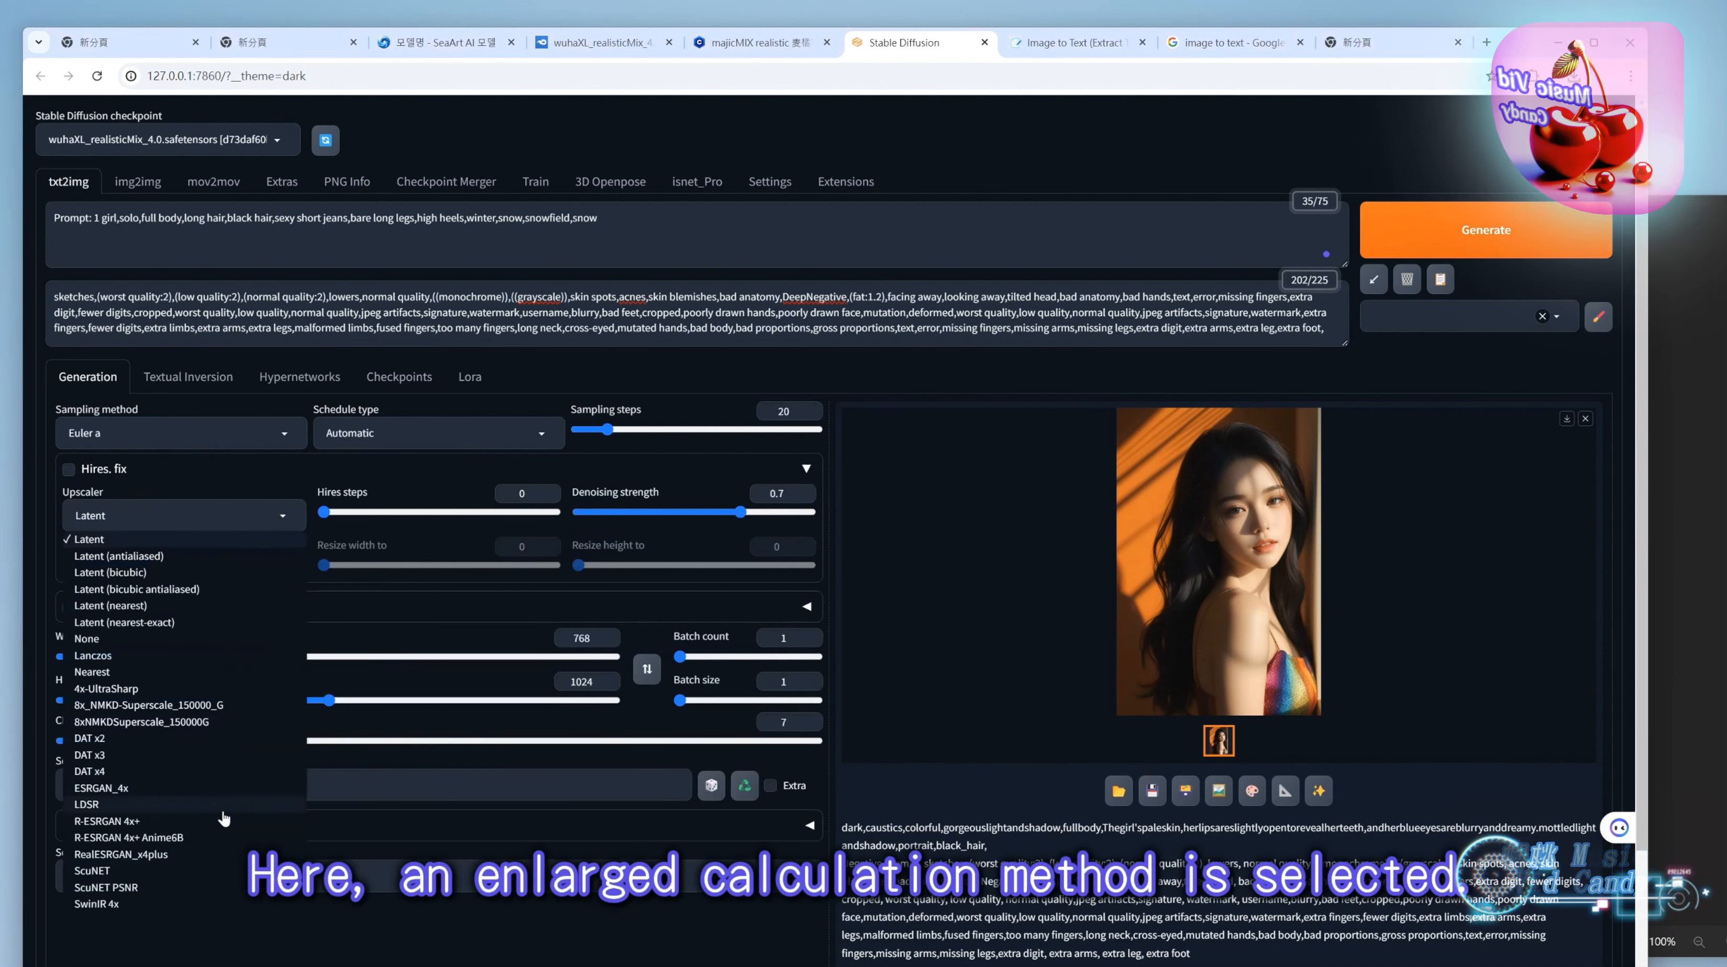
click(181, 837)
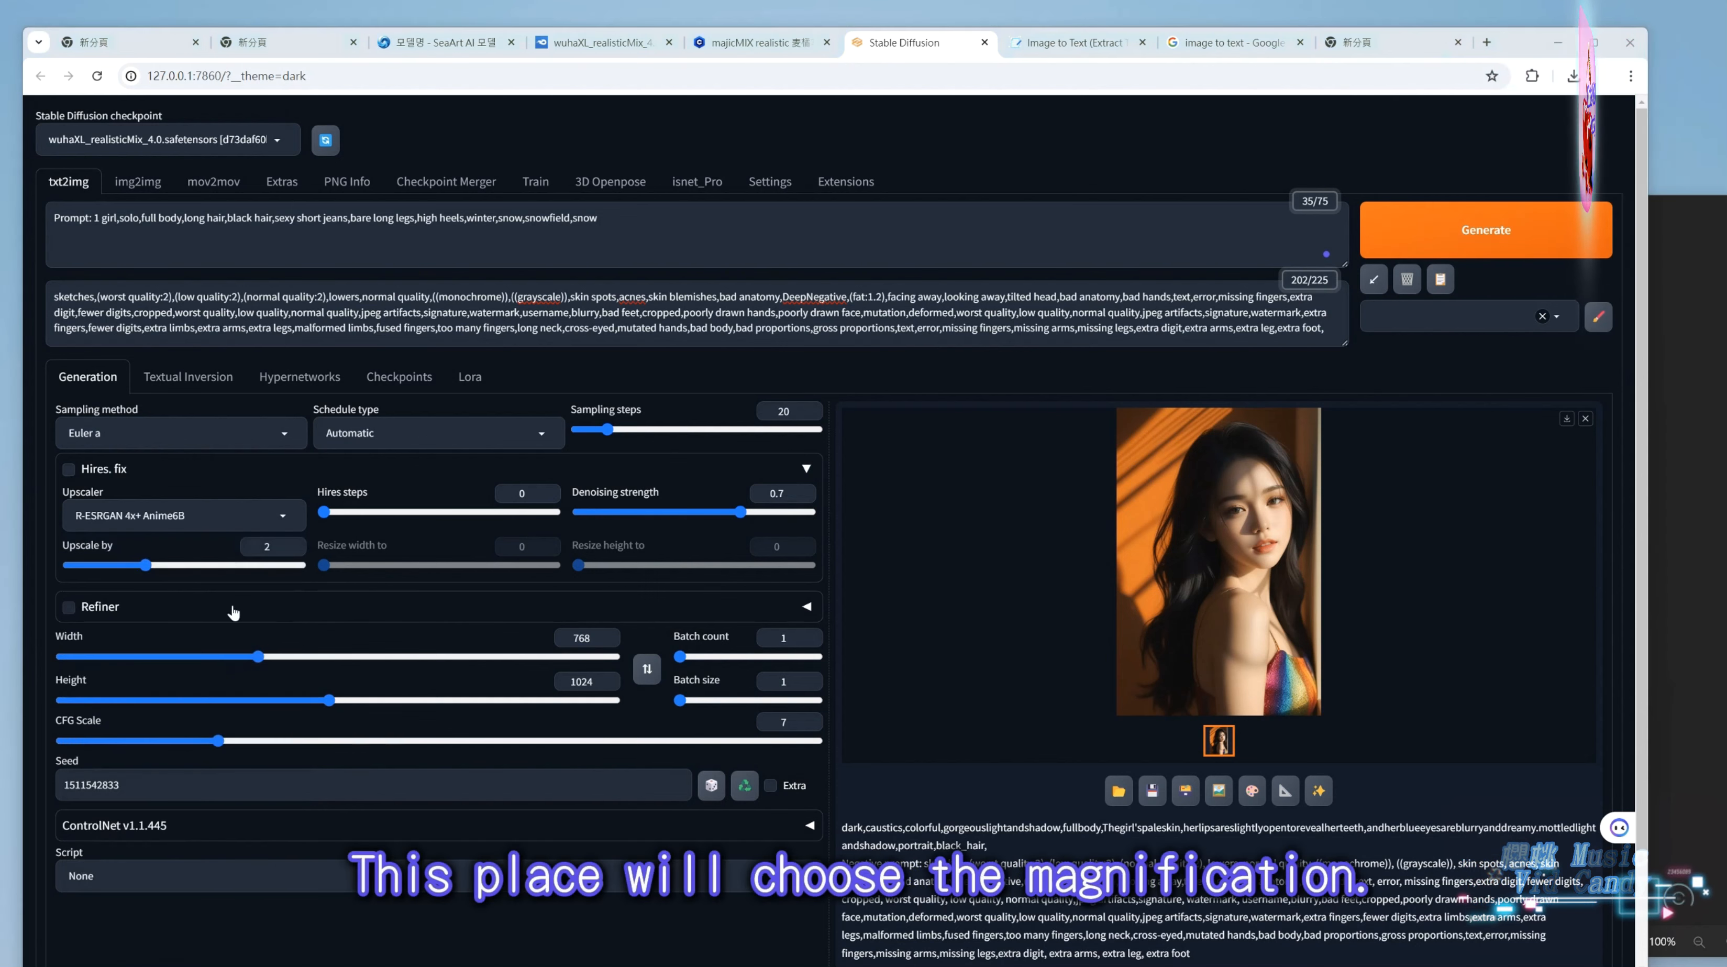
Set the denoising strength to 0.34 and the Hires. fix upscale factor to 1.2.
drag(145, 565, 129, 572)
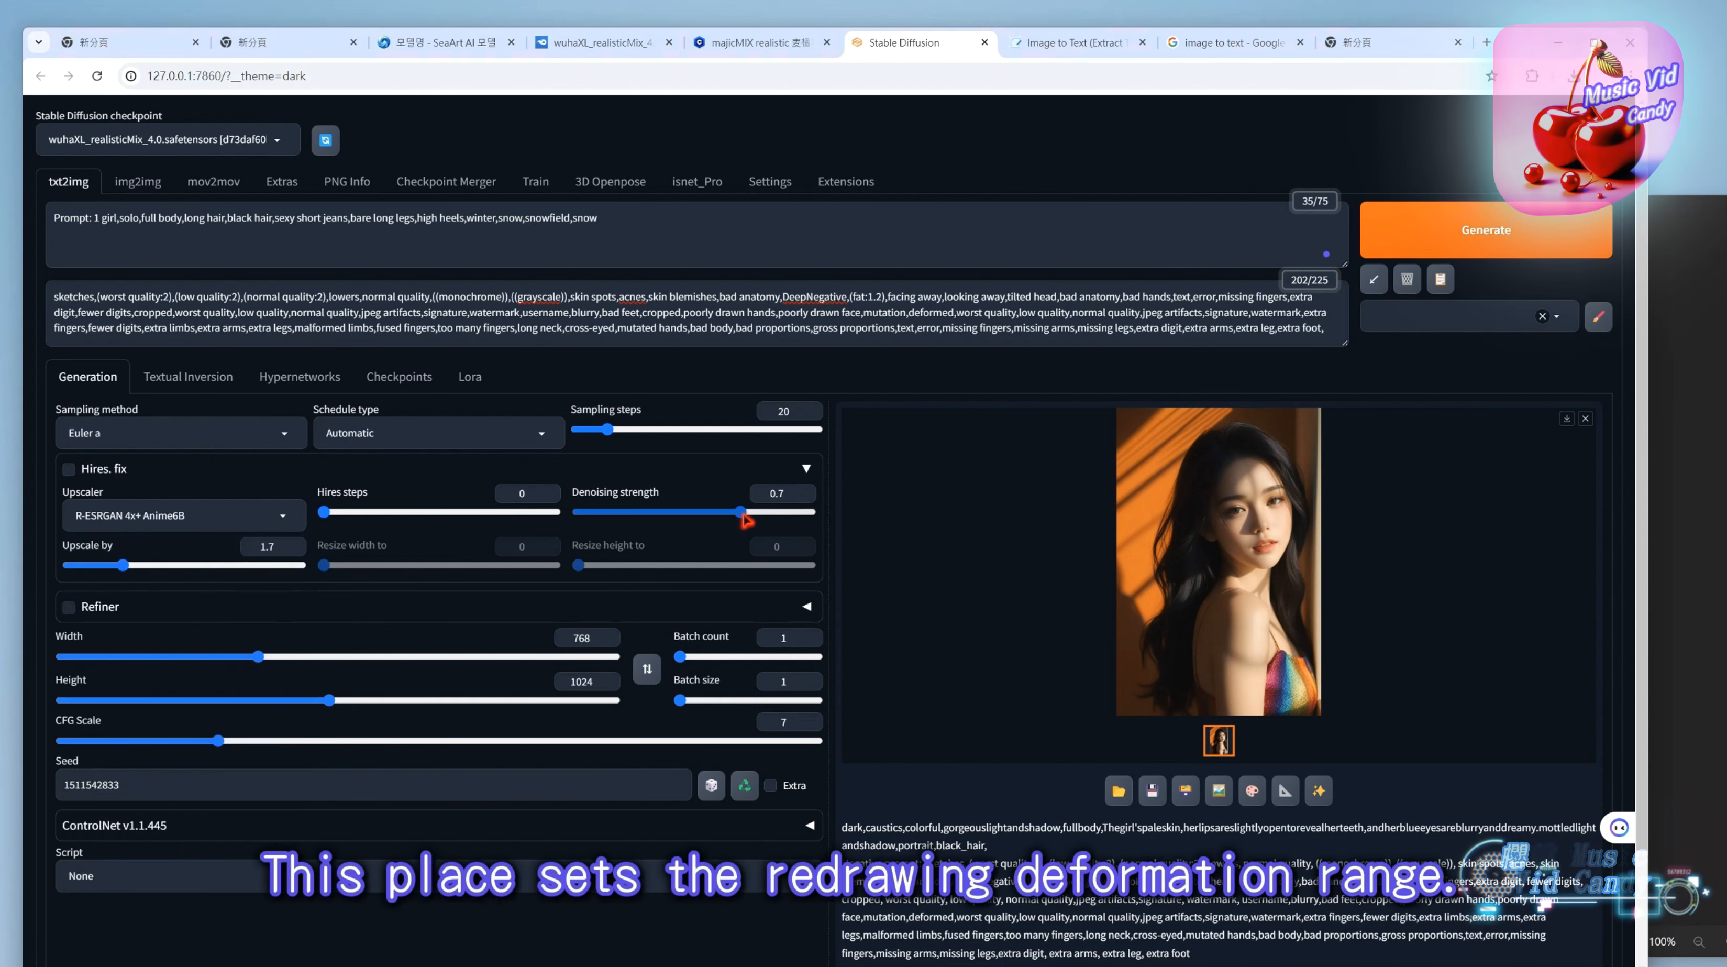
drag(745, 521, 657, 521)
drag(121, 585, 93, 578)
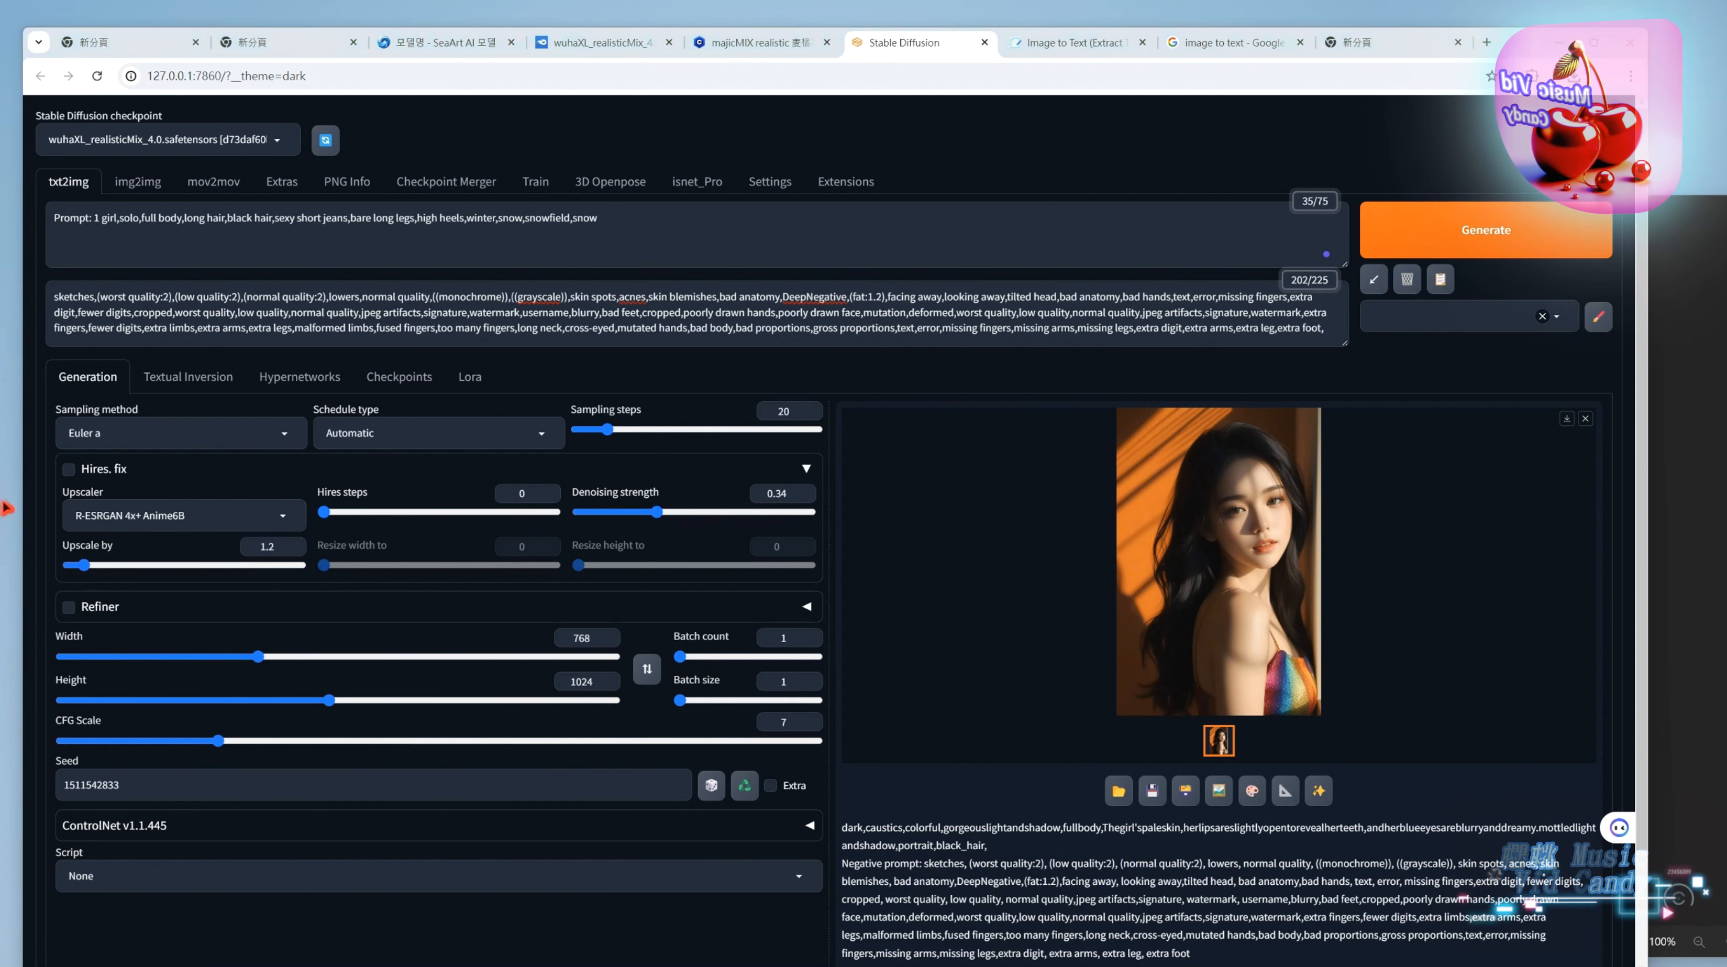
Enable Hires. fix and generate the full-body snow image with a random seed (-1).
click(69, 470)
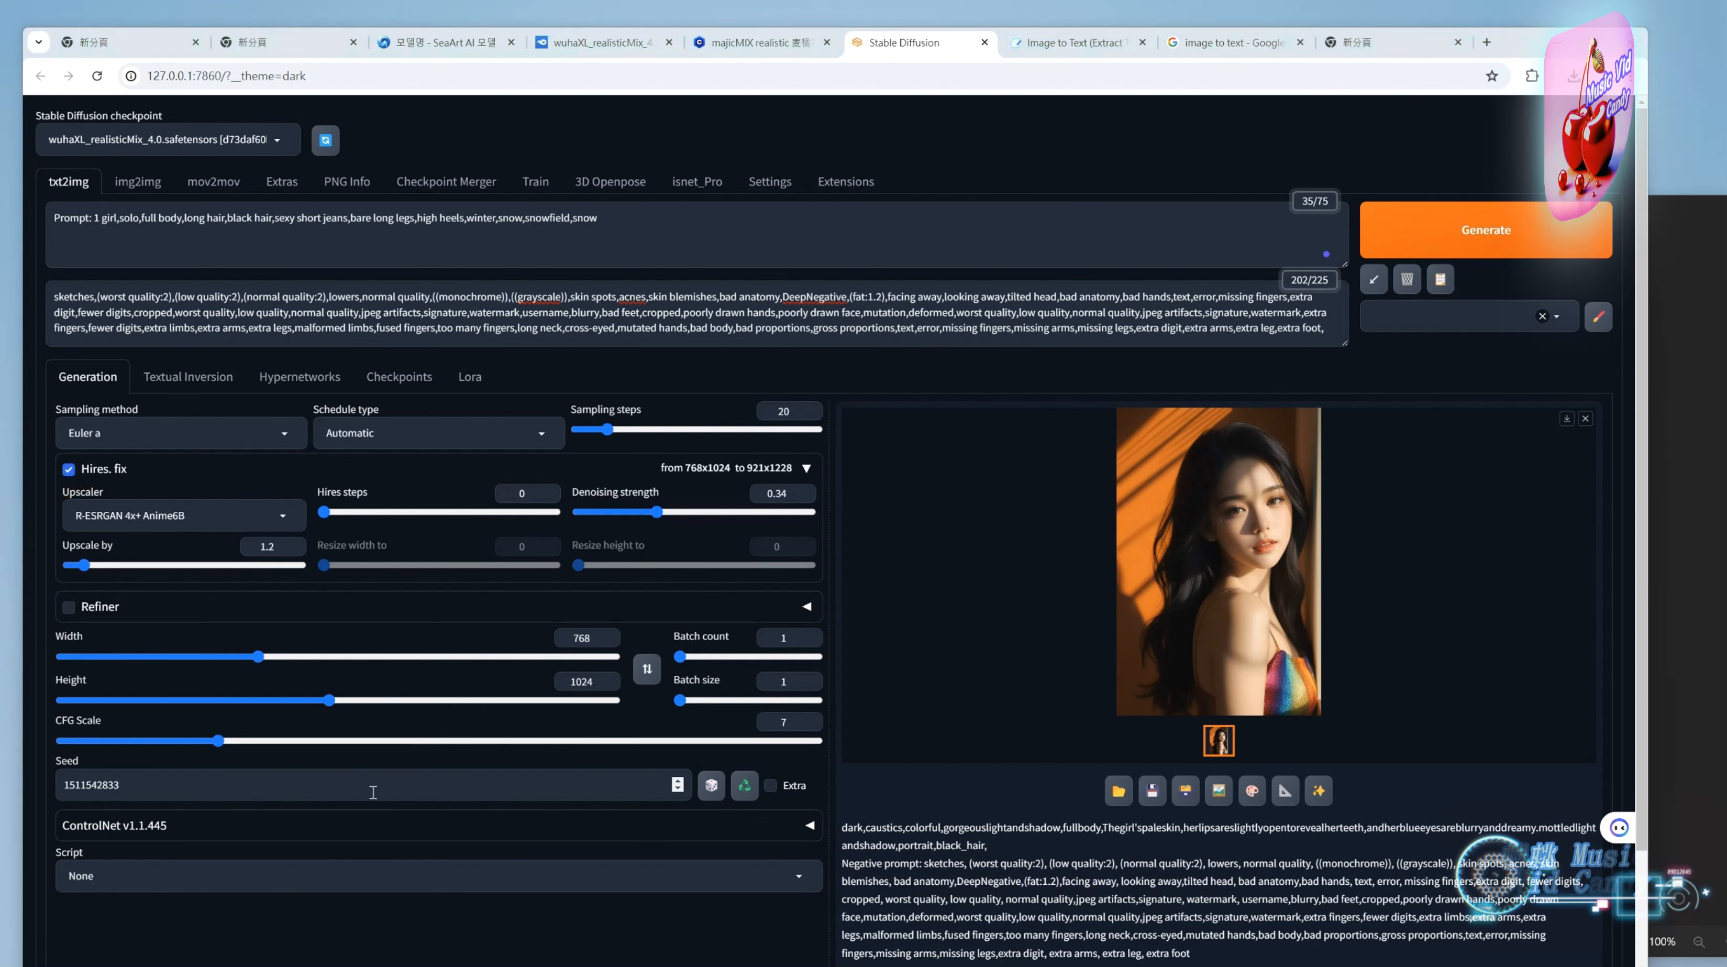
click(711, 786)
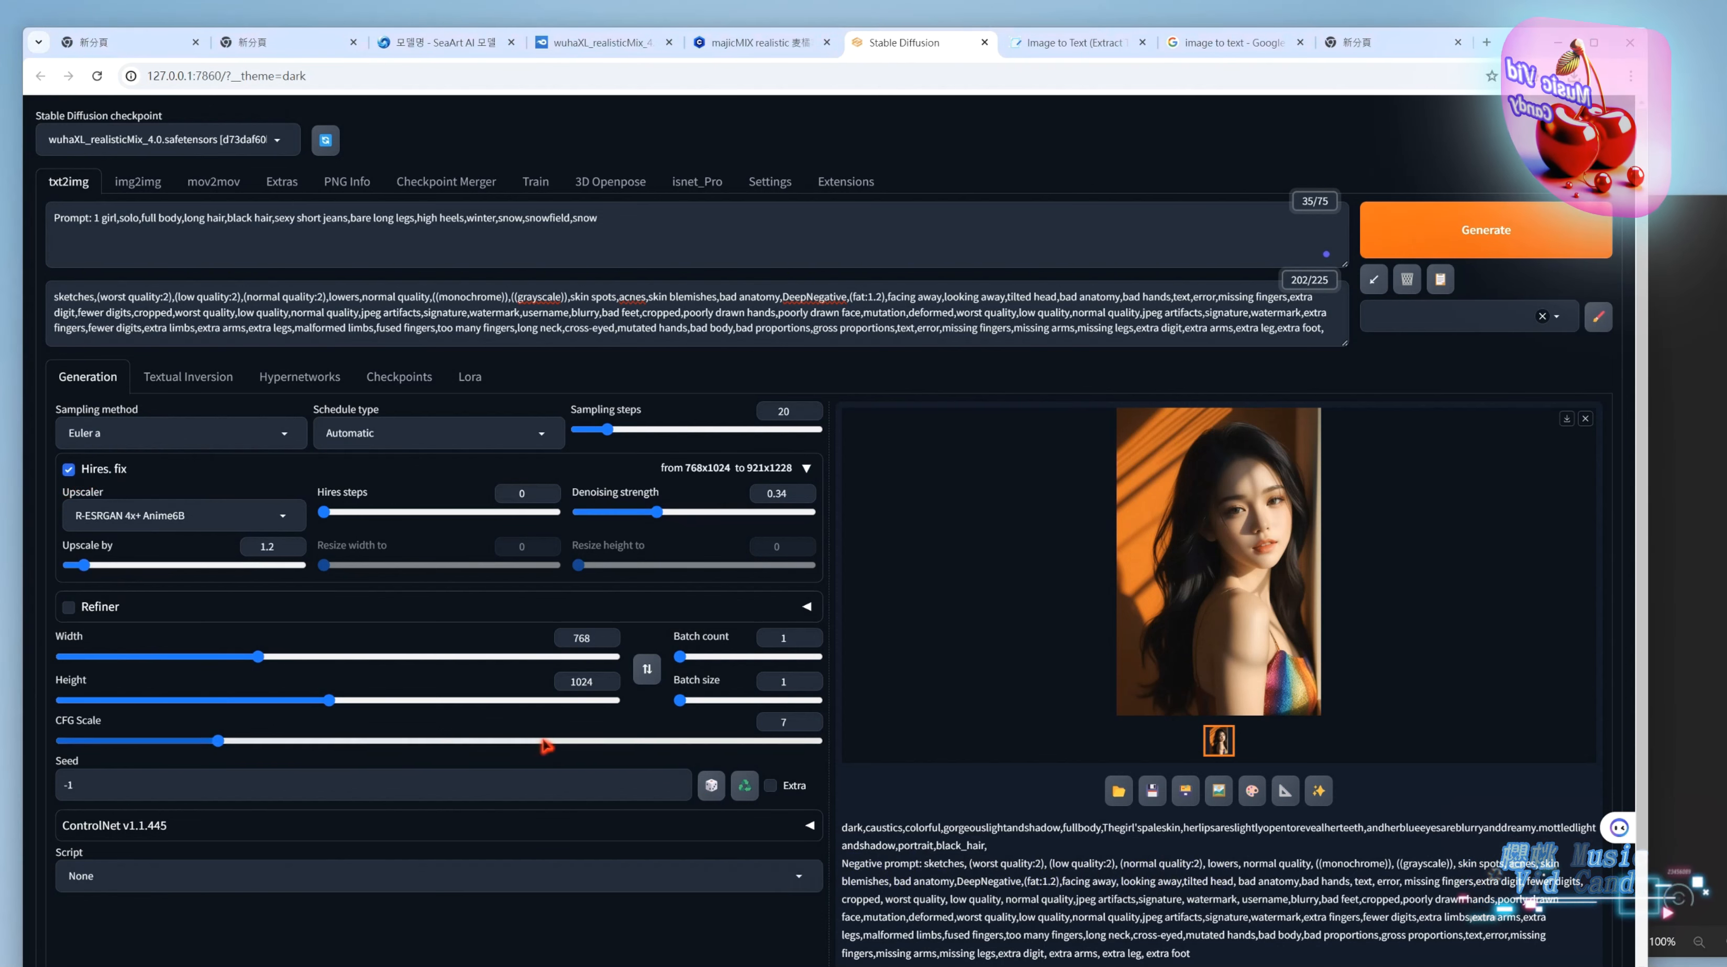
click(1476, 236)
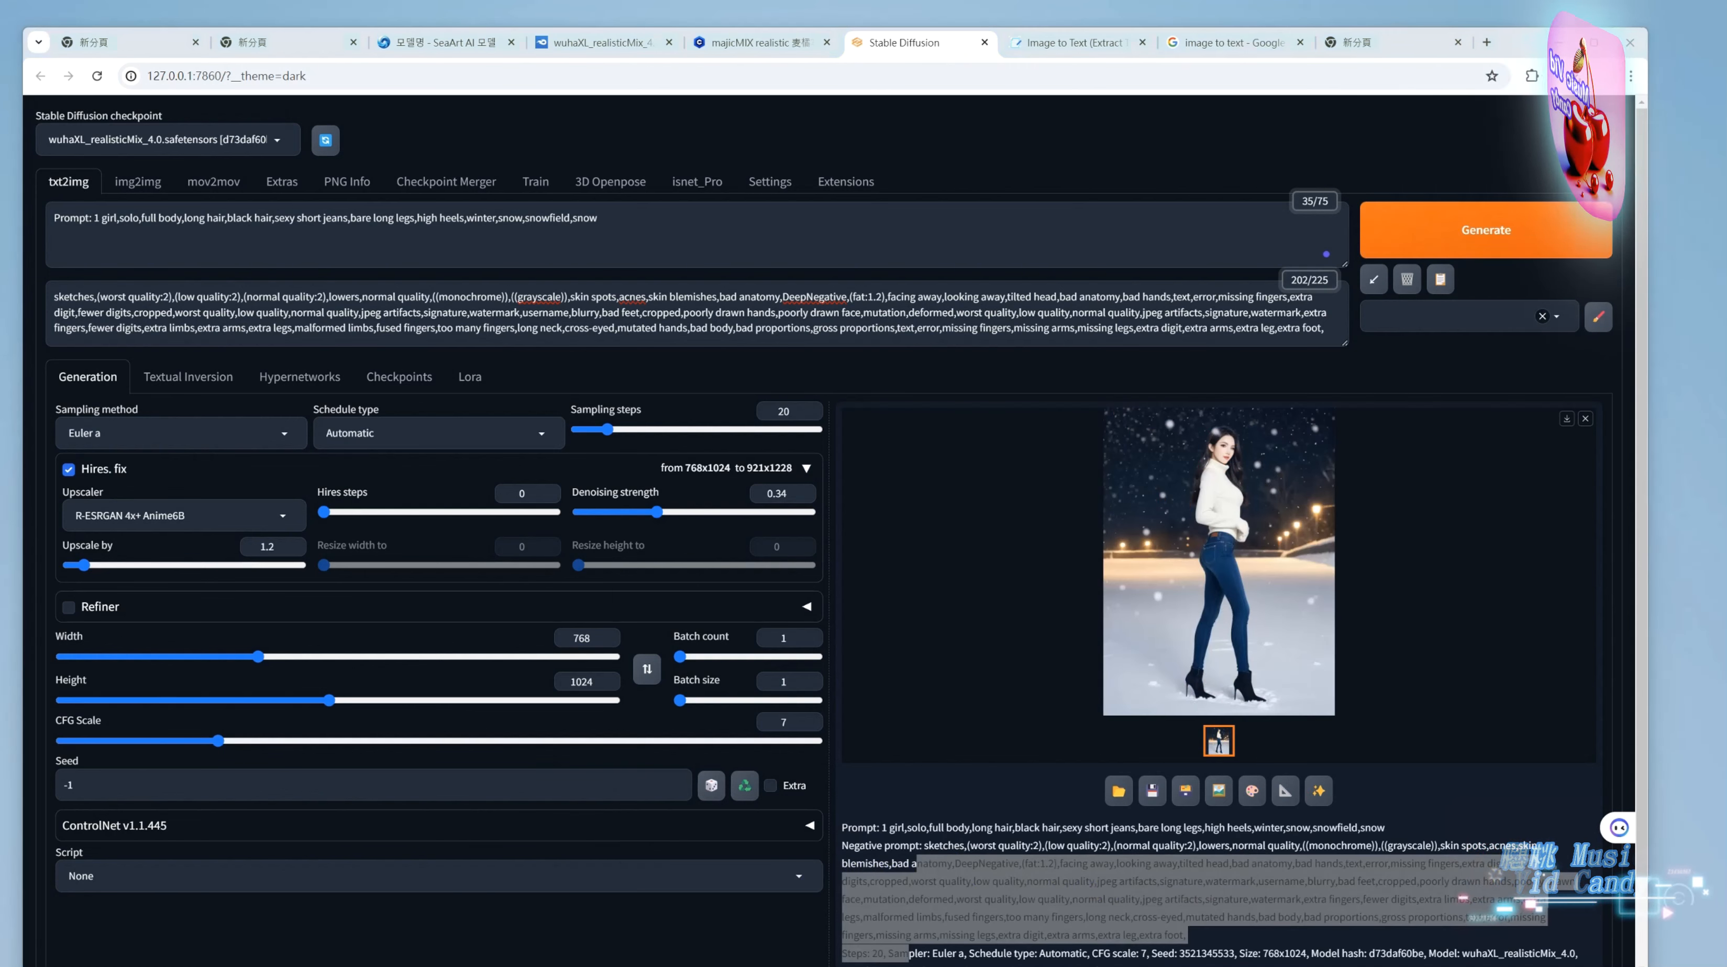
Replace the positive prompt with "1 girl,long hair,fine eyes,floral dress,long legs,outdoor" and turn off Hires. fix.
drag(1109, 961, 1397, 221)
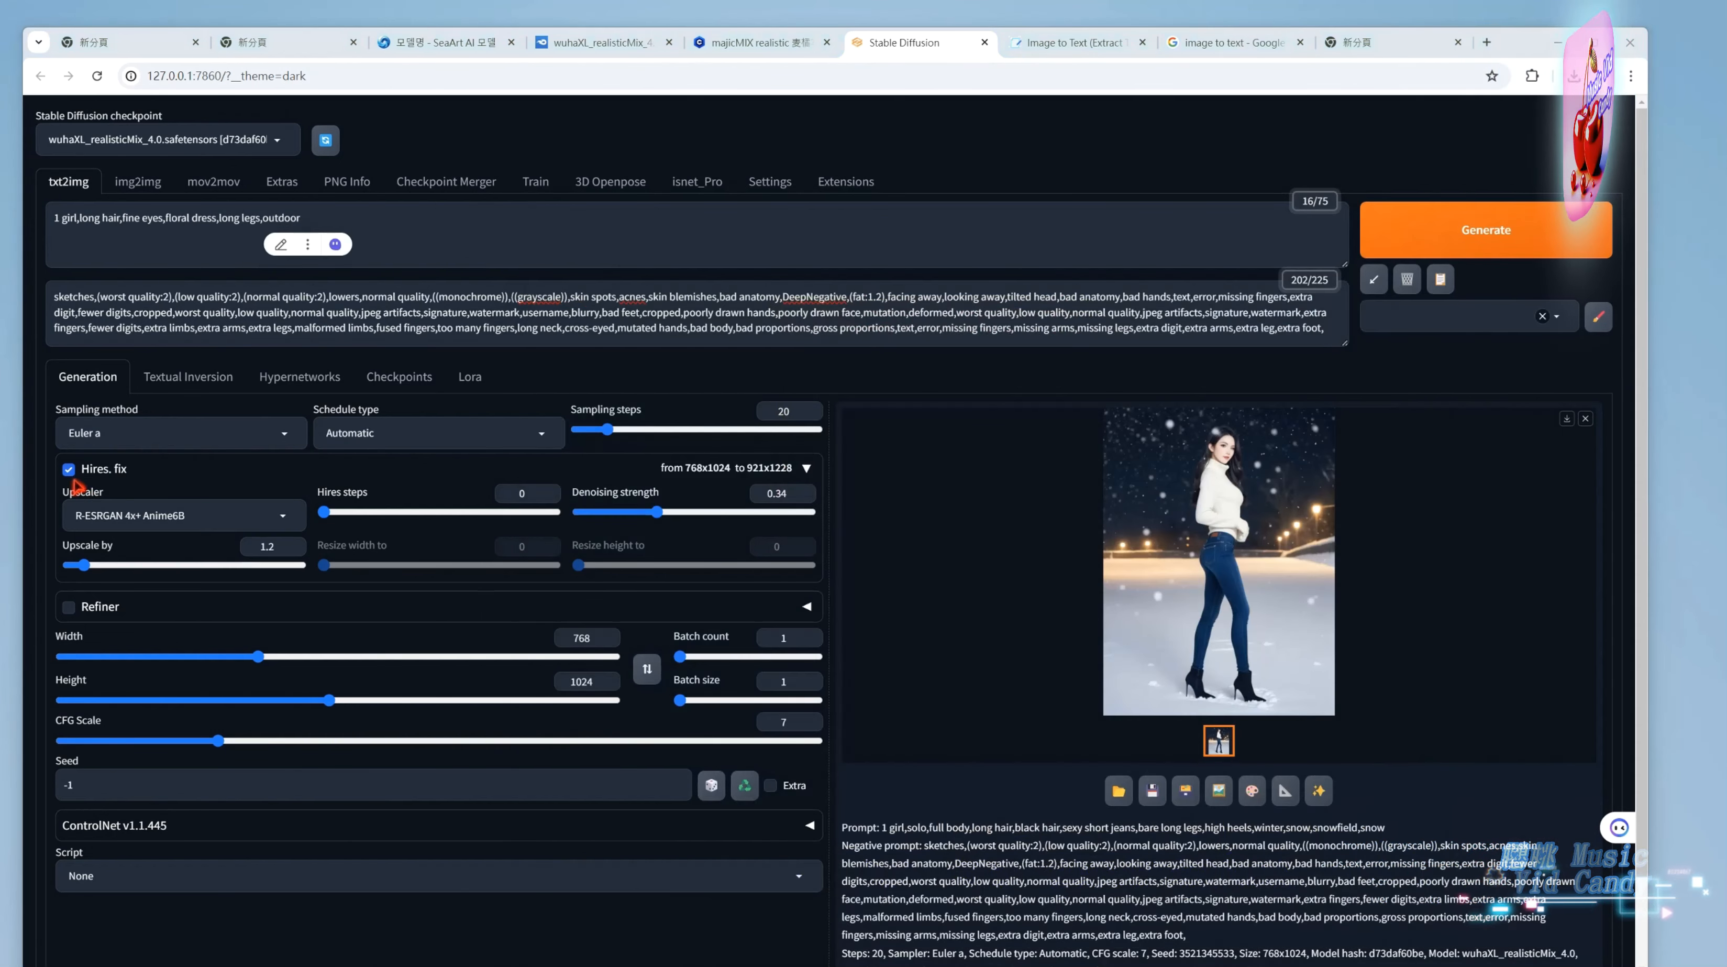
click(68, 469)
click(480, 474)
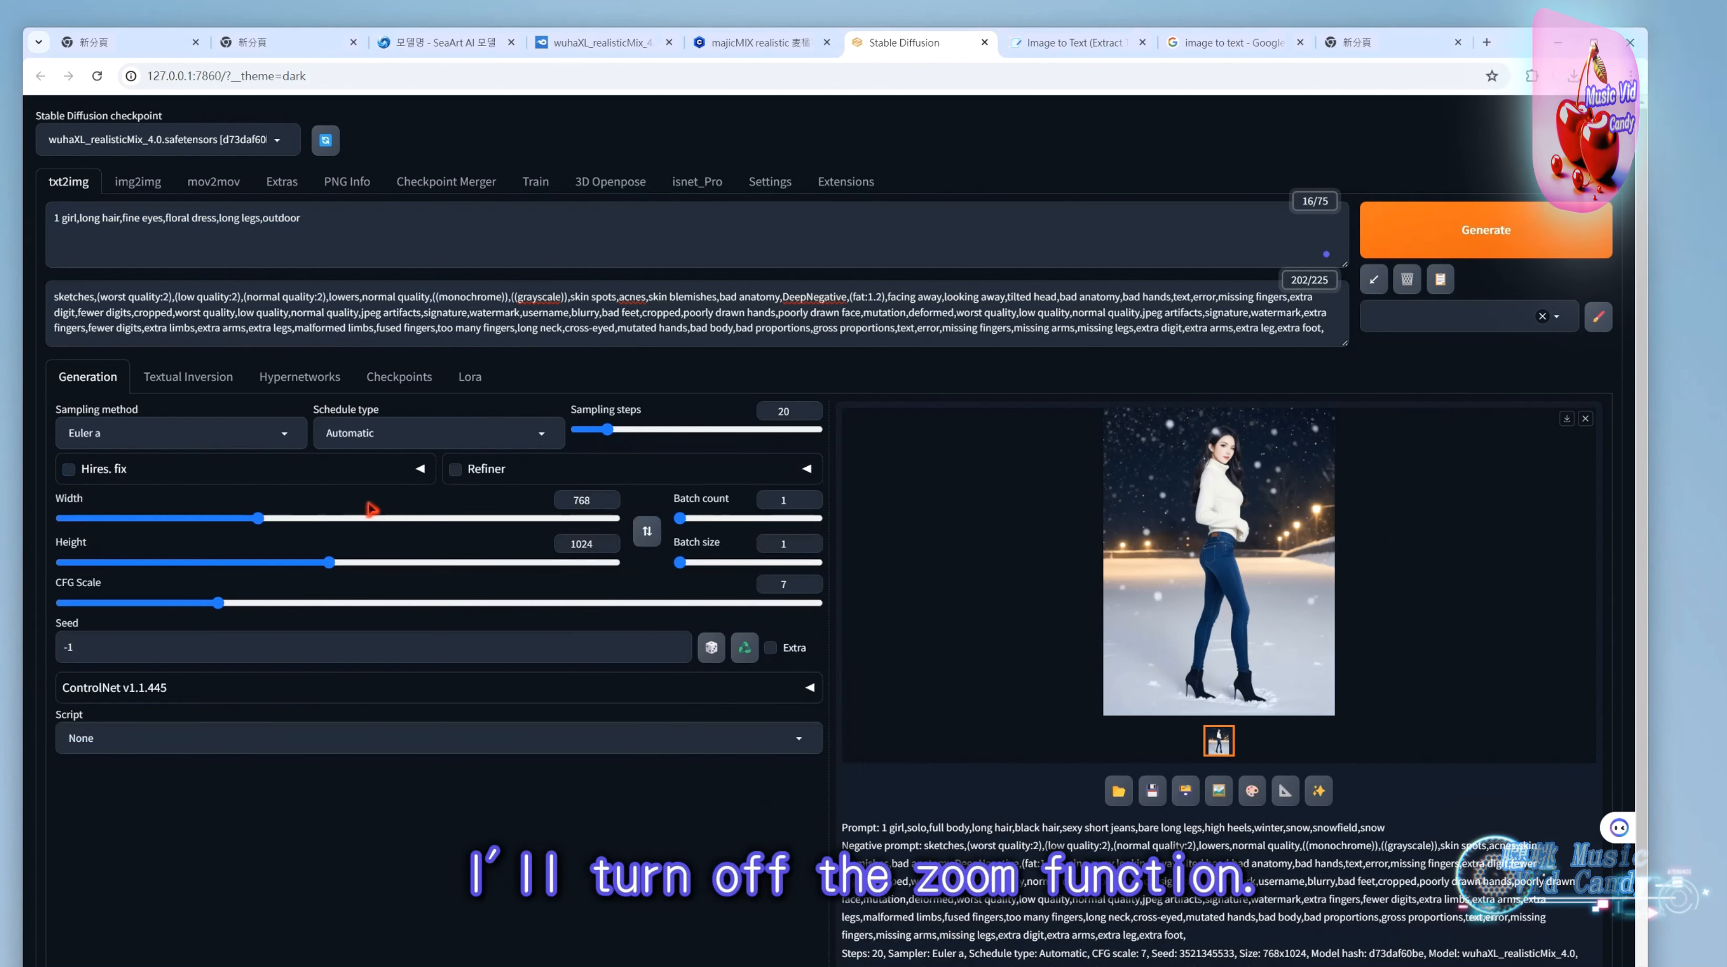
Set the image height to 768 for a 1:1 aspect ratio and generate the floral-dress image.
drag(599, 546, 563, 554)
click(604, 548)
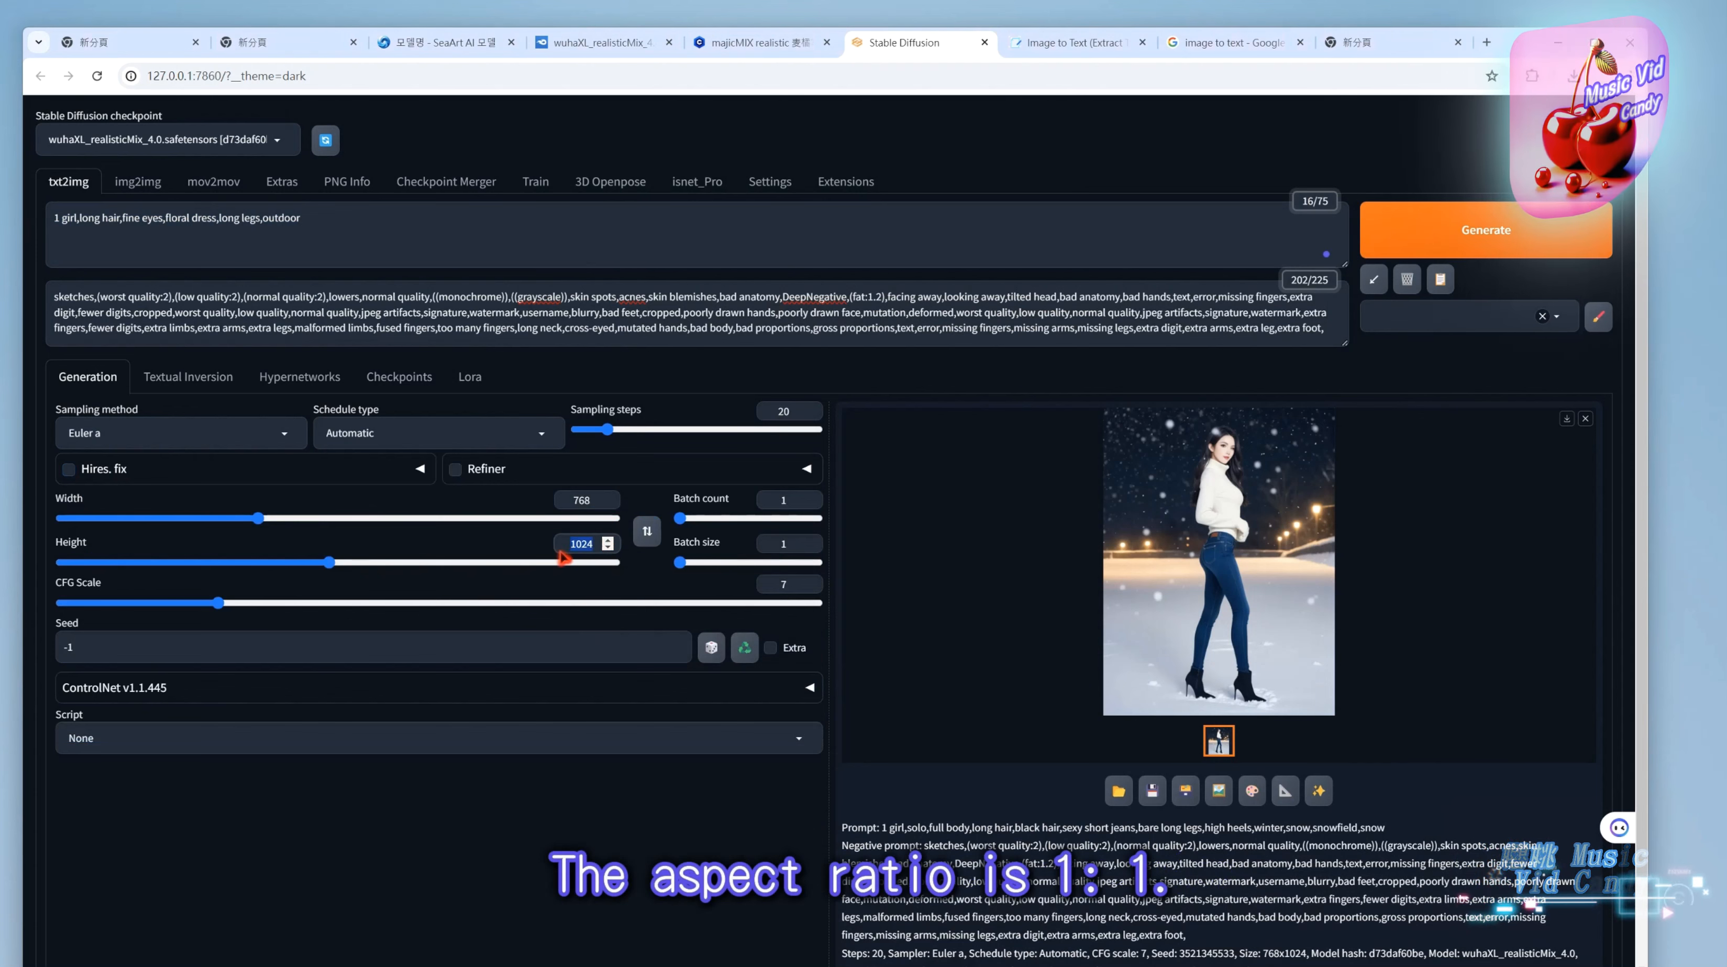
text(768)
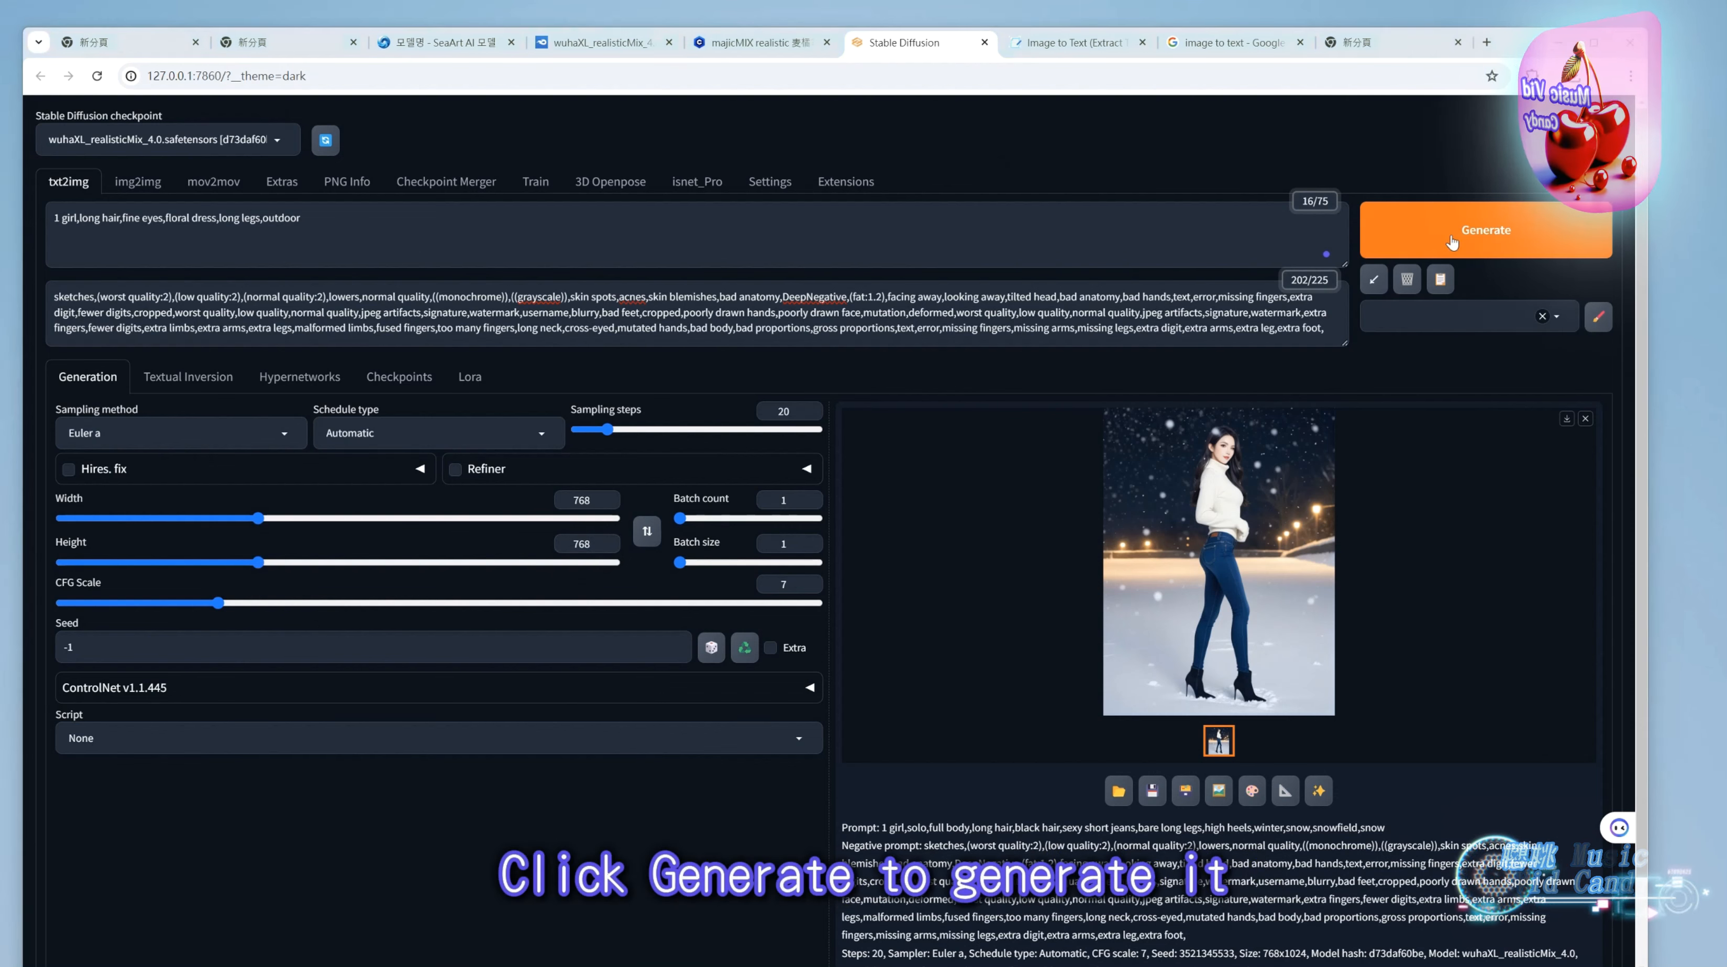
click(1394, 243)
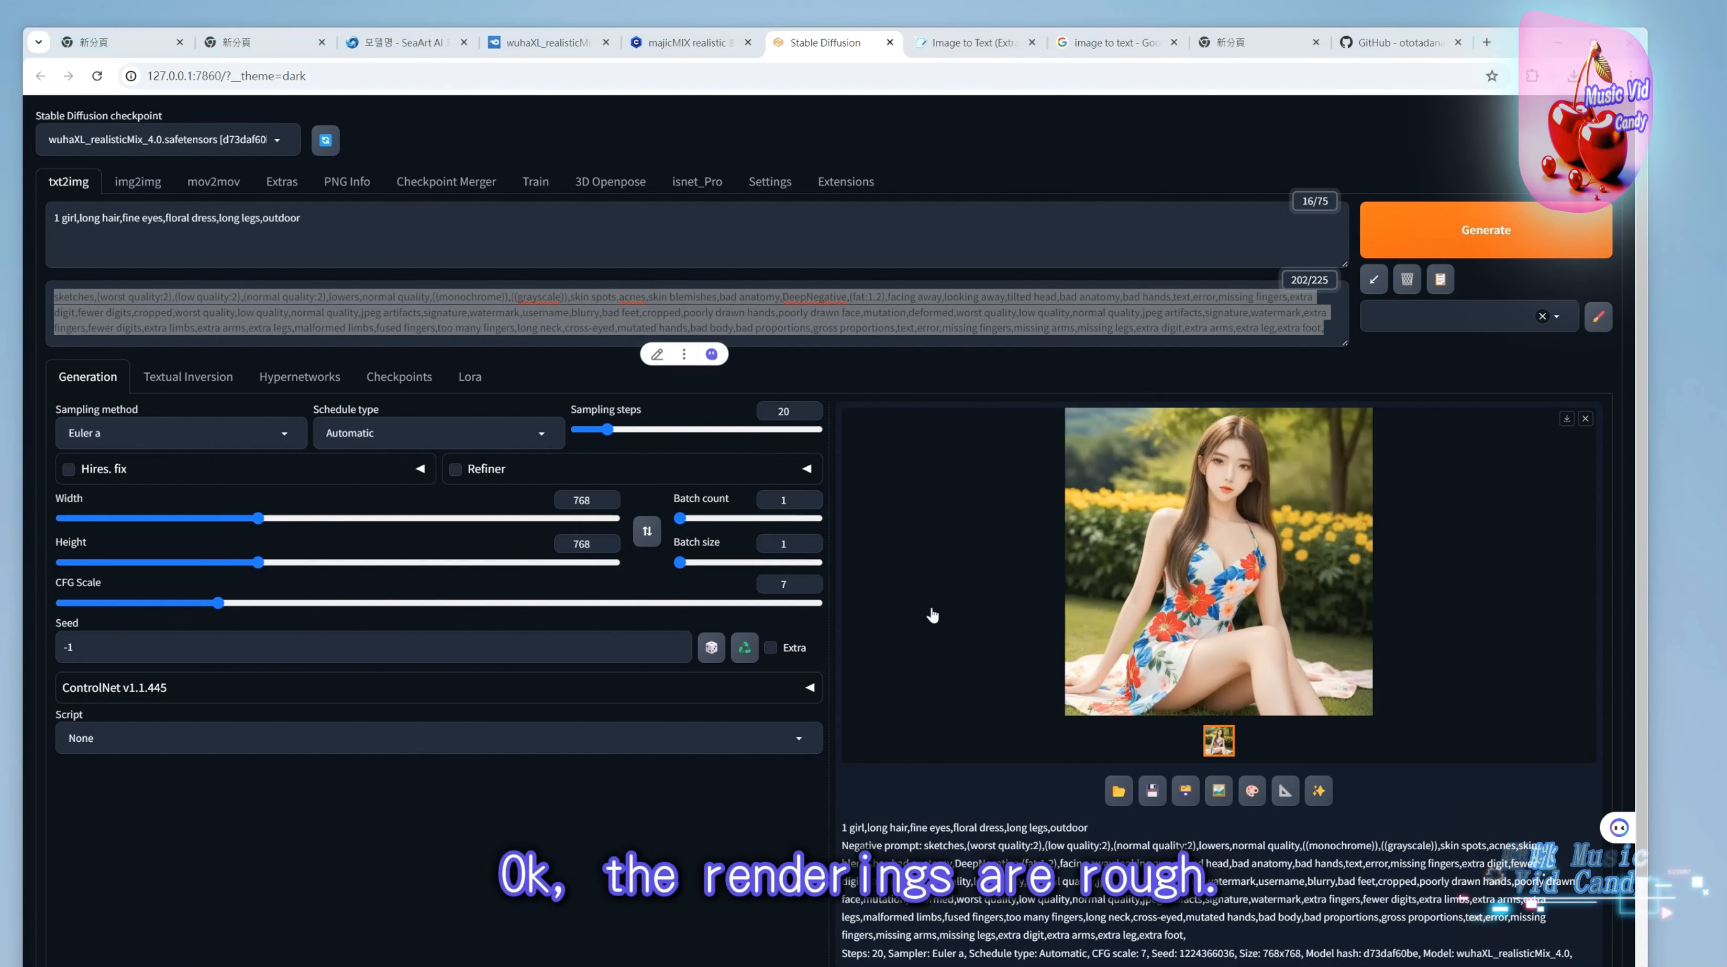
click(745, 648)
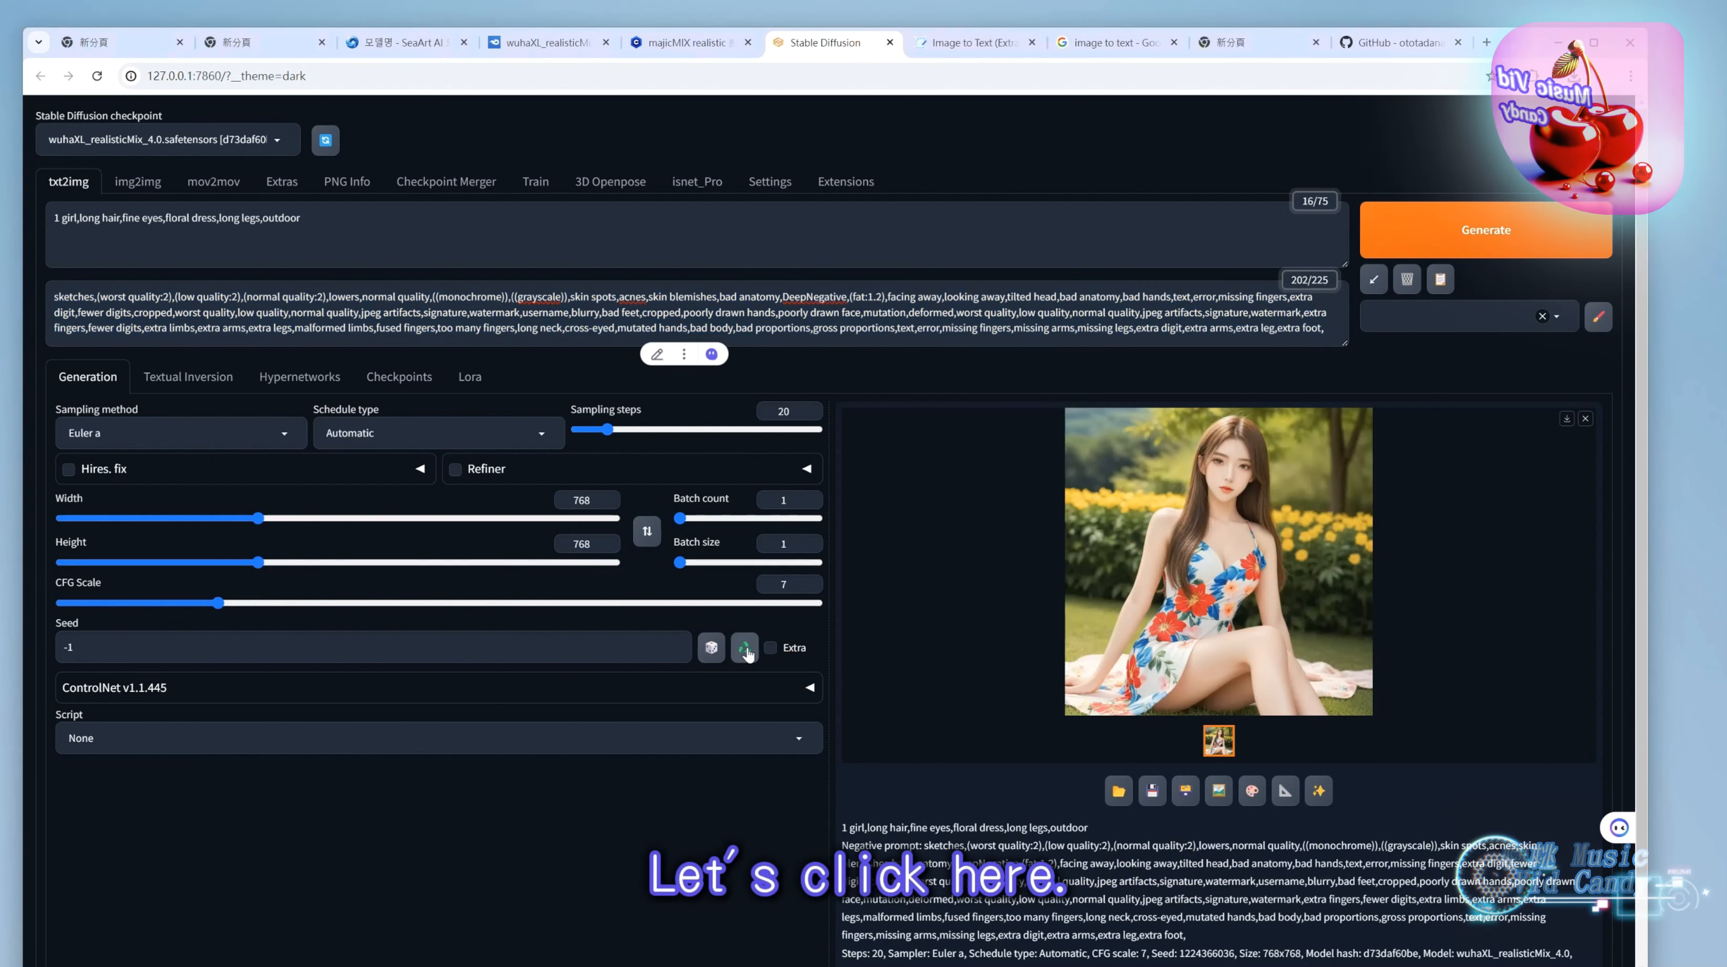
double_click(178, 649)
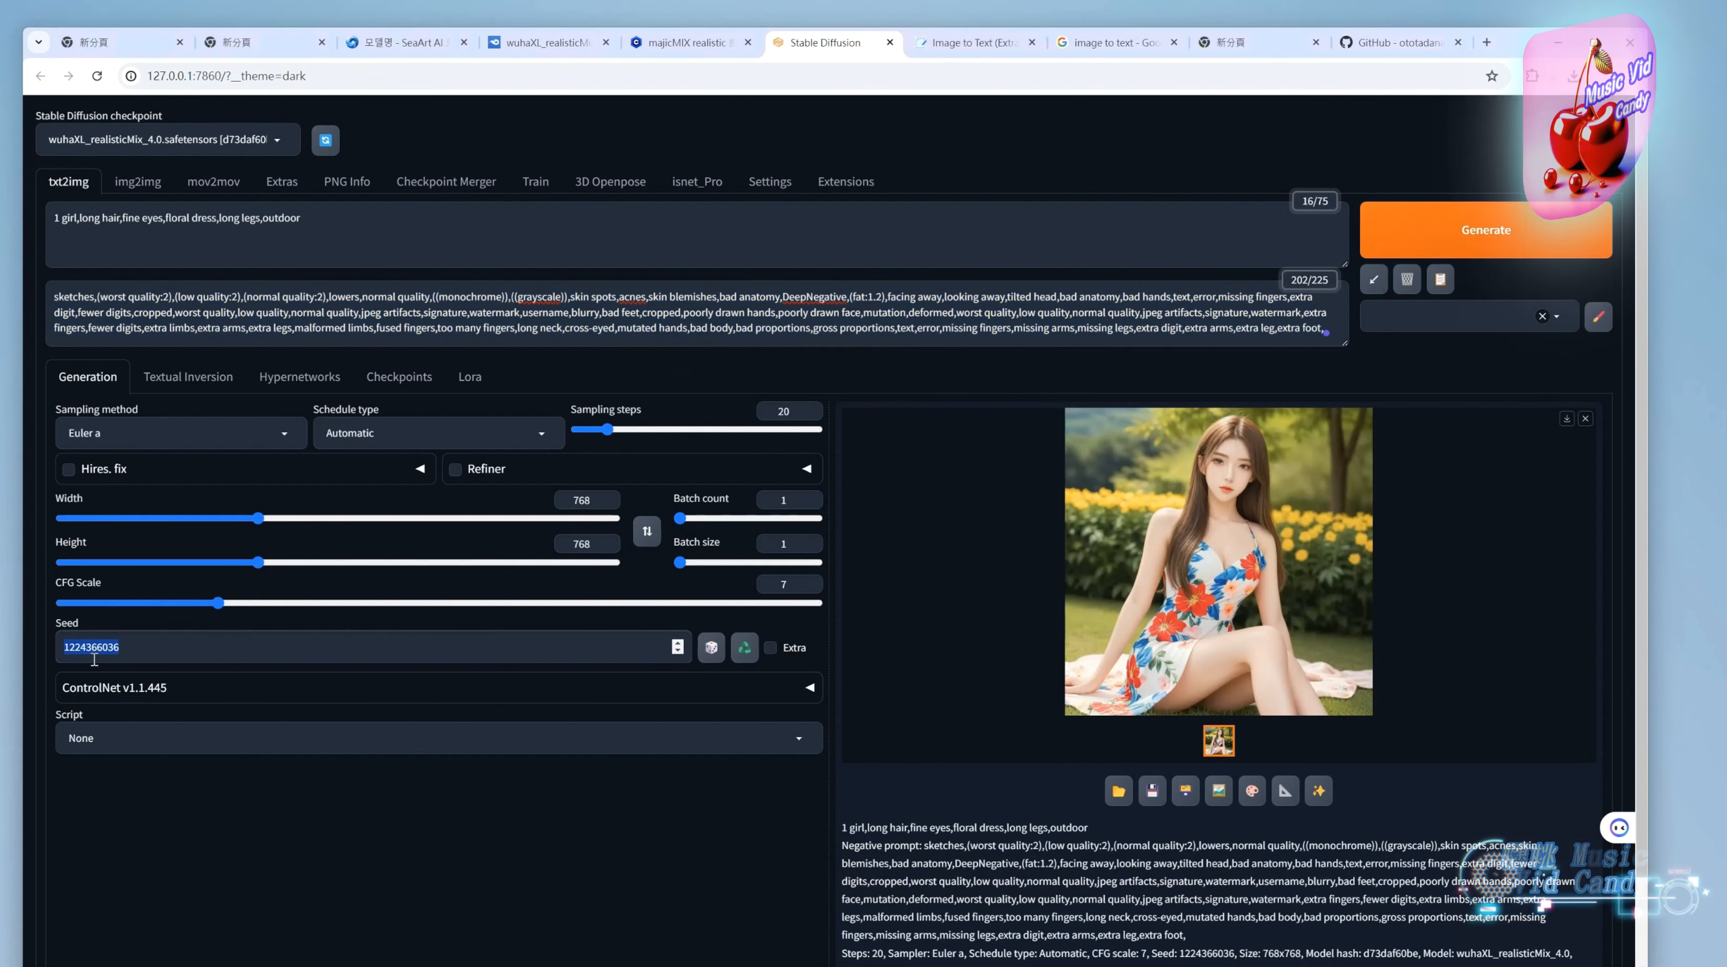
right_click(94, 650)
click(137, 685)
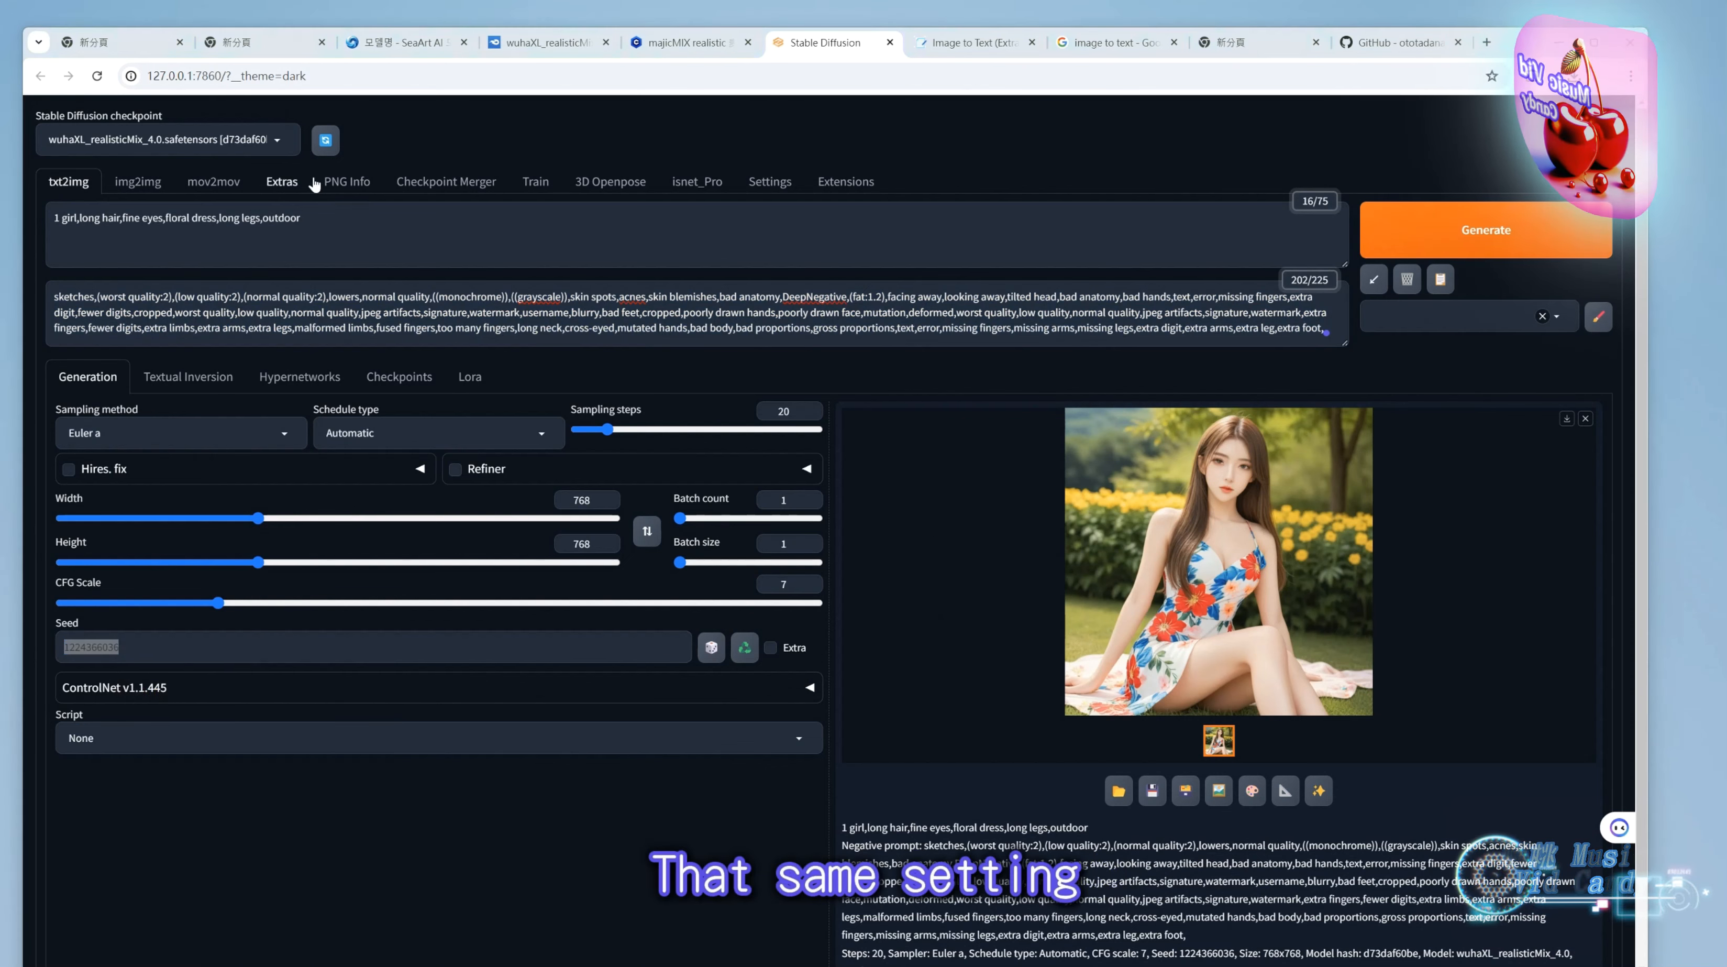
Switch the checkpoint to majicmixRealistic_v7.safetensors and generate a comparison image with a random seed (-1).
click(284, 142)
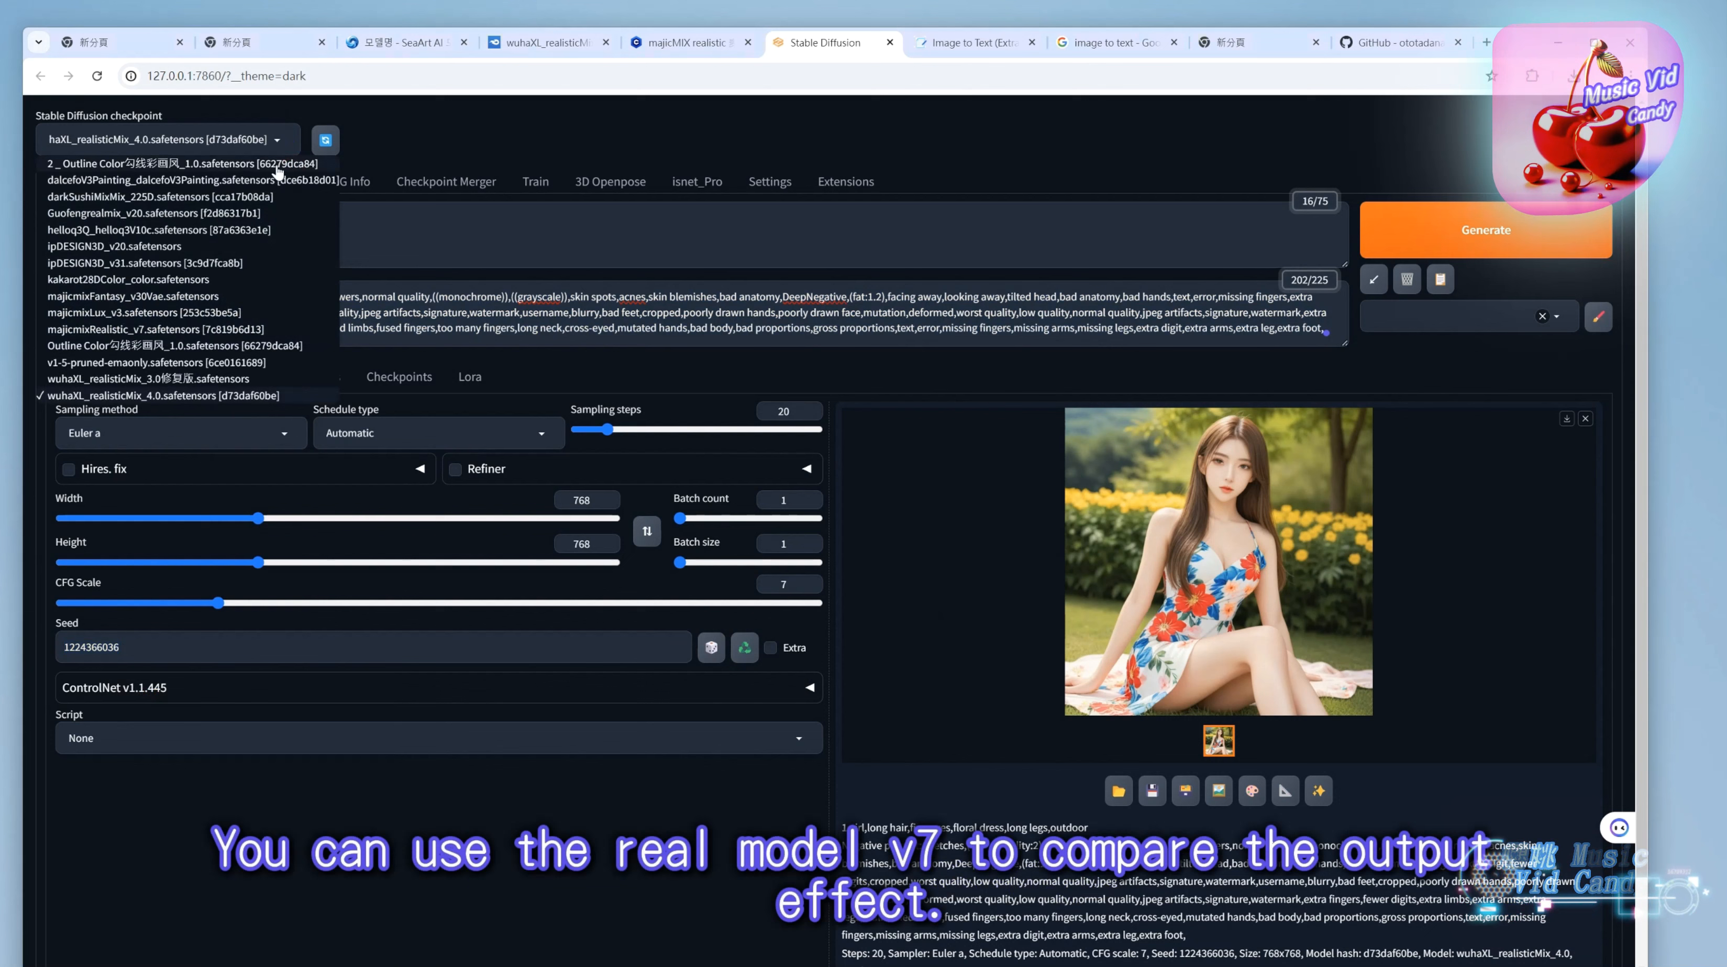
click(210, 330)
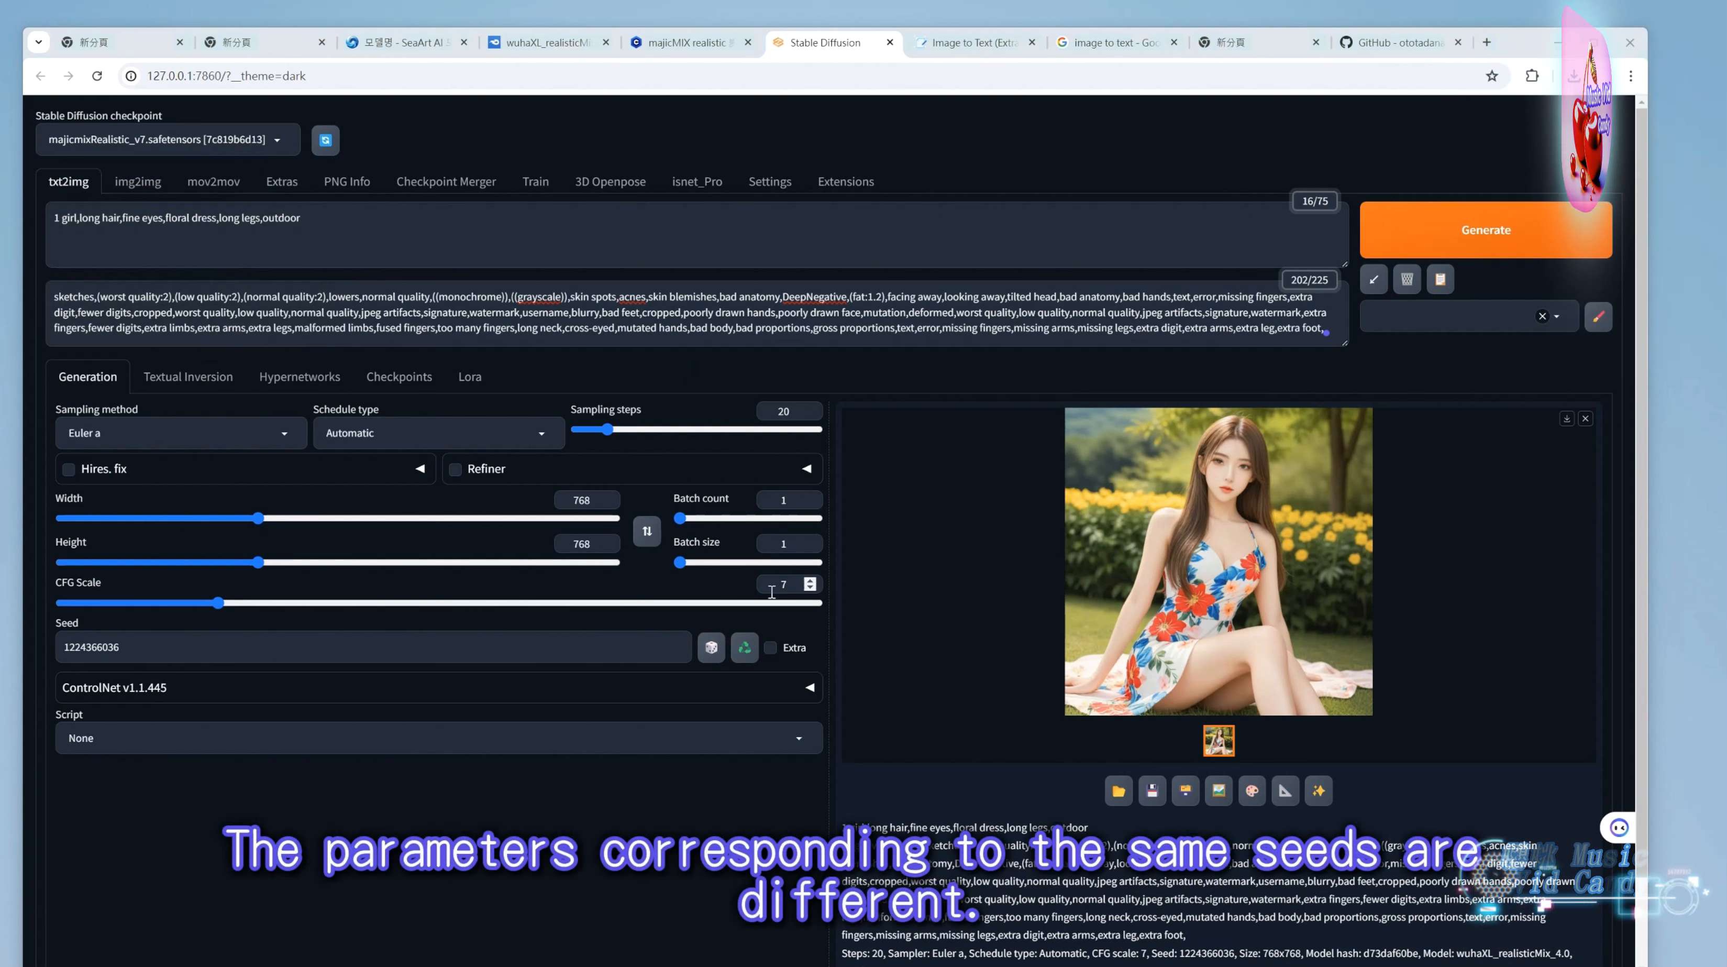
click(711, 648)
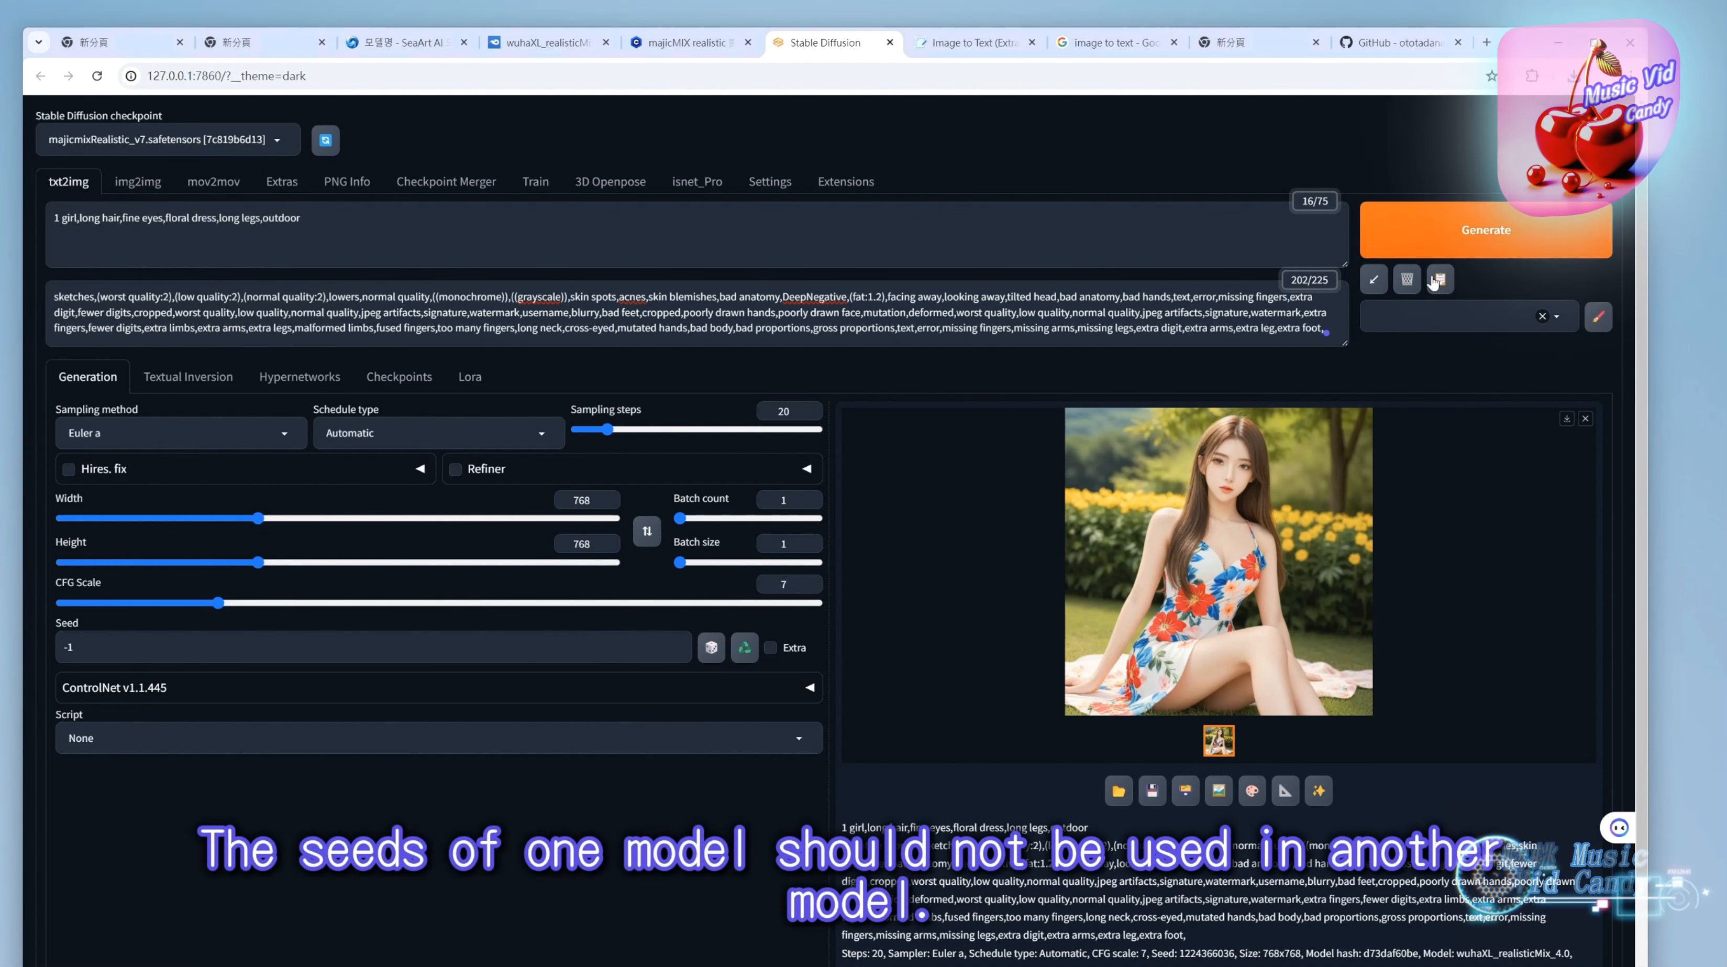
click(1448, 245)
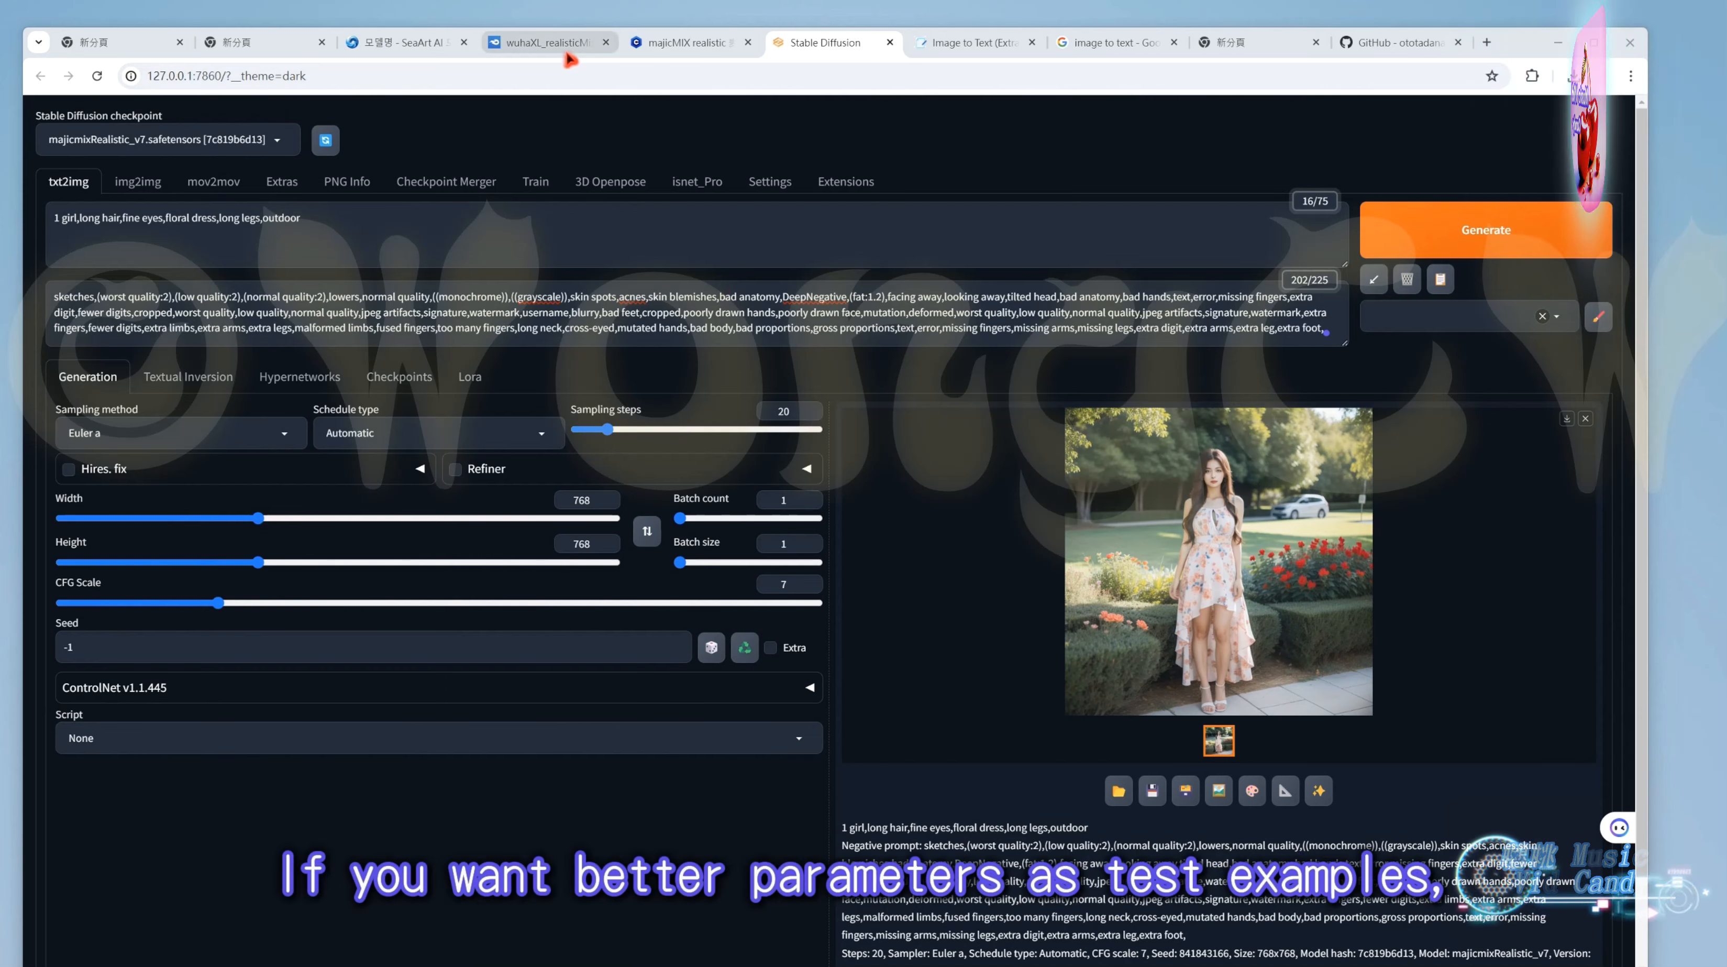
Open version 3.0 of wuhaXL realisticMix on SeaArt and look through the related sample images for better parameters.
click(405, 42)
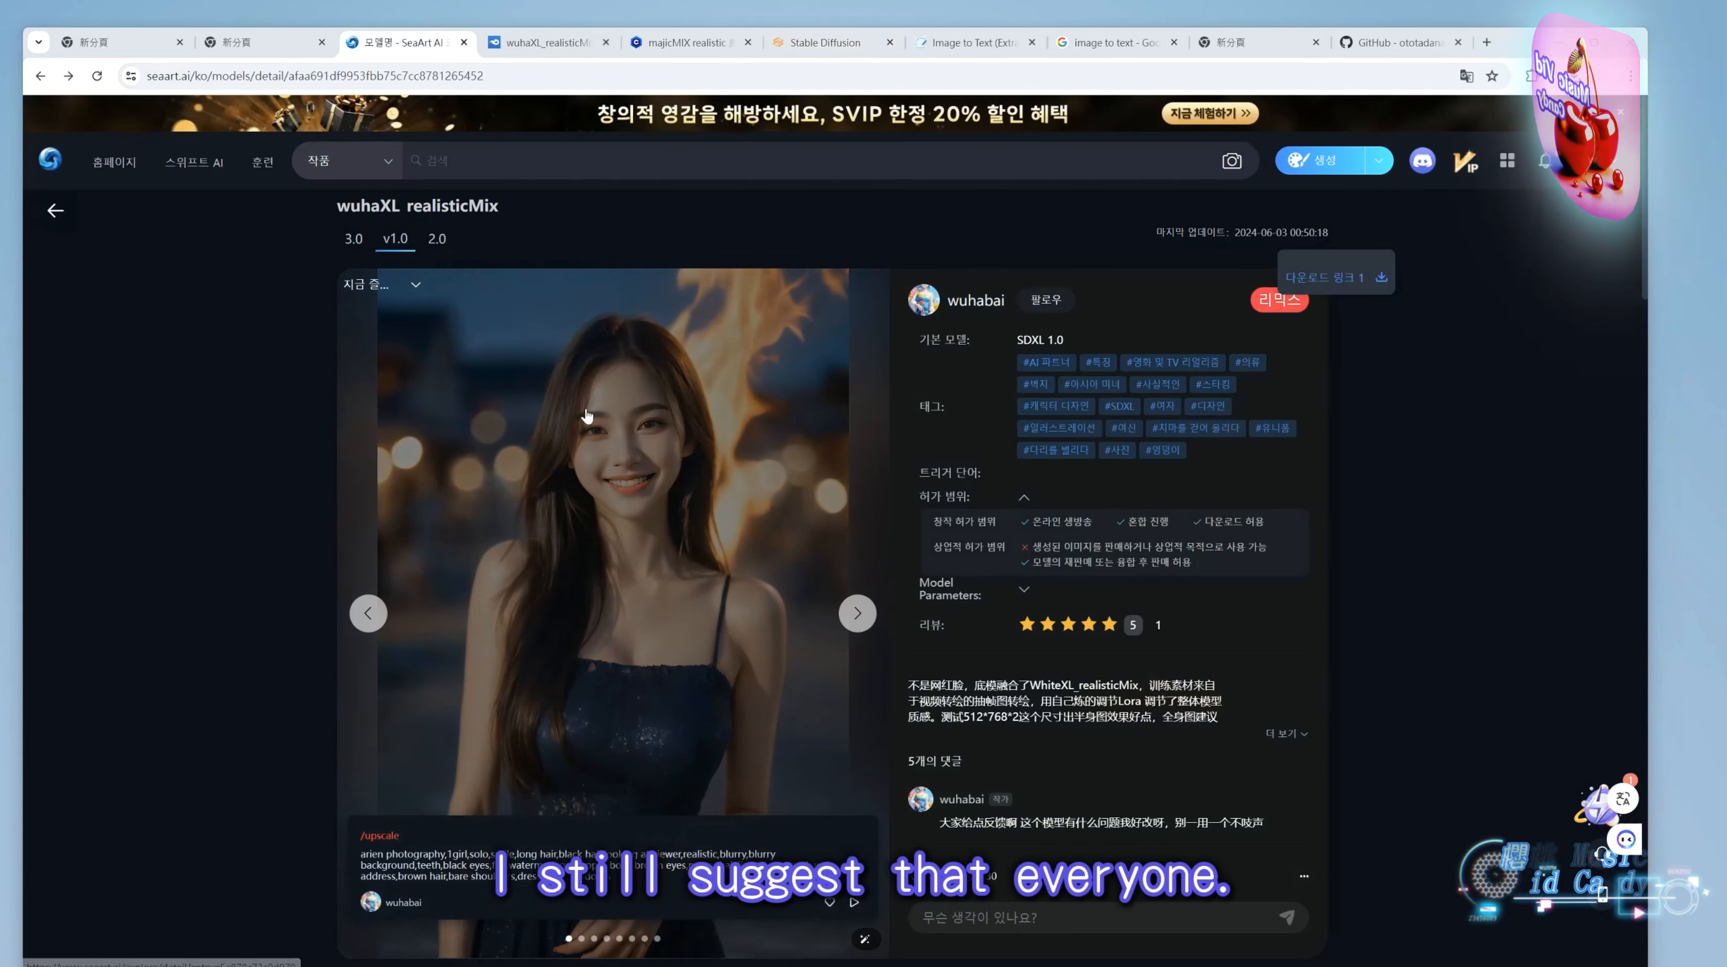
click(355, 243)
scroll(868, 718, down, 4)
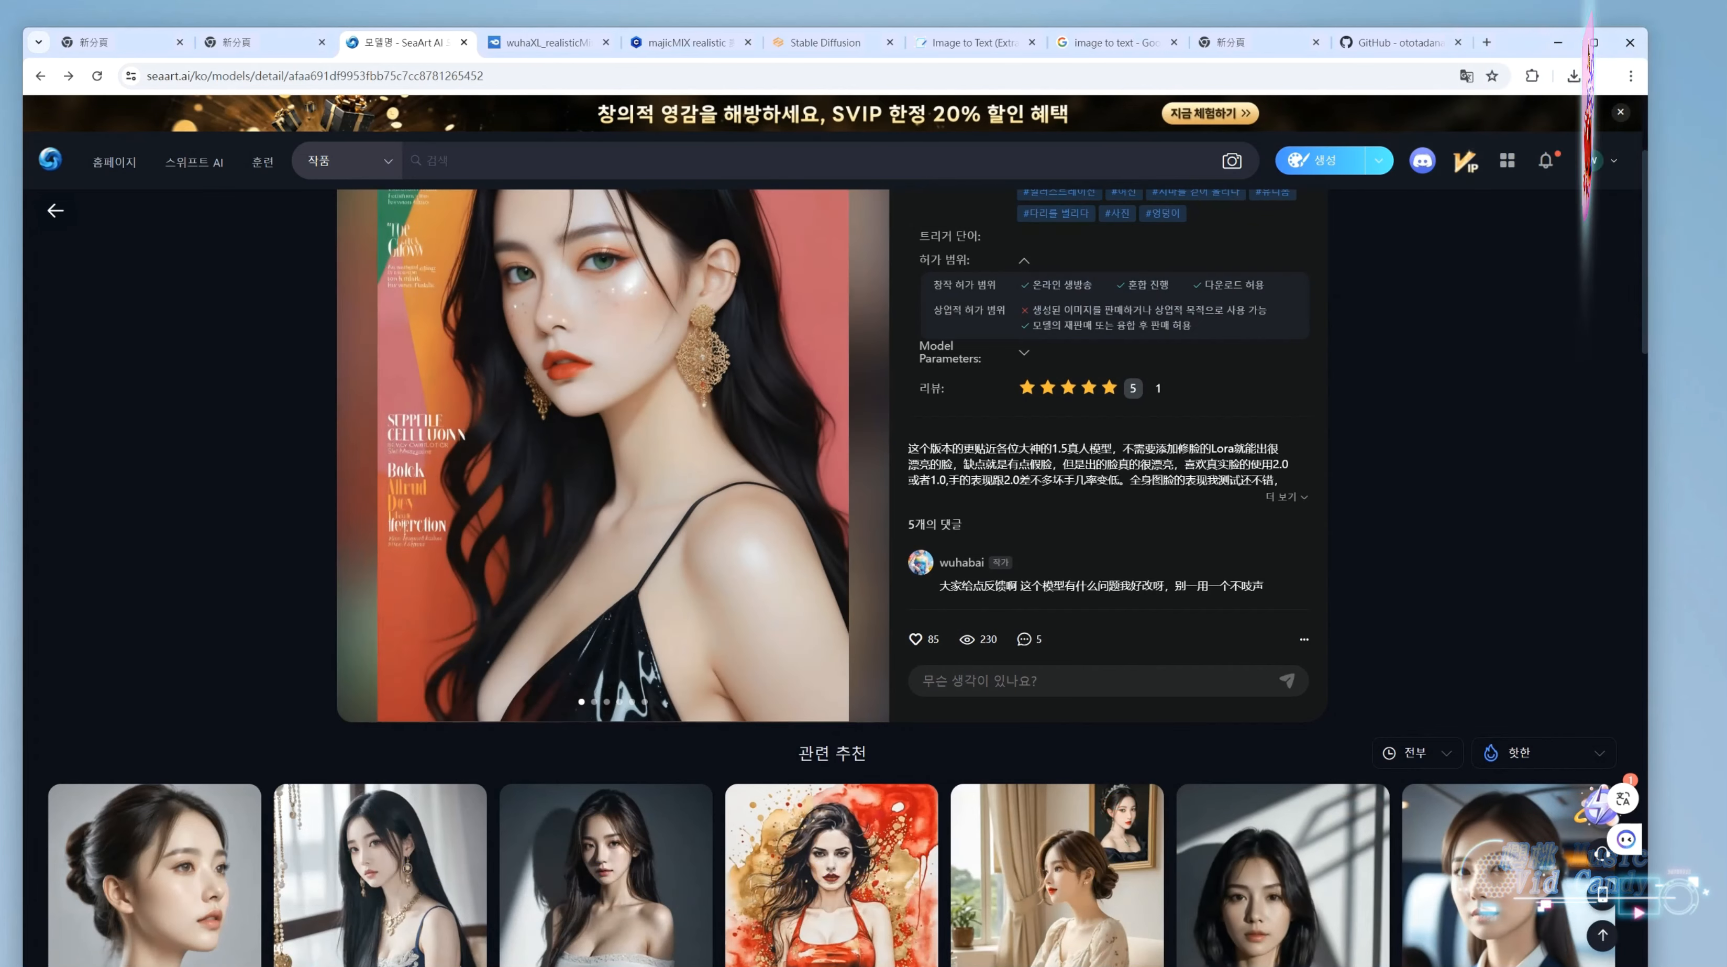
scroll(472, 587, down, 5)
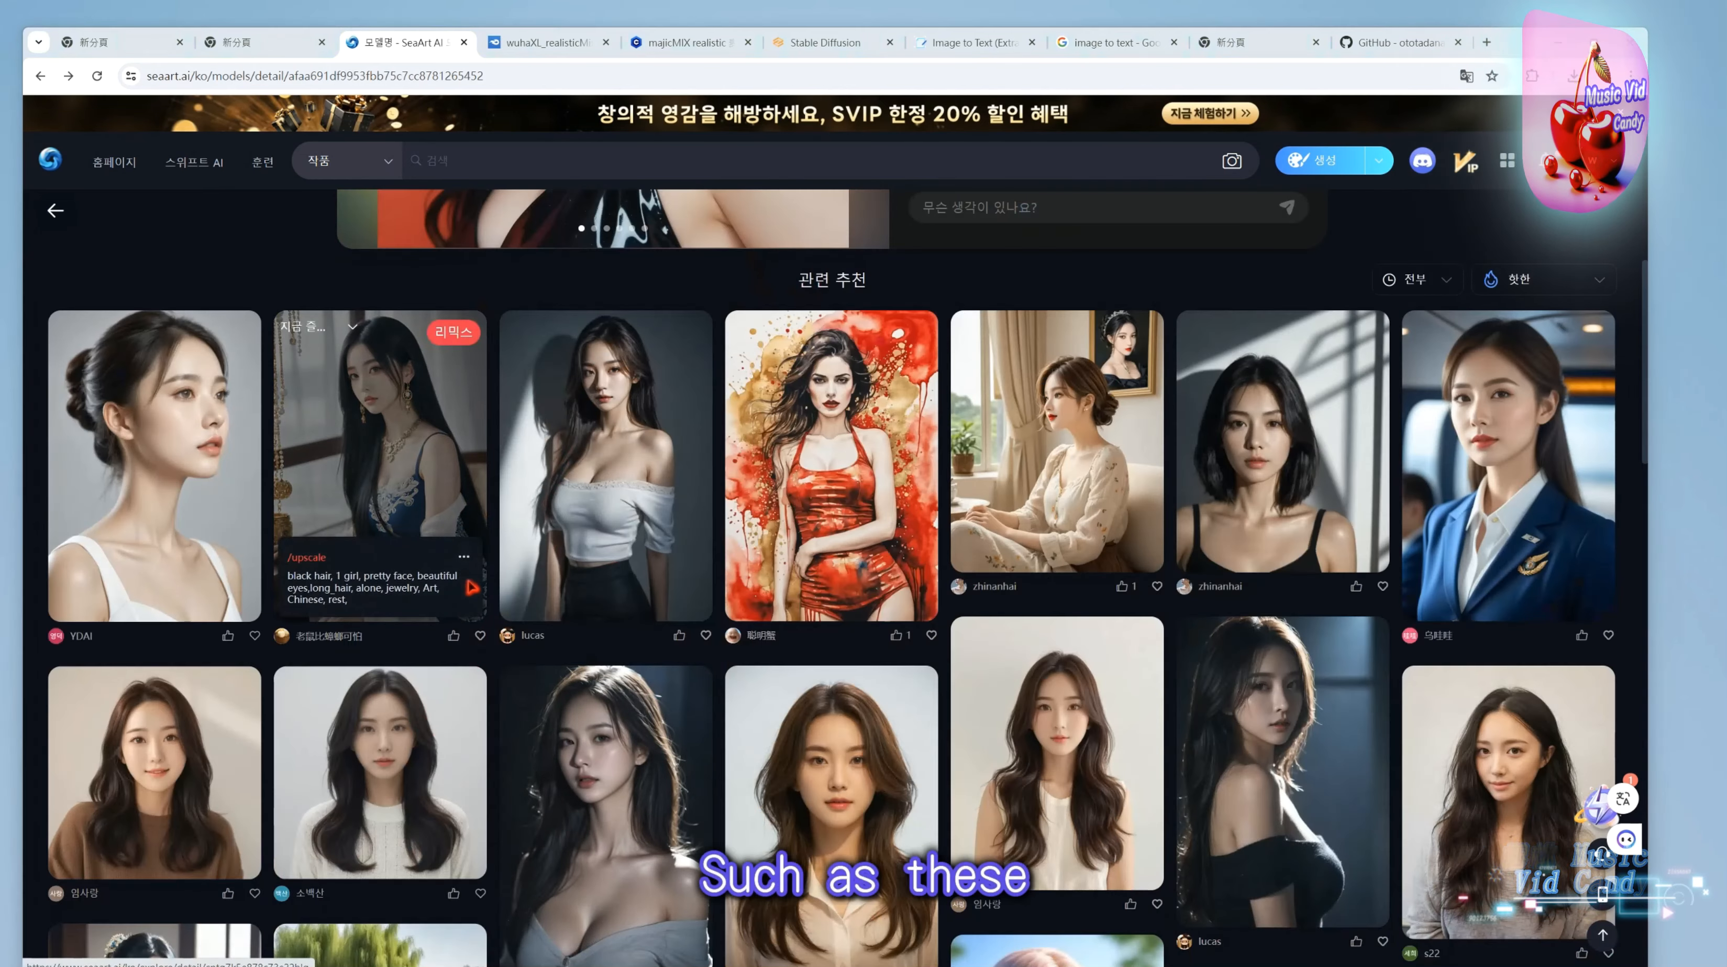
scroll(237, 673, down, 5)
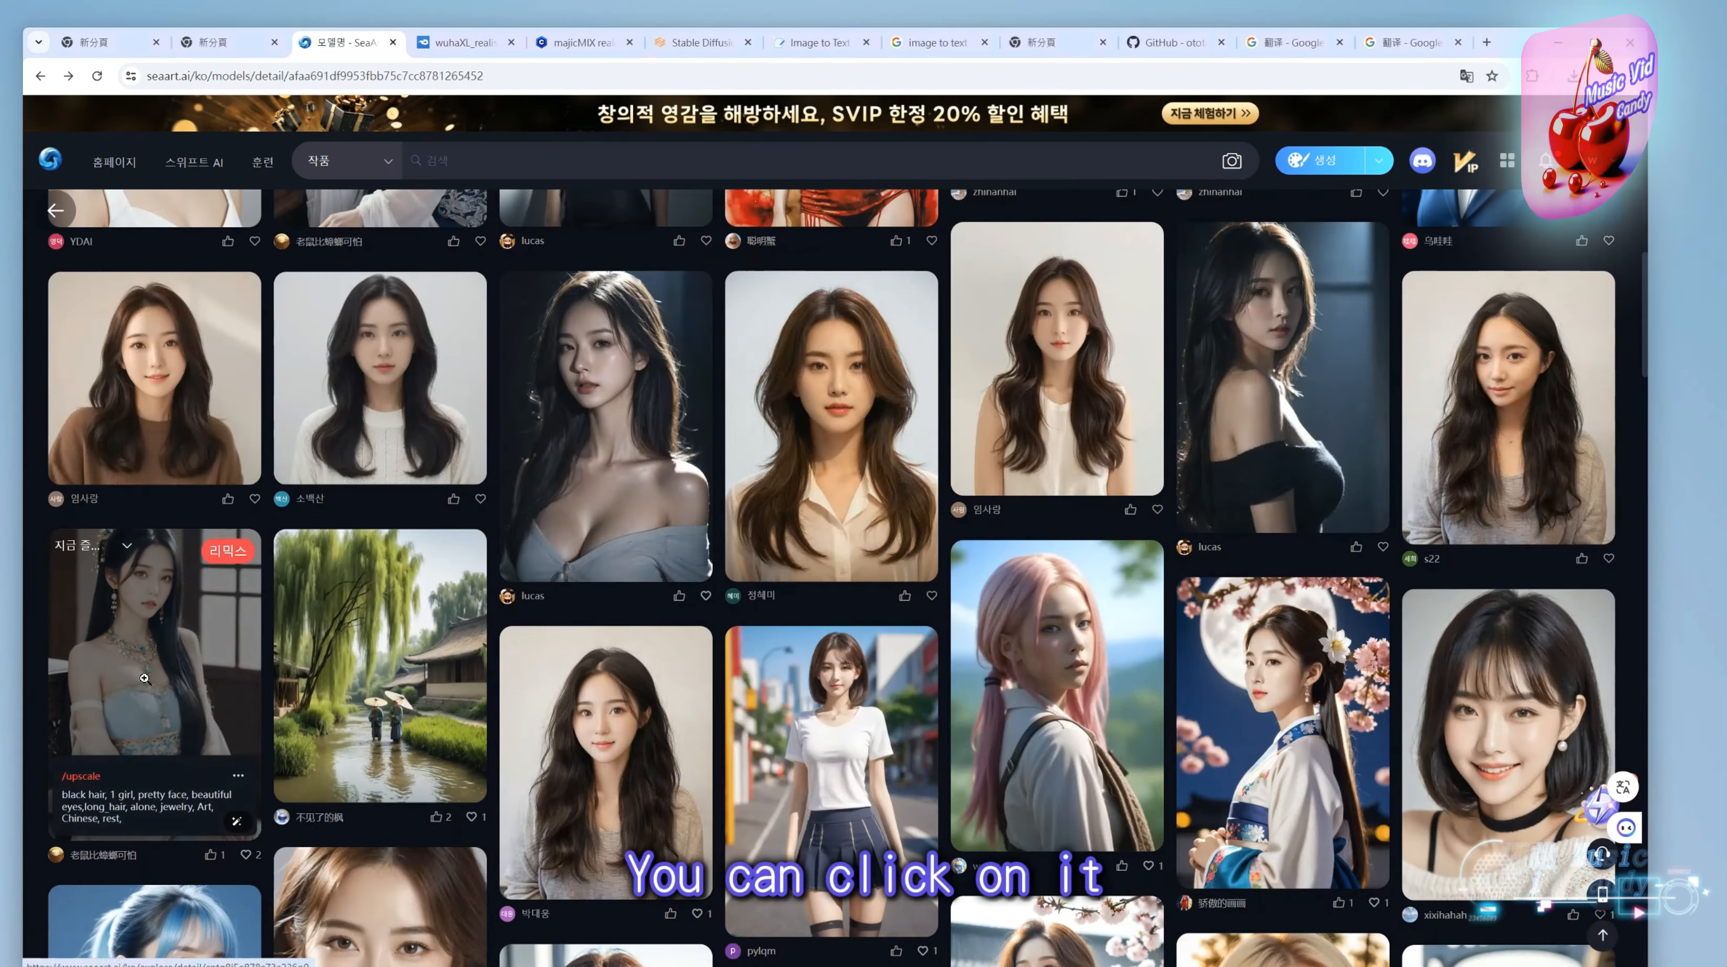
Open the sample picture of the black-haired girl in traditional dress and jewelry and select its full Korean prompt text.
click(144, 678)
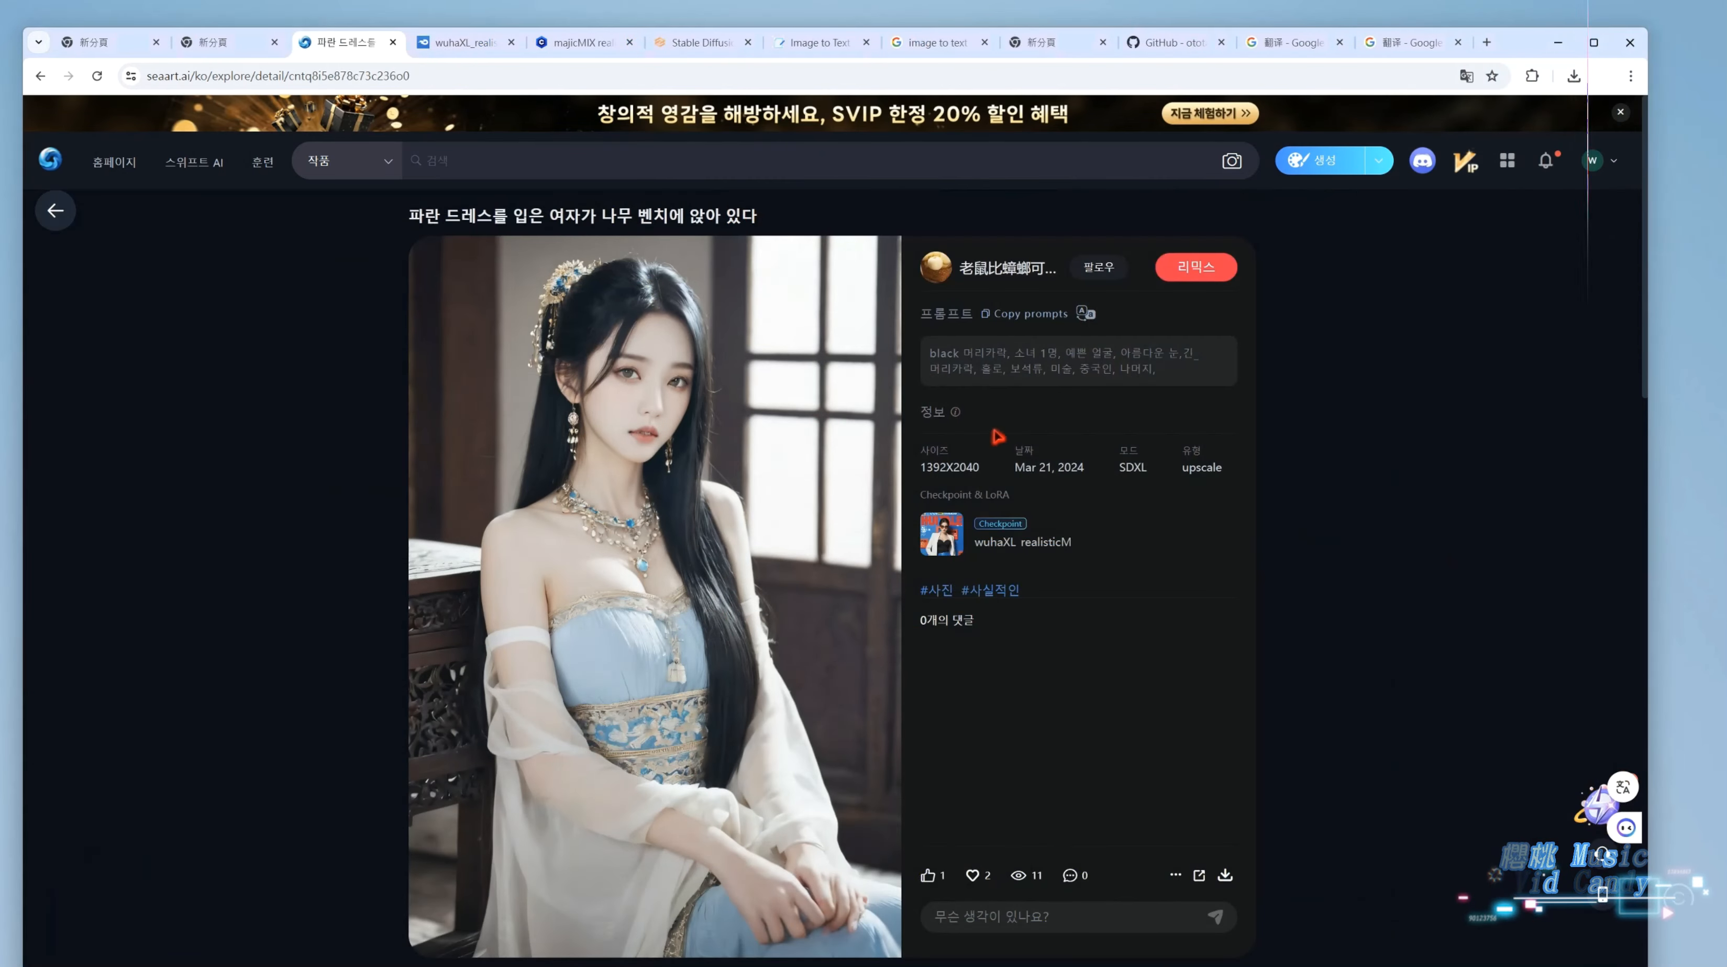
drag(1194, 387, 930, 352)
right_click(1112, 374)
key(Escape)
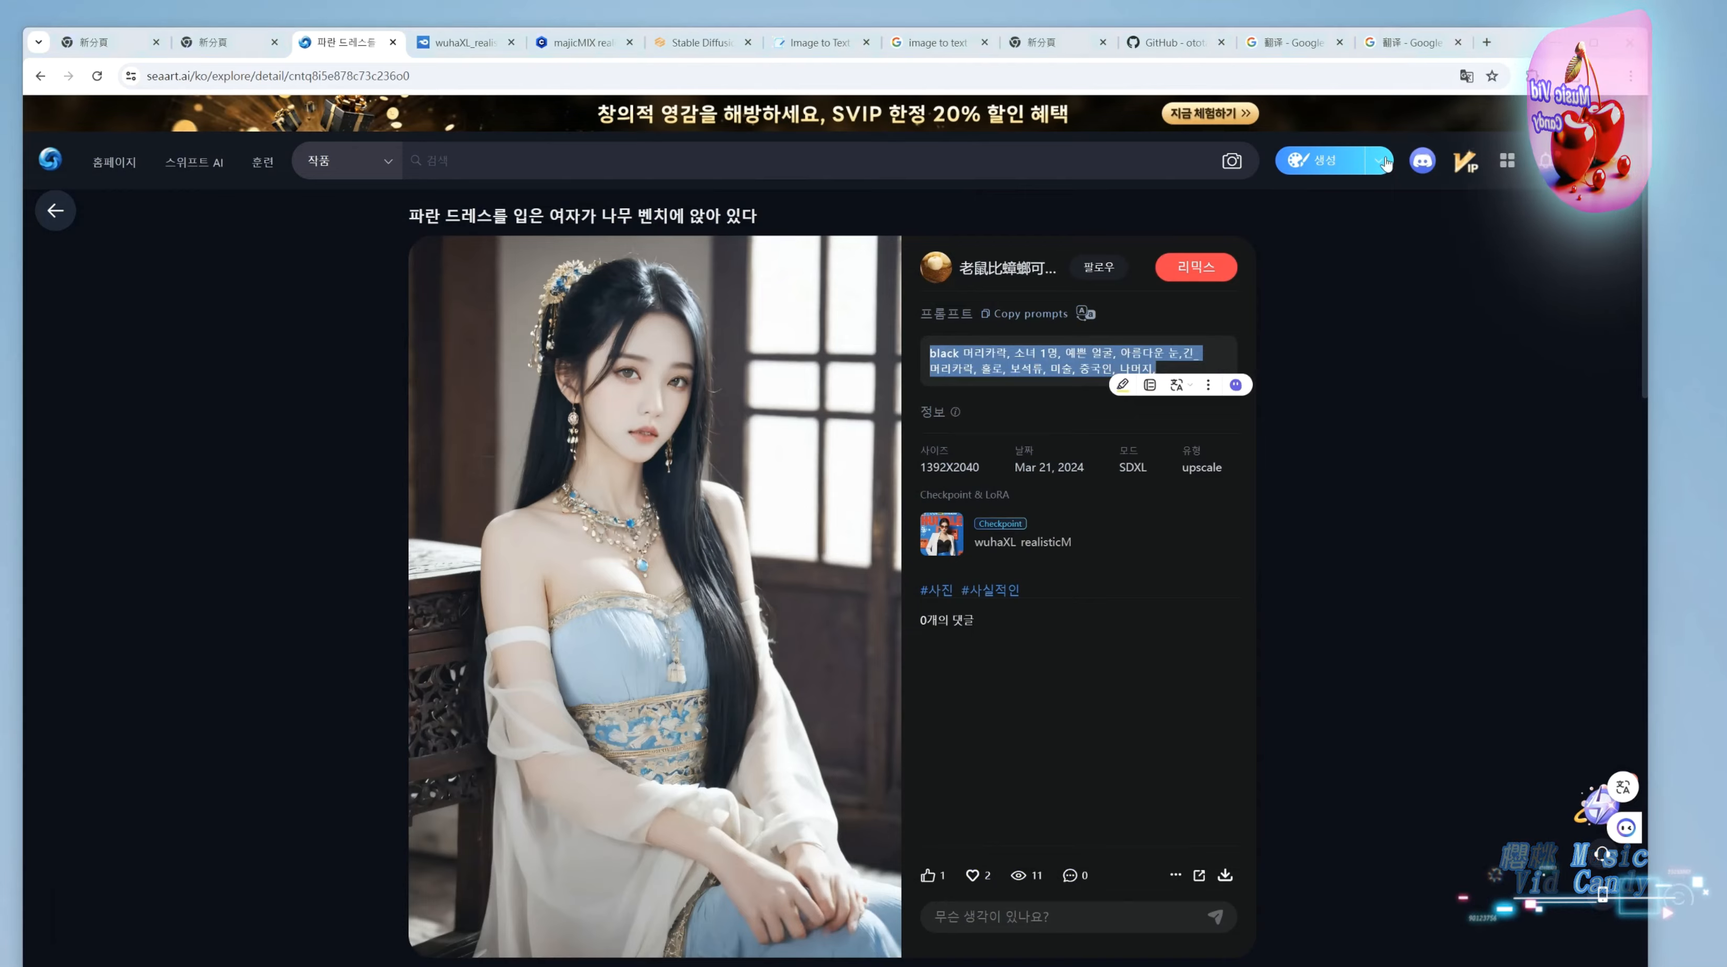
Check the prompt's English and Chinese translations and enter "black hair, 1 girl, pretty face, beautiful eyes, long_hair, alone, jewelry, art, chinese, rest," as the positive prompt.
click(1406, 52)
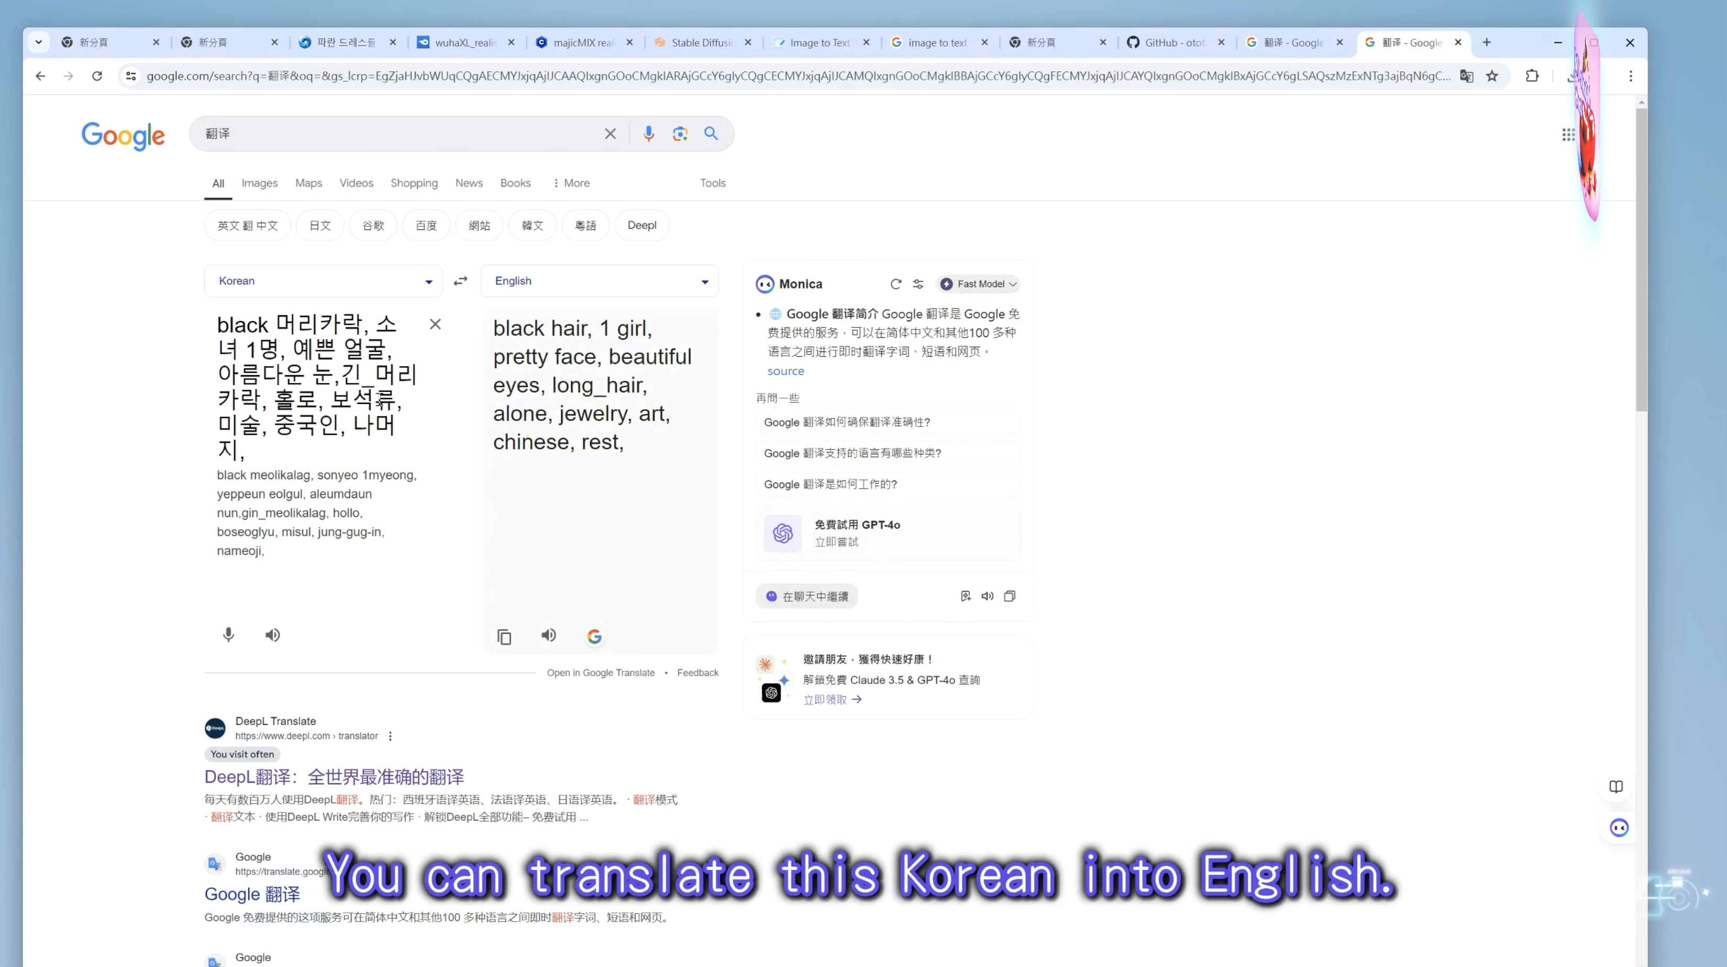
click(1292, 48)
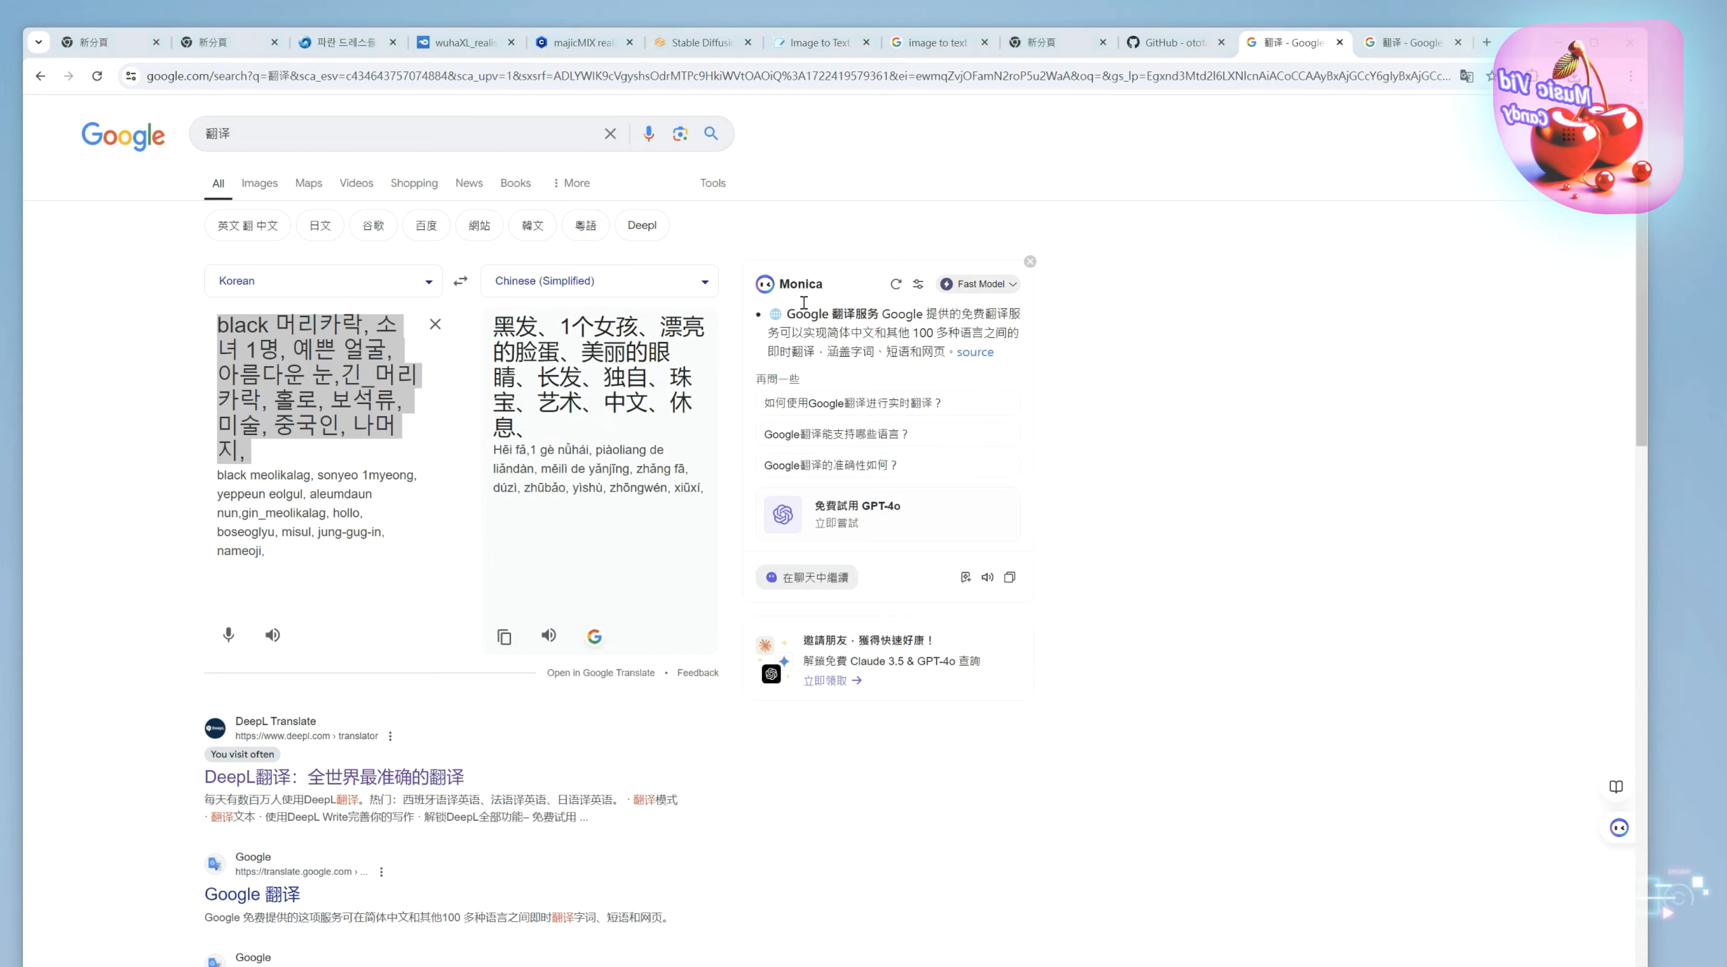
click(704, 47)
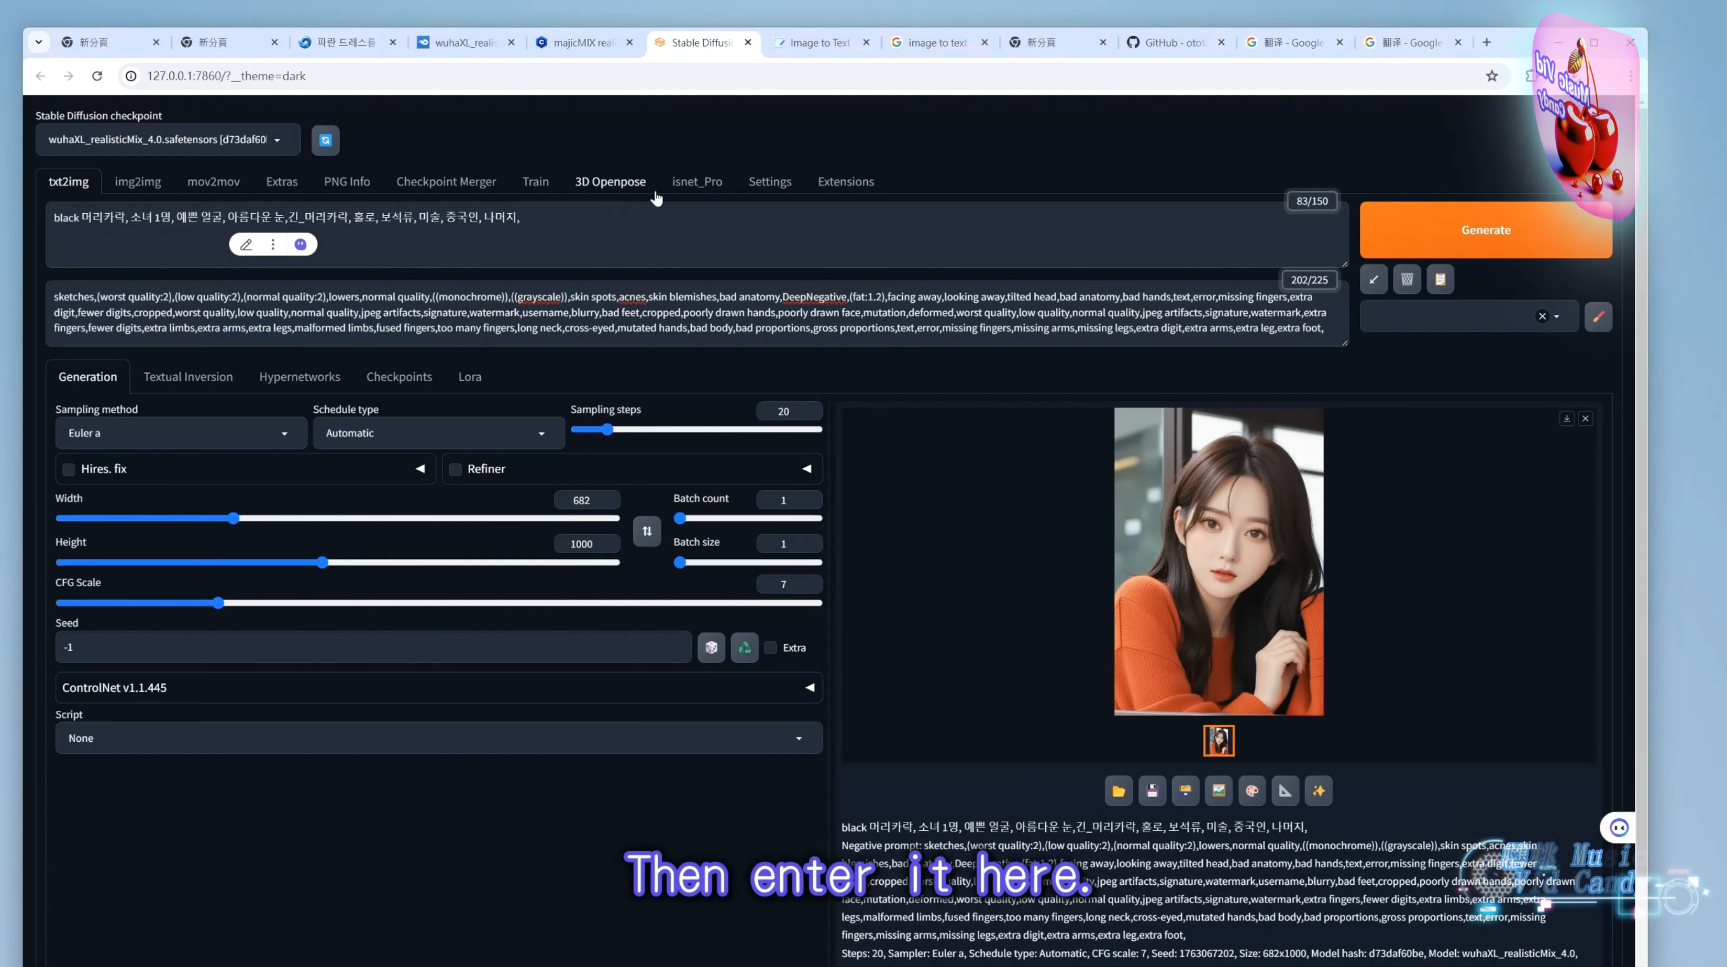
click(582, 232)
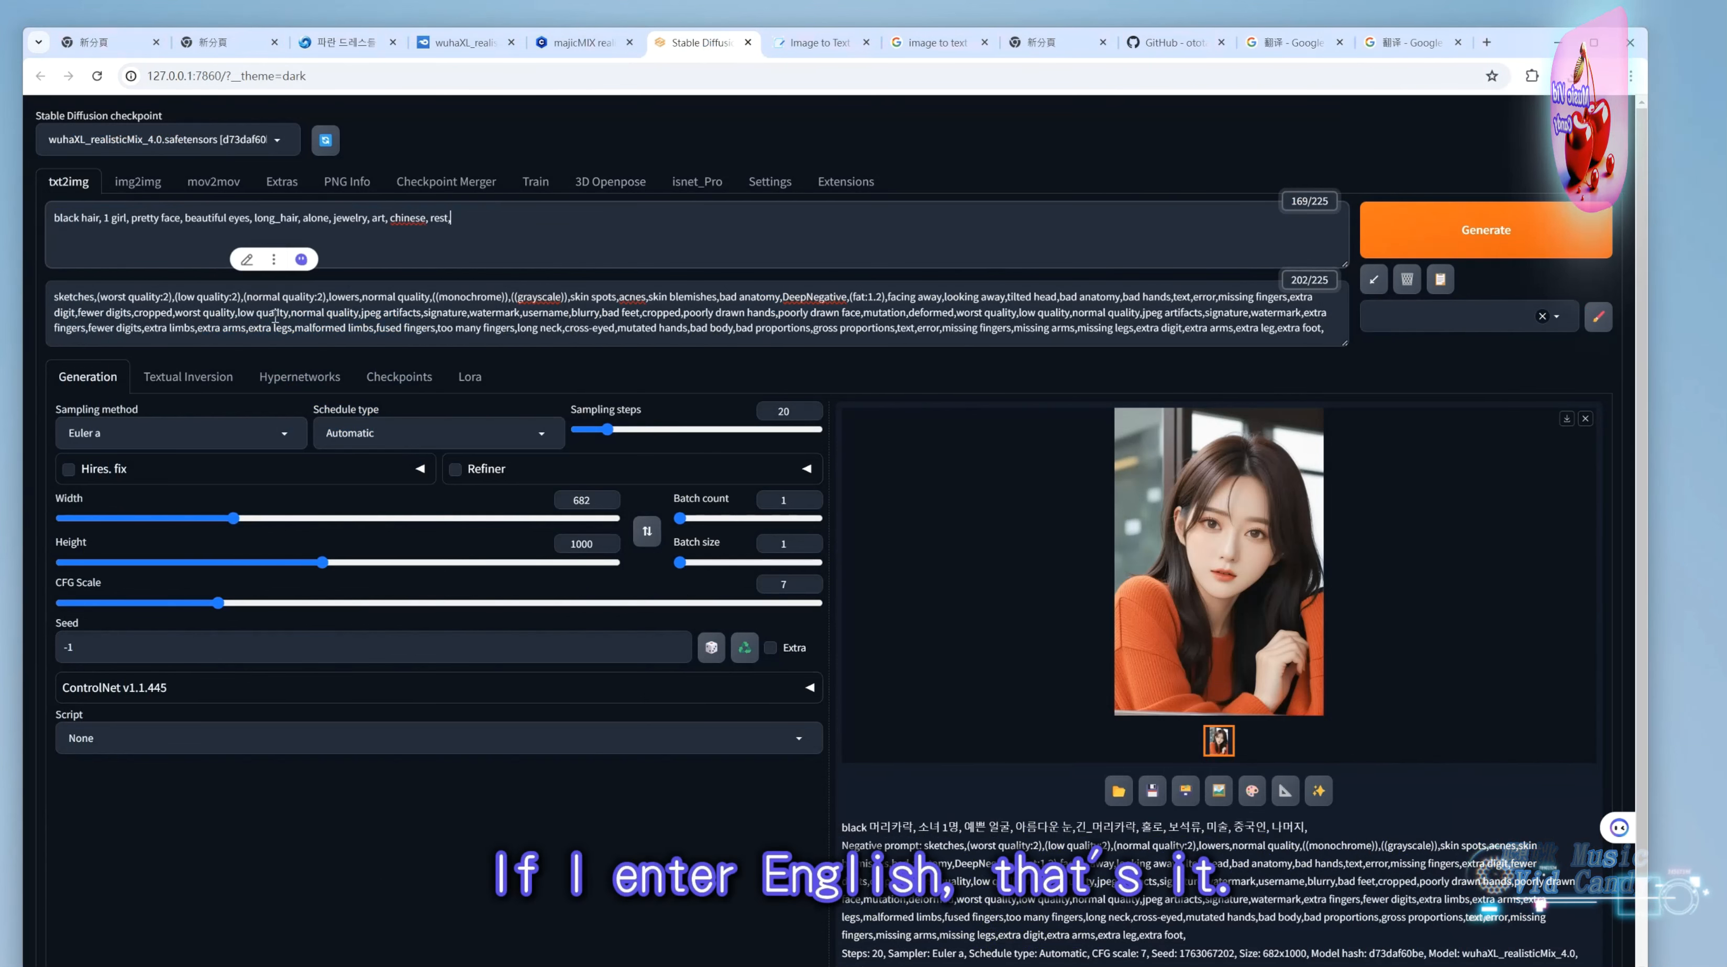
Replace the positive prompt with the Chinese translation "黑发、1个女孩、漂亮的脸蛋、美丽的眼睛、长发、独自、珠宝、艺术、中文、休息、".
drag(449, 222, 28, 224)
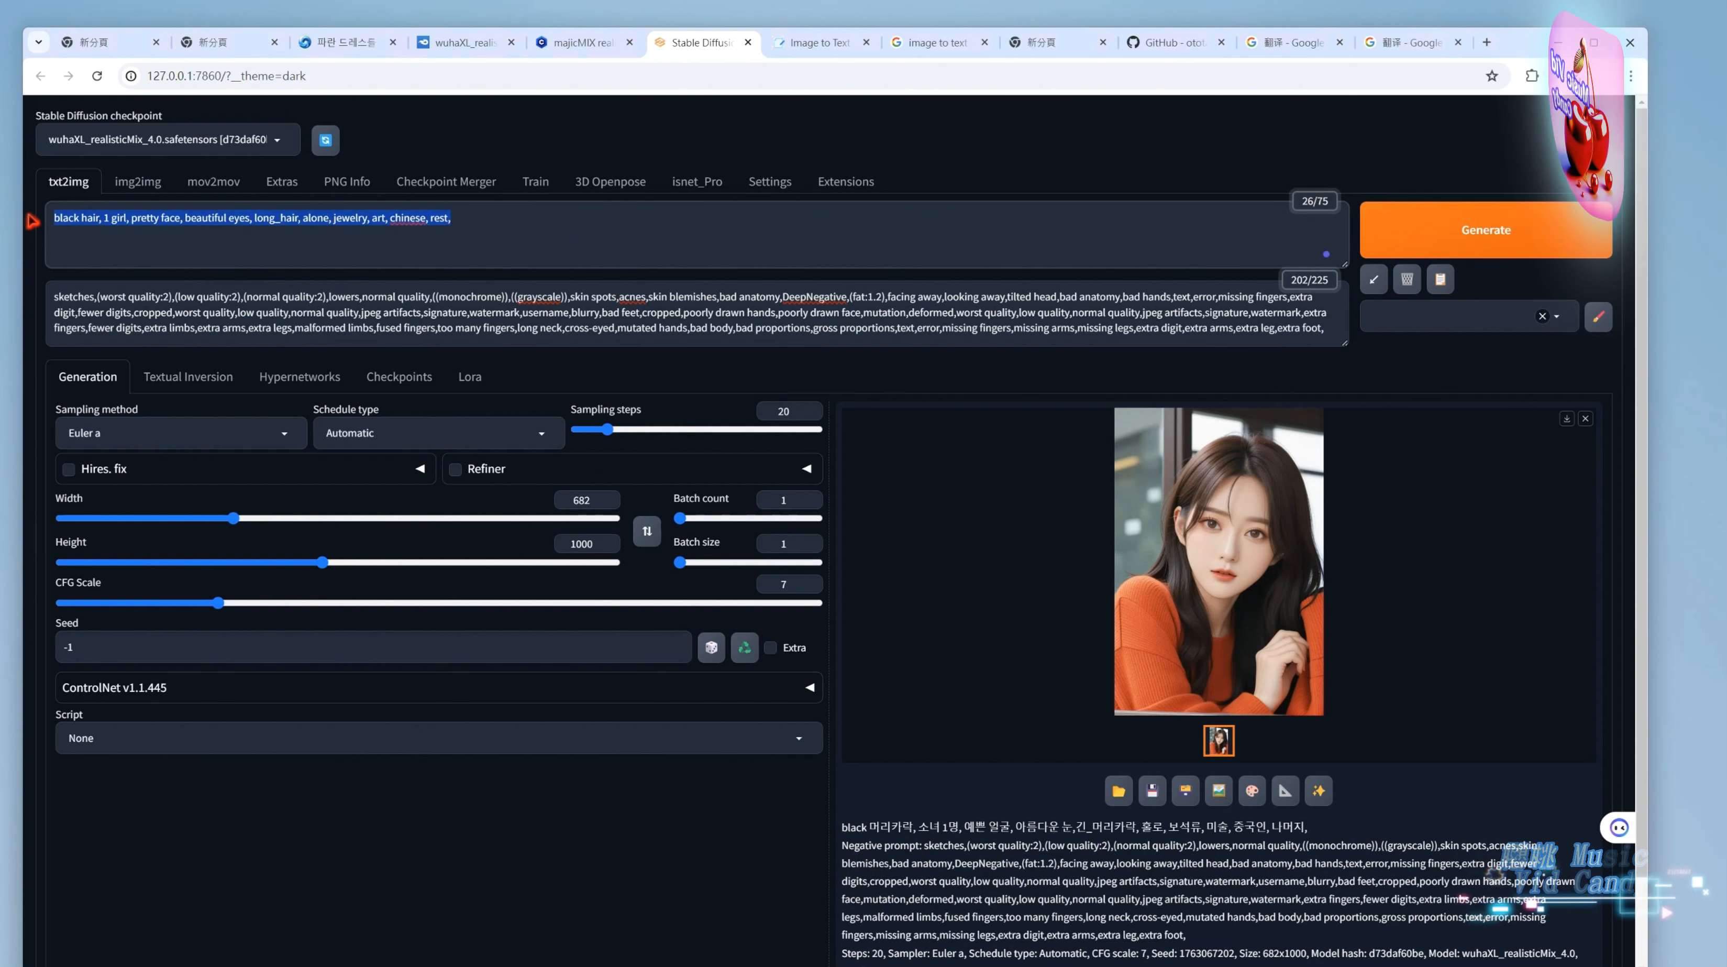
text(黑发、1个女孩、漂亮的脸蛋、美丽的眼睛、长发、独自、珠宝、艺术、中文、休息、)
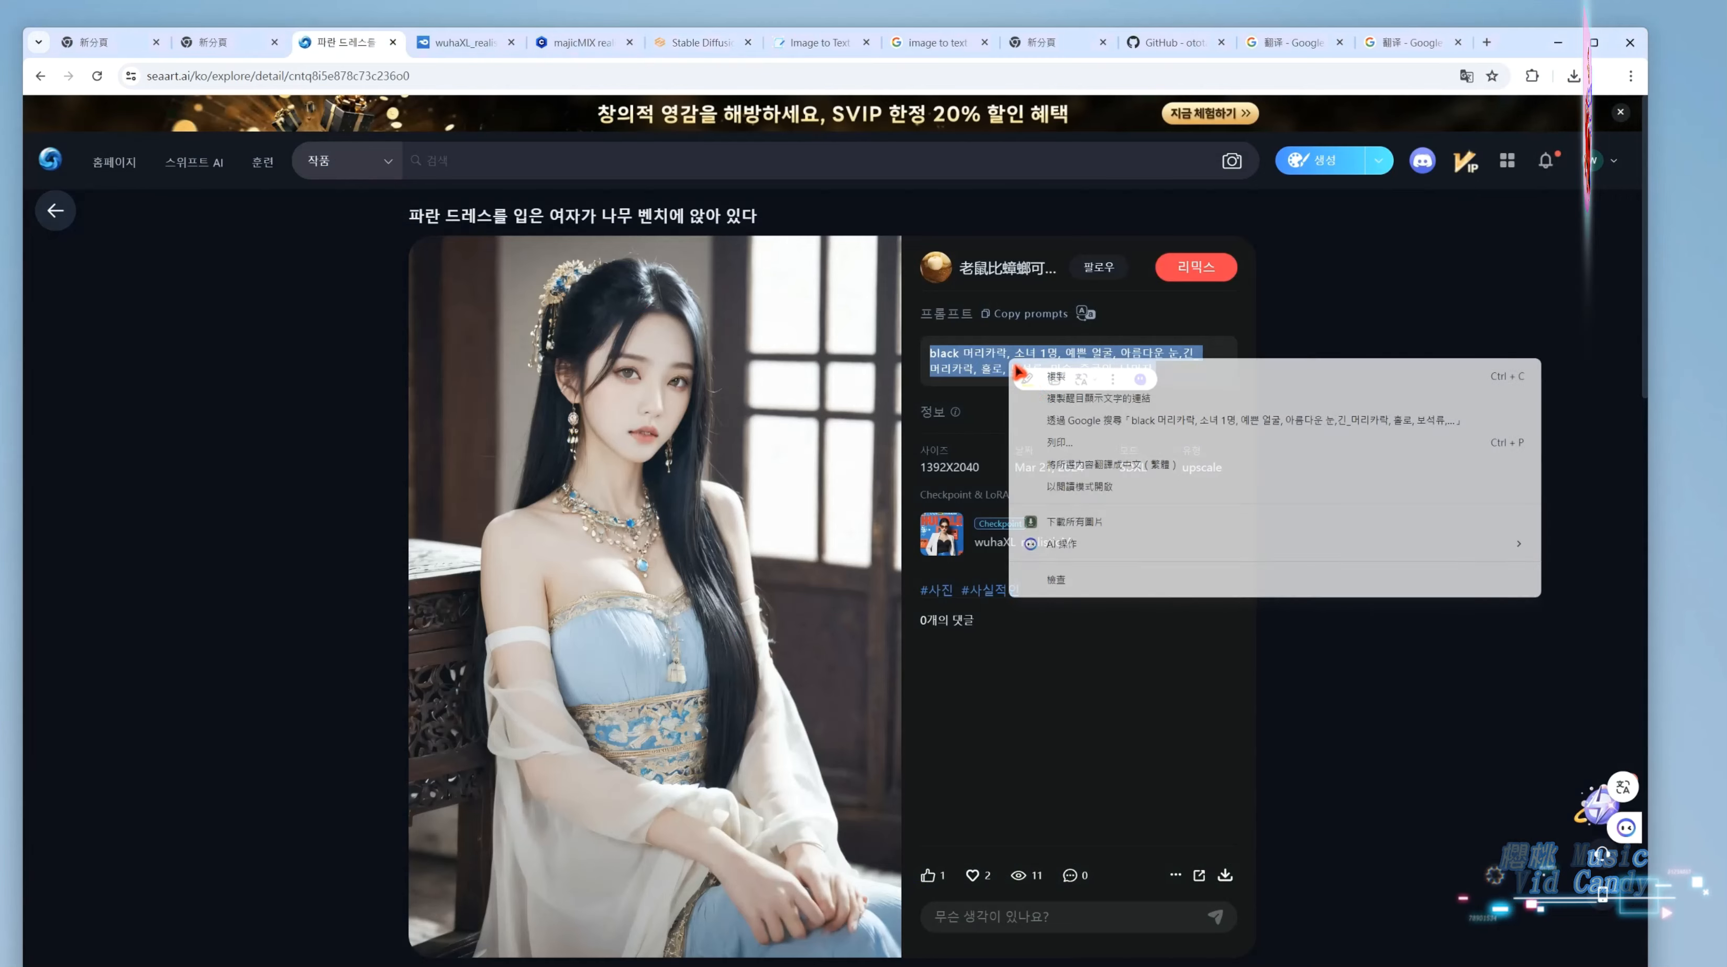
Return to Stable Diffusion and replace the positive prompt with "black 머리카락, 소녀 1명, 예쁜 얼굴, 아름다운 눈,긴_머리카락, 홀로, 보석류, 미술, 중국인, 나머지,".
key(Escape)
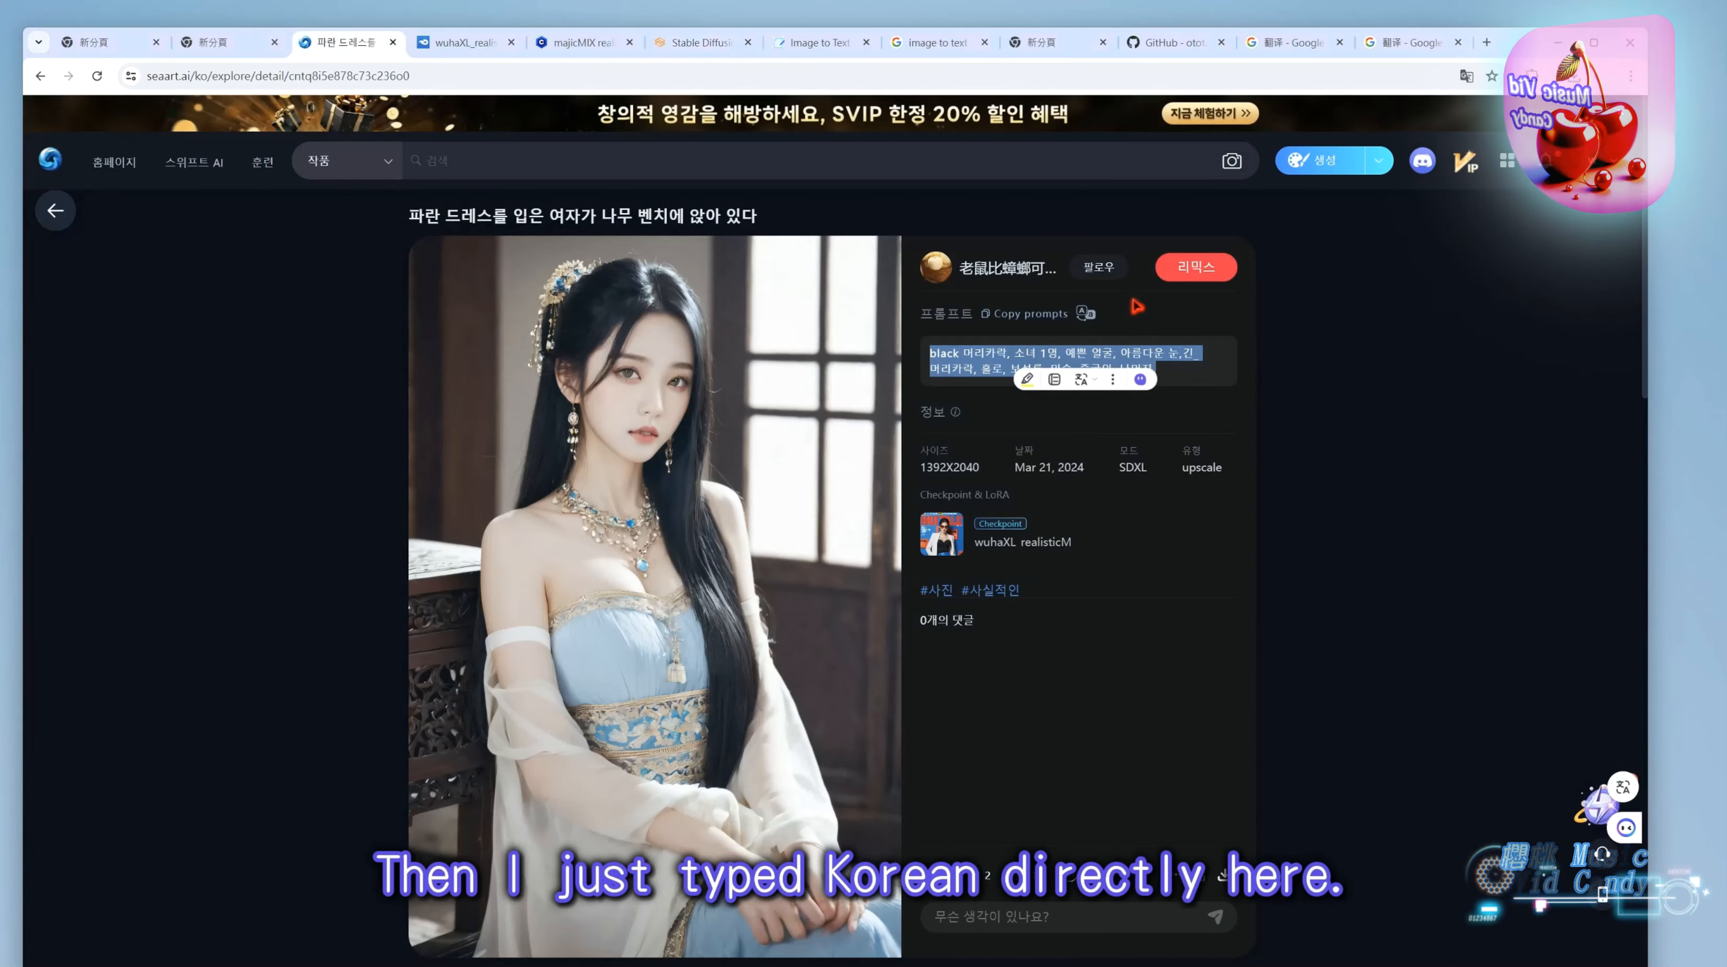
click(696, 43)
drag(513, 241, 14, 220)
text(black 머리카락, 소녀 1명, 예쁜 얼굴, 아름다운 눈,긴_머리카락, 홀로, 보석류, 미술, 중국인, 나머지,)
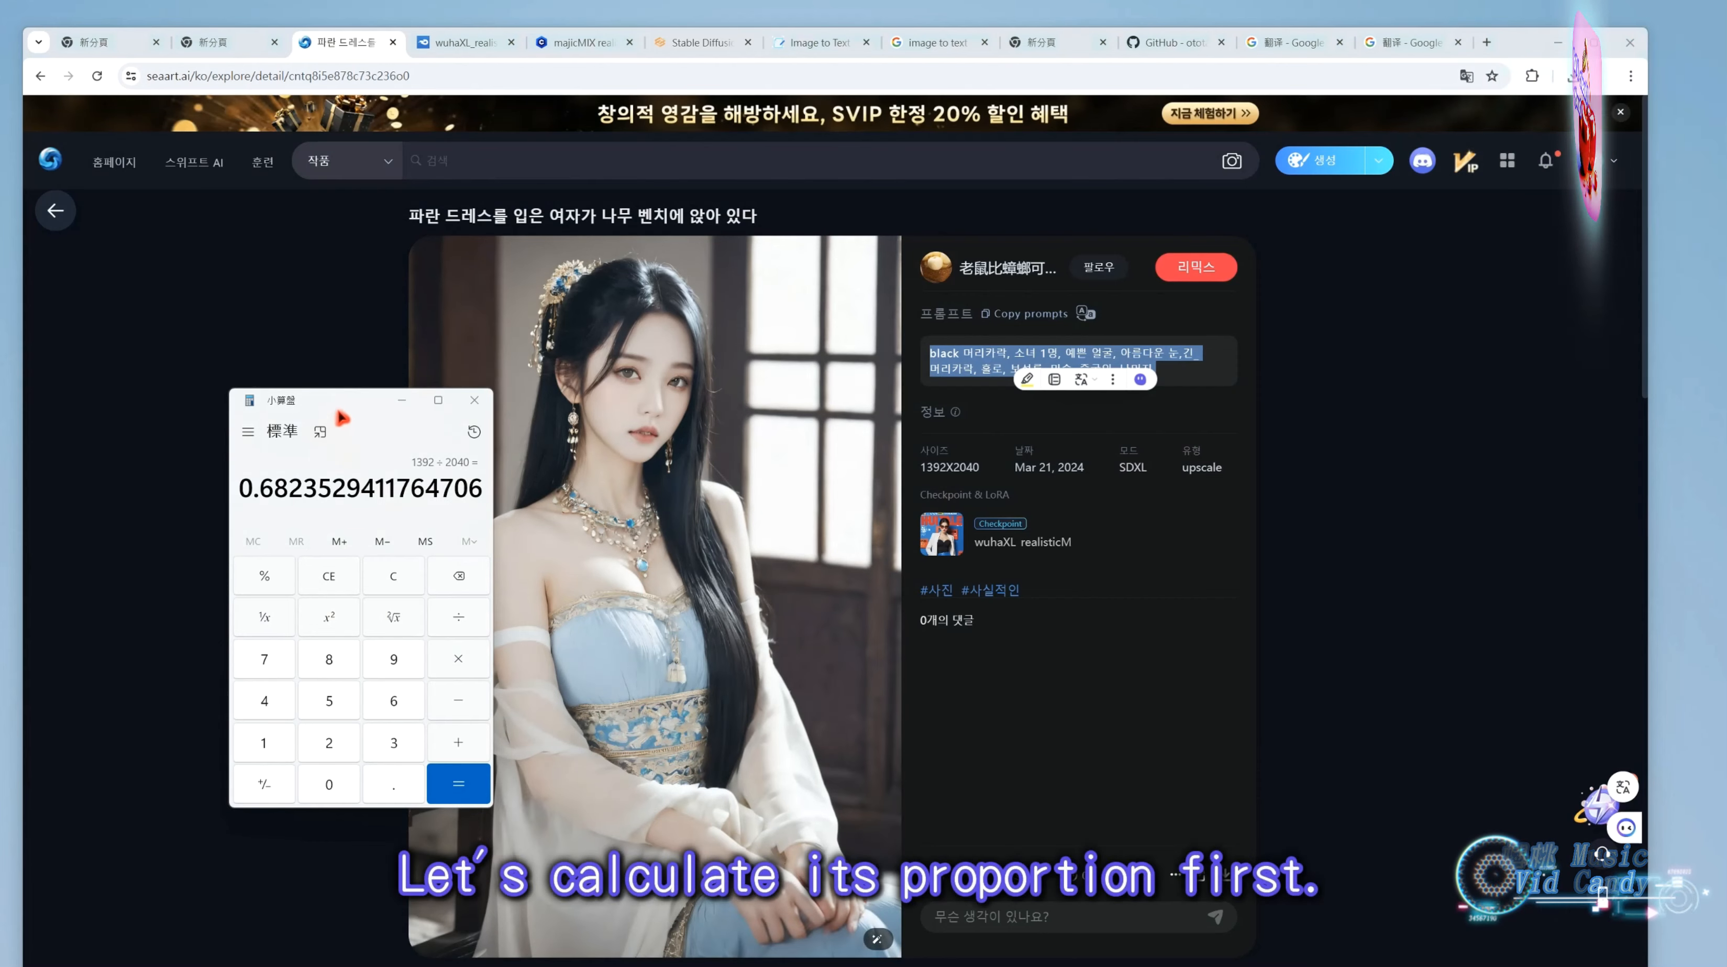
Calculate the proportional image width by multiplying the 1392 ÷ 2040 ratio by 1000 in the calculator.
mouse_move(347, 413)
mouse_down()
mouse_move(617, 405)
mouse_move(332, 383)
mouse_up()
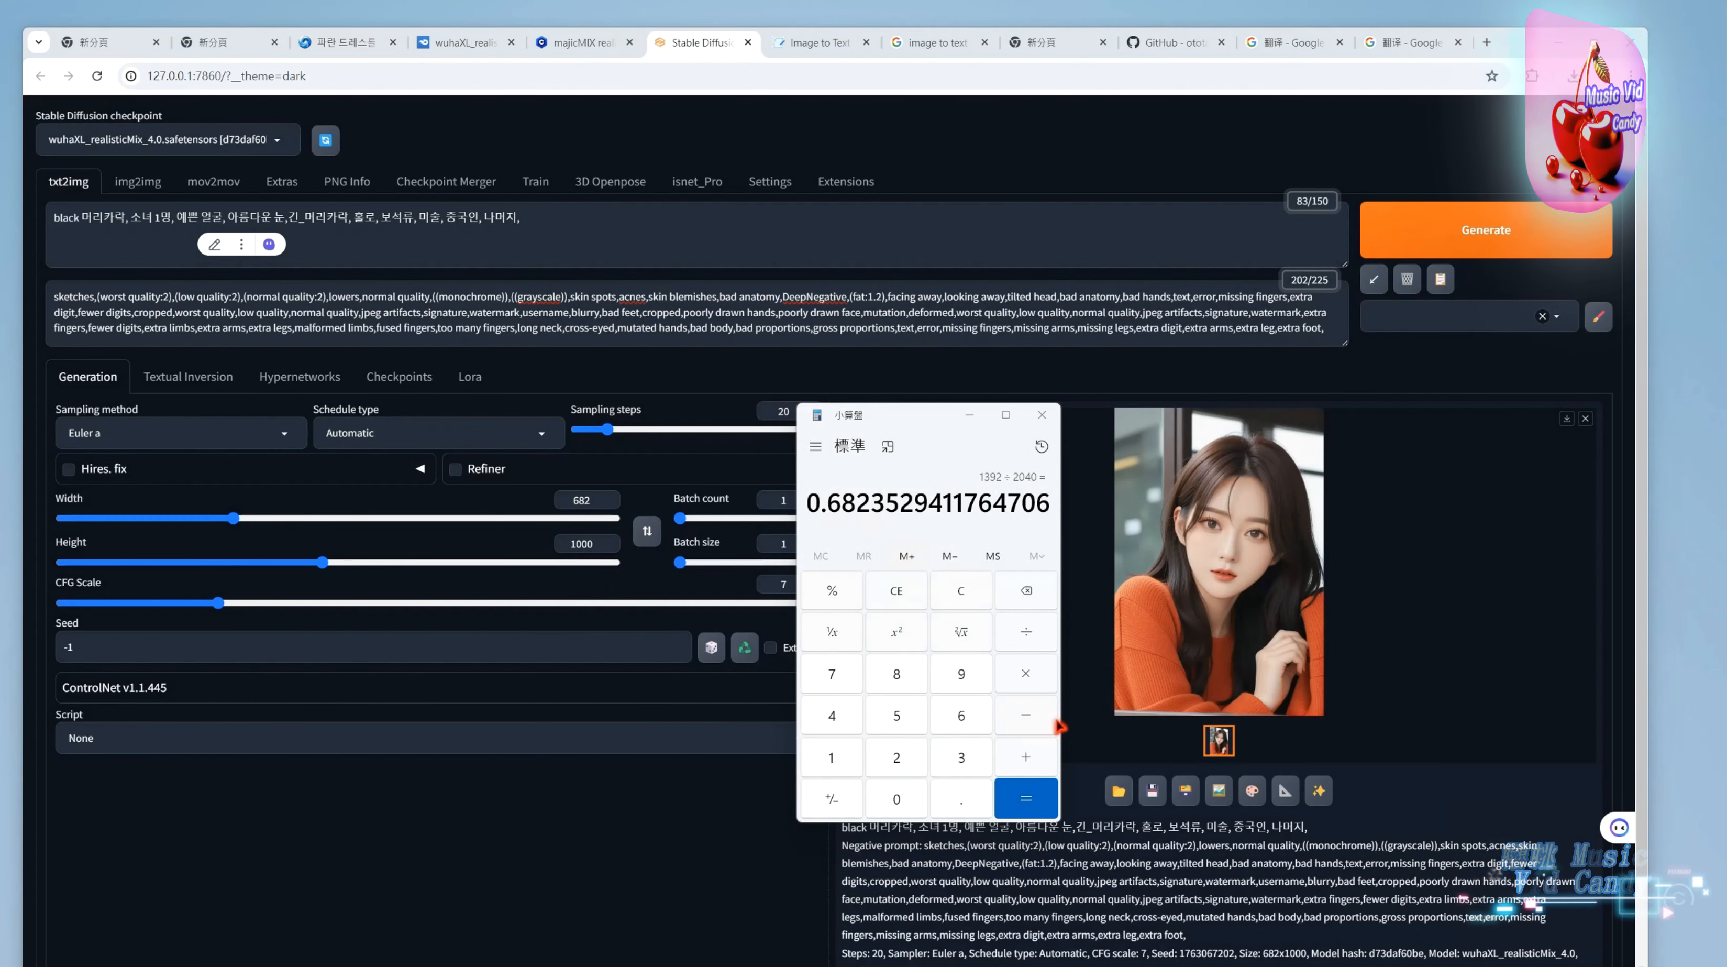
click(1042, 685)
click(832, 766)
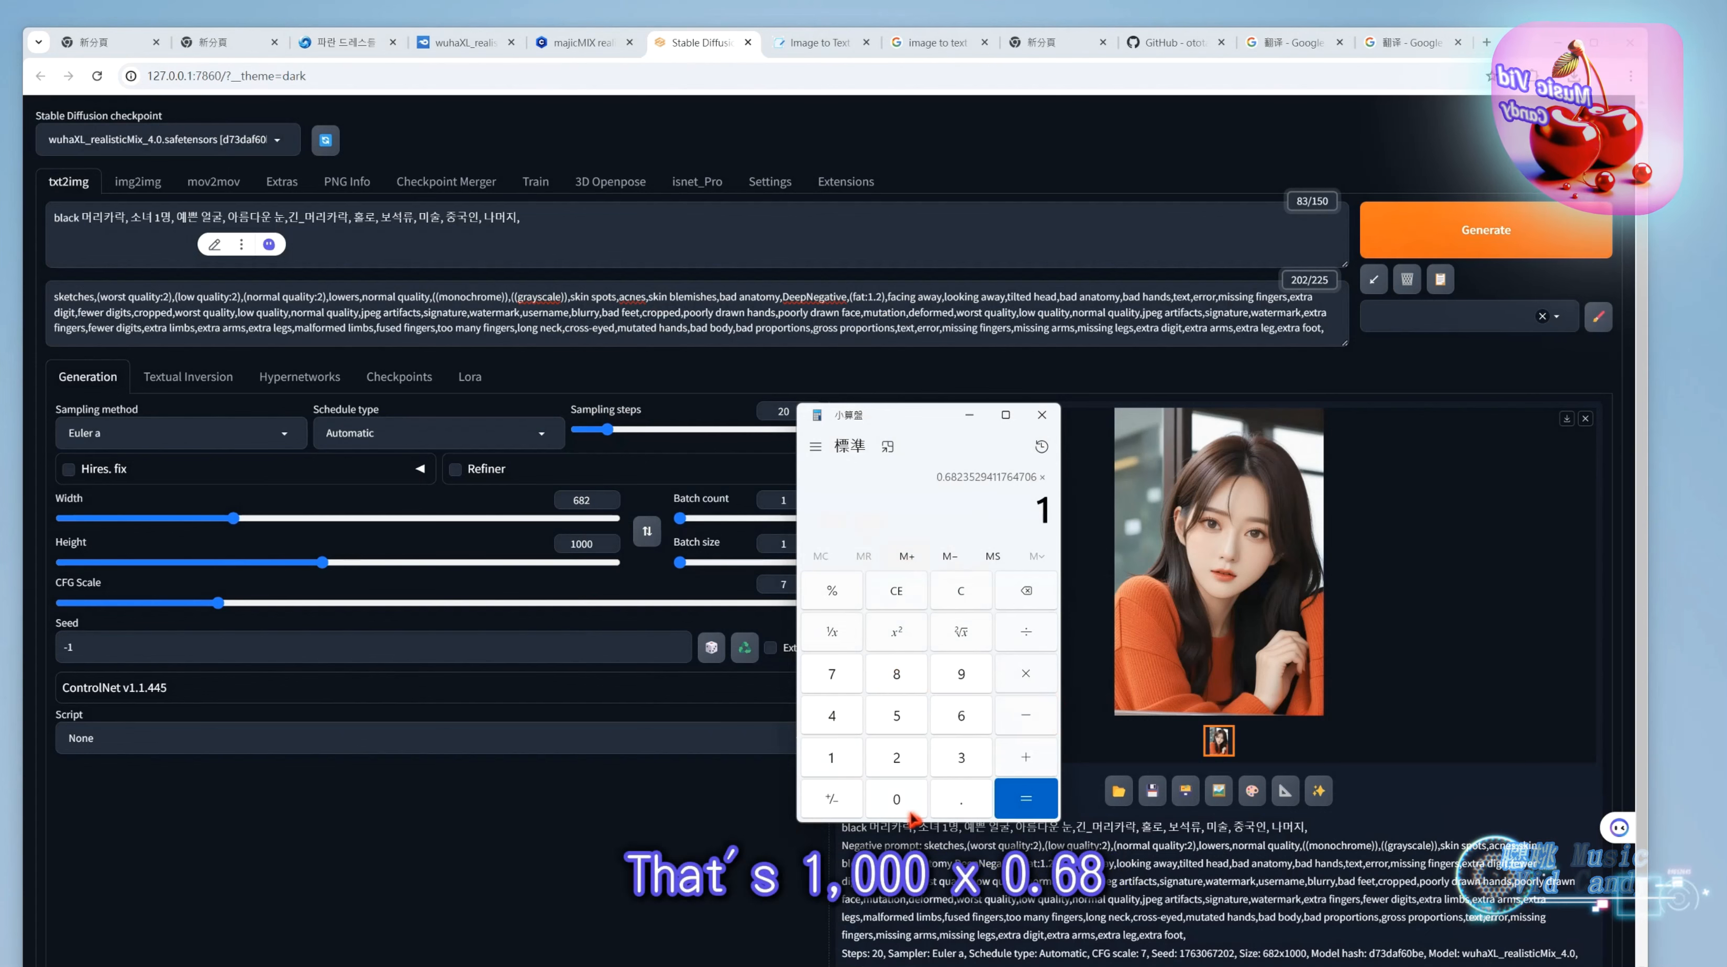
click(898, 809)
click(898, 809)
click(898, 810)
click(1026, 799)
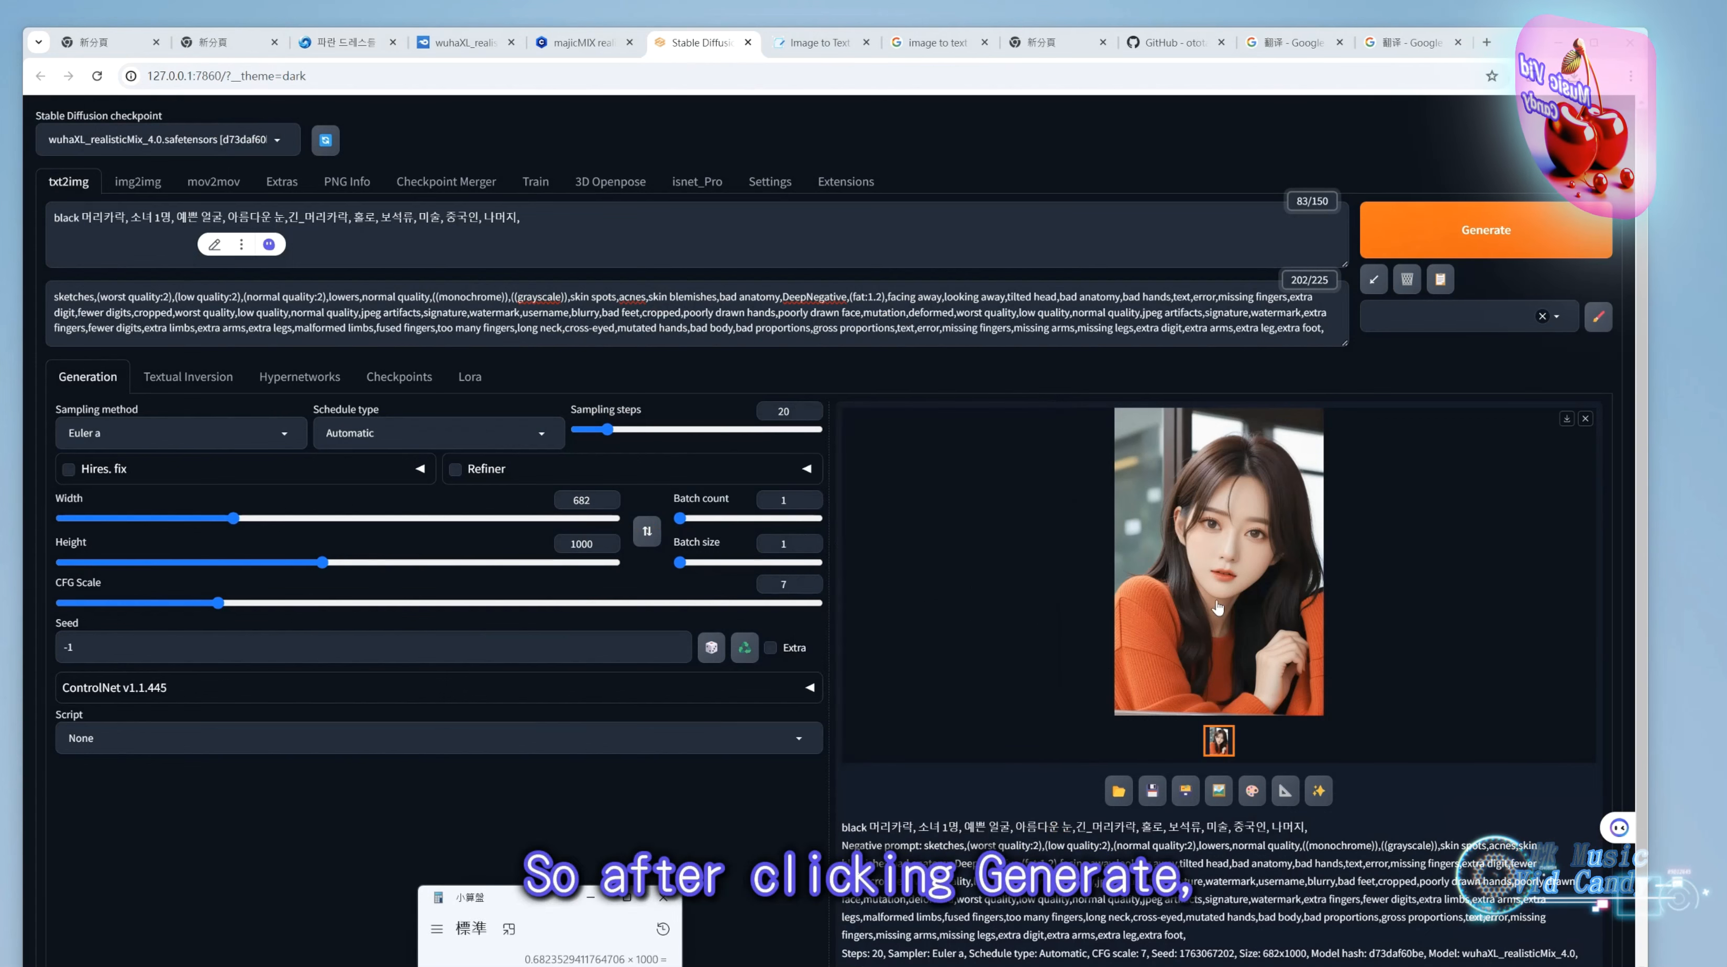
Examine the generated portrait enlarged and recheck the prompt's English and Chinese translations before returning to Stable Diffusion.
click(1237, 575)
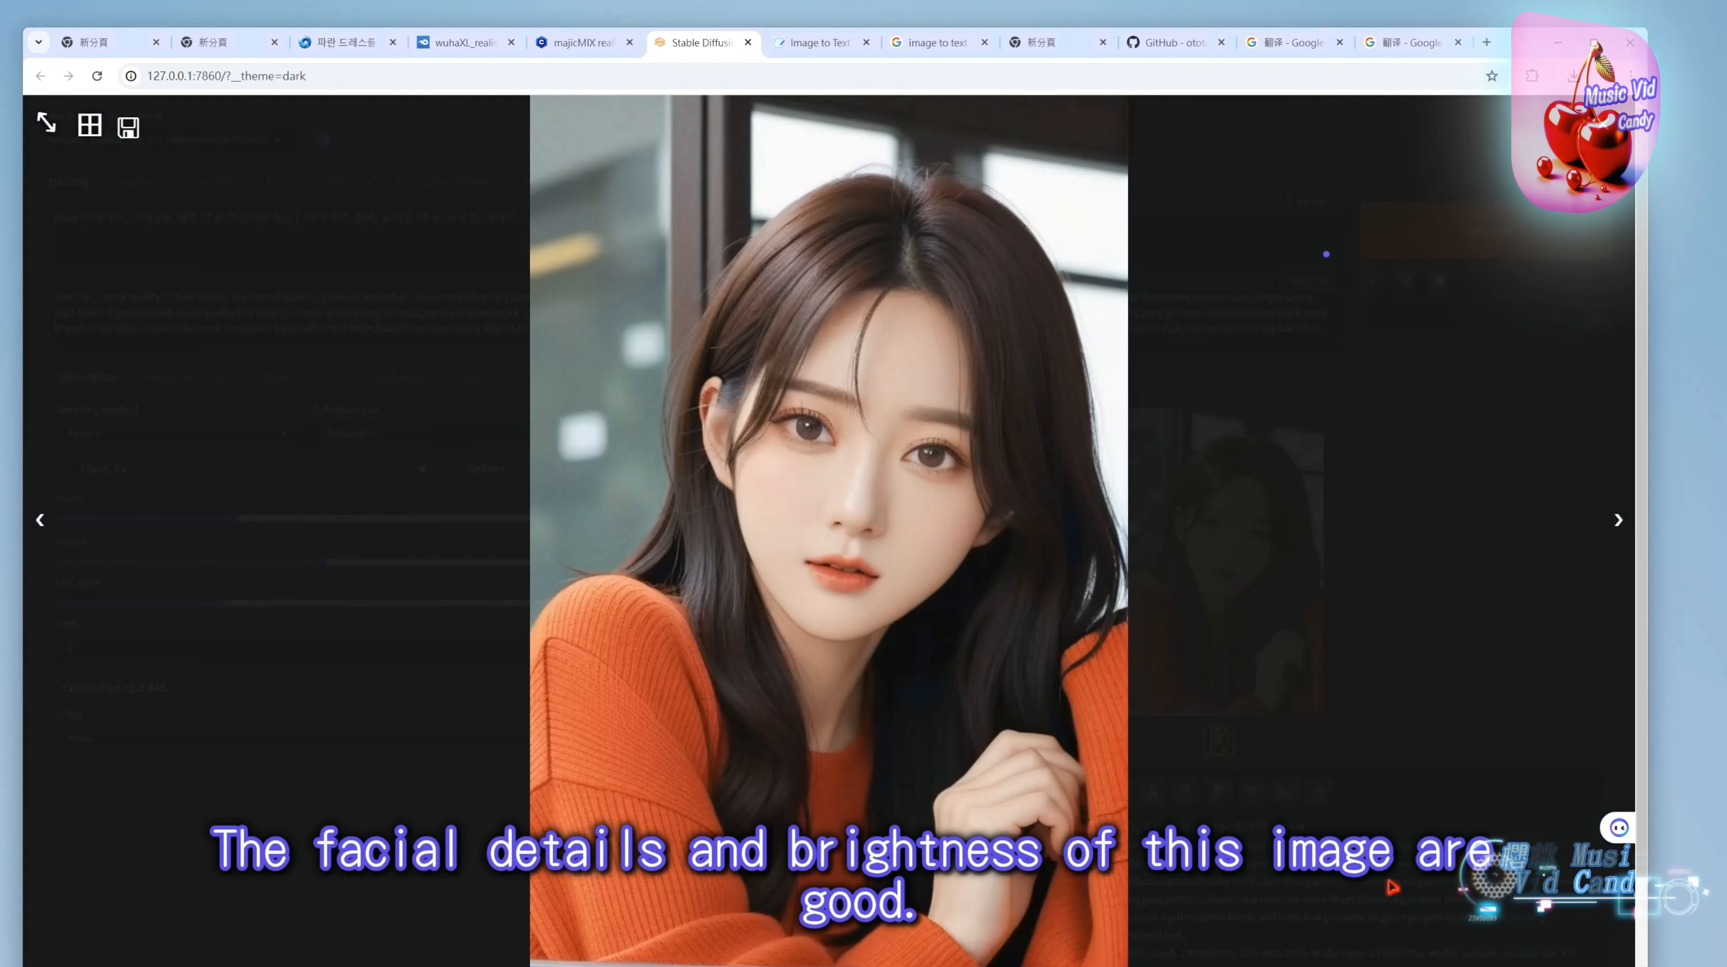
click(737, 720)
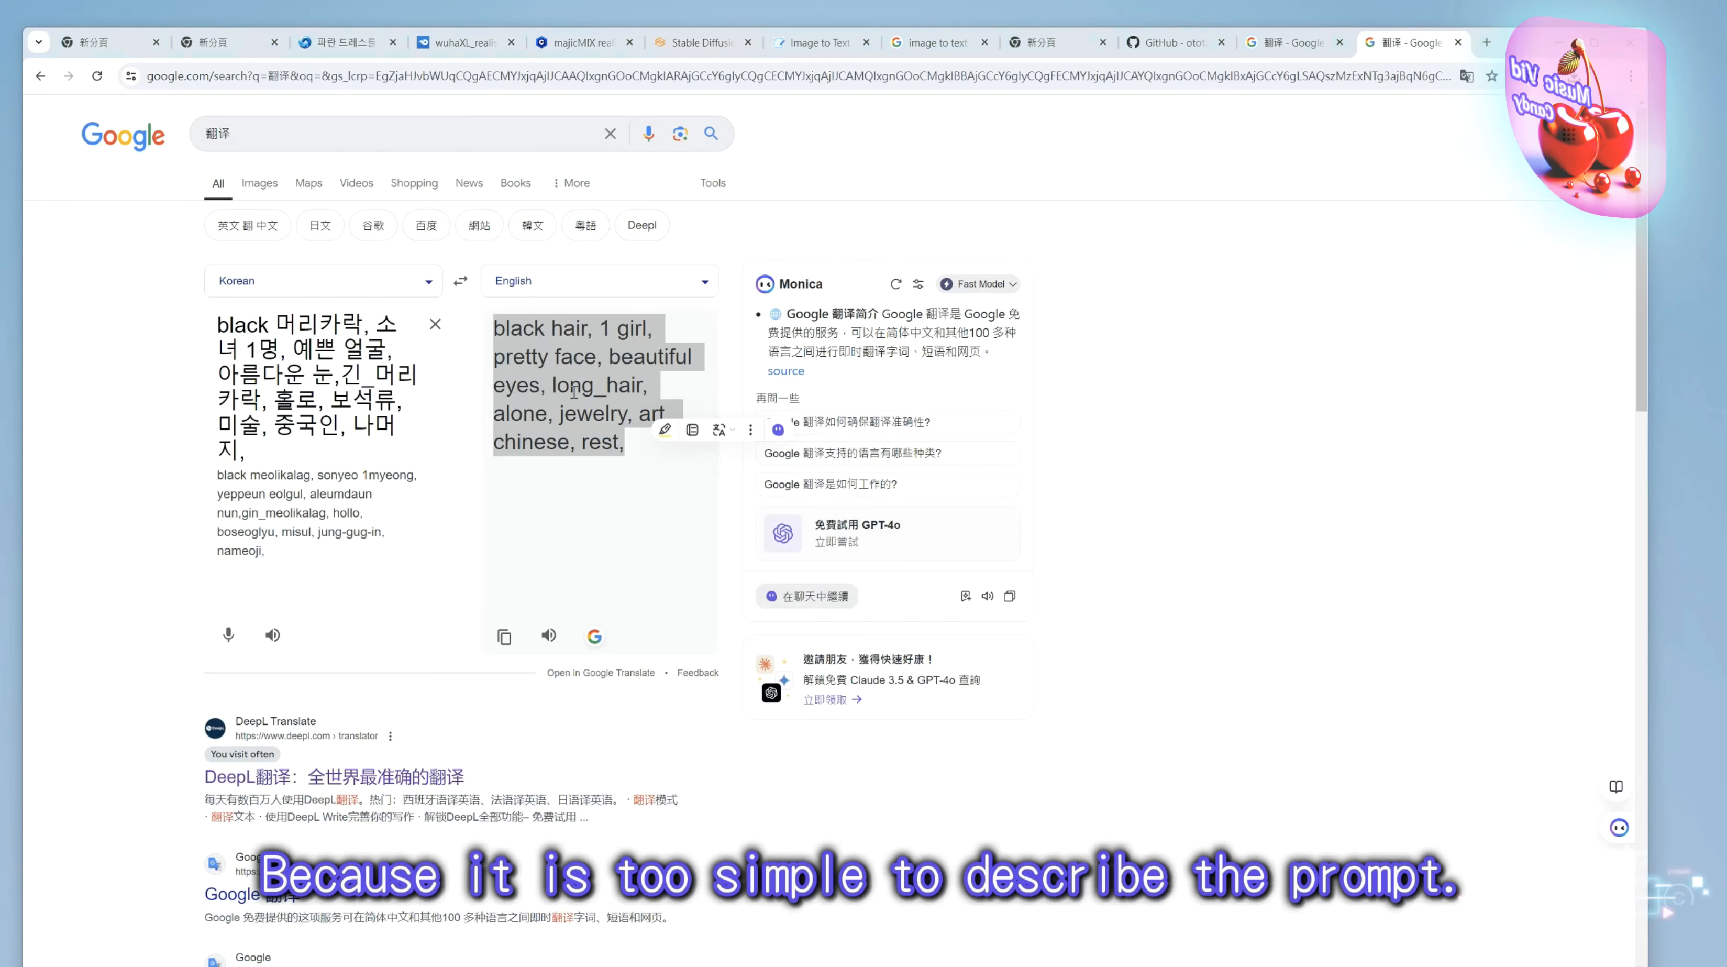
key(ctrl+shift+Tab)
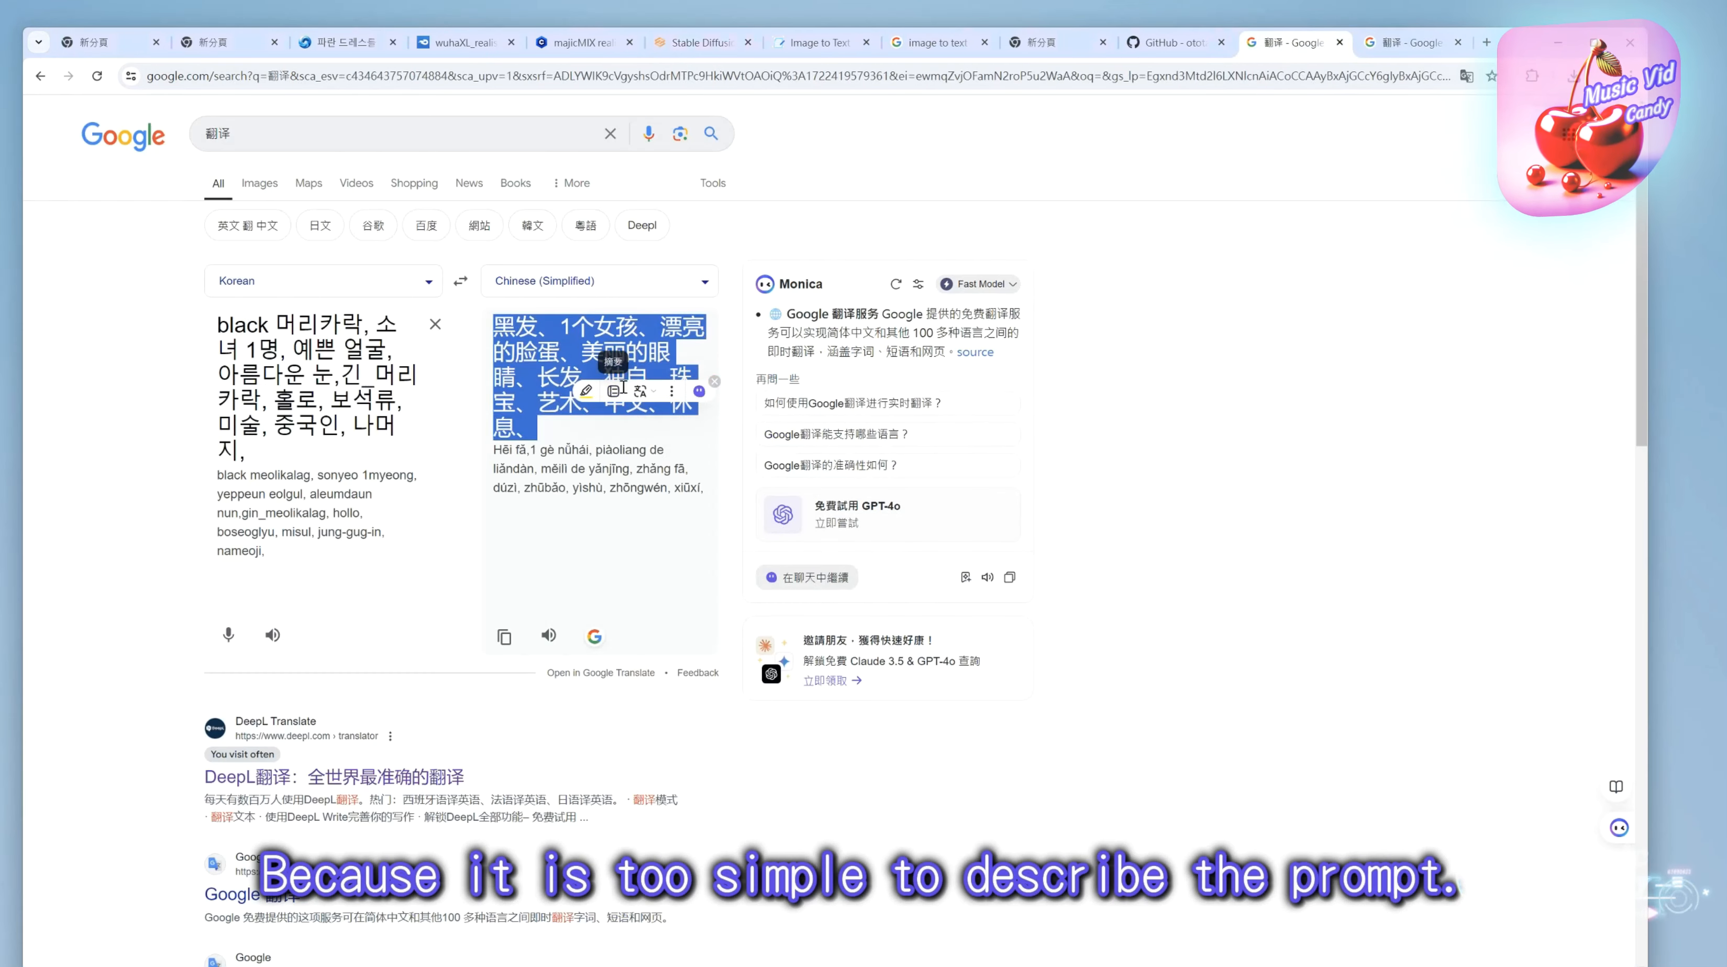
click(1414, 47)
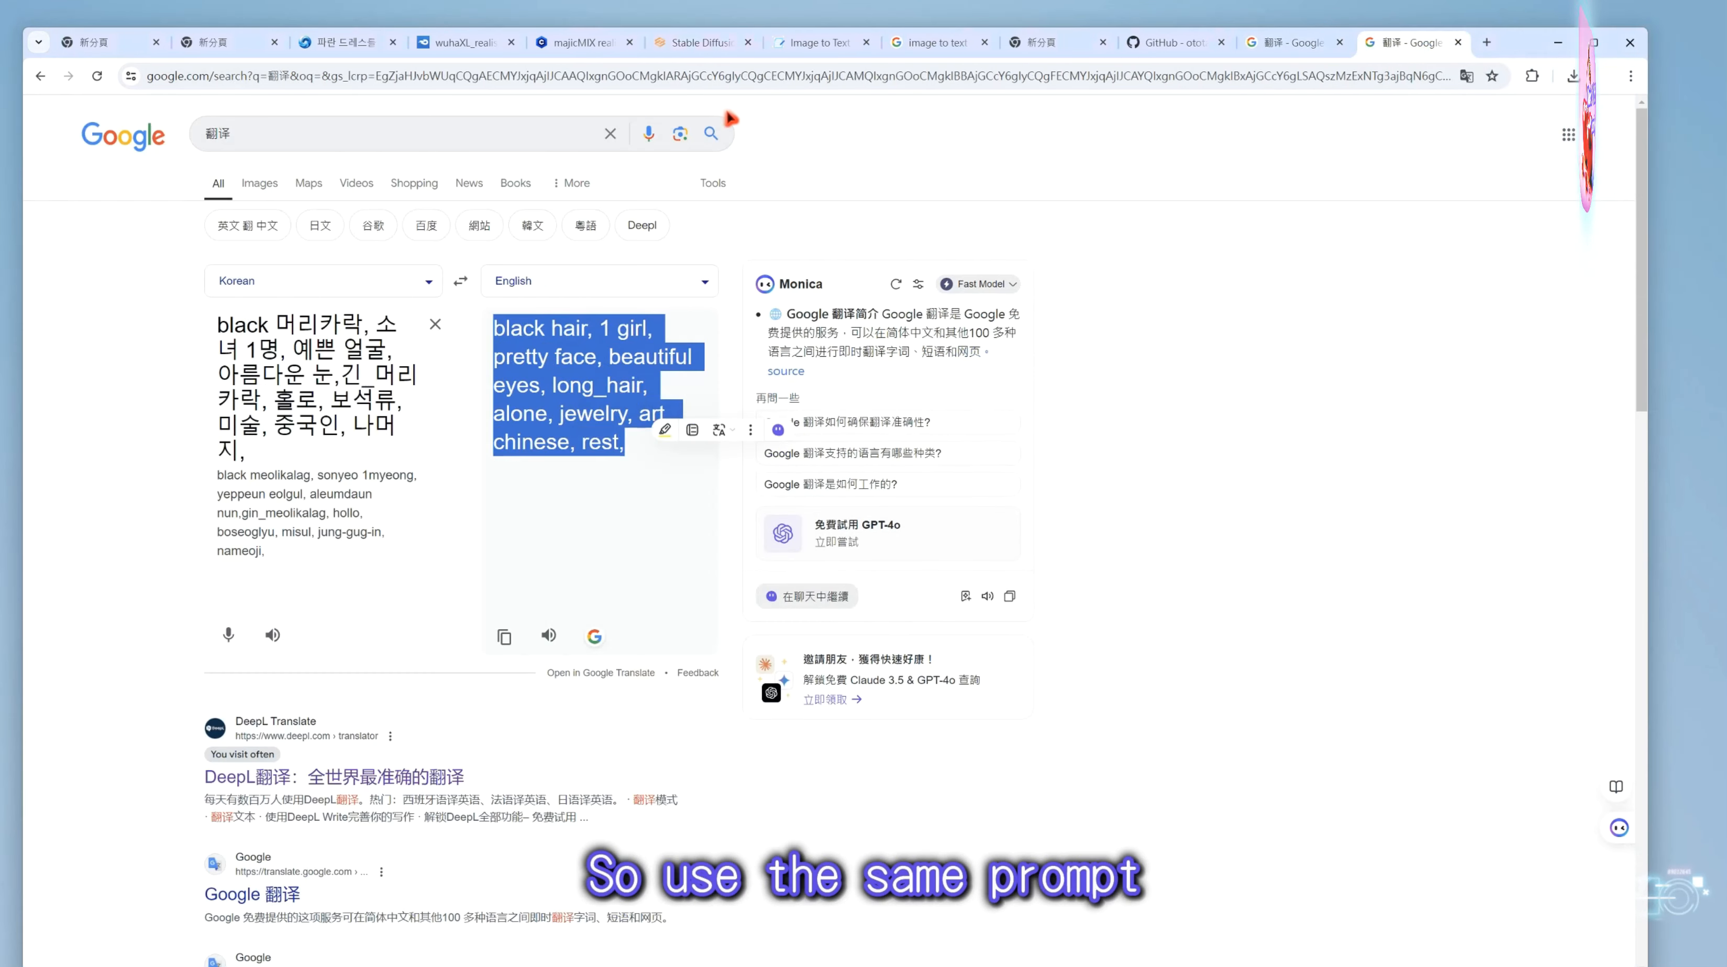
click(694, 53)
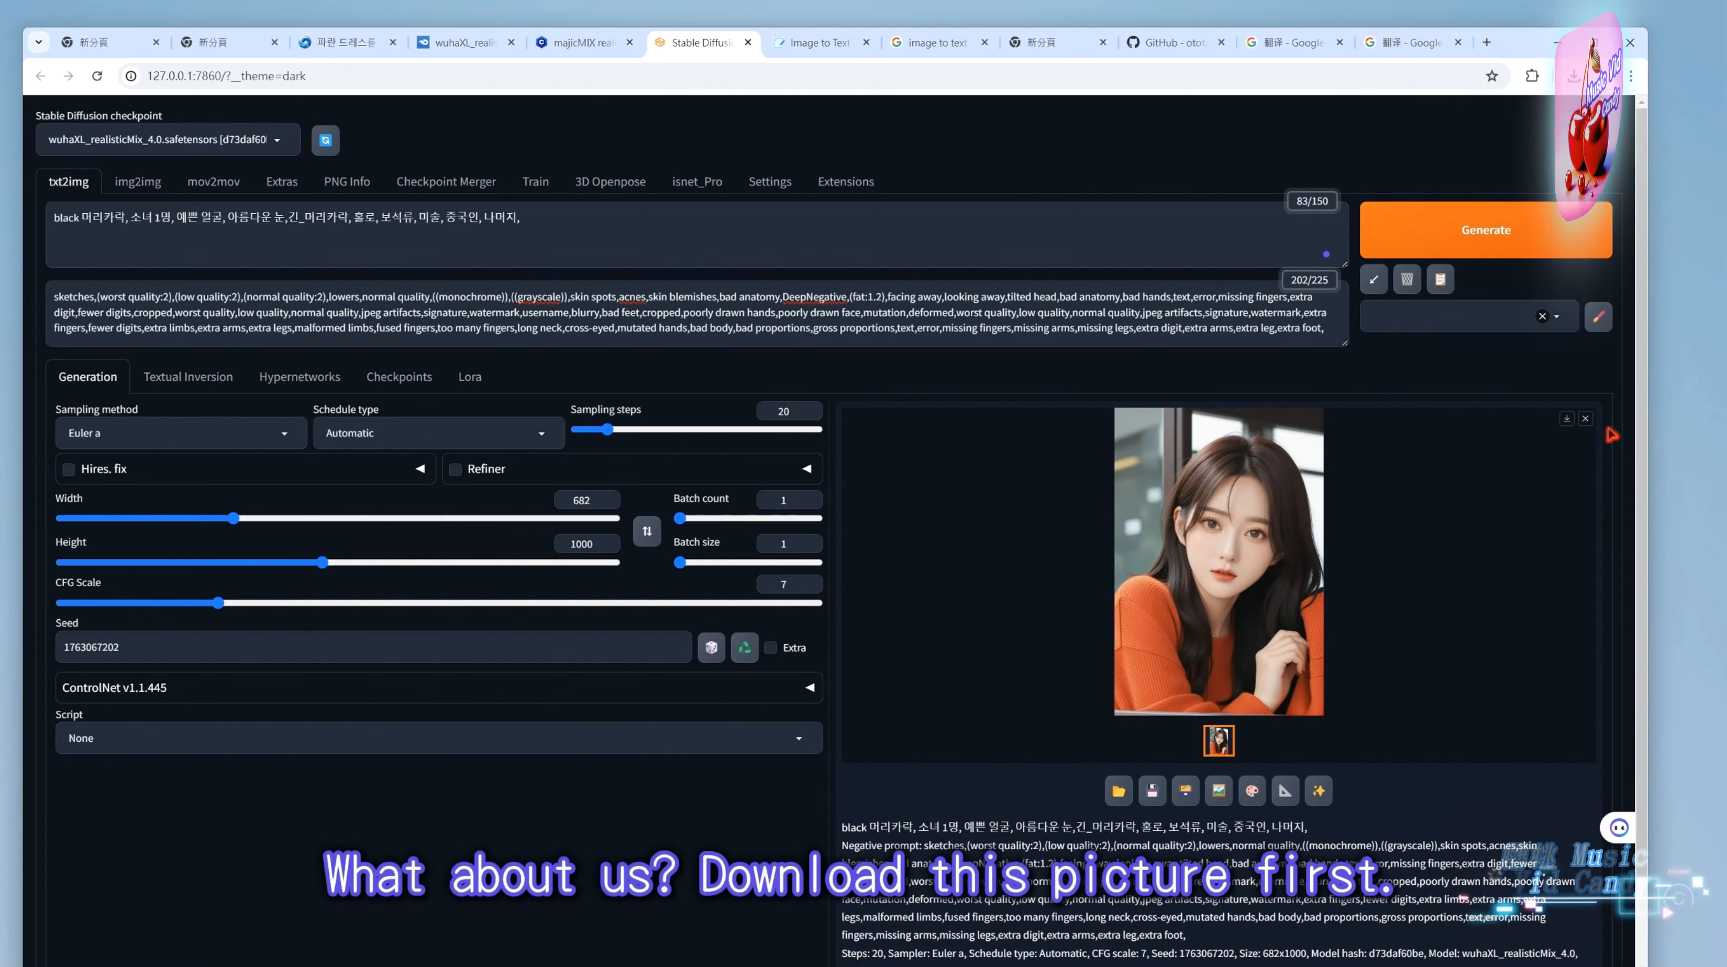
Download the orange-sweater portrait, and generate another picture from the same Korean prompt with seed -1 to compare with it.
click(1567, 419)
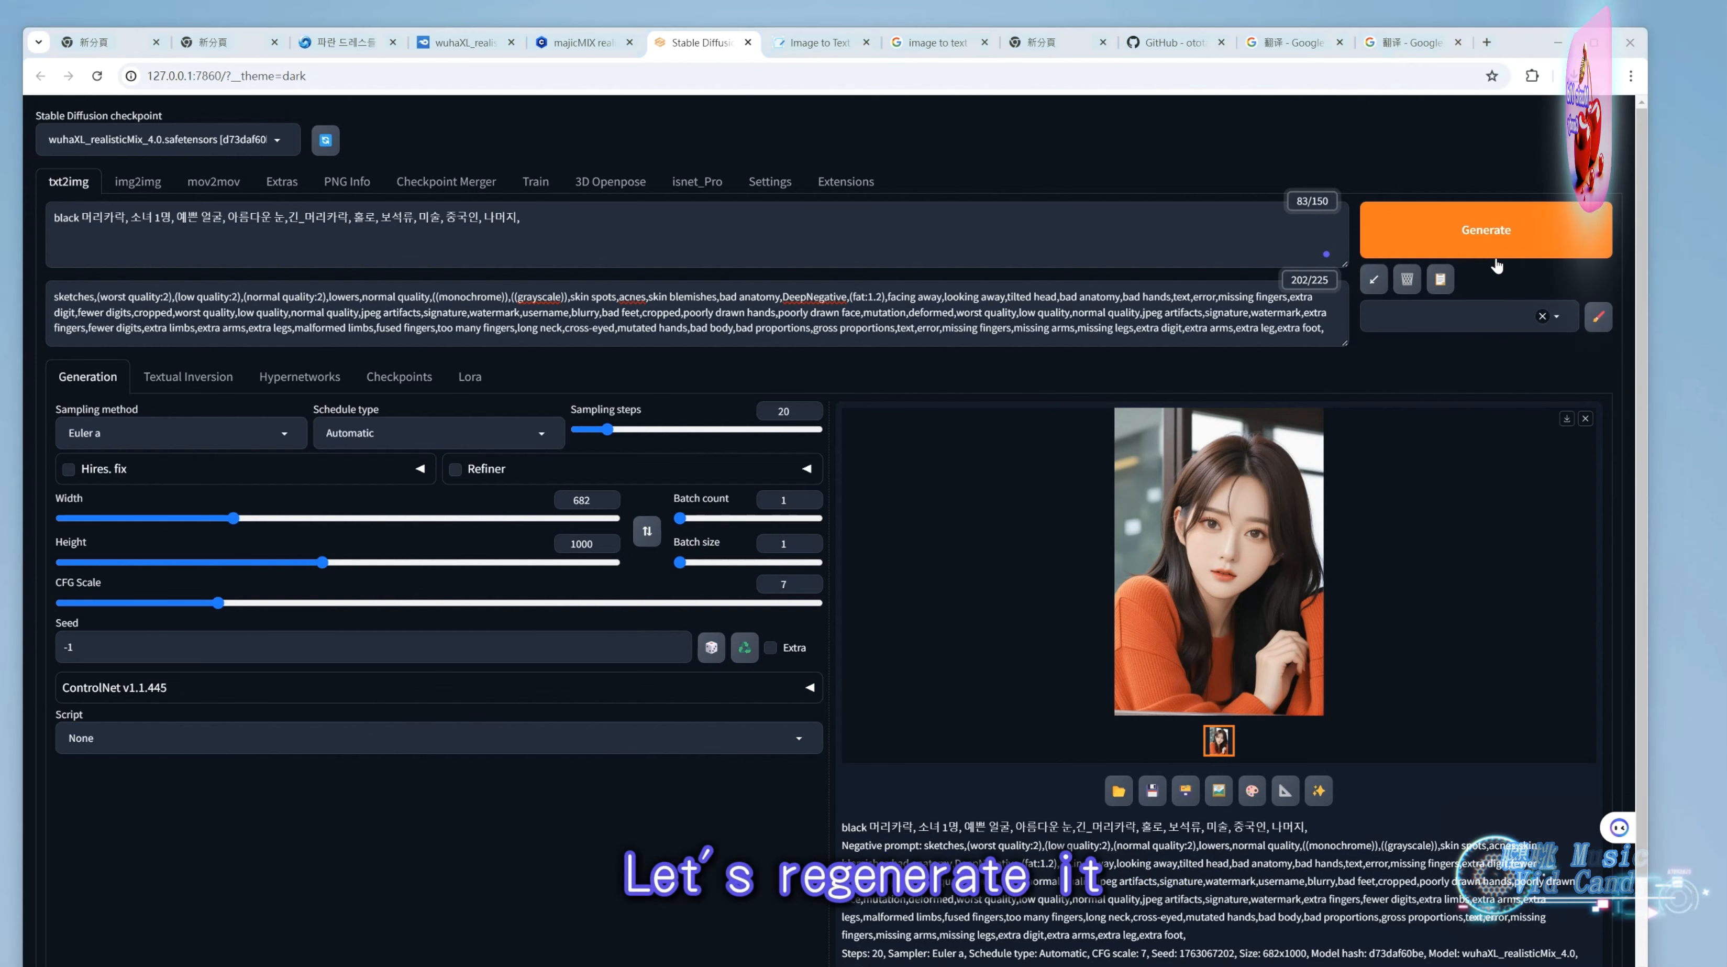
click(1498, 232)
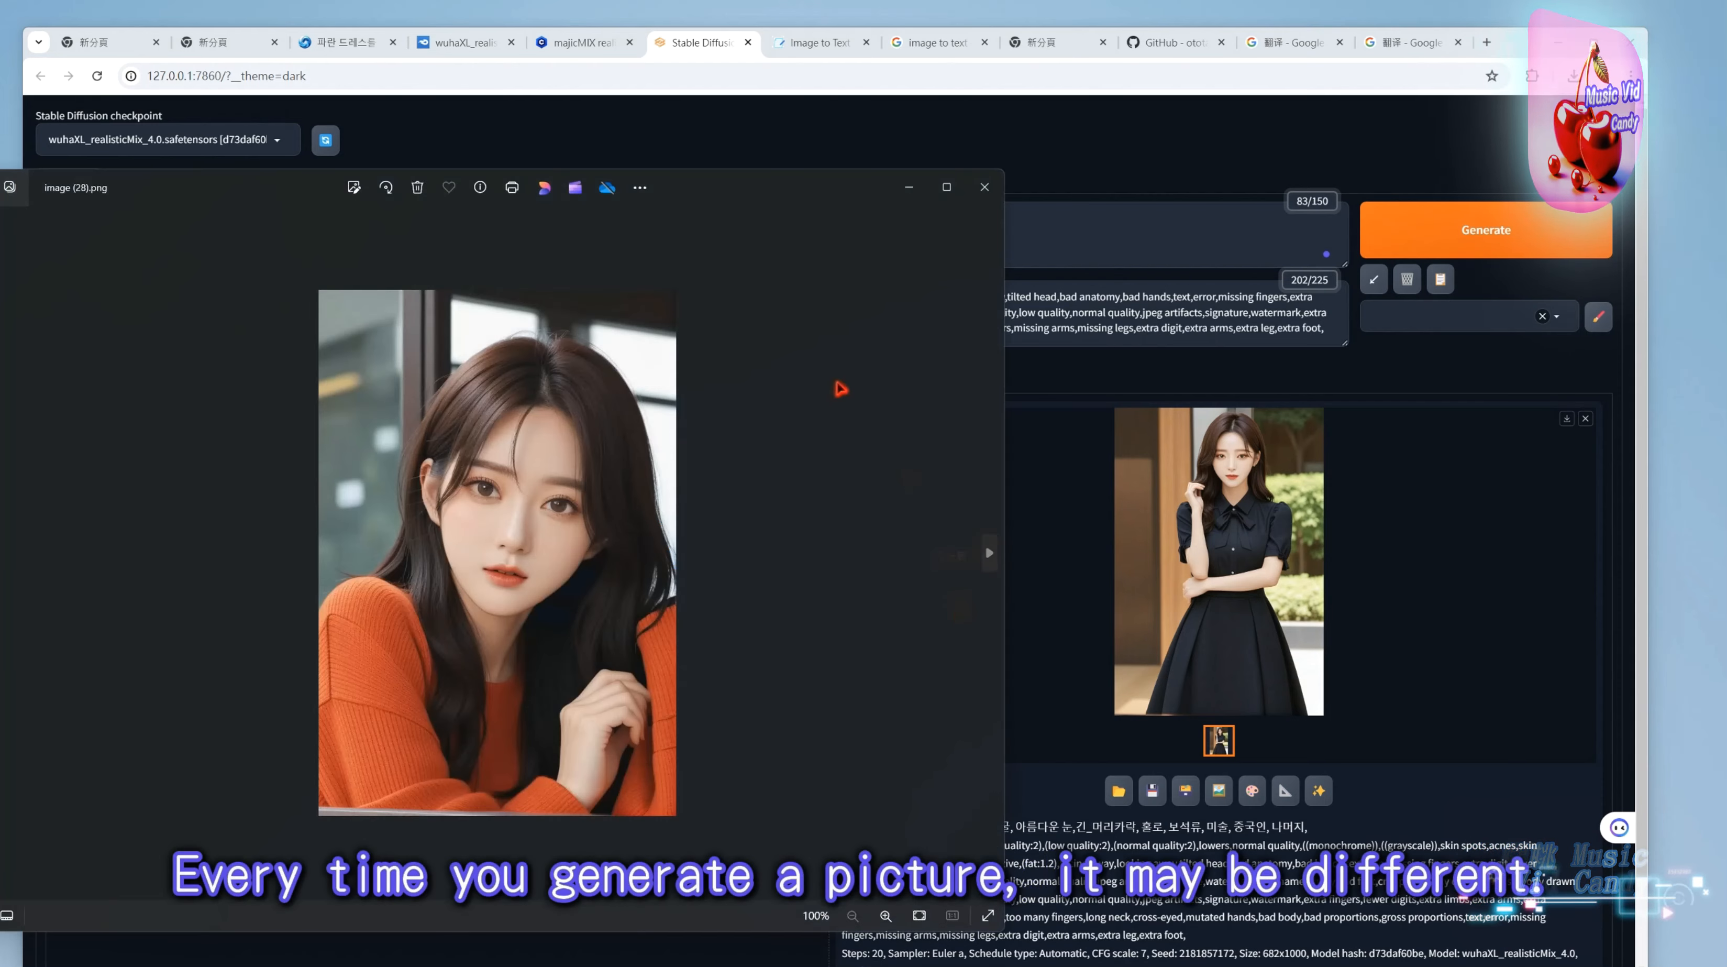
drag(761, 204, 725, 203)
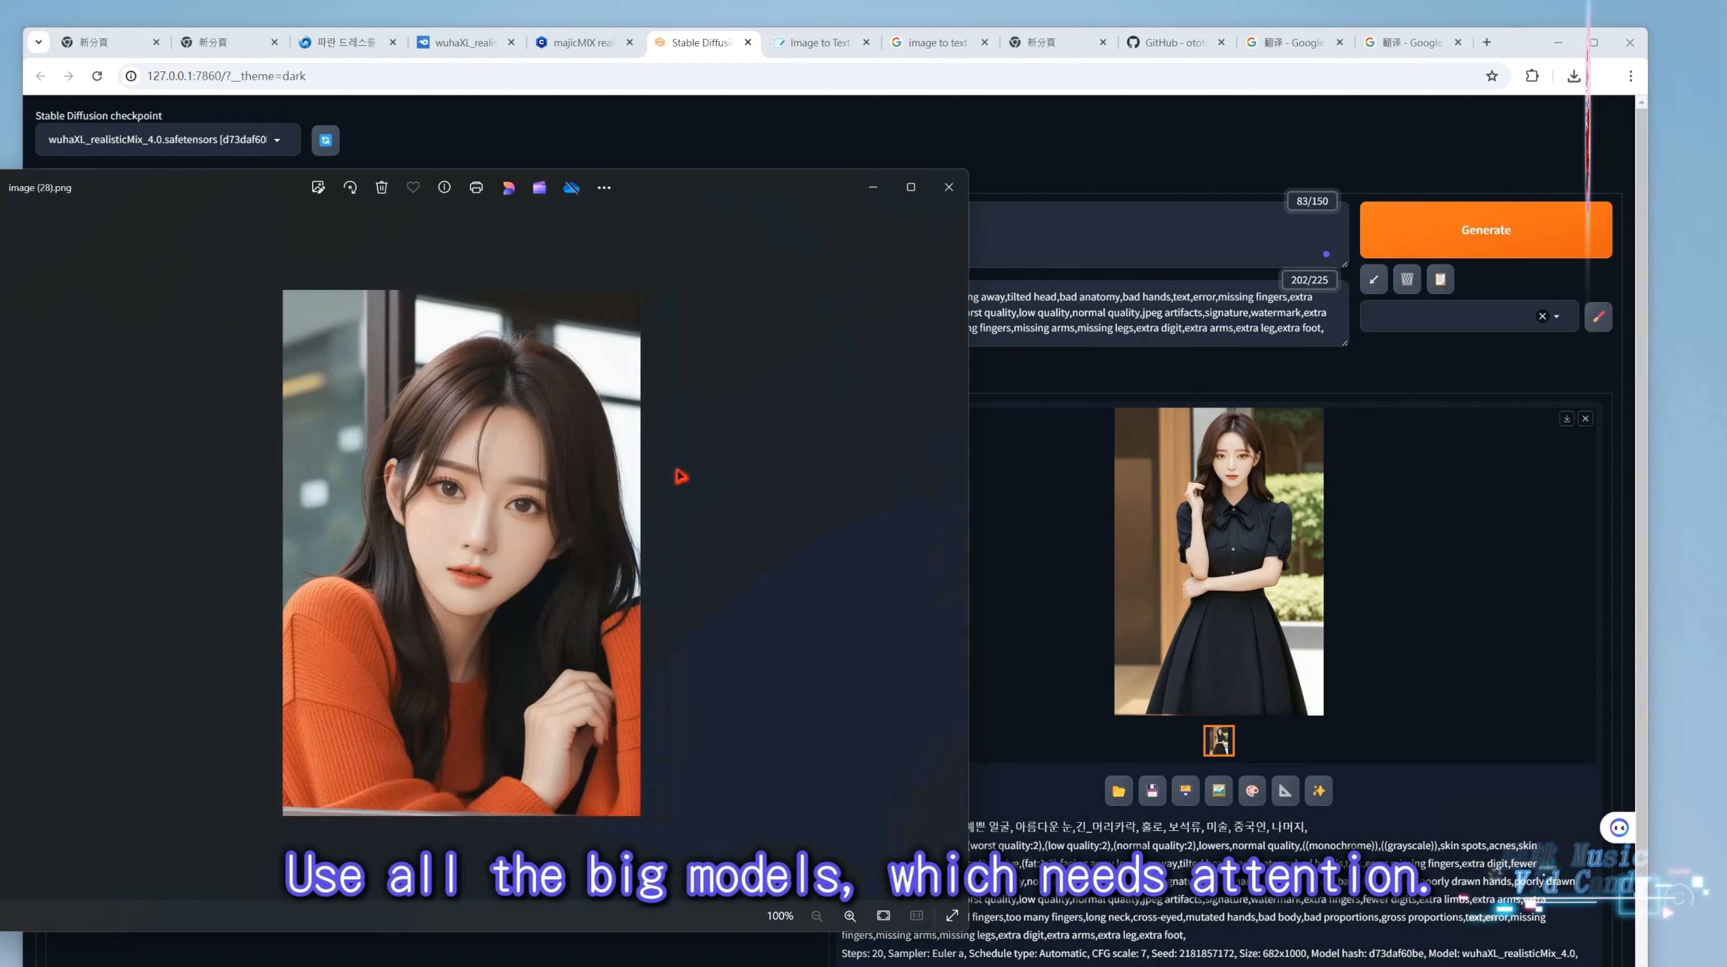
click(959, 201)
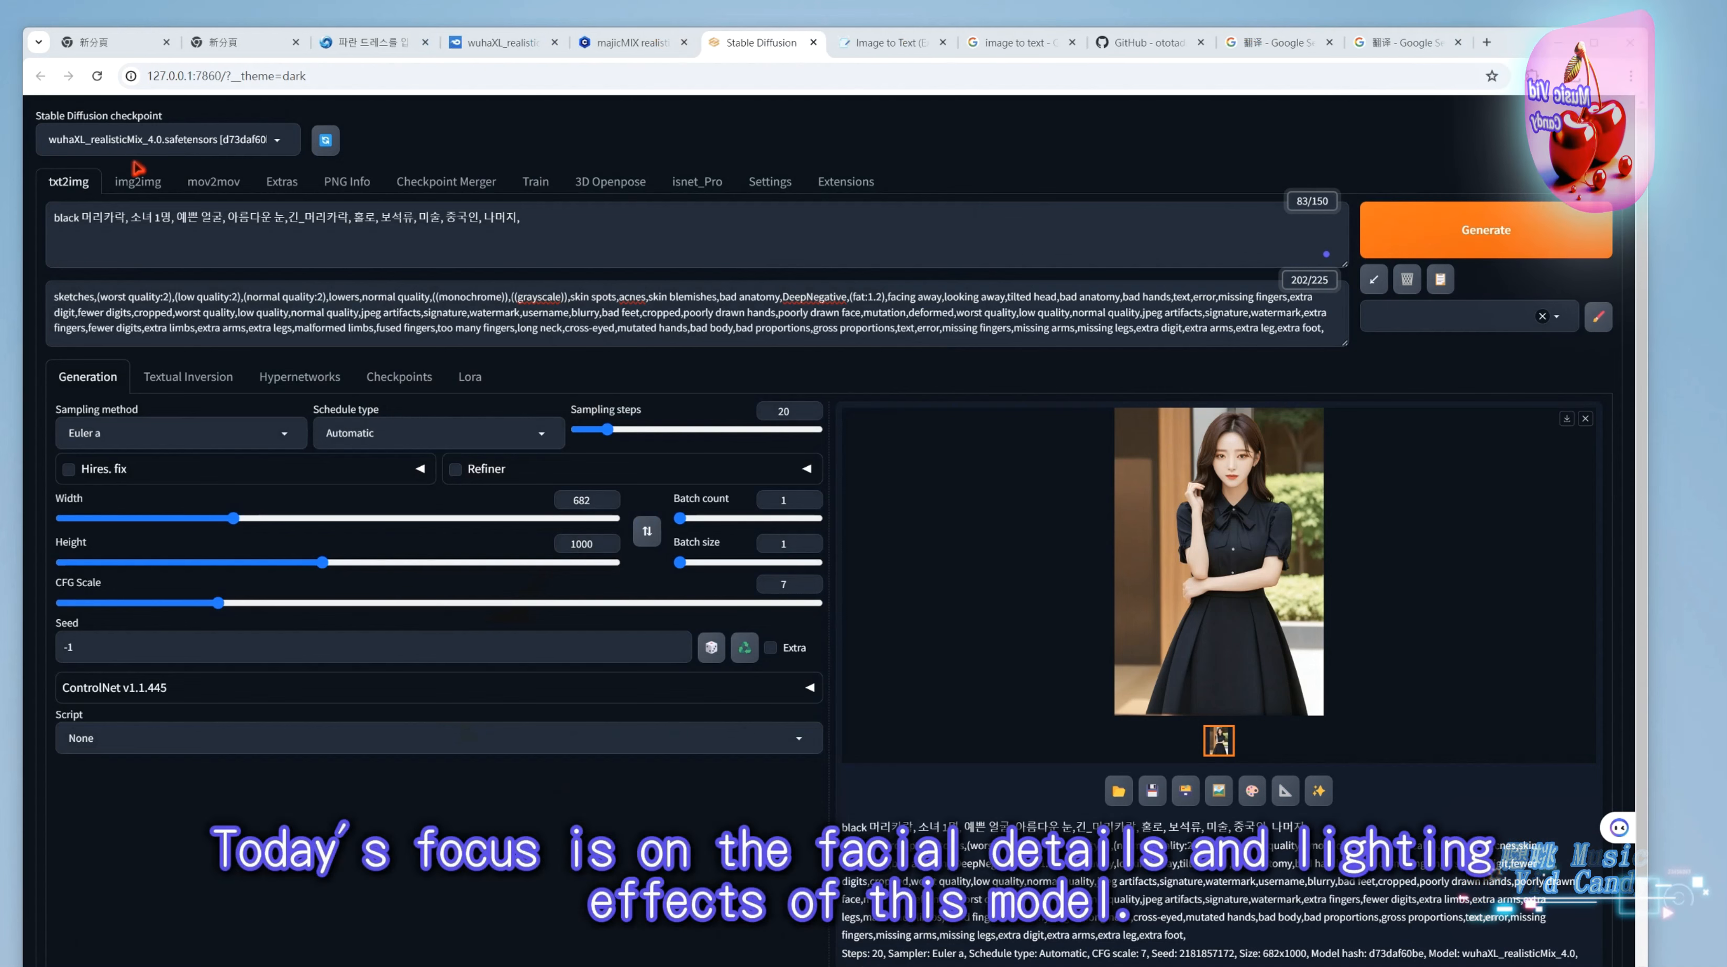
Reload the page and enter the "sketches, (worst quality:2)" negative prompt and a positive prompt beginning "dark,caustics,colorful,gorgeous light and shadow,full body" and ending "portrait,black_hair,".
click(97, 76)
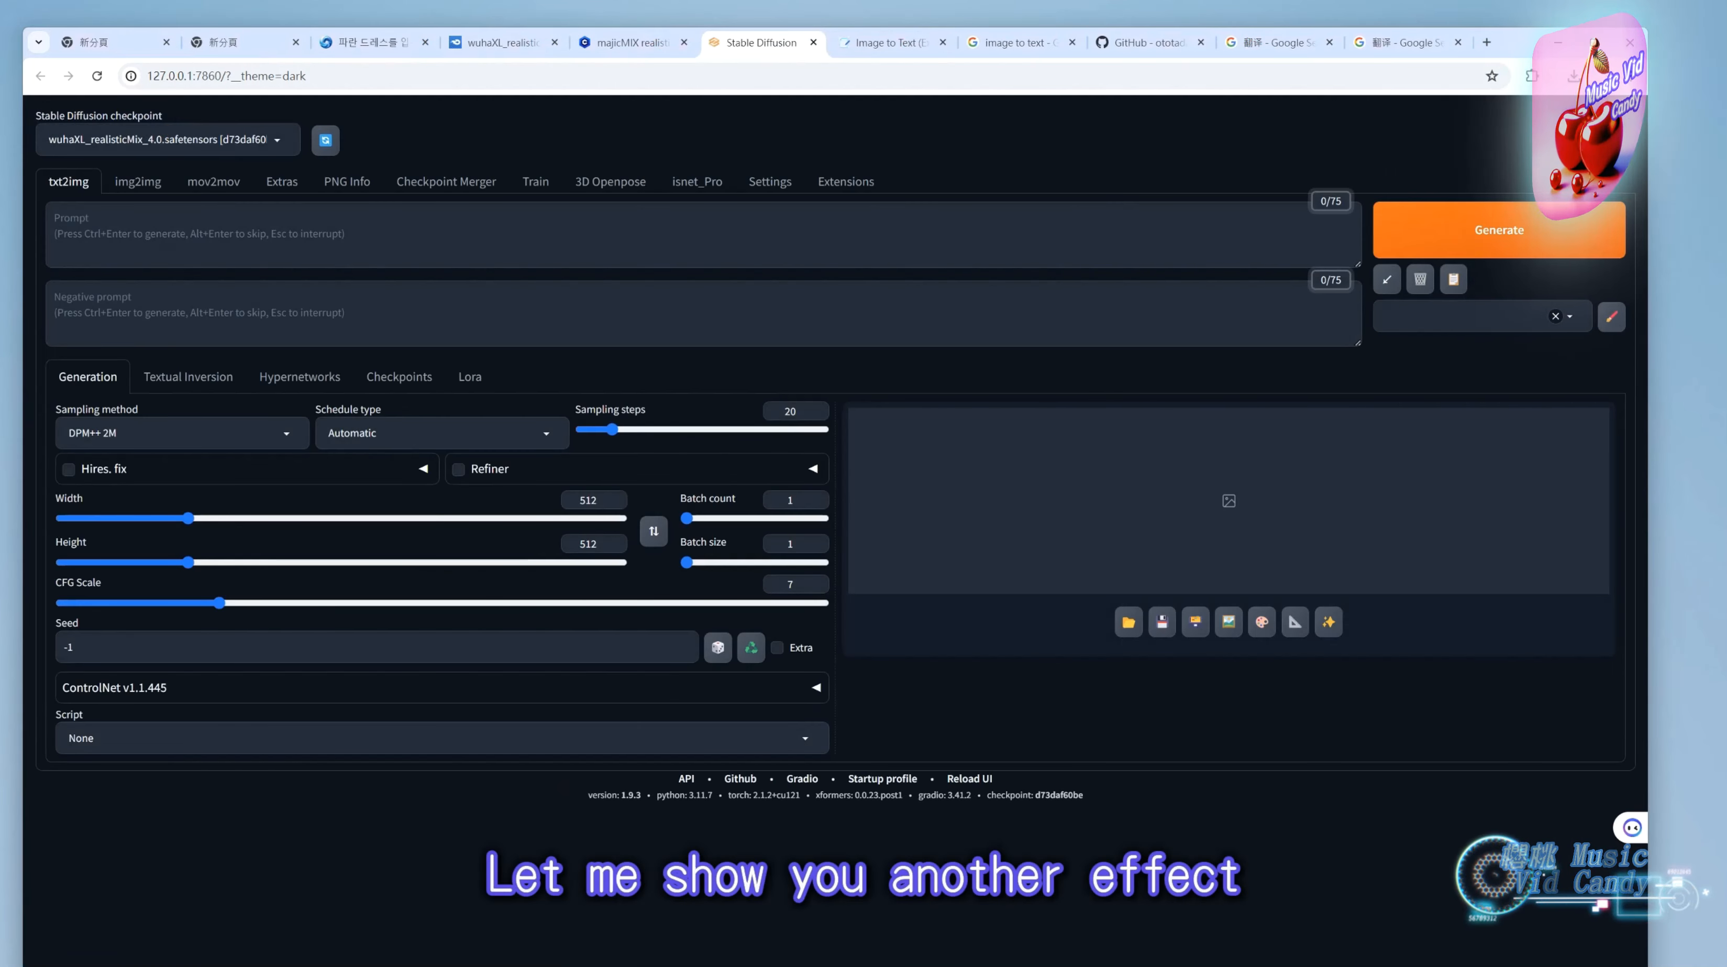
click(988, 319)
text(sketches, (worst quality:2), (low quality:2), (normal quality:2), lowers, normal quality, ((monochrome)), ((grayscale)), skin spots, acnes, skin blemishes, bad anatomy,DeepNegative,(fat:1.2),facing away, looking away,tilted head, bad anatomy,bad hands, text, error, missing fingers,extra digit, fewer digits, cropped, worst quality, low quality, normal quality,jpeg artifacts,signature, watermark, username,blurry,bad feet,cropped,poorly drawn hands,poorly drawn face,mutation,deformed,worst quality,low quality,normal quality,jpeg artifacts,signature,watermark,extra fingers,fewer digits,extra limbs,extra arms,extra legs,malformed limbs,fused fingers,too many fingers,long neck,cross-eyed,mutated hands,bad body,bad proportions,gross proportions,text,error,missing fingers,missing arms,missing legs,extra digit, extra arms, extra leg, extra foot)
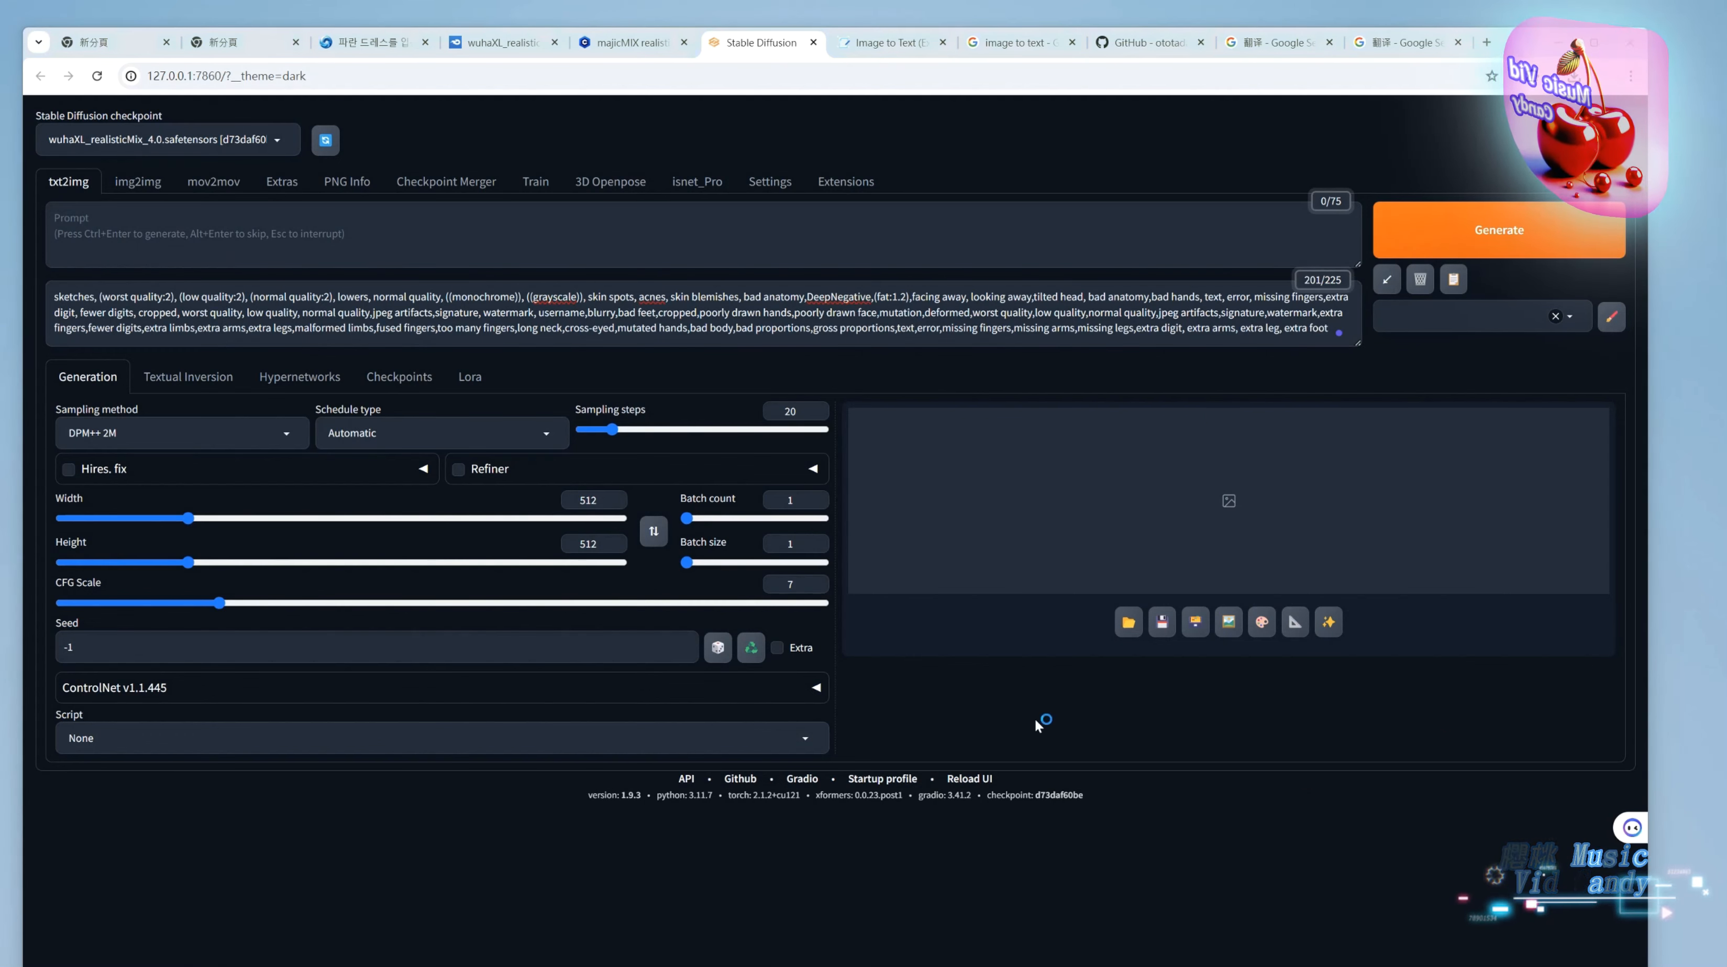
click(364, 229)
text(dark,caustics,colorful,gorgeous light and shadow,full body, The girl's pale skin,her lips are slightly open to reveal her teeth,and her blue eyes are blurry and dreamy. mottled light and shadow,portrait,black_hair,)
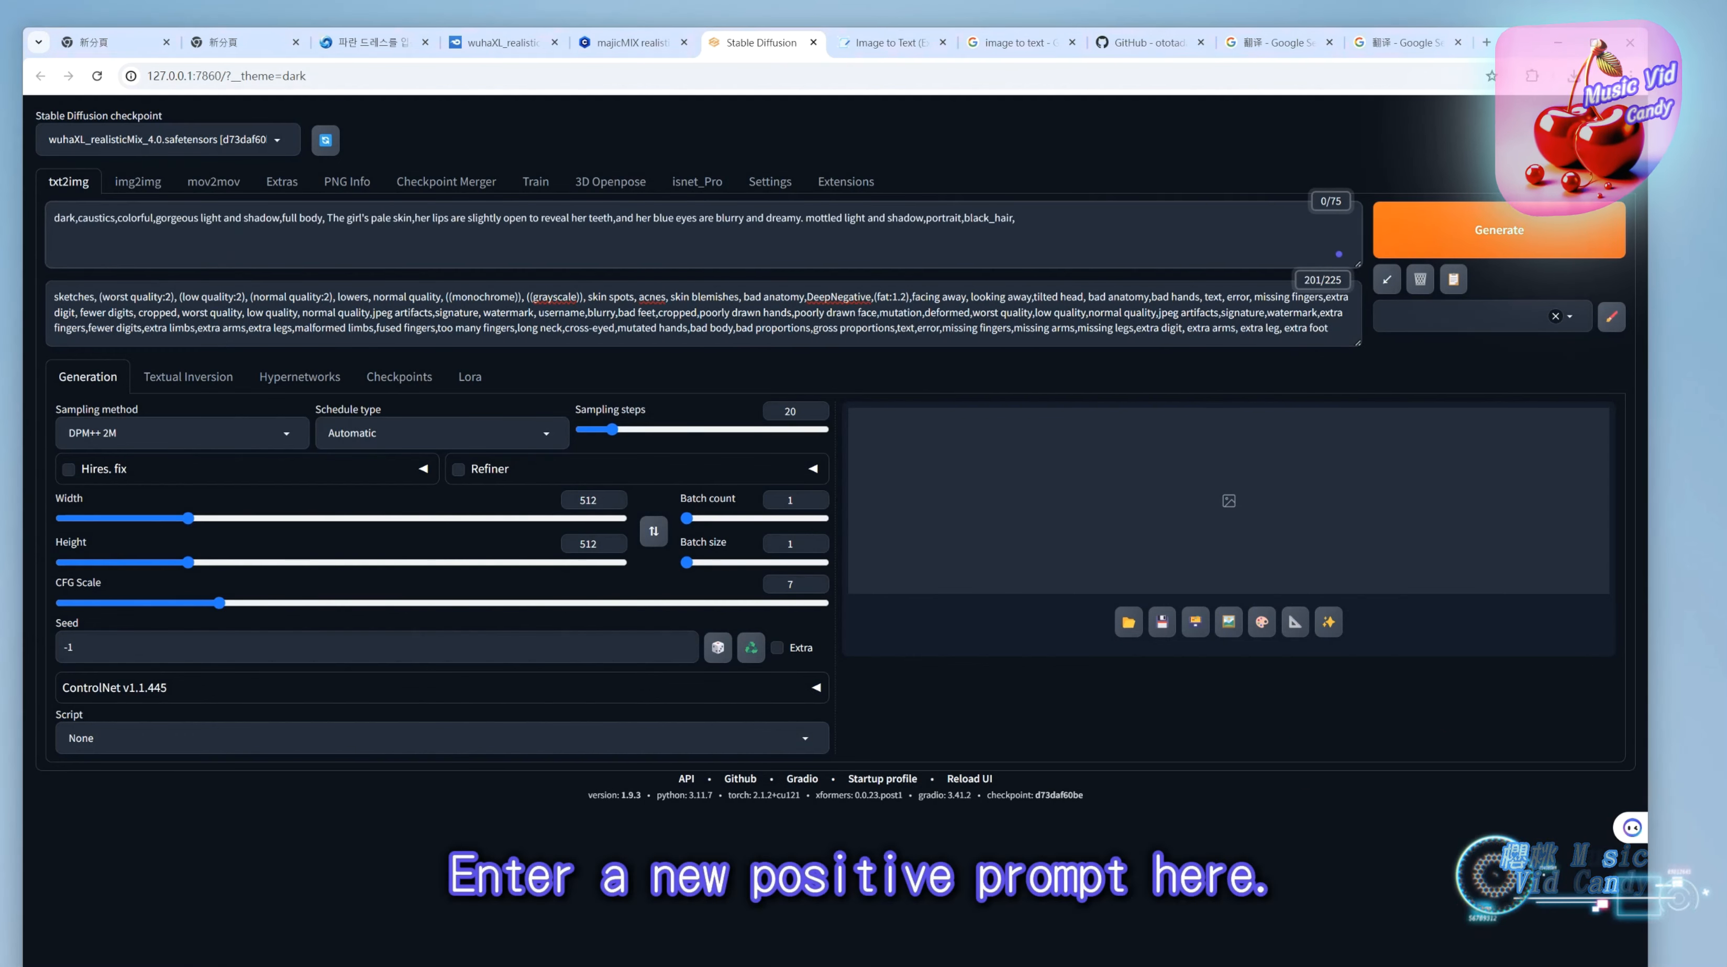
drag(223, 602, 168, 603)
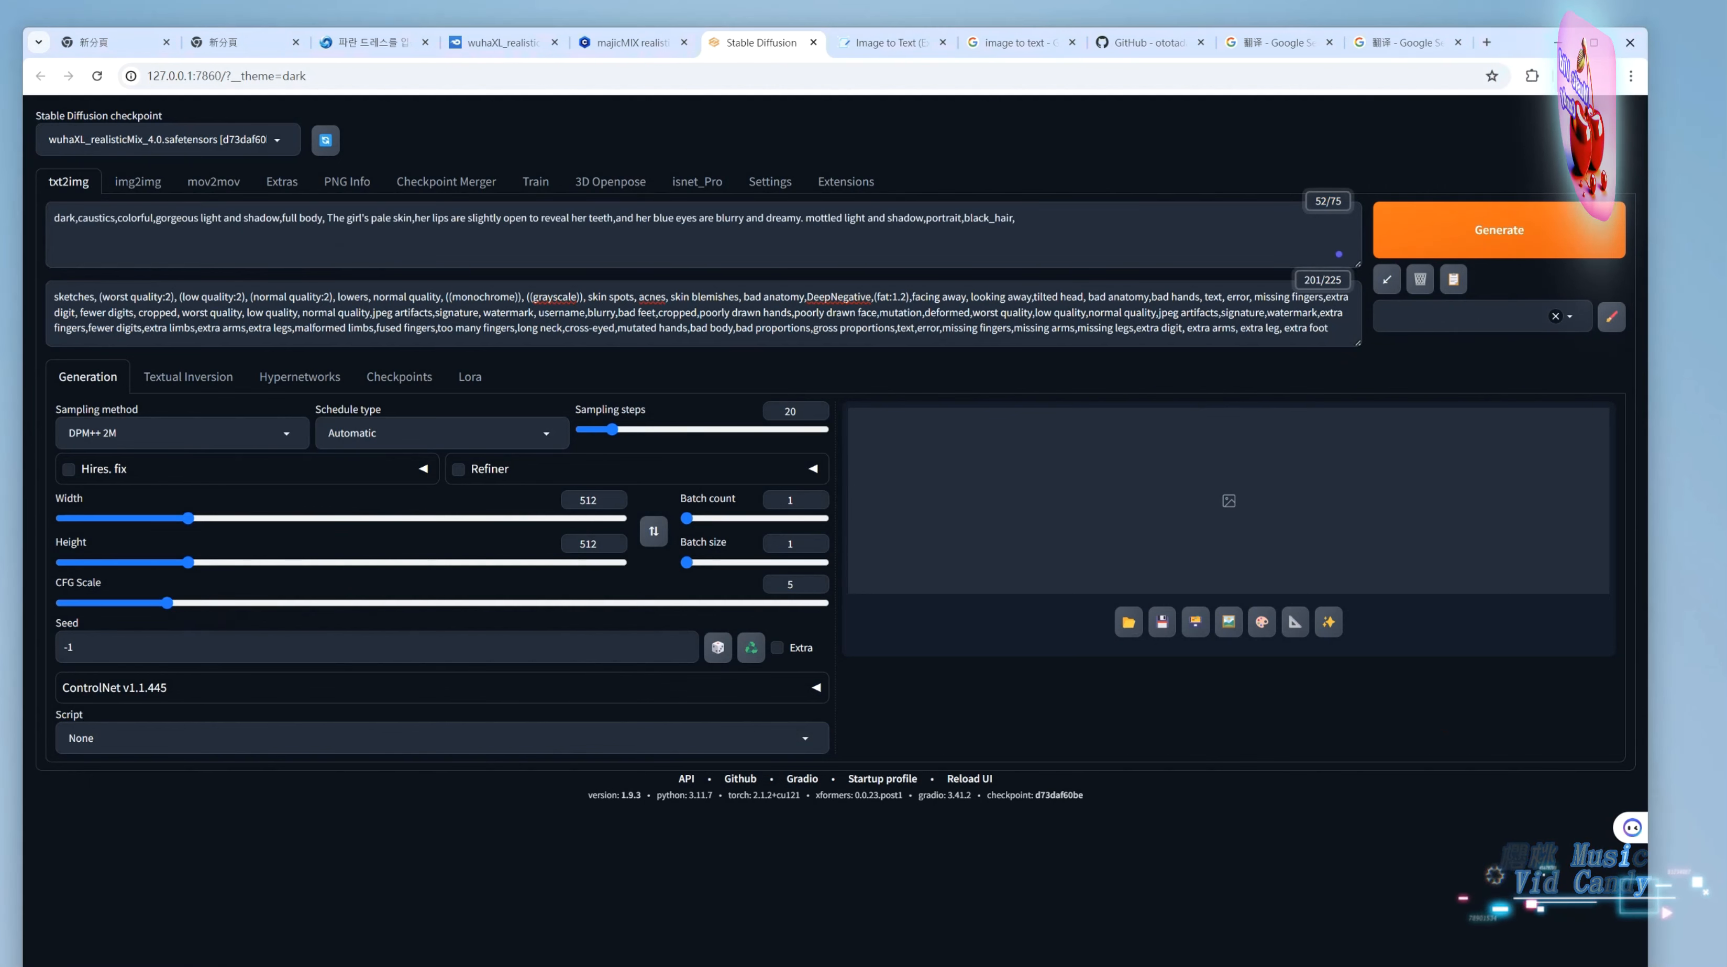
double_click(234, 654)
key(ctrl+v)
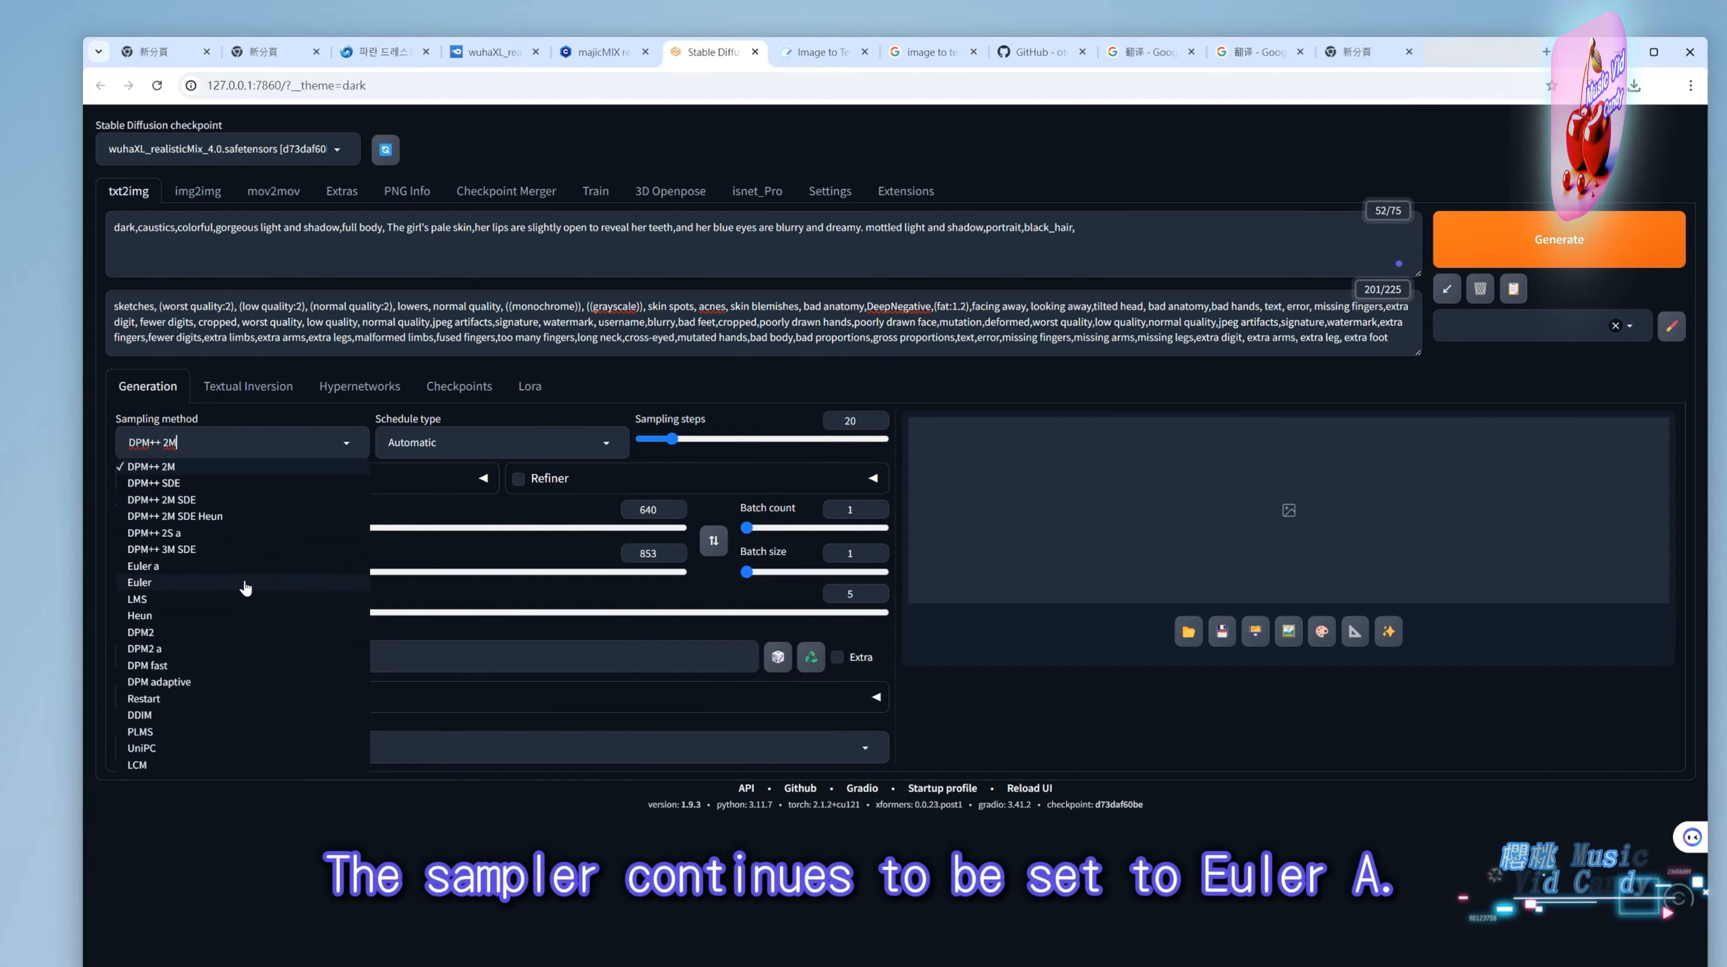
click(194, 566)
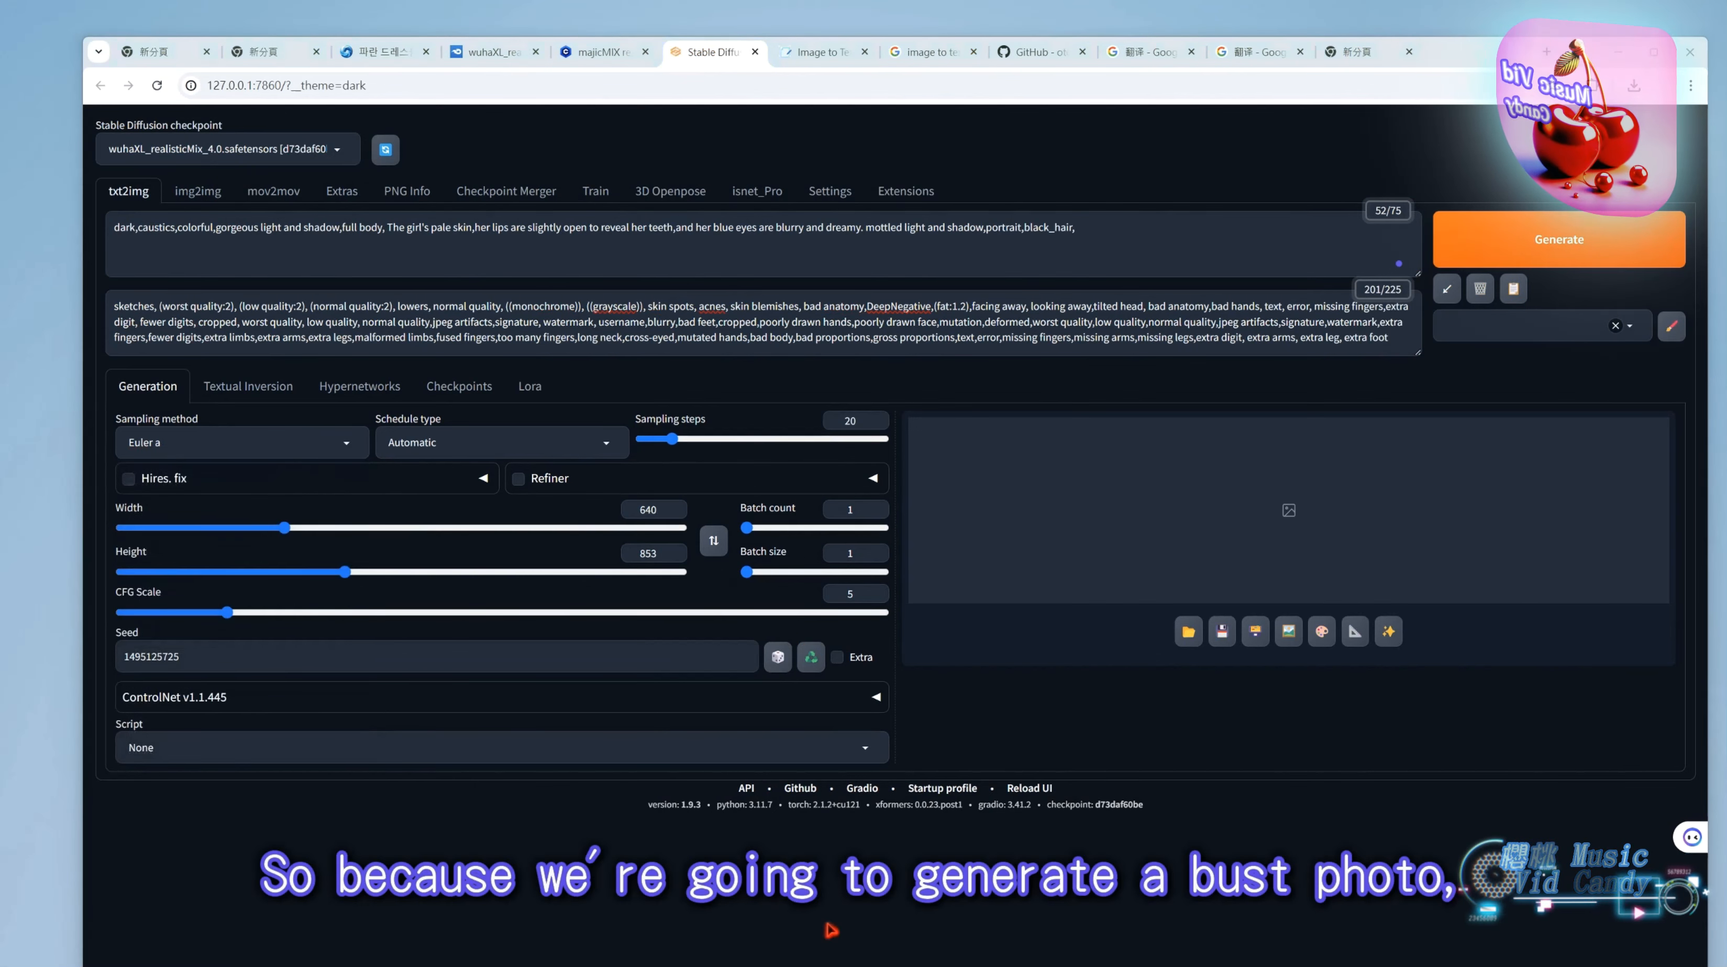
Set the image height to 1000 and the width to 666, using the 0.66 aspect ratio from the calculator.
drag(968, 961, 1033, 471)
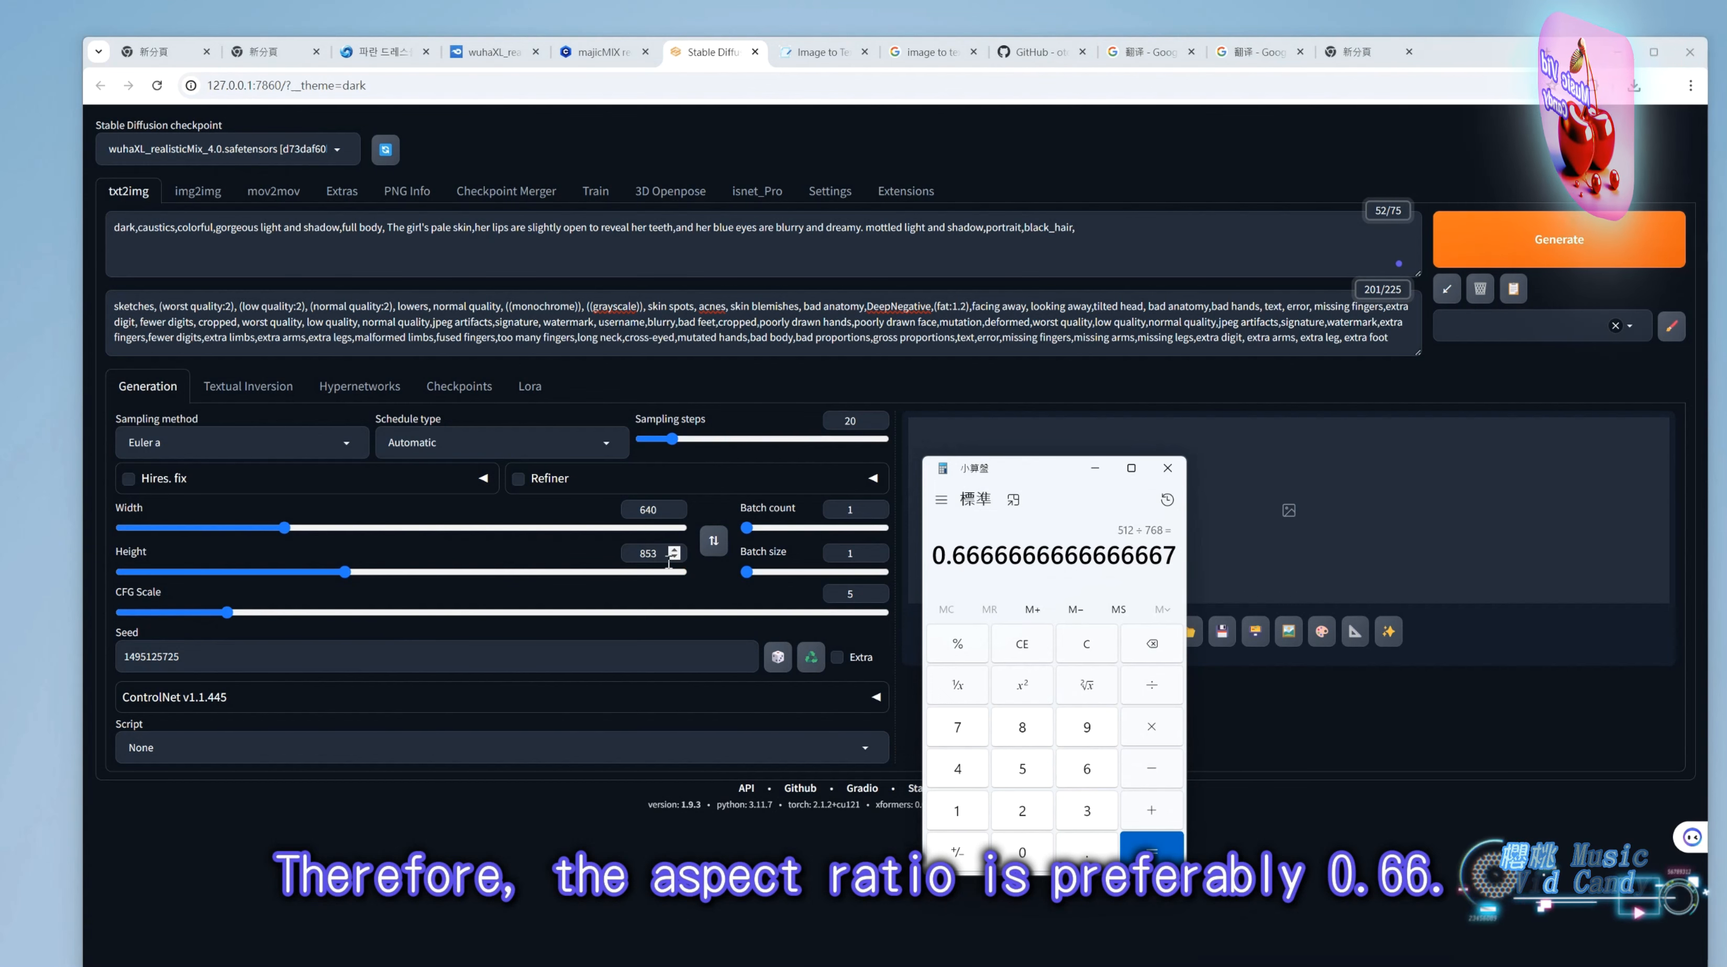
double_click(647, 553)
text(1000)
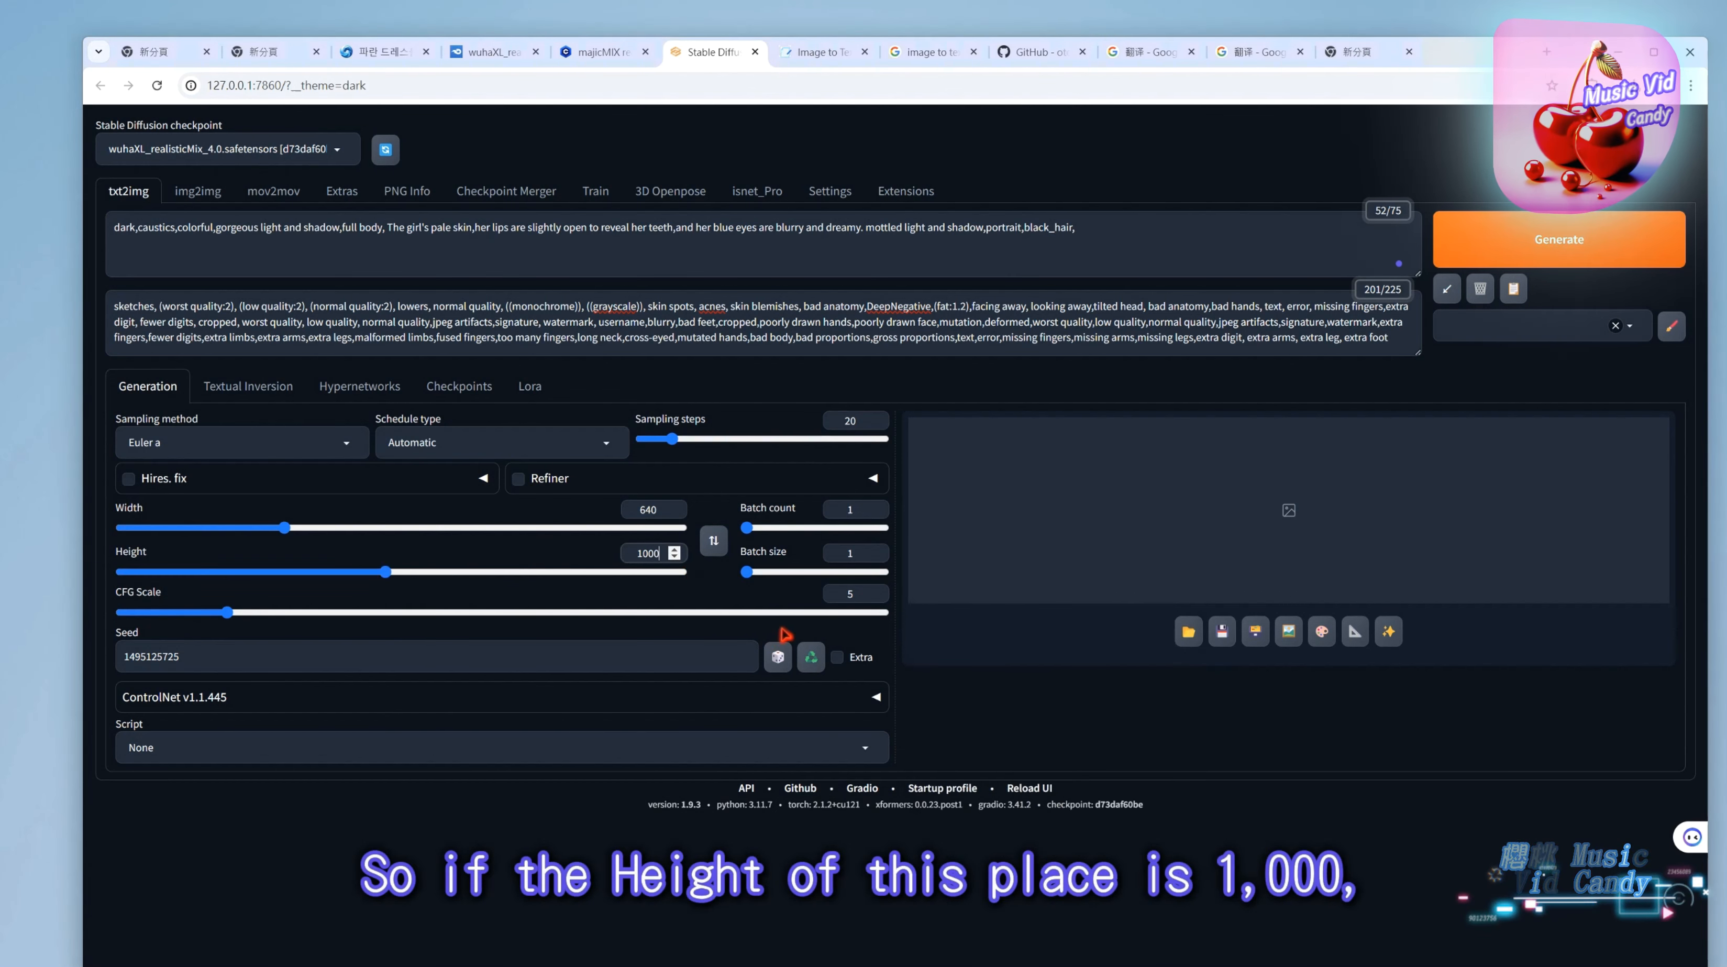
double_click(675, 519)
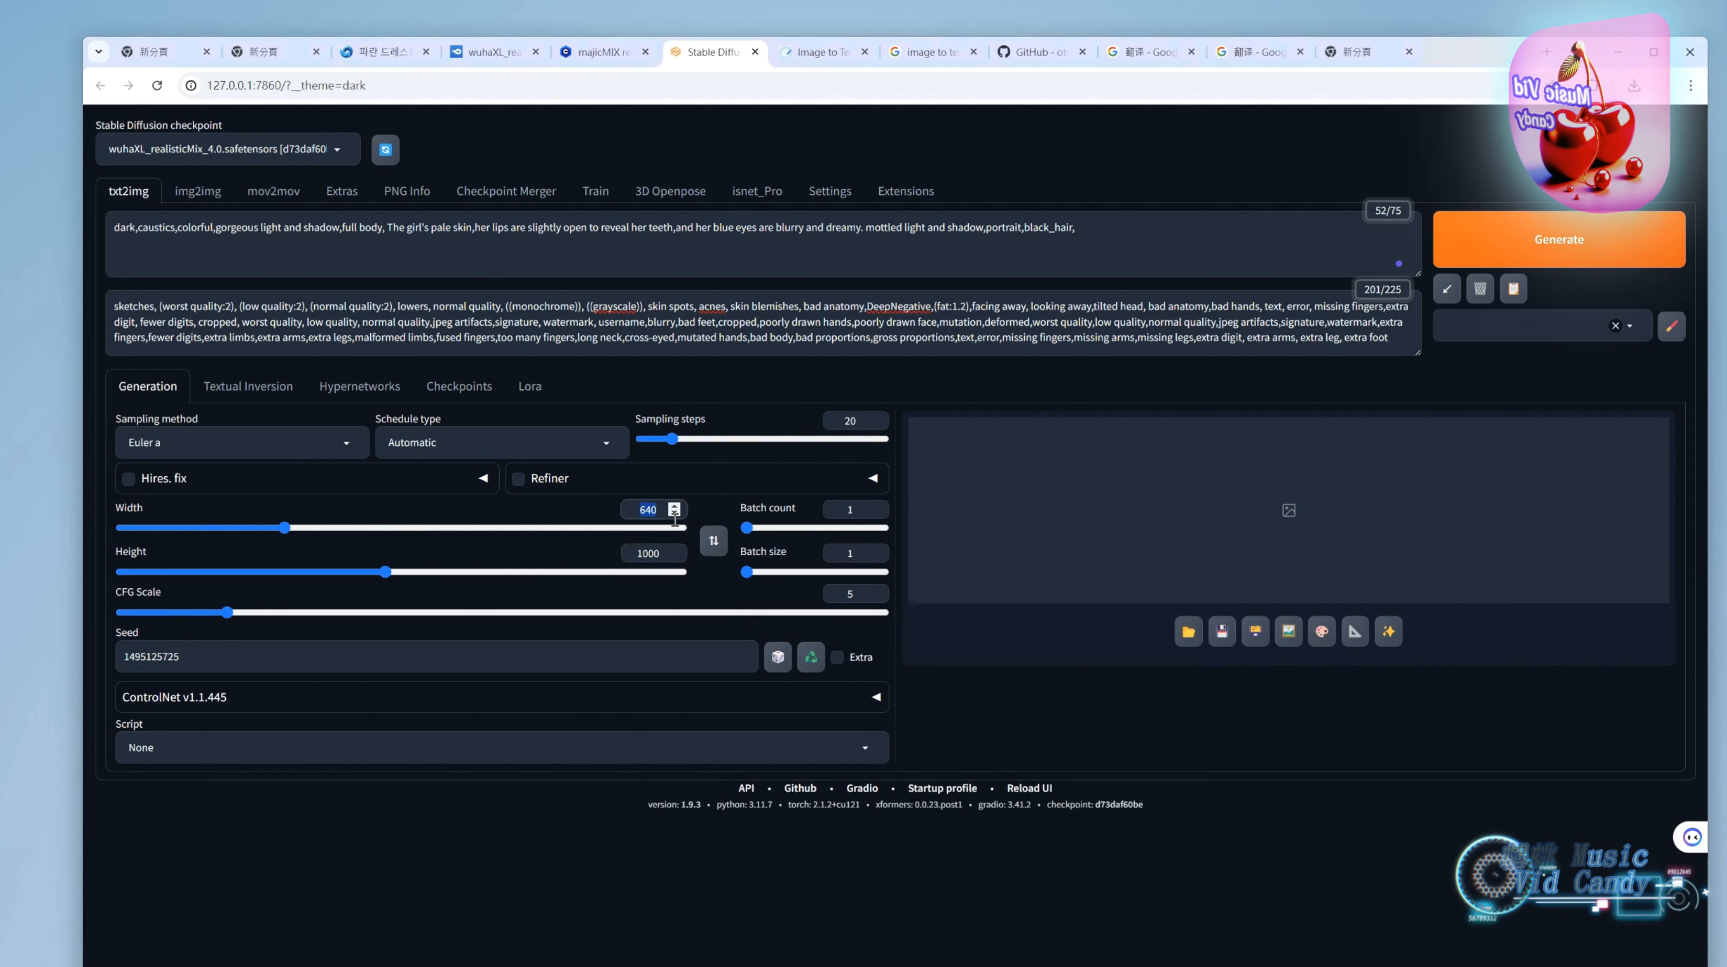
text(666)
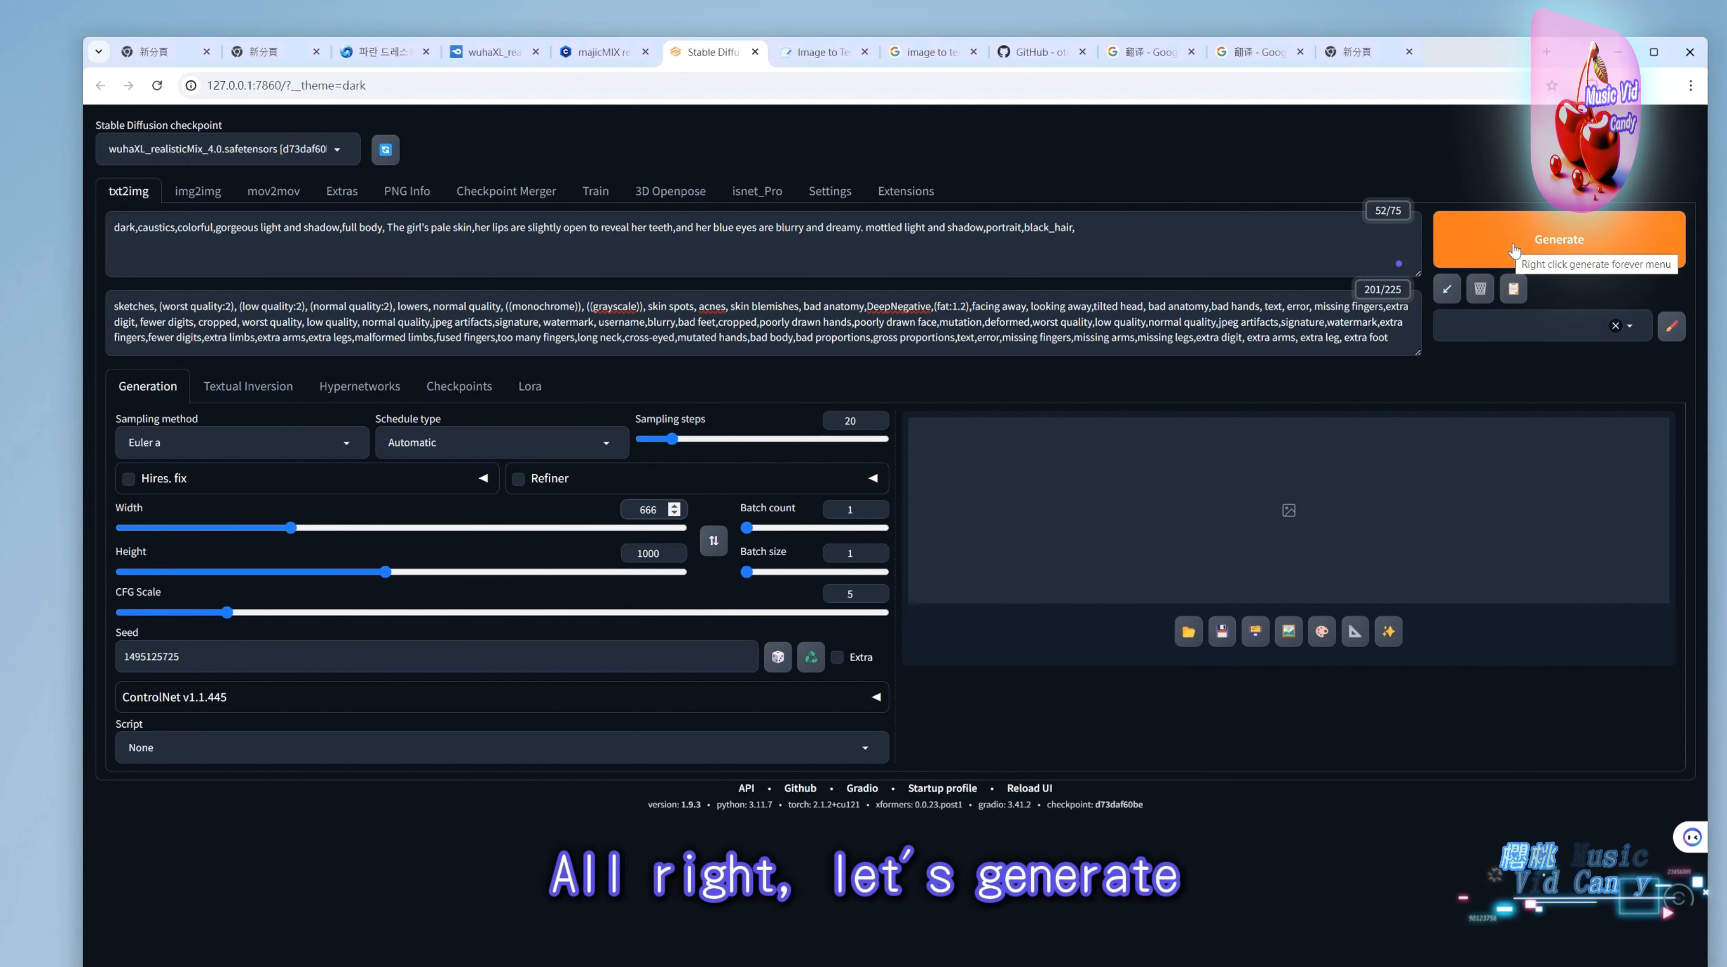
Generate the light-and-shadow portrait and examine its details enlarged.
click(1514, 250)
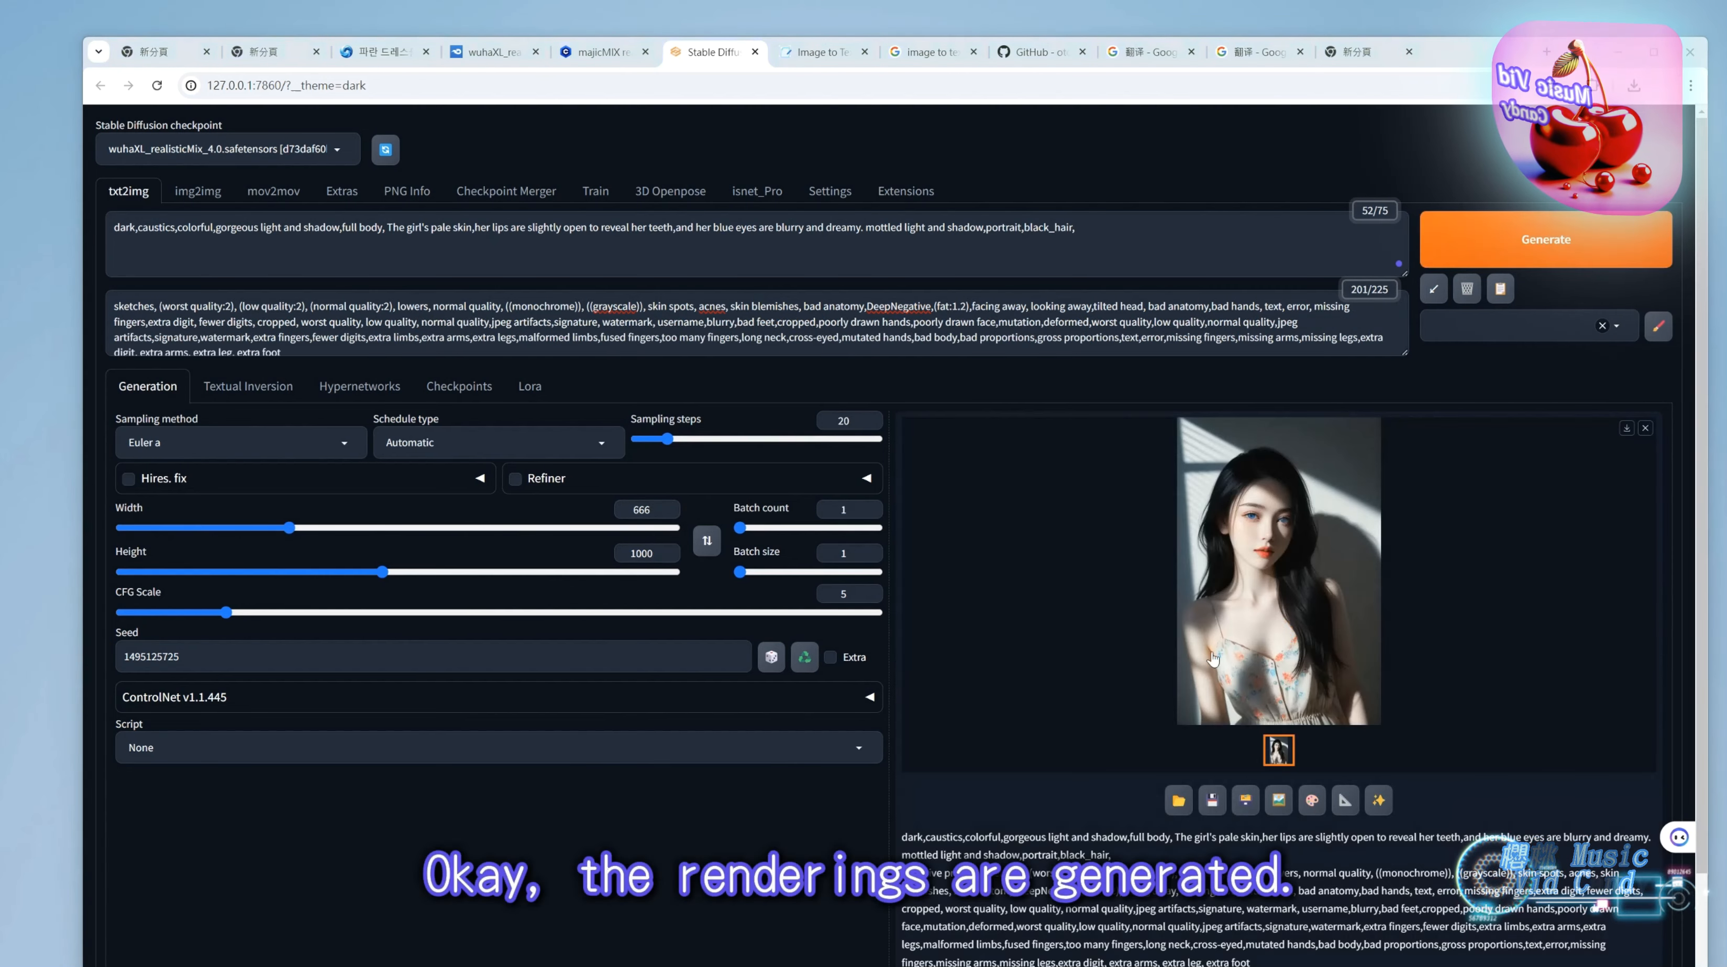
click(1290, 584)
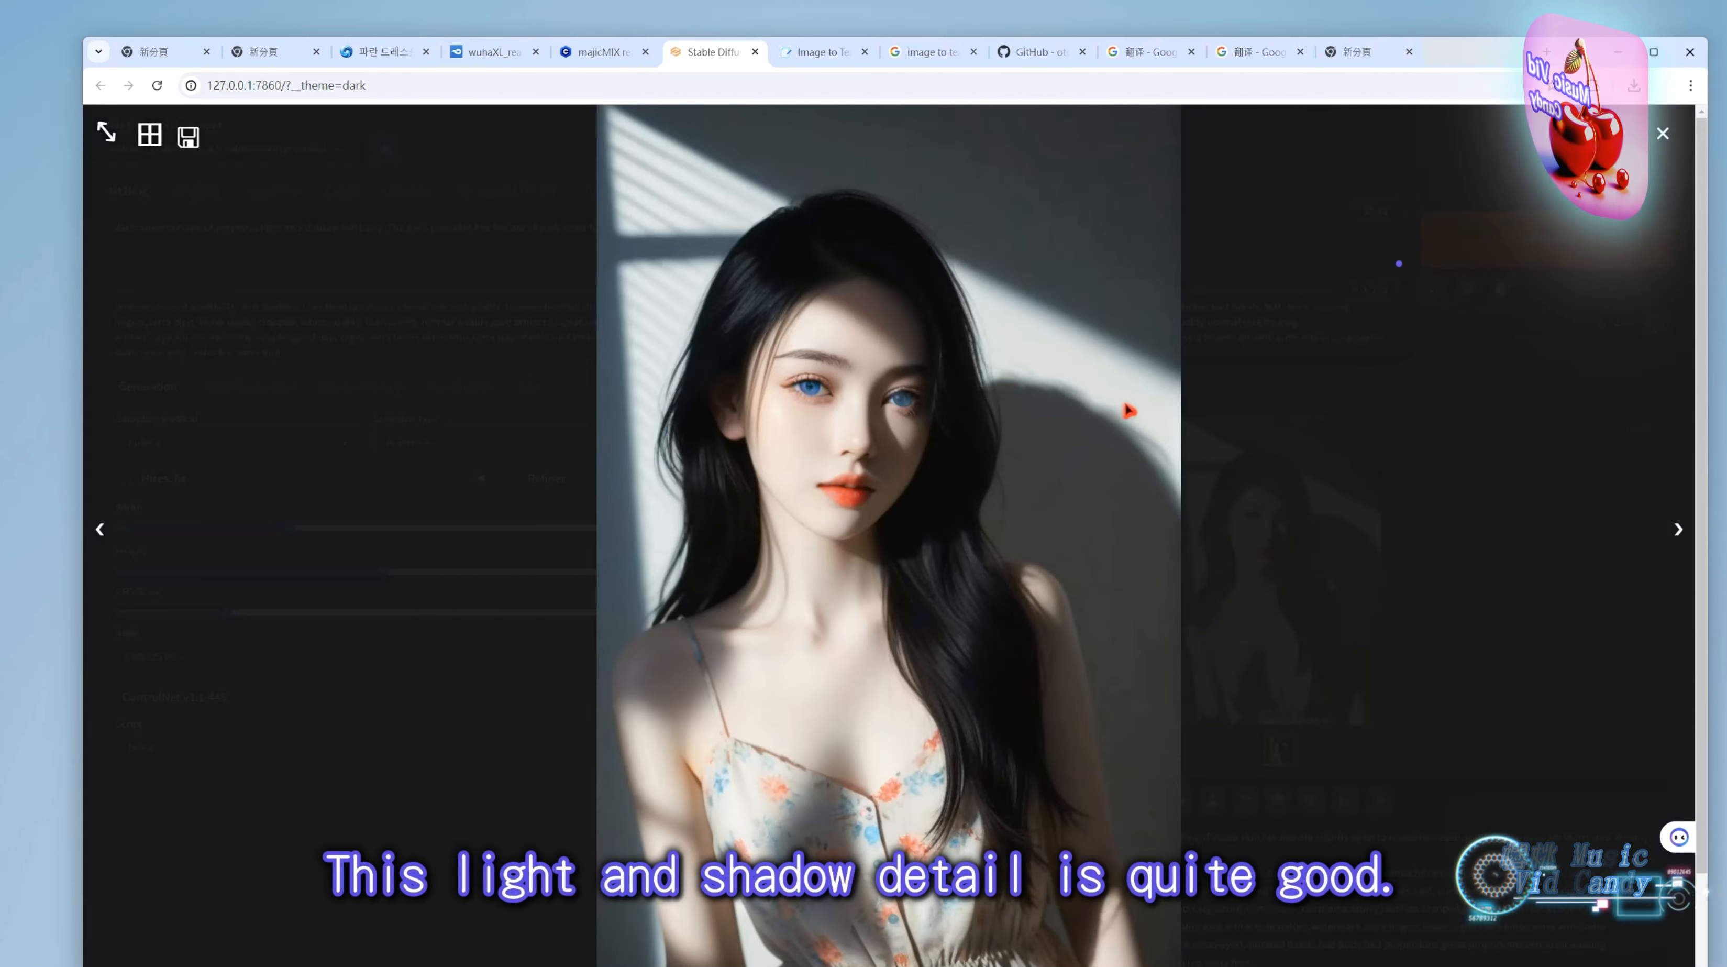
key(Escape)
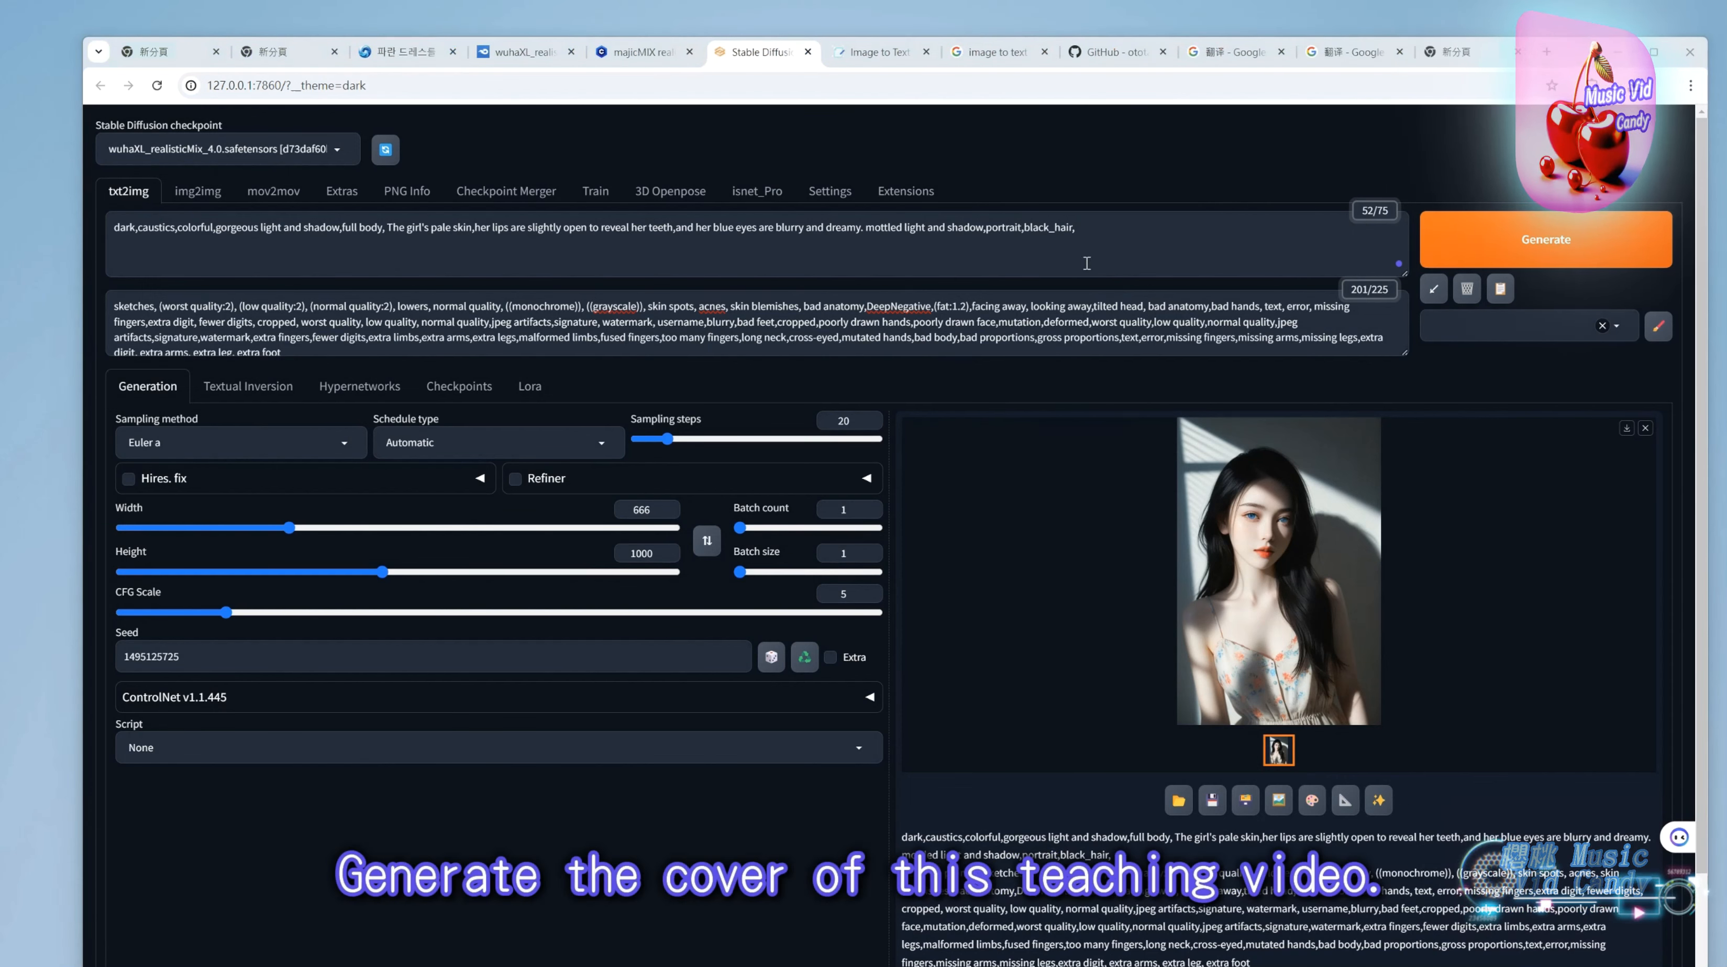
Replace the positive prompt with the one beginning "1 girl,Chinese_clothing,liquid silver and tangerine,cyberhan,cheongsam,cyberpunk city" and set the CFG scale to 7.
key(ctrl+a)
key(ctrl+v)
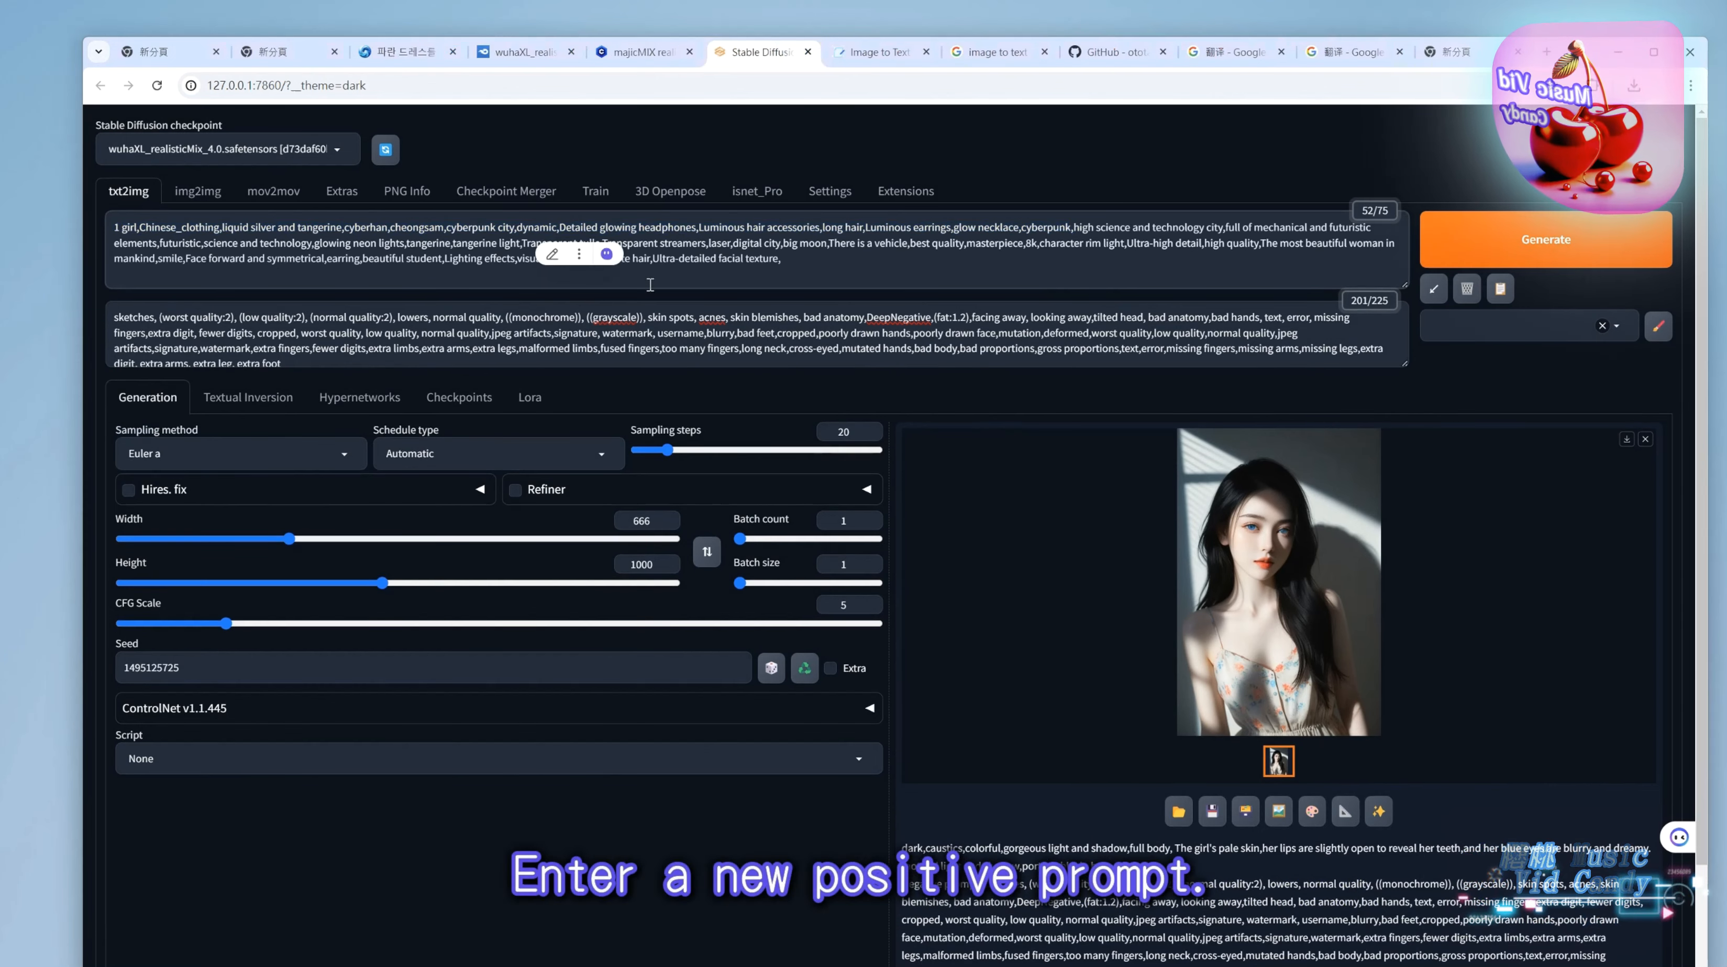
drag(227, 624, 280, 633)
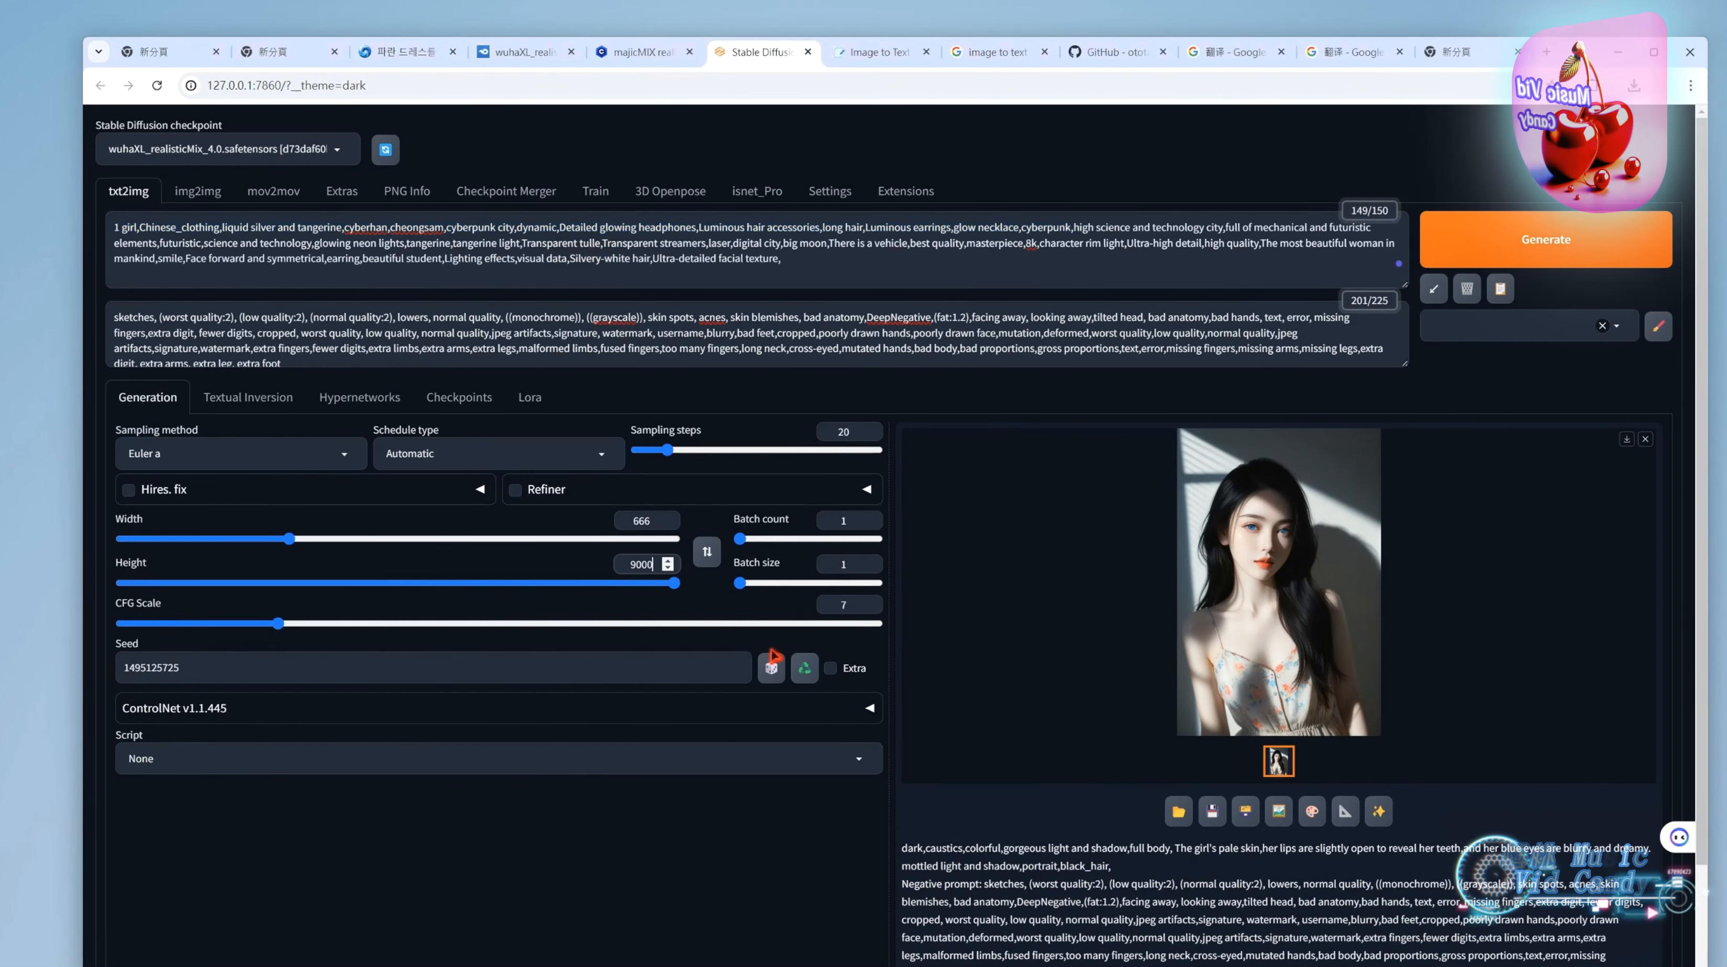
Set the image height to 900 and, keeping the 0.66666 ratio worked out in the calculator, the width to 600.
key(BackSpace)
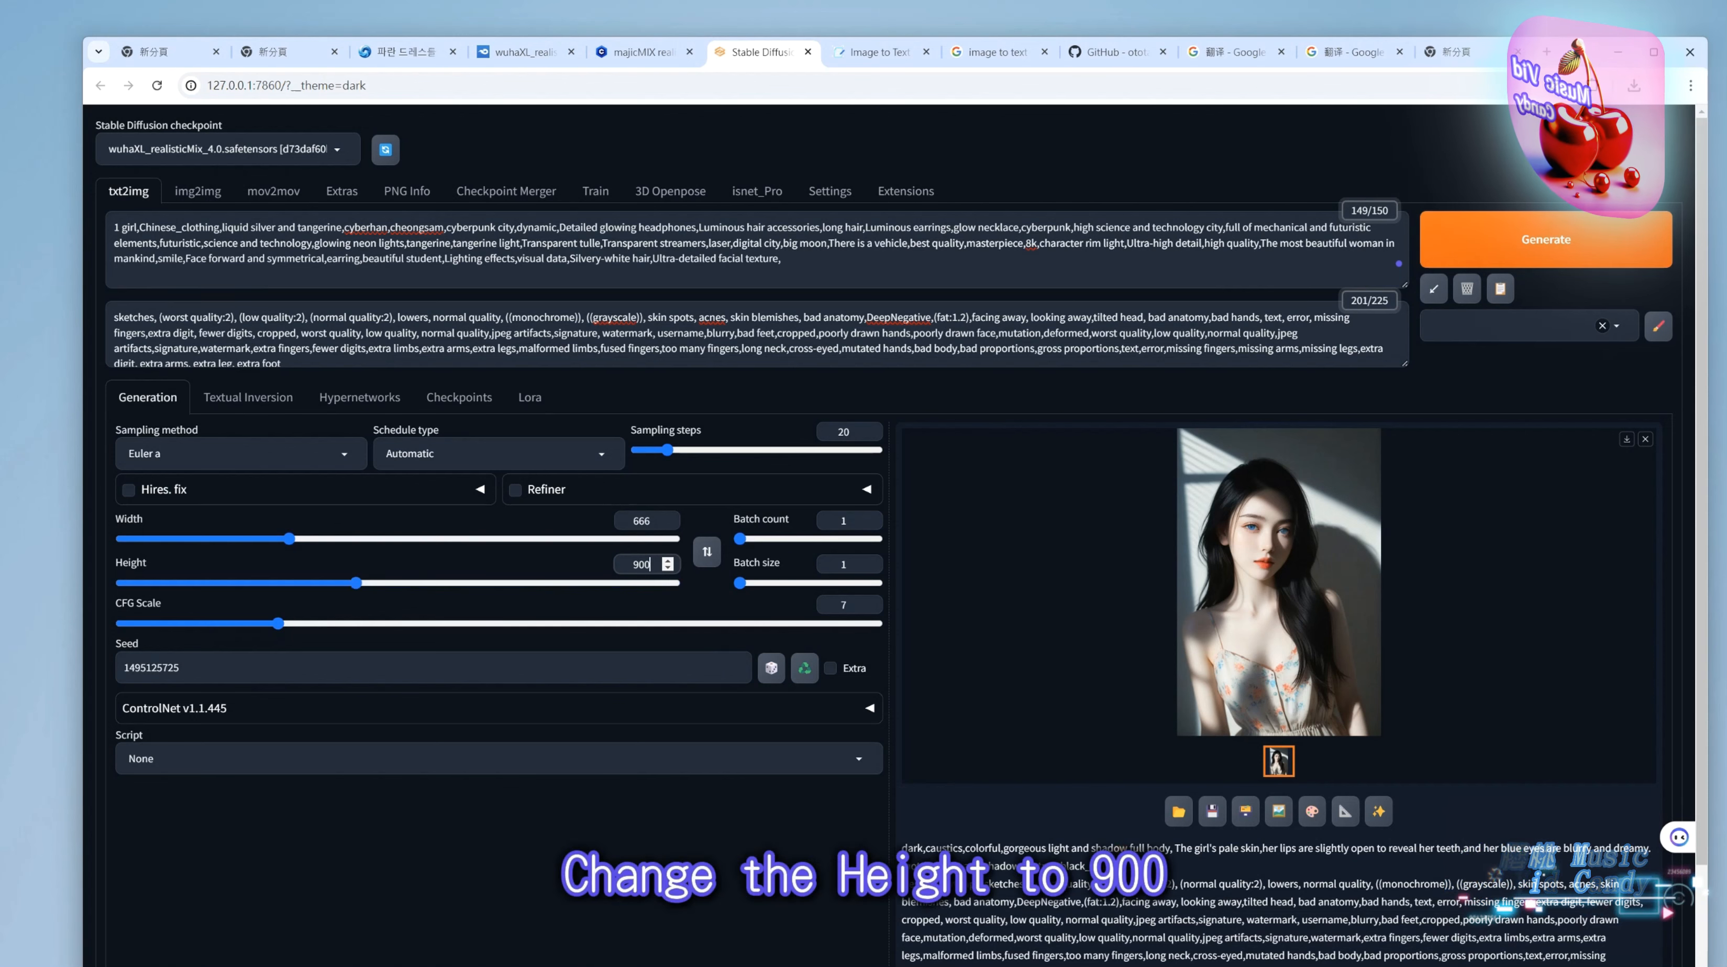
key(alt+Tab)
click(1059, 731)
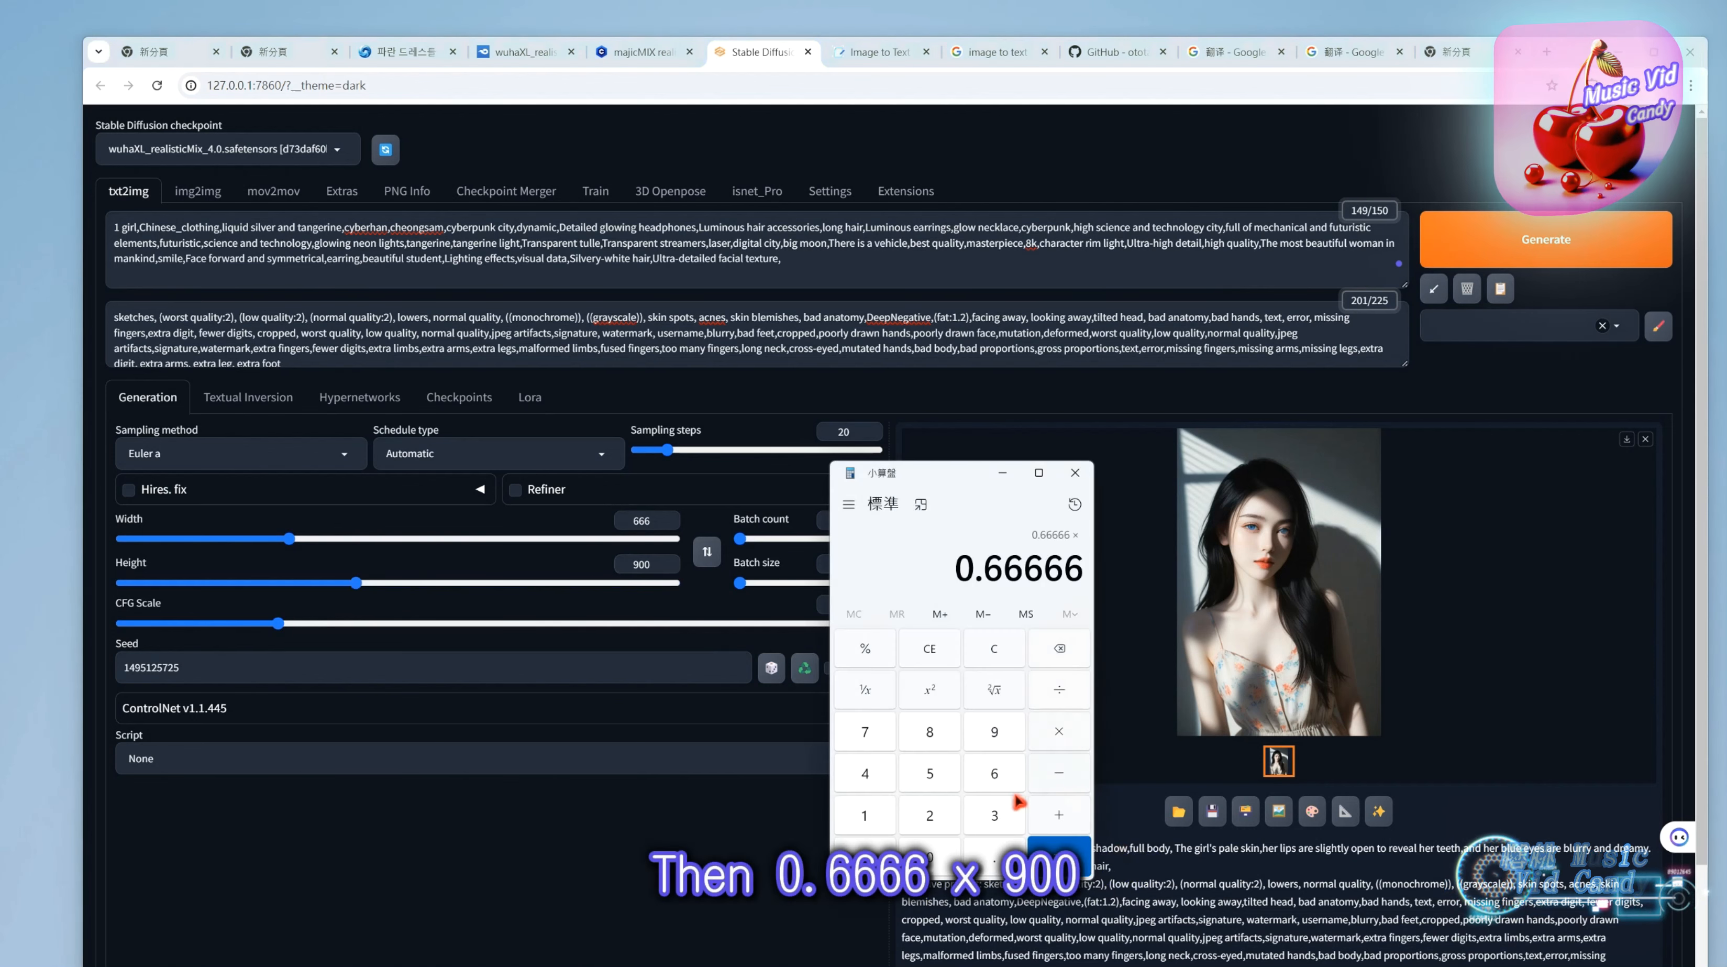
click(1002, 735)
click(953, 856)
click(953, 856)
click(953, 857)
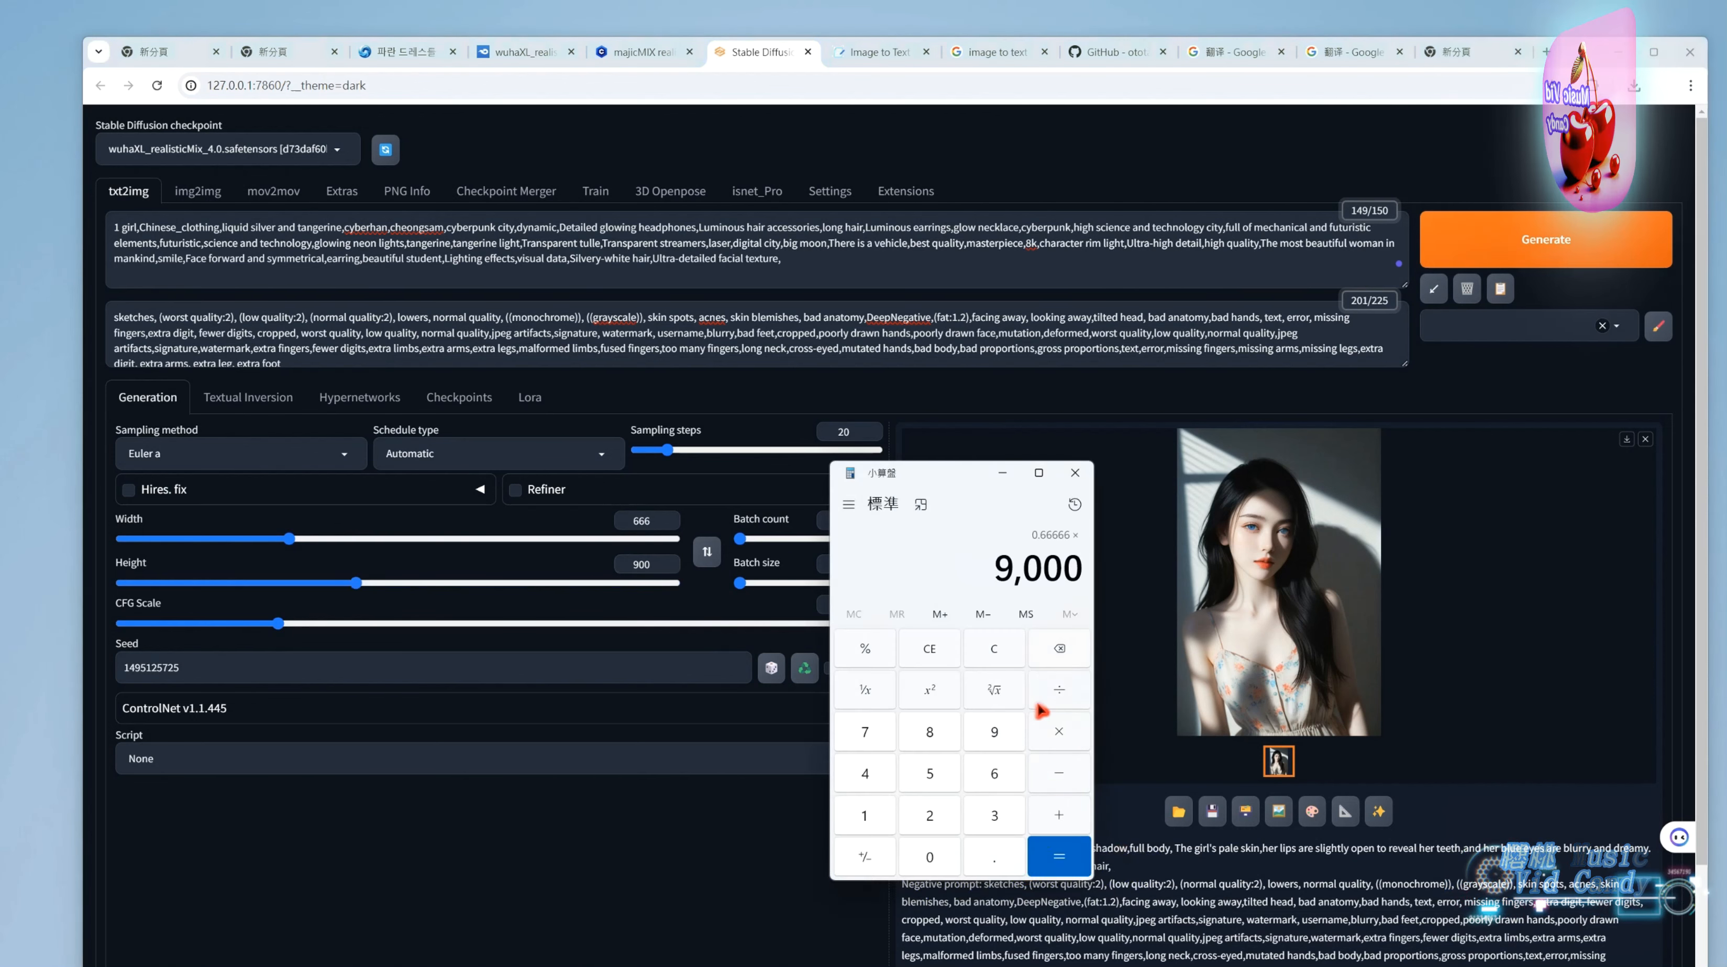
double_click(660, 528)
text(600)
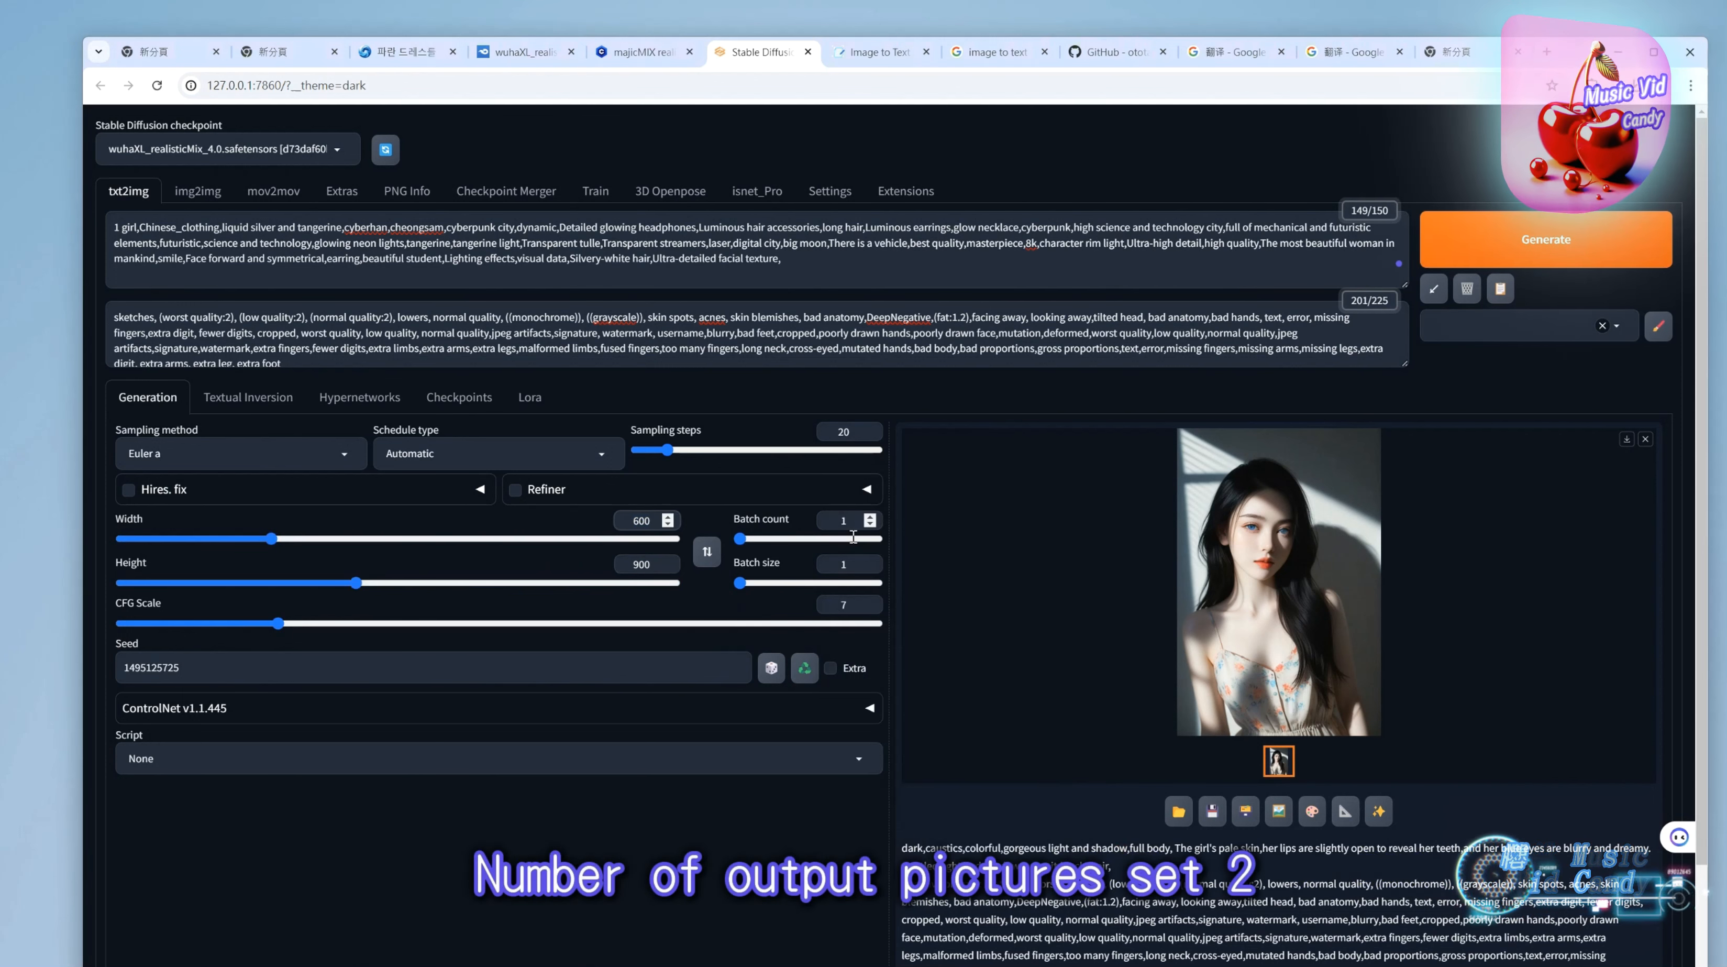
Generate the cyberpunk girl pictures with a batch count of 2 and examine the grid and each picture enlarged.
click(870, 516)
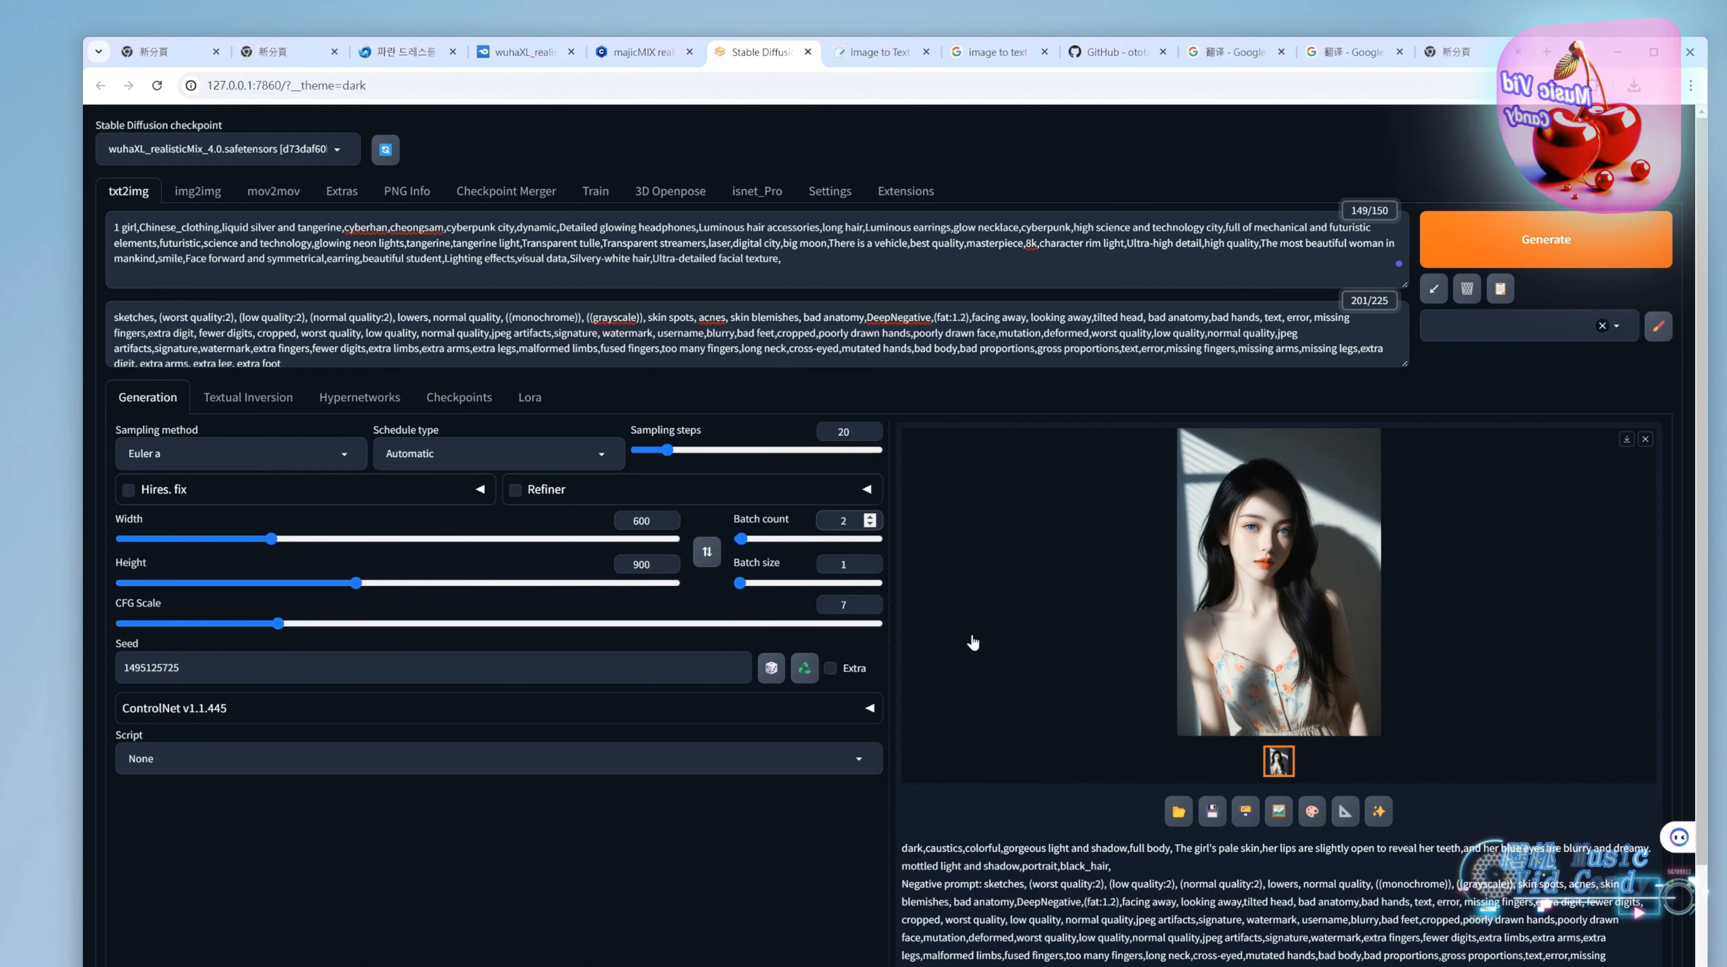
click(1477, 247)
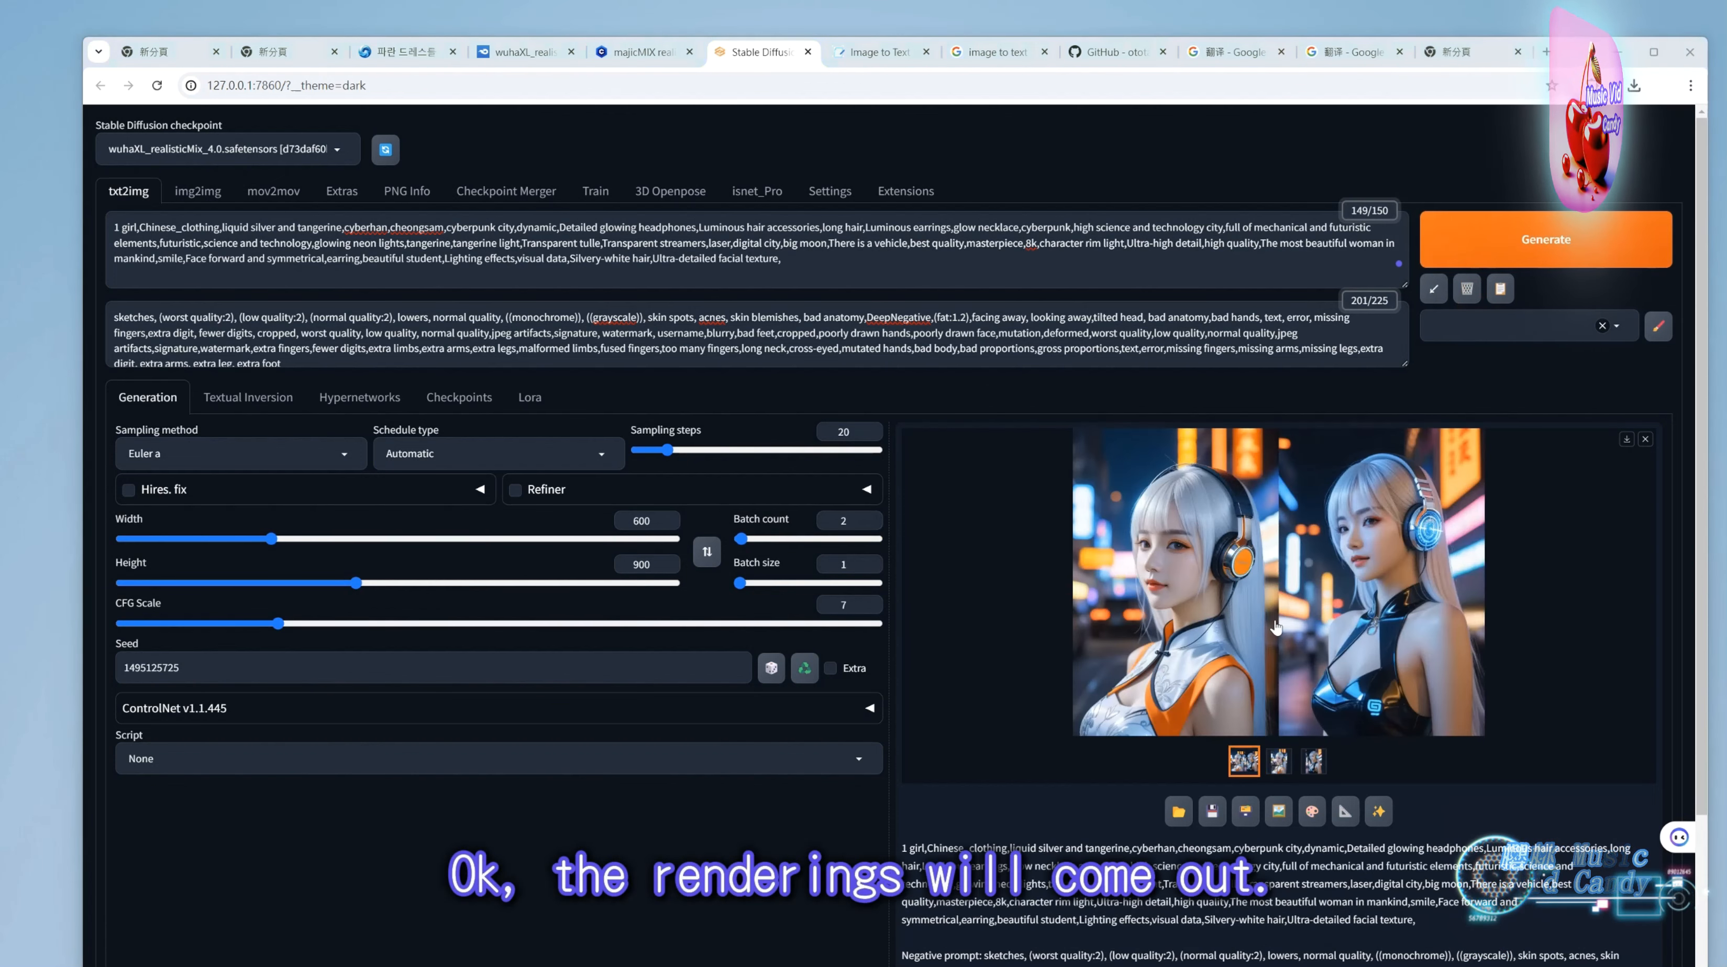
click(1305, 598)
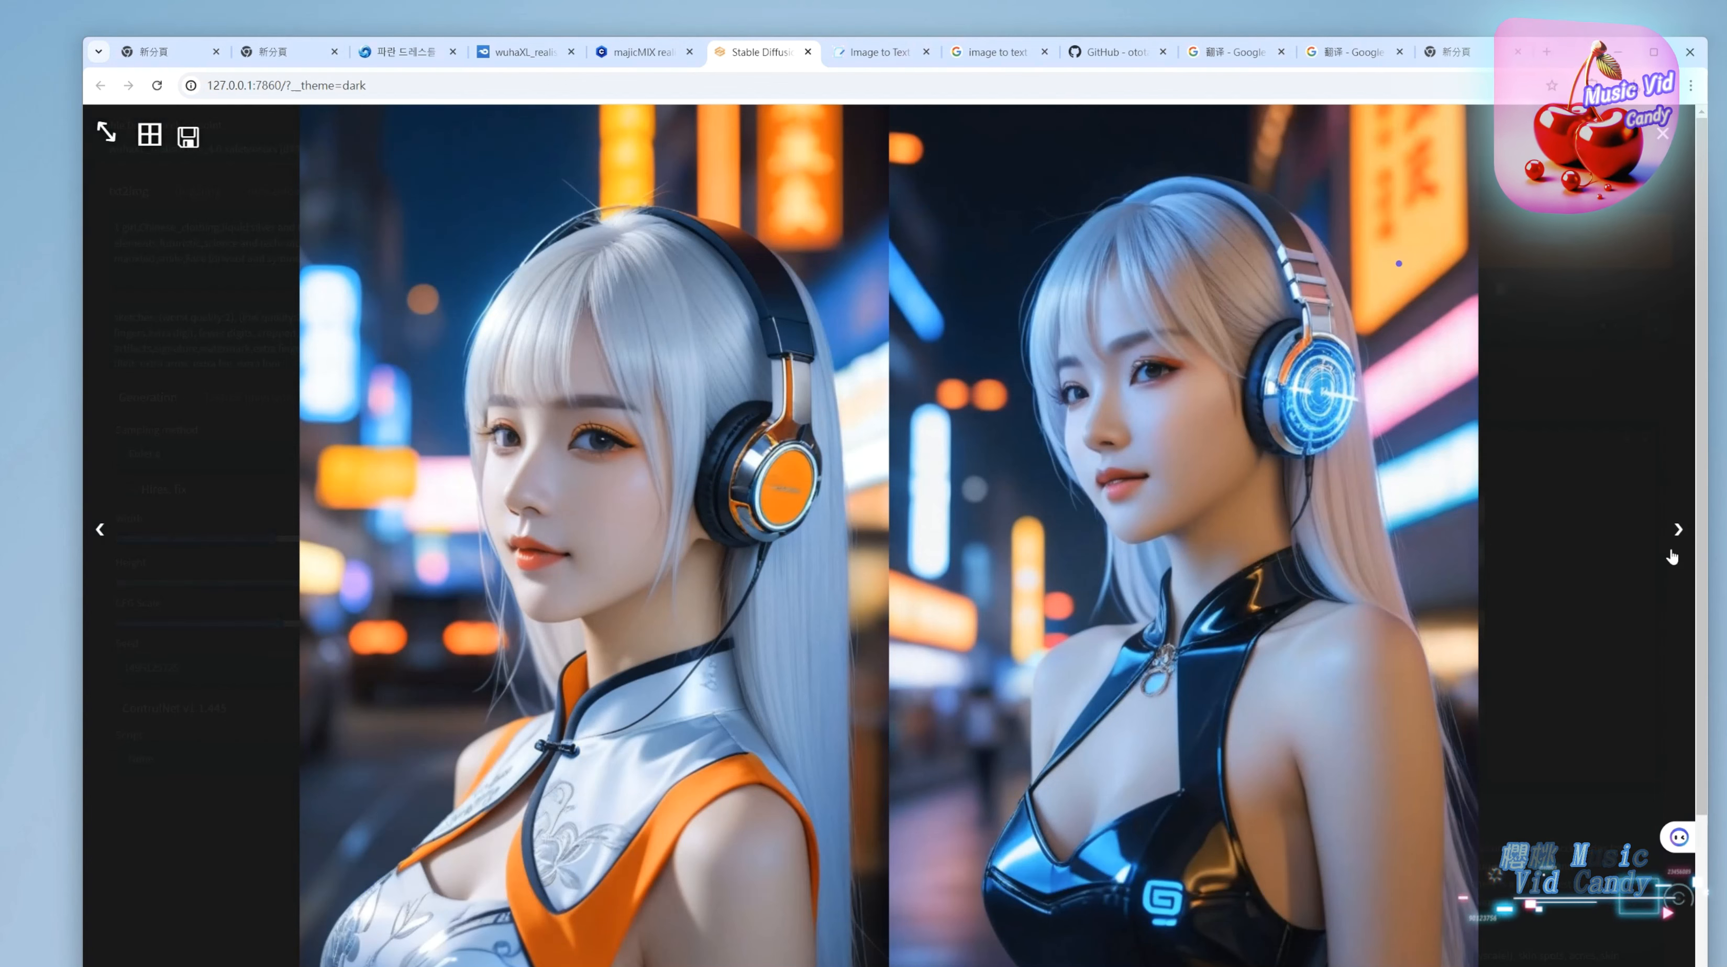
click(1681, 535)
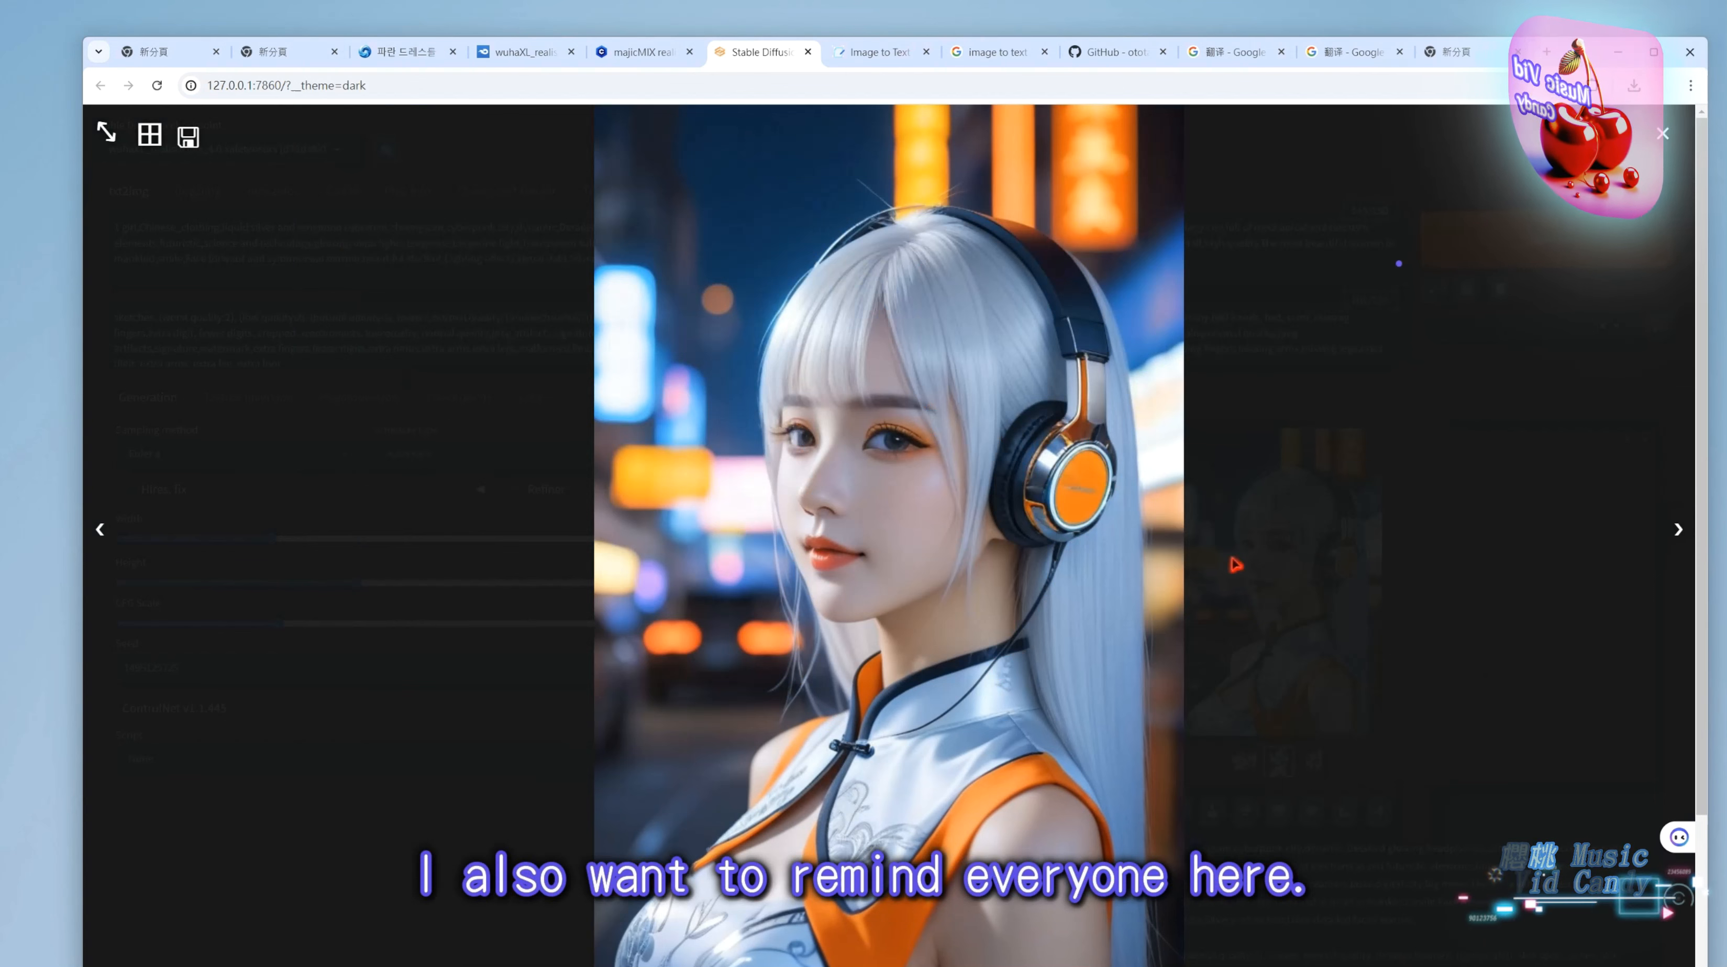
click(1681, 533)
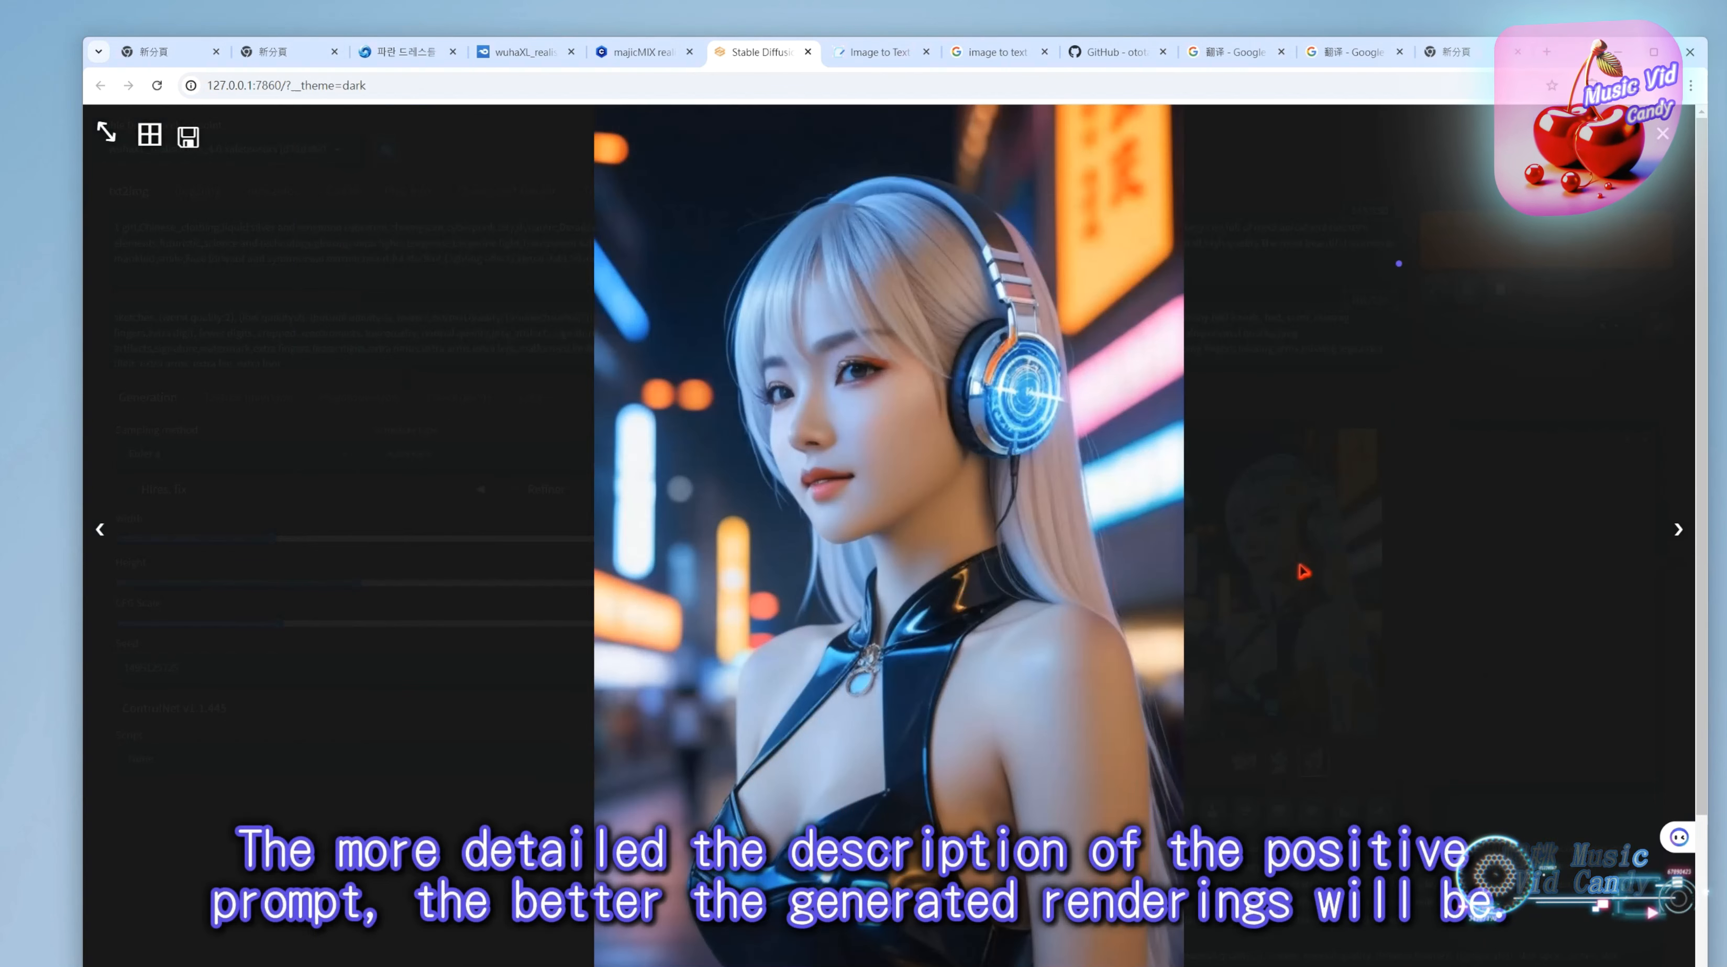
click(1677, 532)
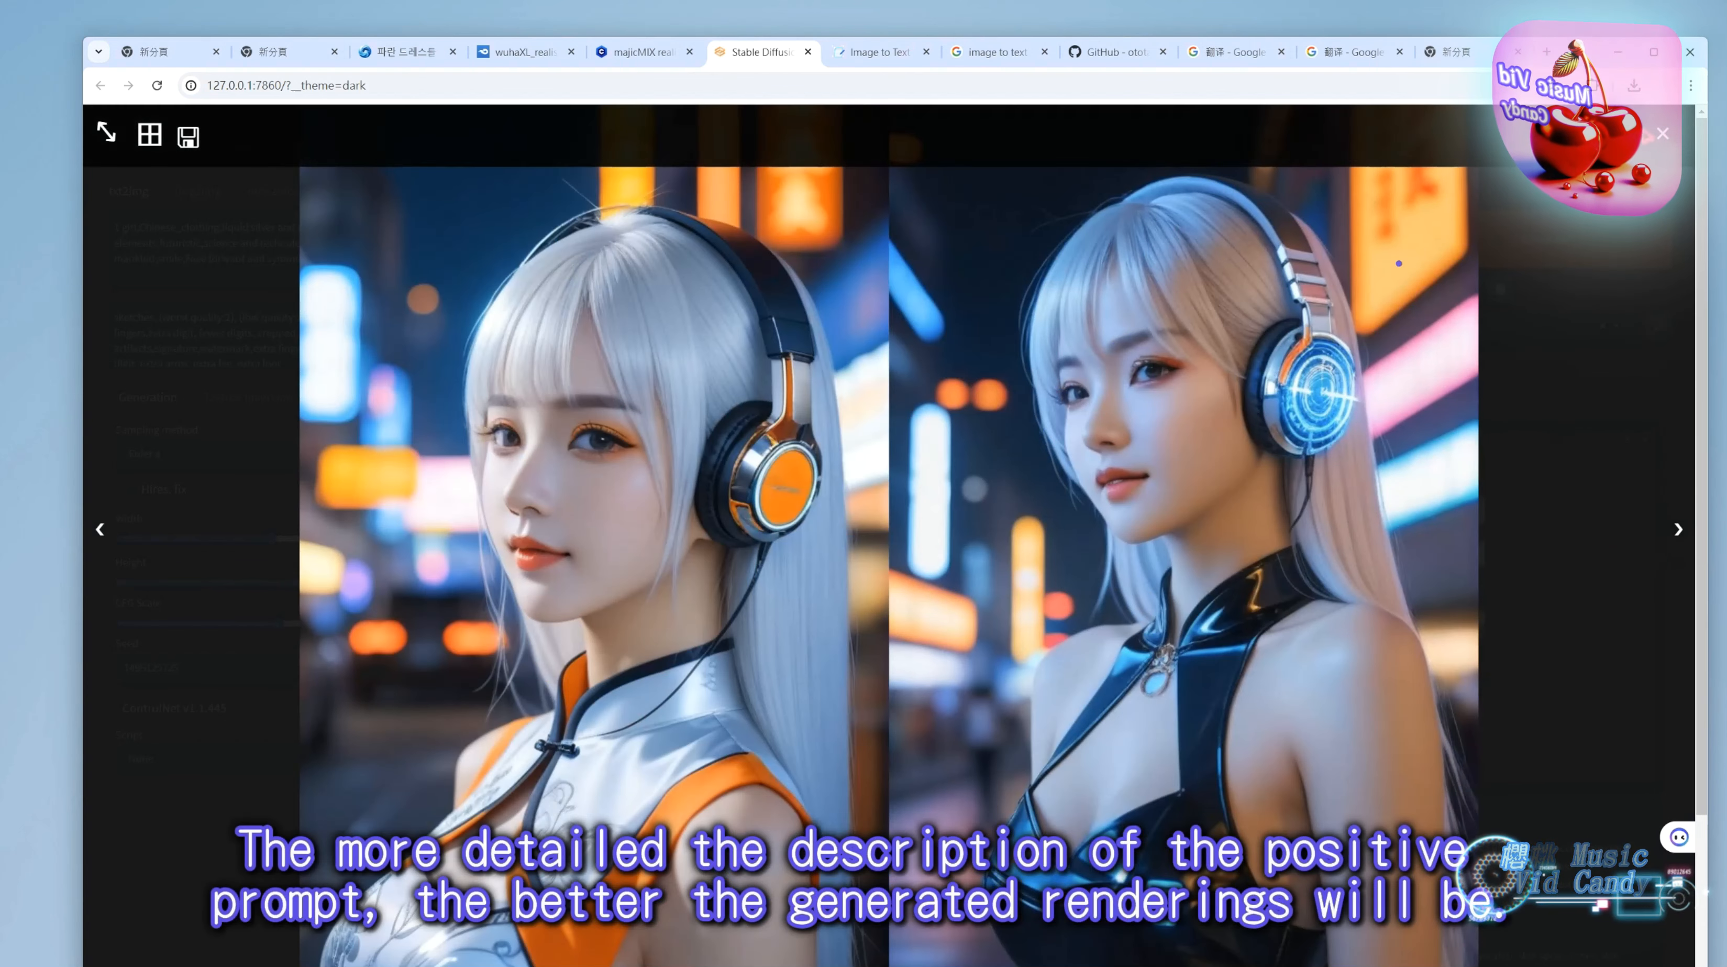
click(1664, 135)
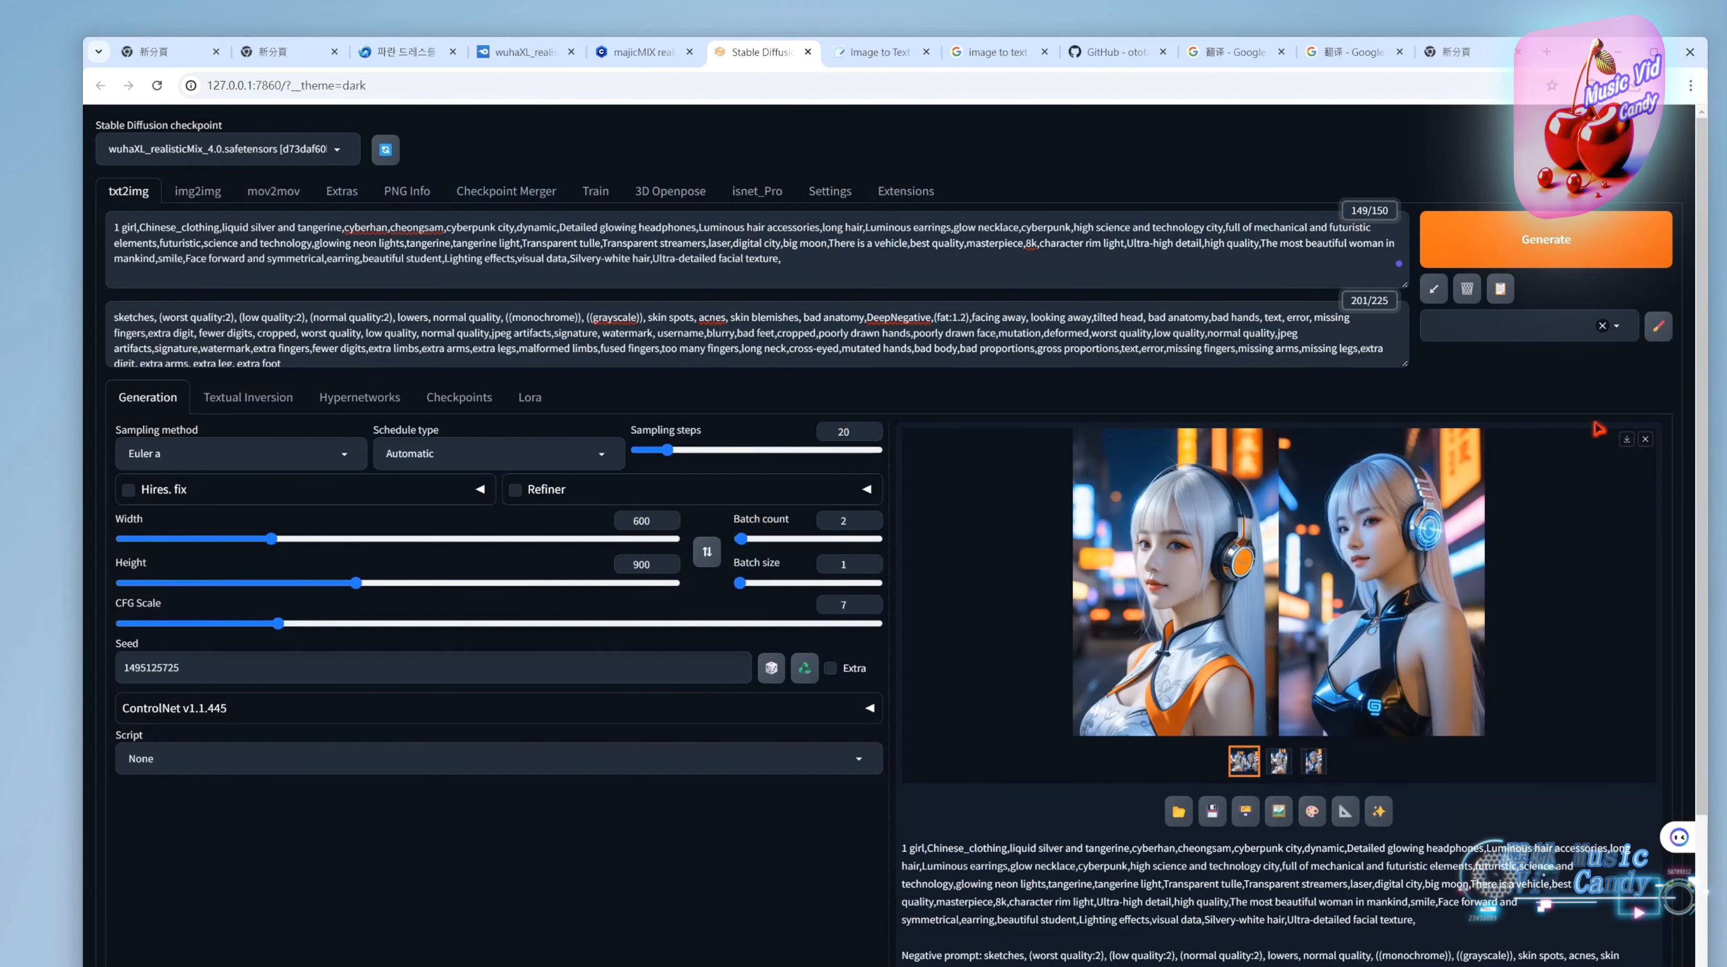